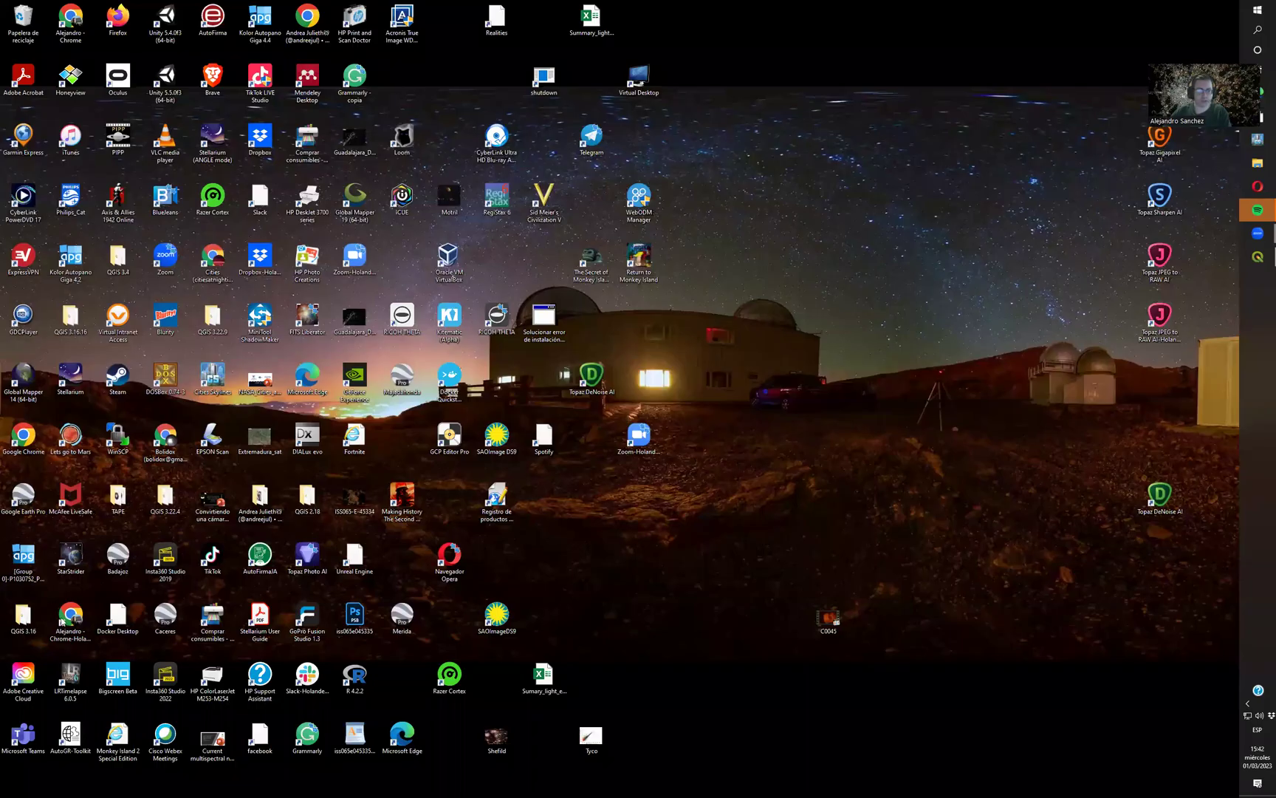
Launch Chrome and run a Google search for 'XYZ tiles QGIS'.
double_click(72, 615)
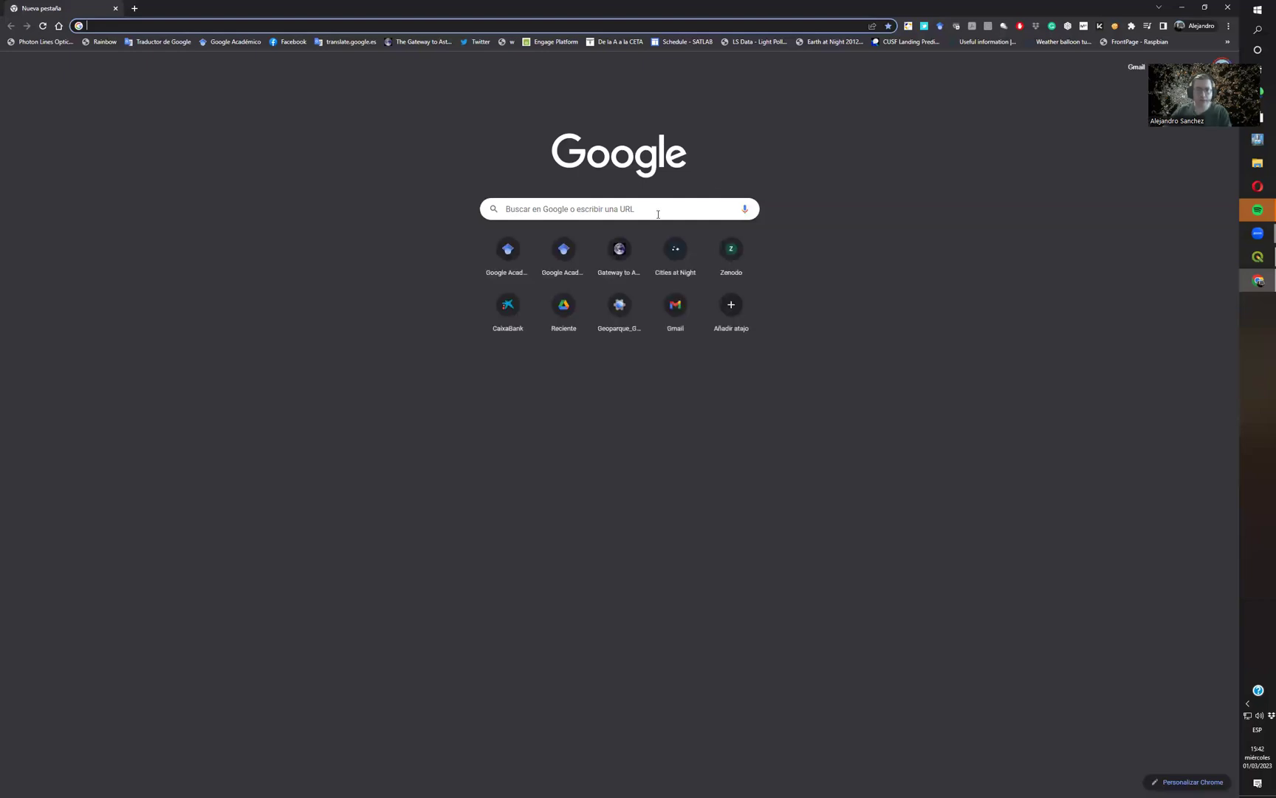
left_click(658, 214)
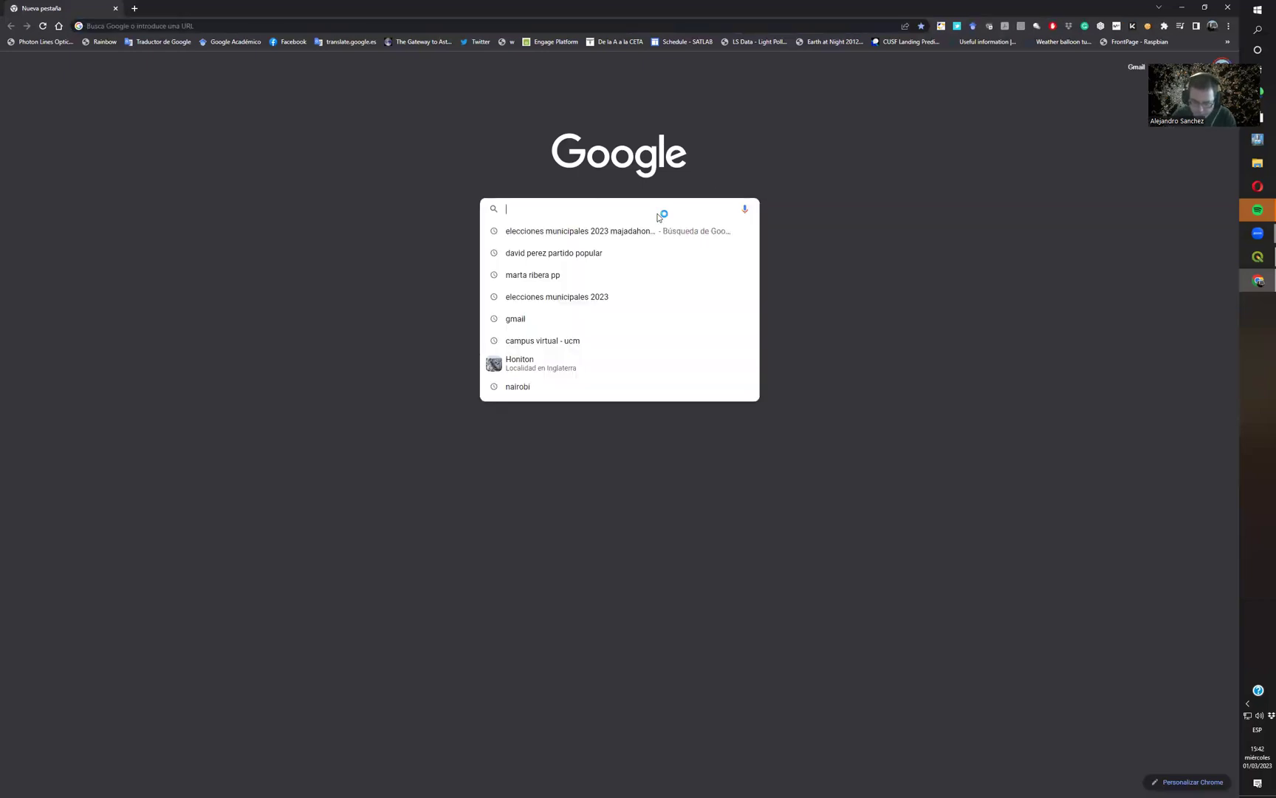
type("XY")
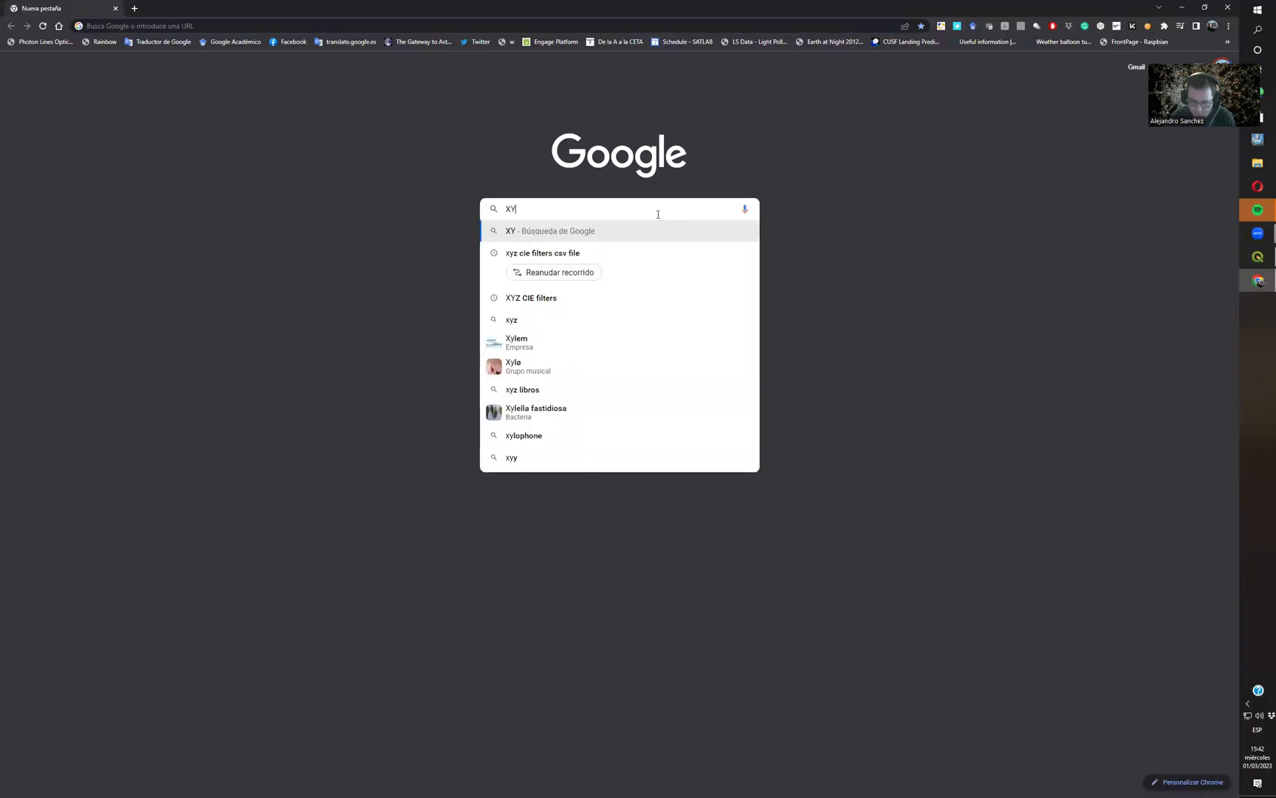
type("Z tiles ")
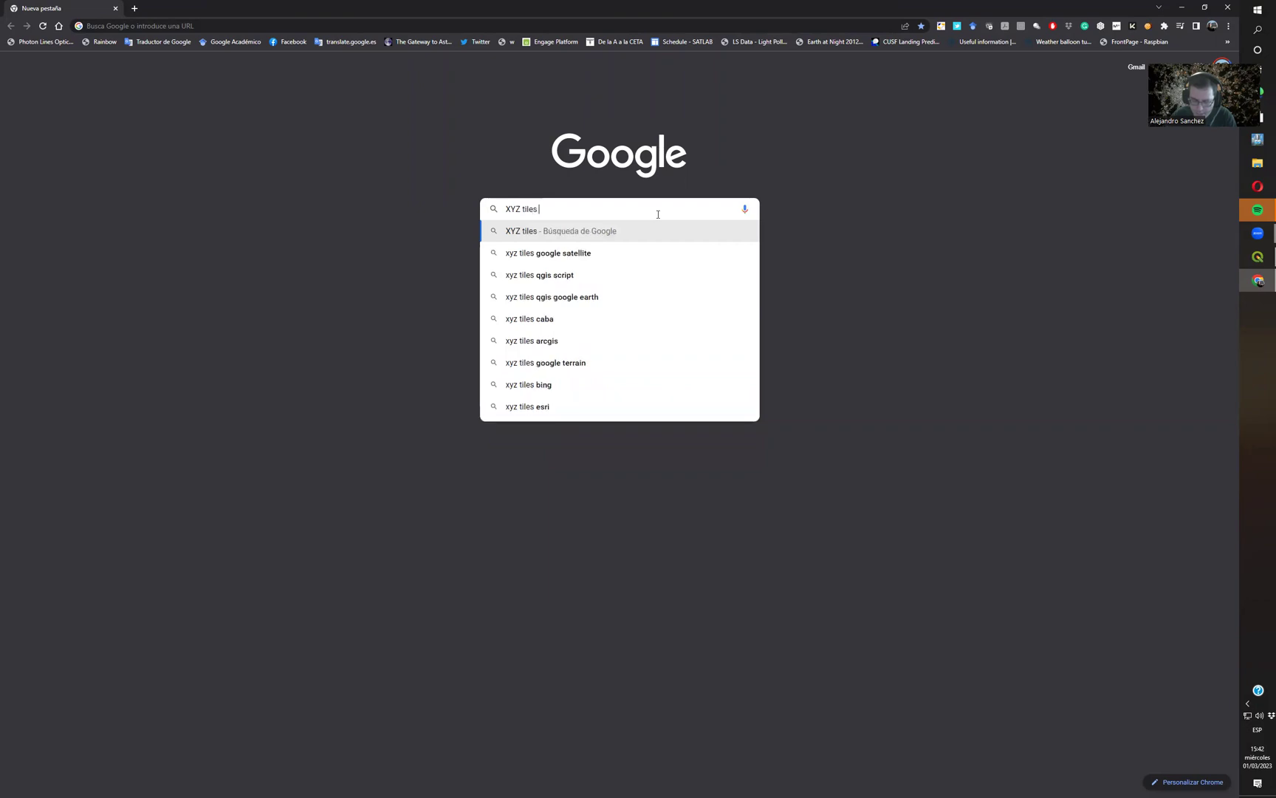
type("QGIS")
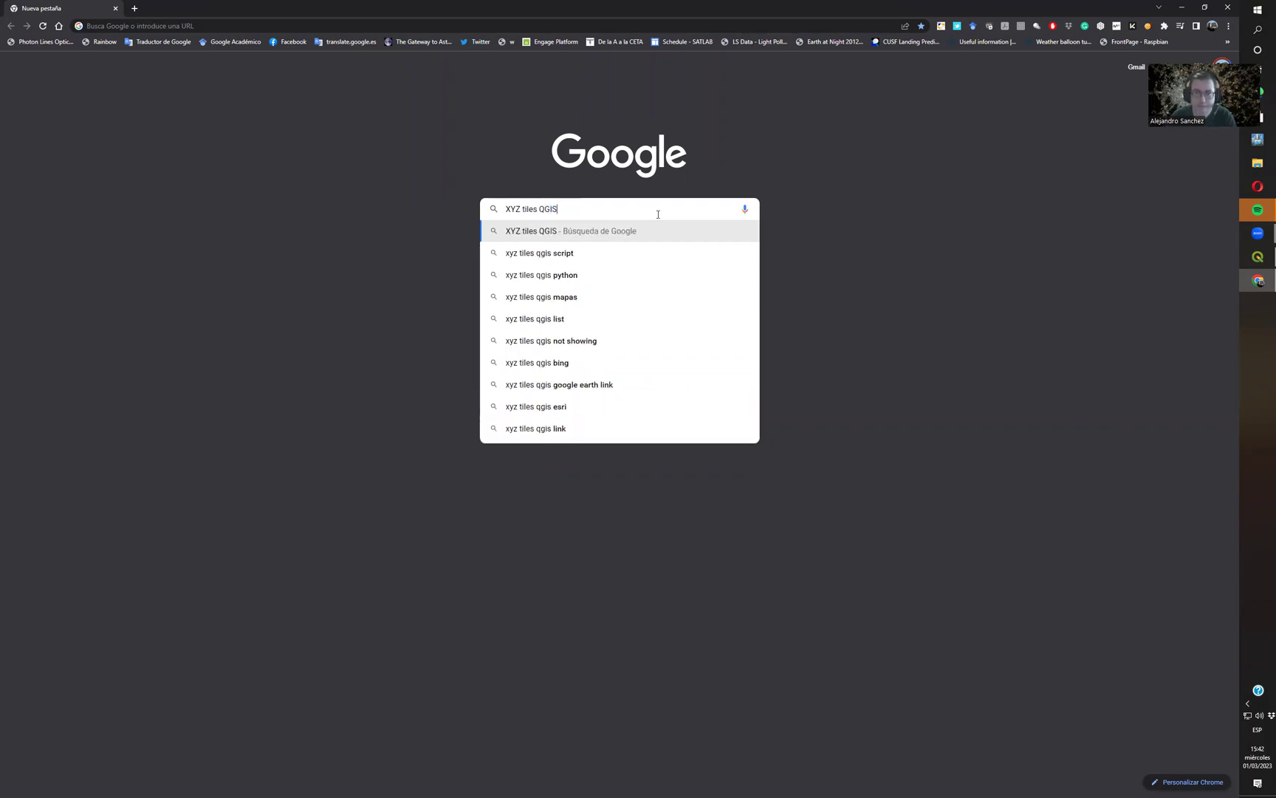
key("Return")
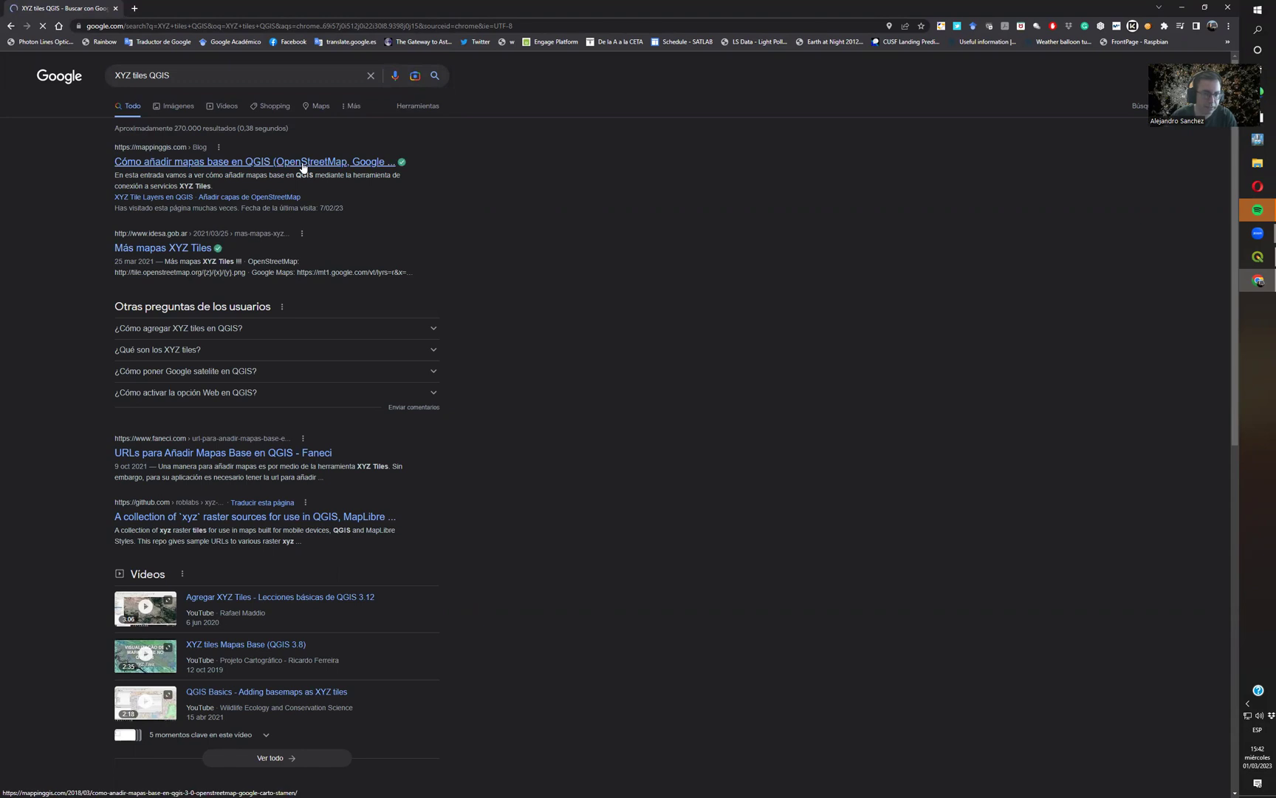
Open the mappingGIS base-maps article and scroll down to its ESRI layers section.
left_click(302, 164)
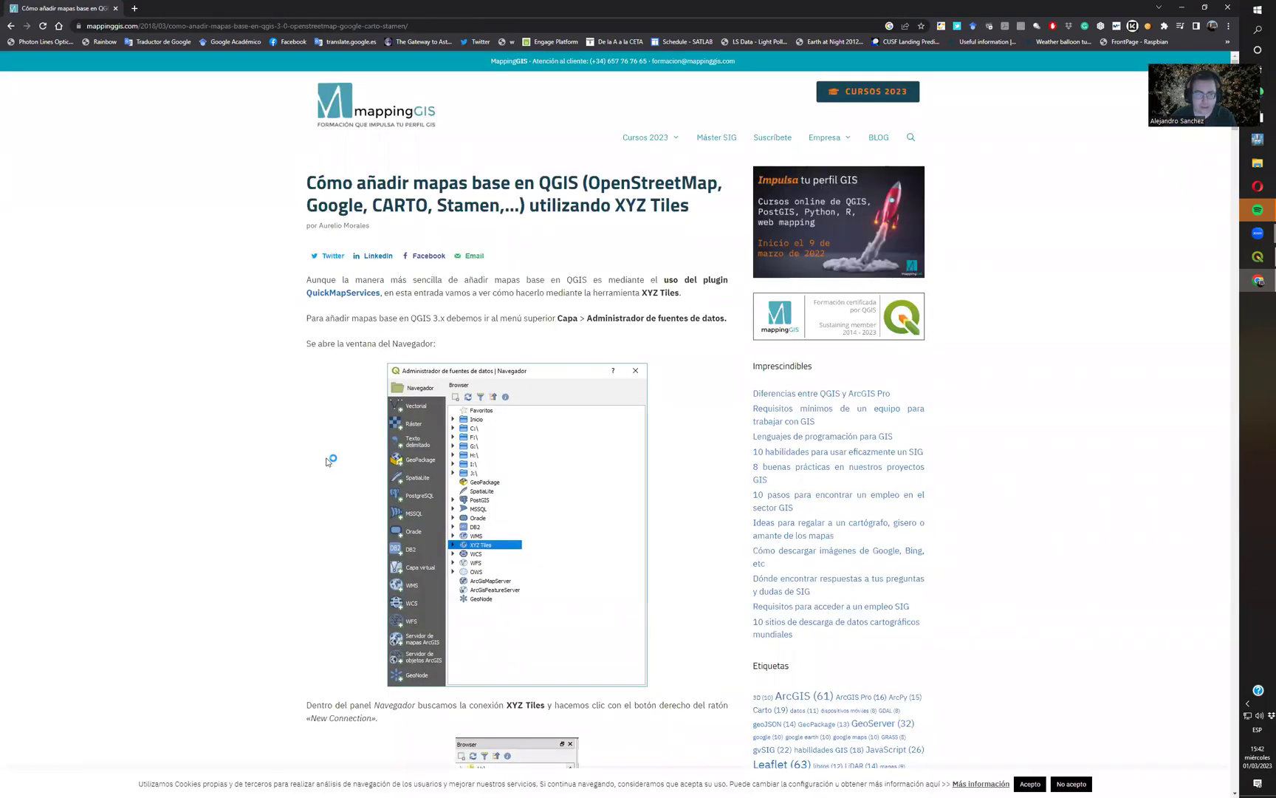
scroll(329, 461, "down", 1)
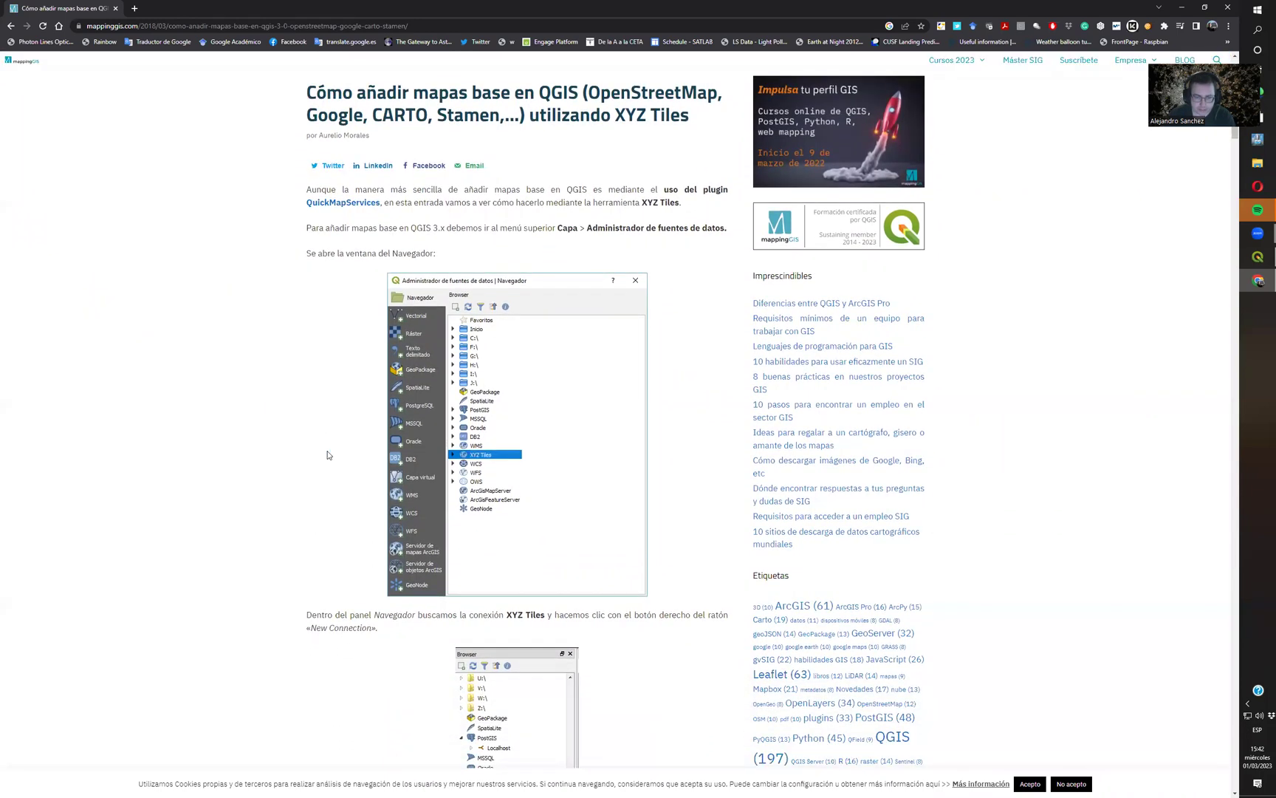
scroll(330, 453, "down", 4)
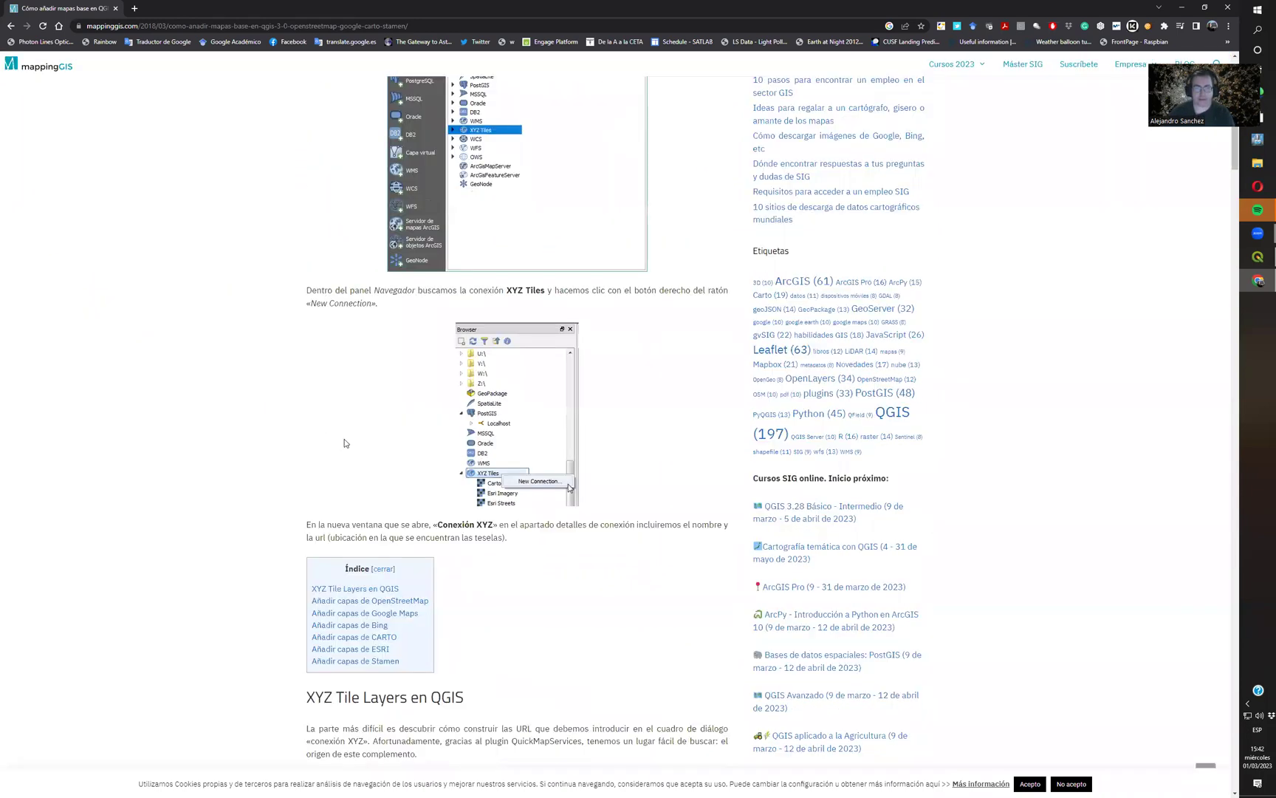
scroll(329, 454, "up", 5)
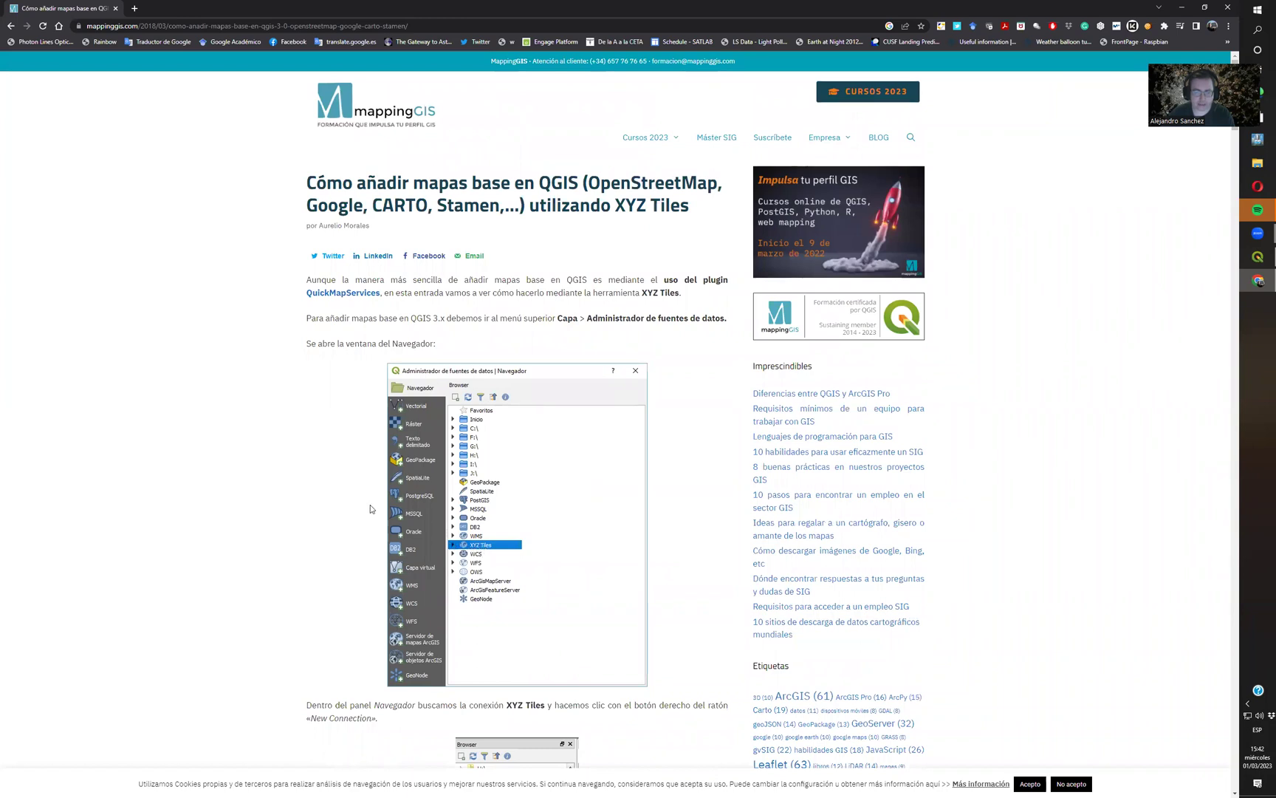
scroll(371, 509, "down", 4)
scroll(371, 509, "down", 5)
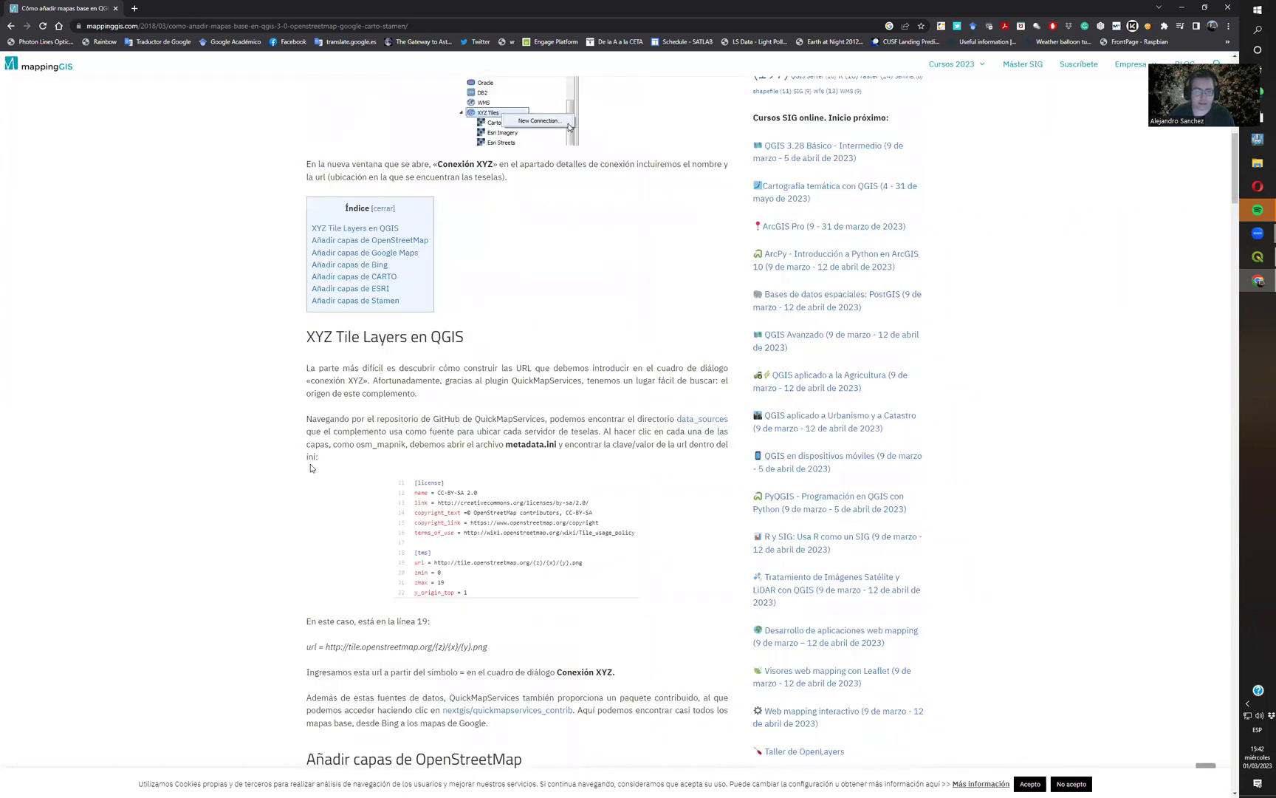
scroll(306, 449, "down", 5)
scroll(310, 414, "down", 8)
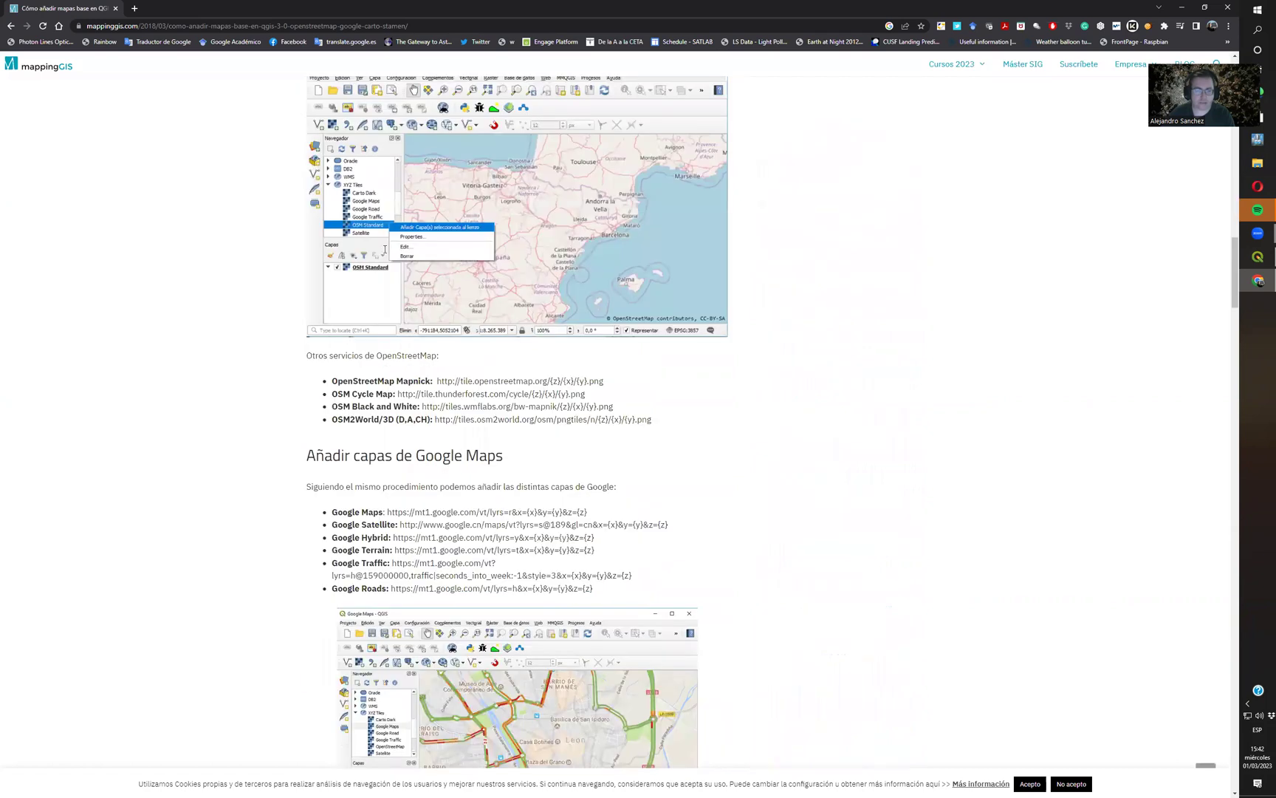
scroll(396, 438, "down", 4)
scroll(379, 616, "down", 3)
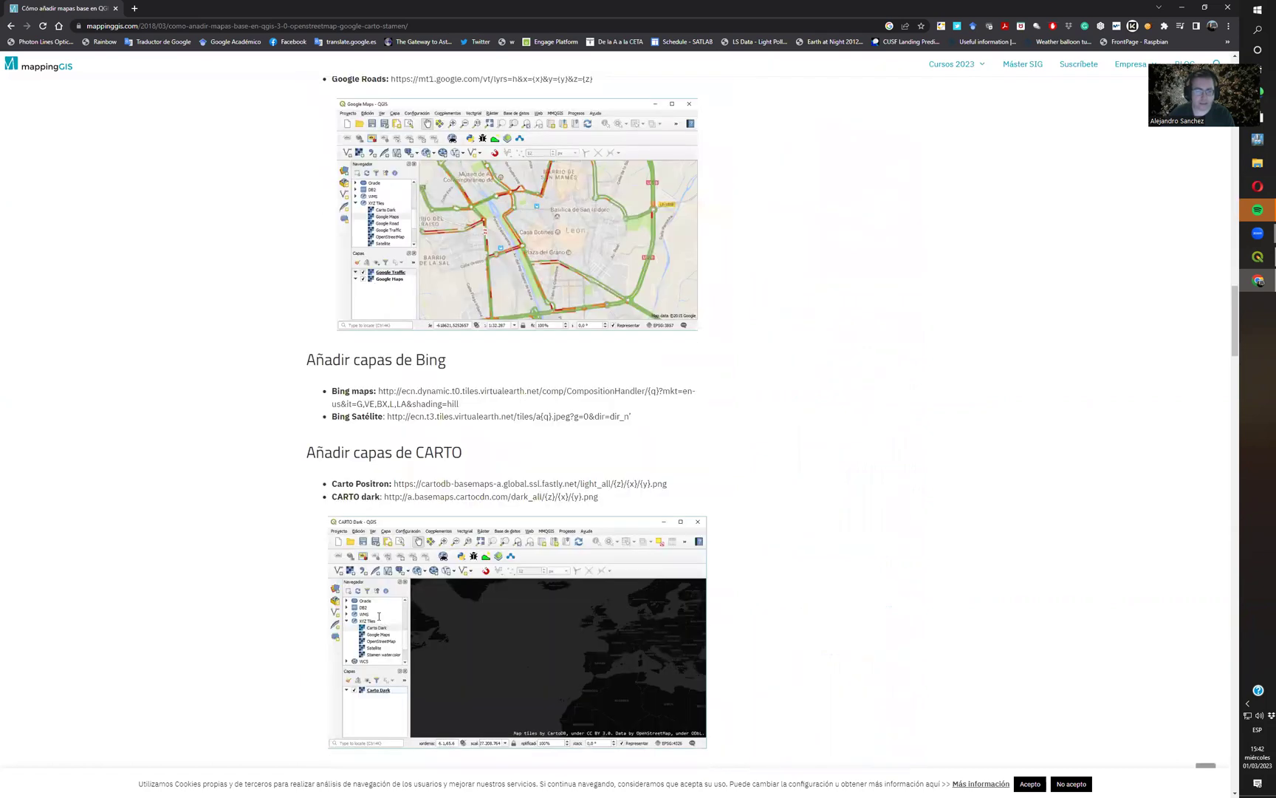
scroll(345, 515, "down", 7)
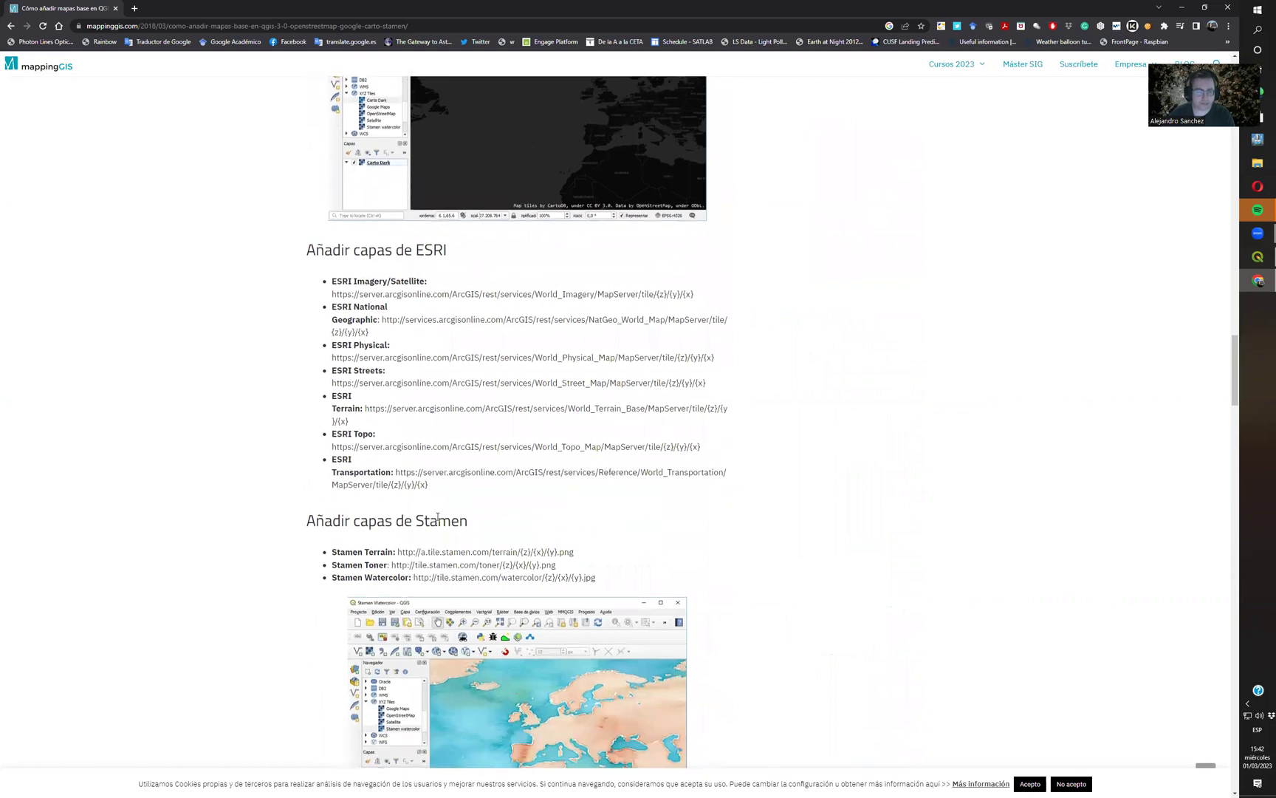
scroll(522, 476, "down", 4)
scroll(523, 476, "down", 5)
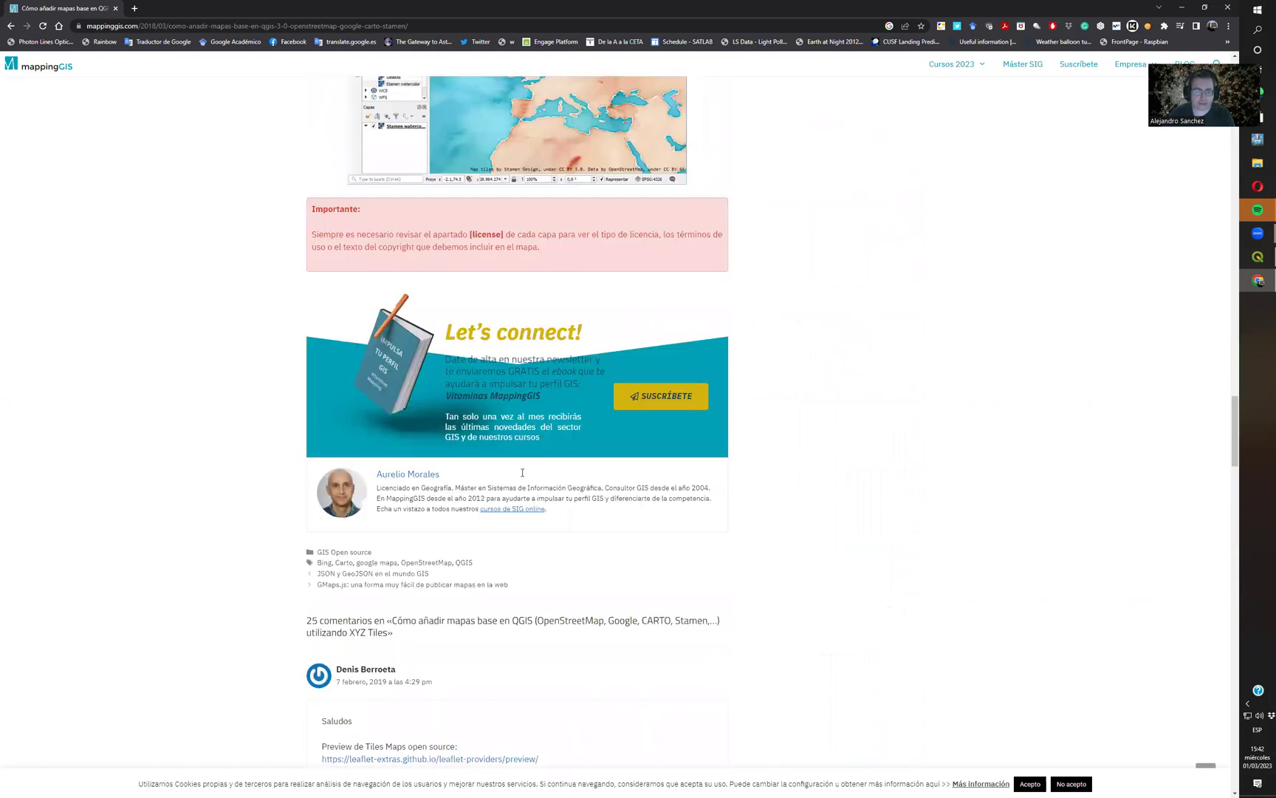
scroll(522, 473, "up", 11)
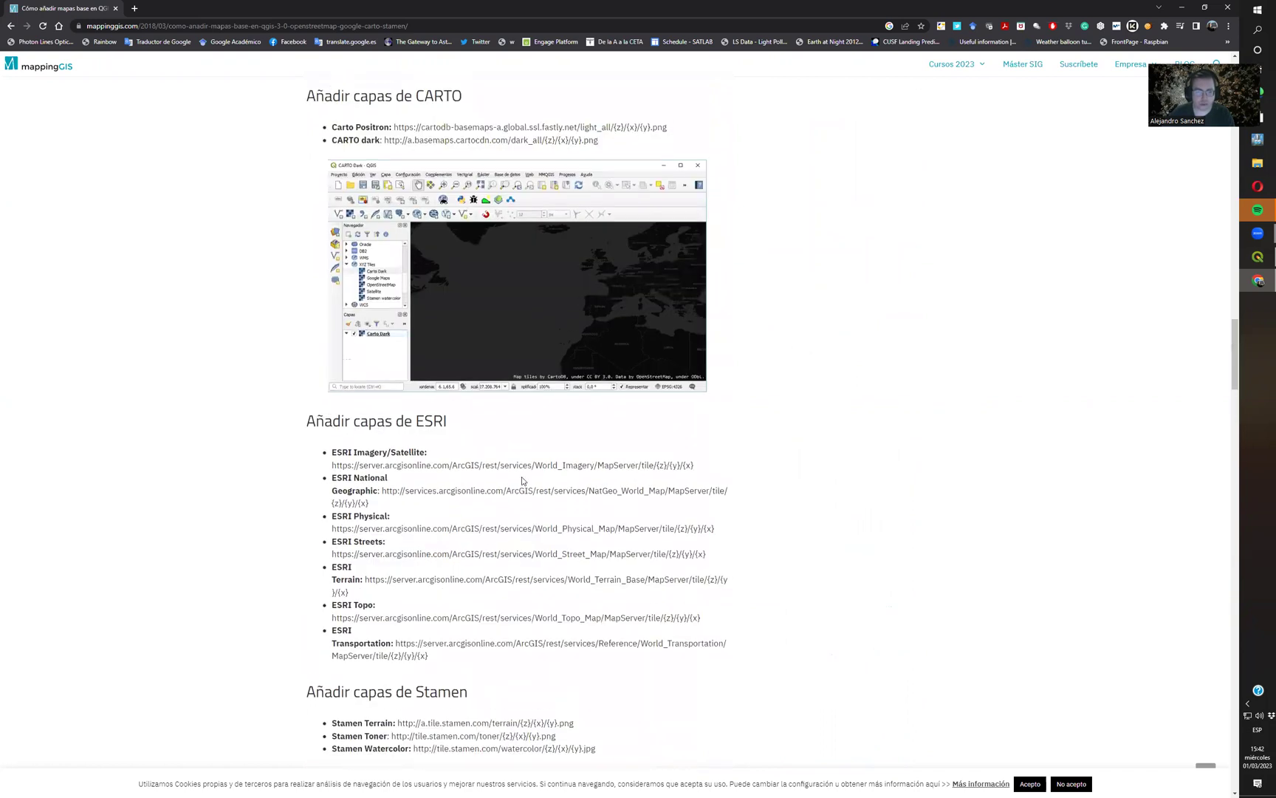
scroll(507, 521, "up", 3)
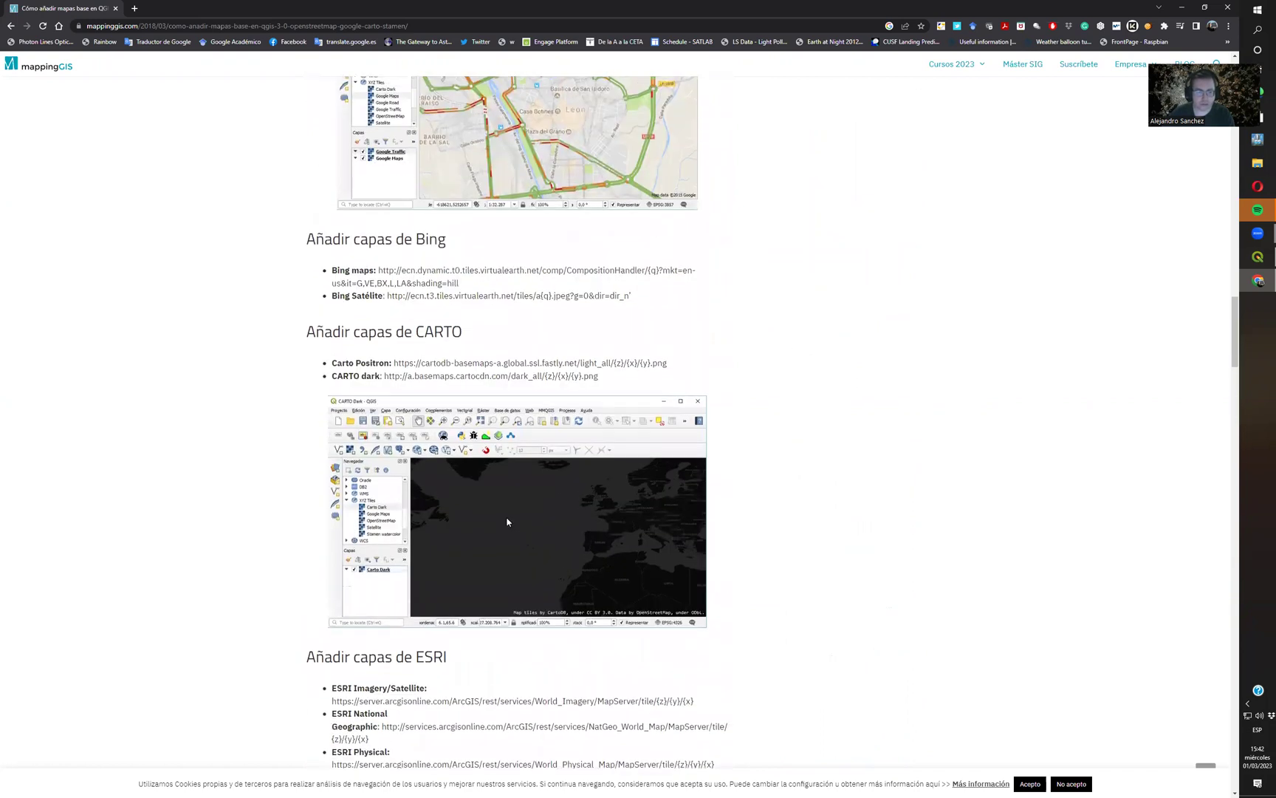
scroll(507, 521, "down", 2)
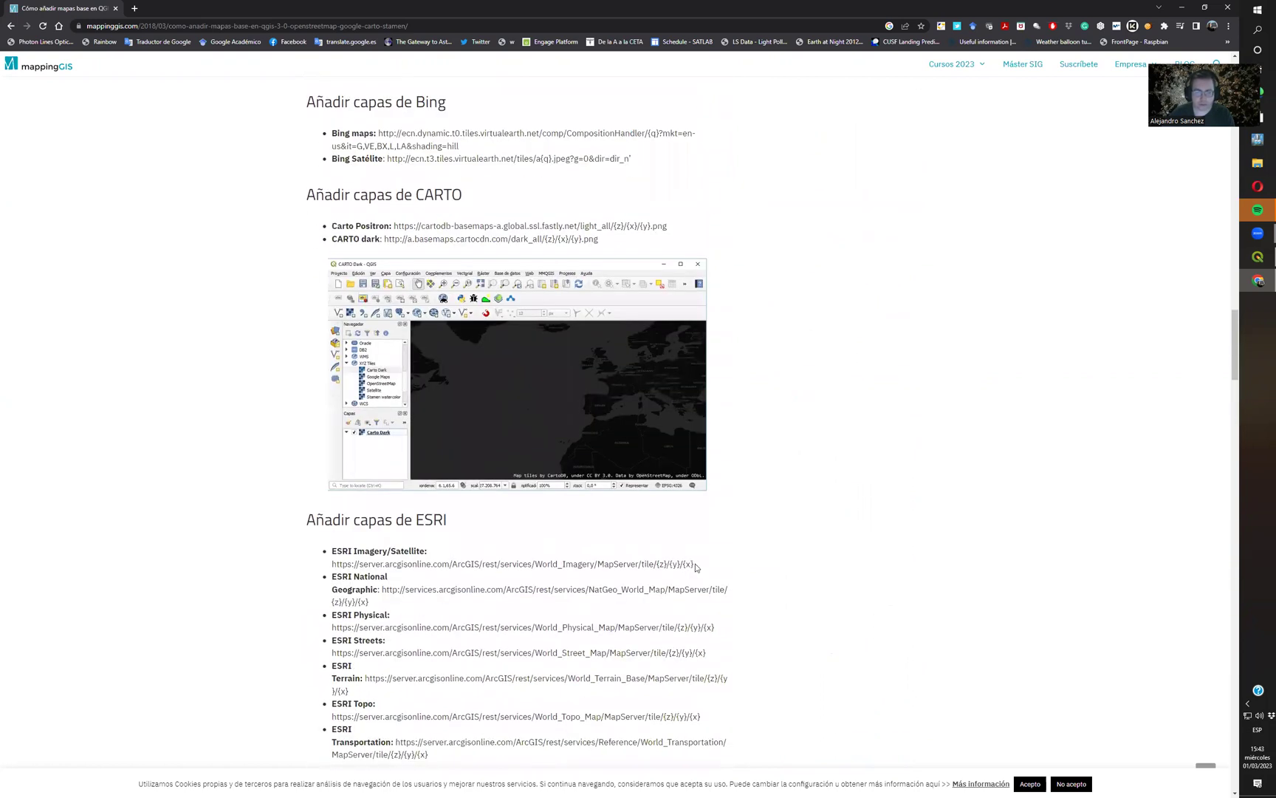
Copy the ESRI Imagery/Satellite tile URL from the article.
left_click_drag(694, 564, 329, 570)
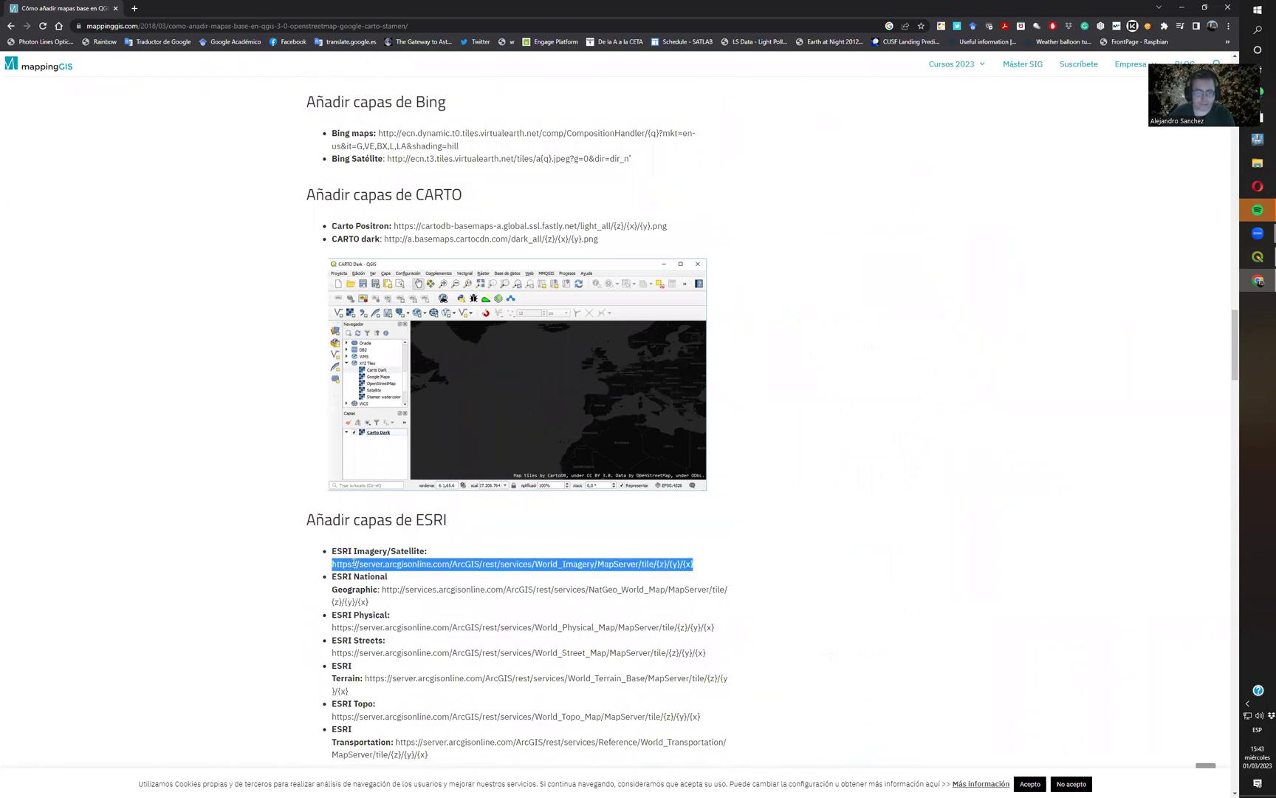
right_click(354, 563)
left_click(366, 569)
In QGIS, add an XYZ Tiles connection 'ESRI Sat' using the copied ESRI World_Imagery URL.
left_click(1258, 257)
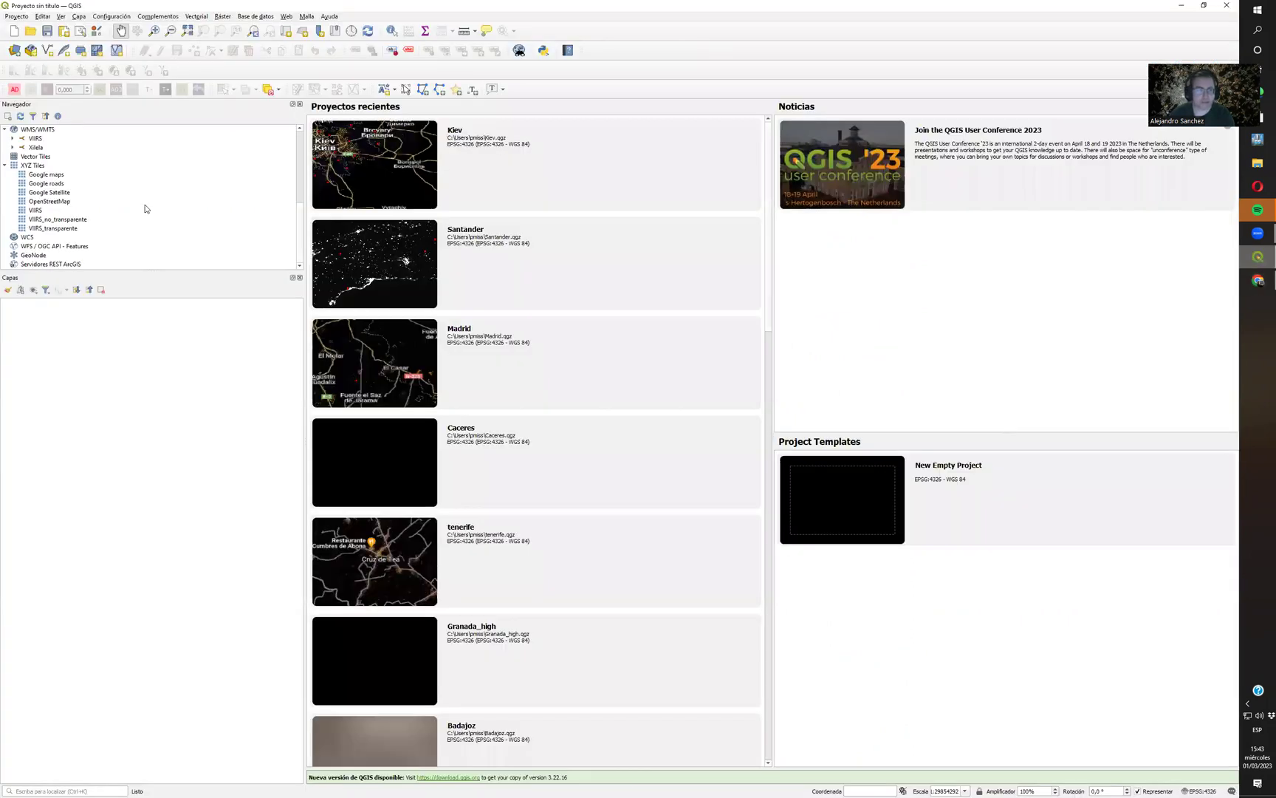
left_click(24, 169)
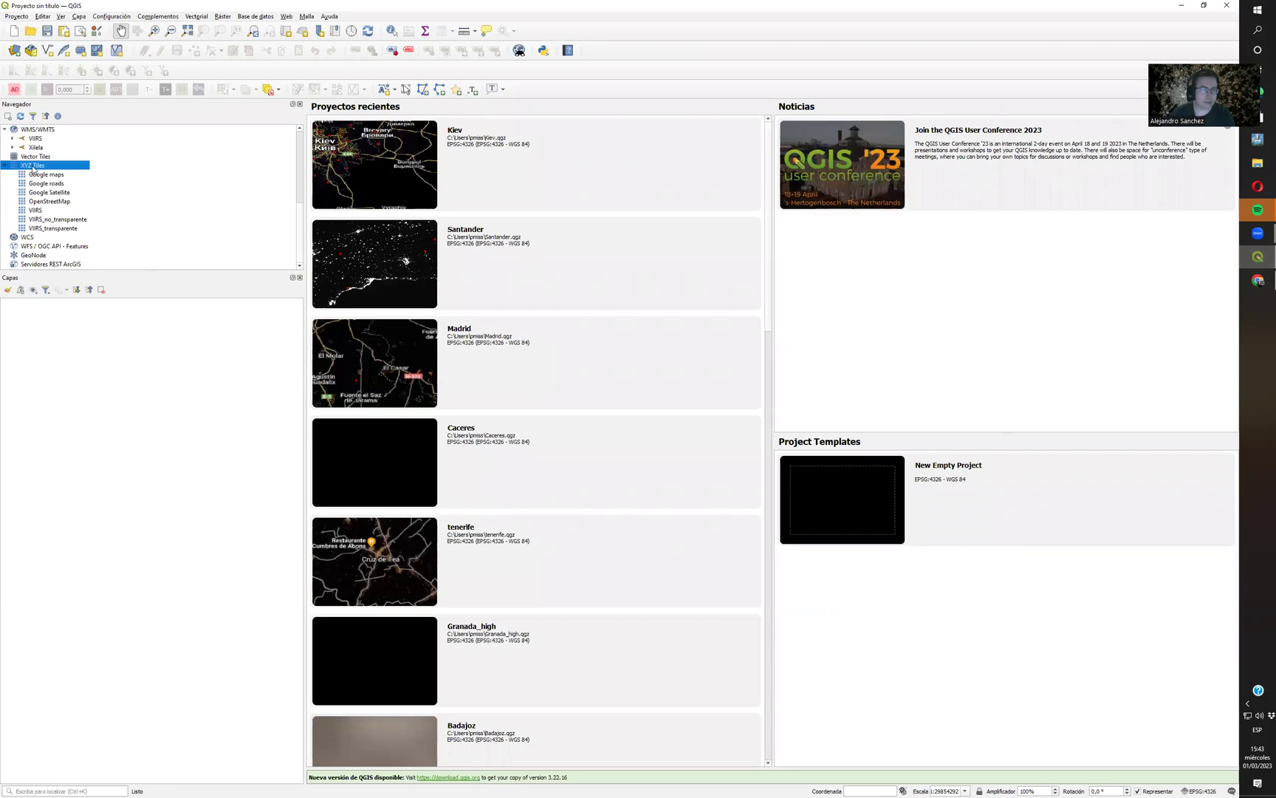
right_click(44, 175)
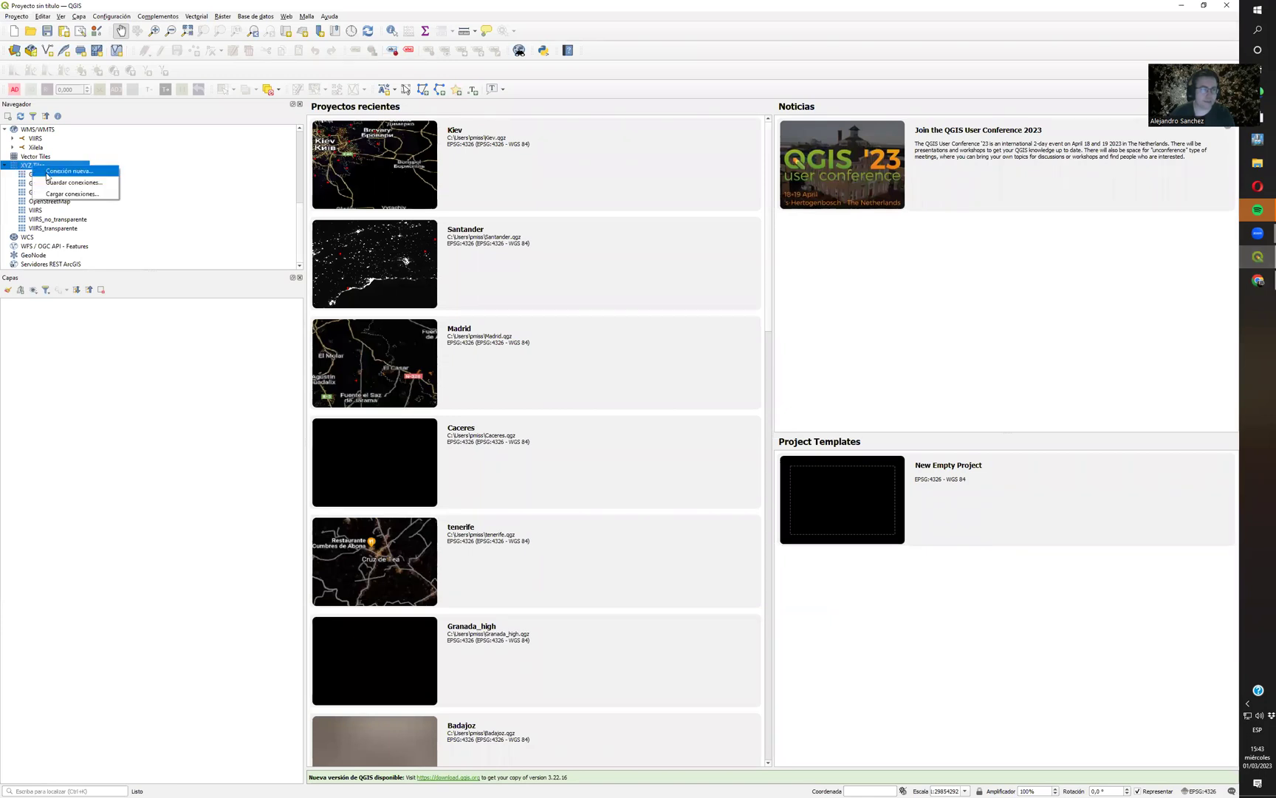
left_click(47, 171)
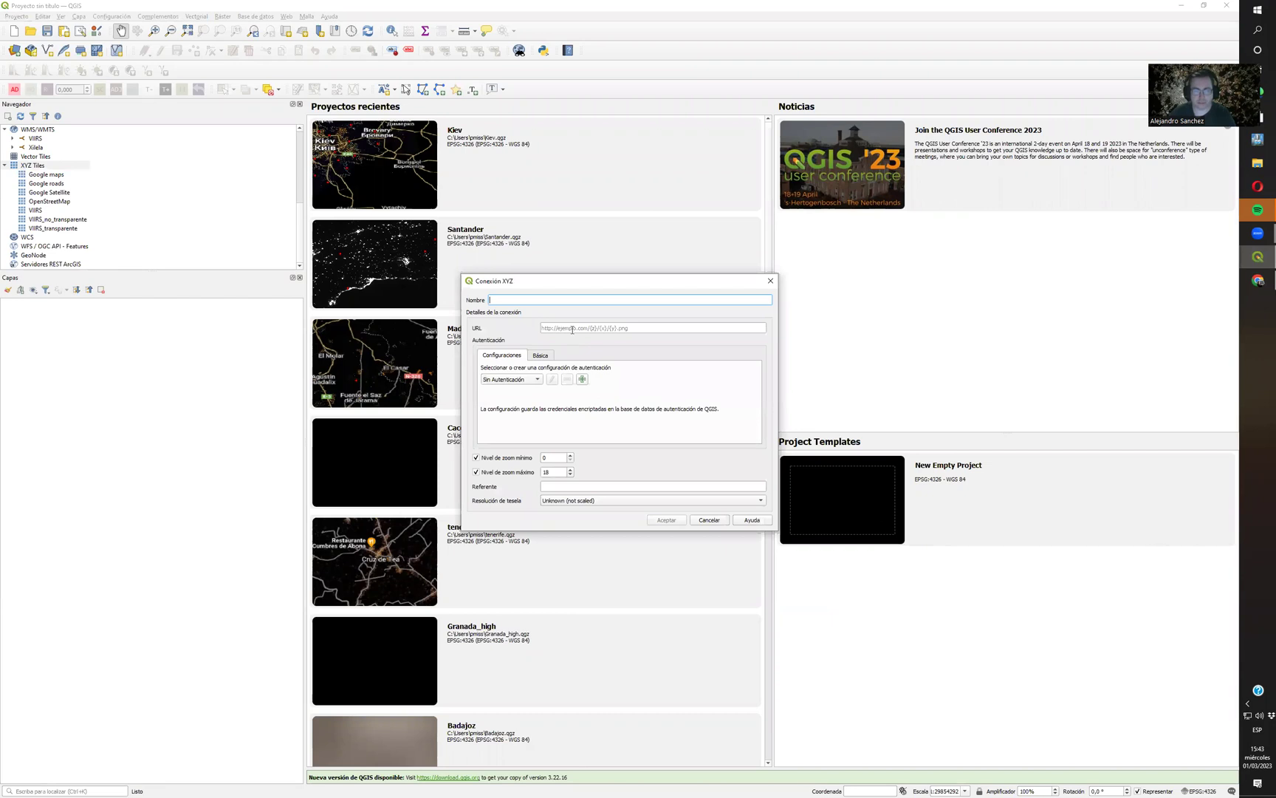
left_click(573, 330)
key("ctrl+v")
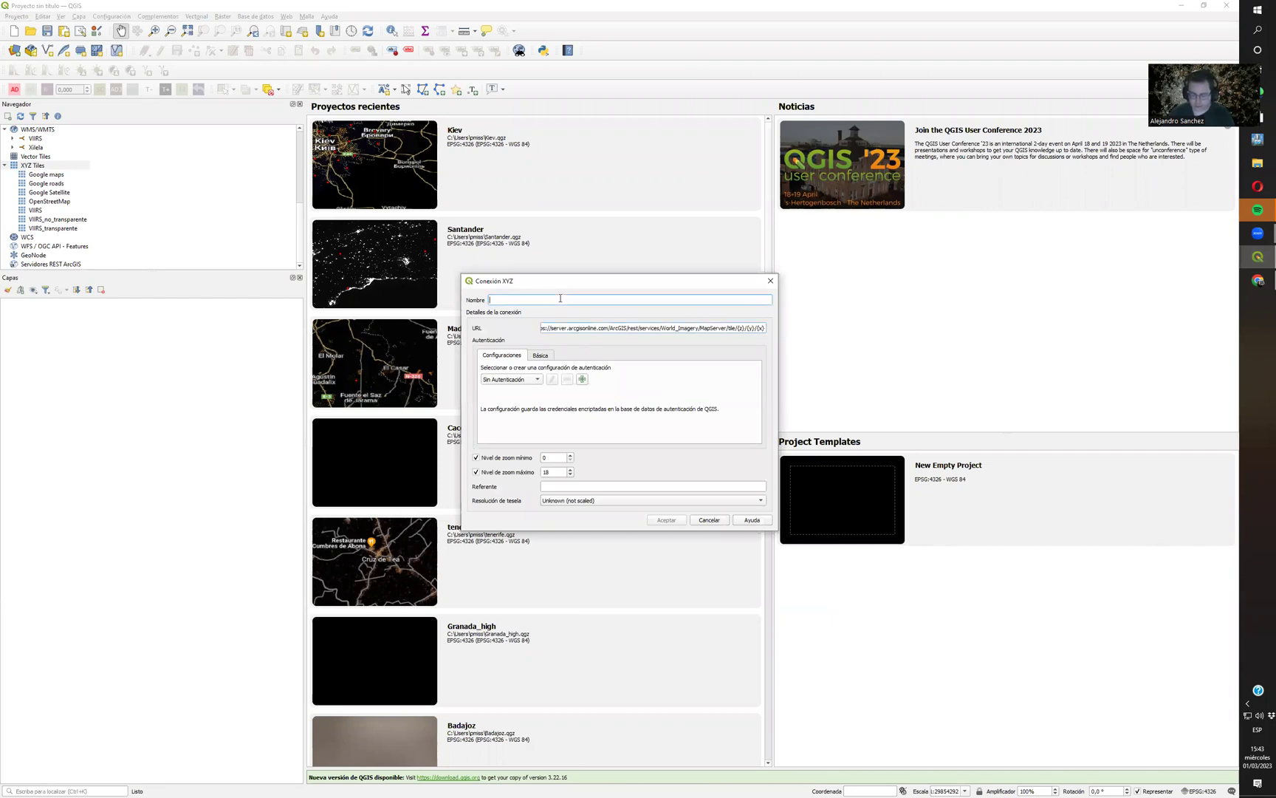
type("ESRI Sat")
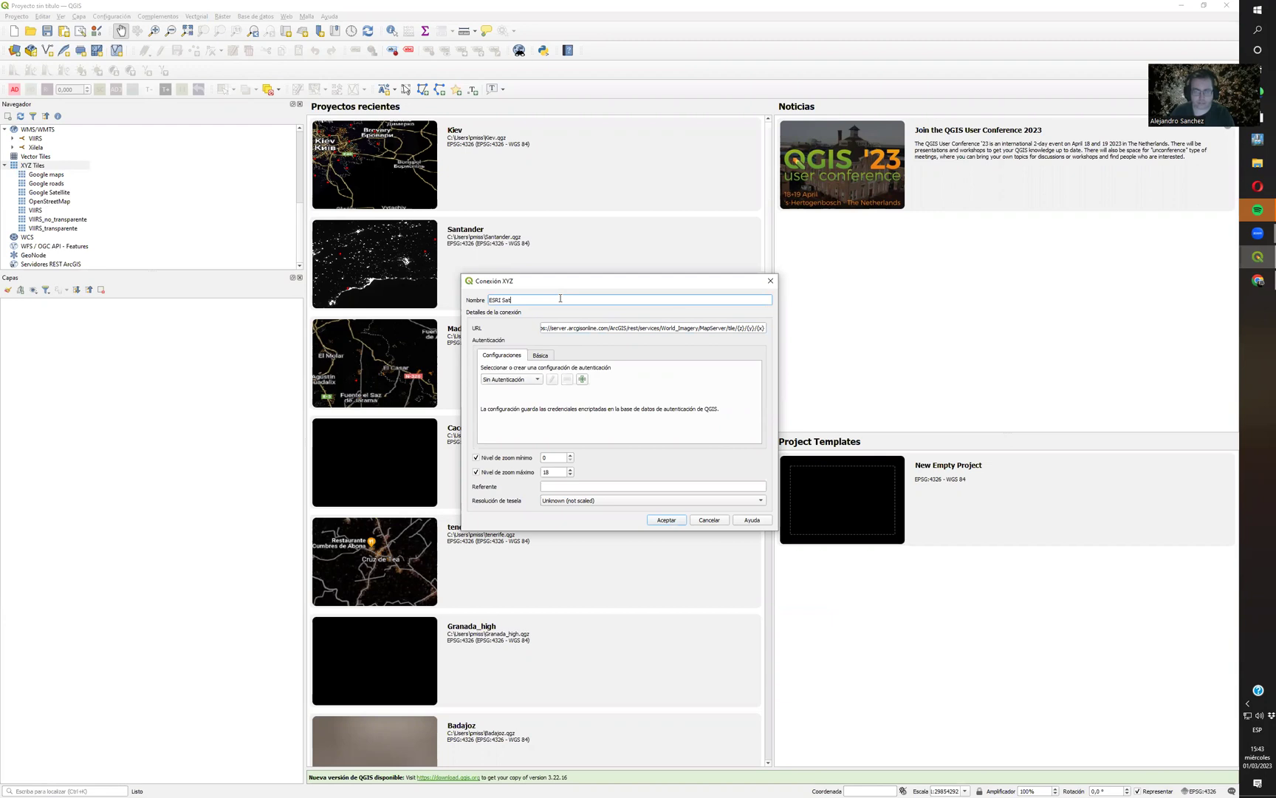
left_click(667, 520)
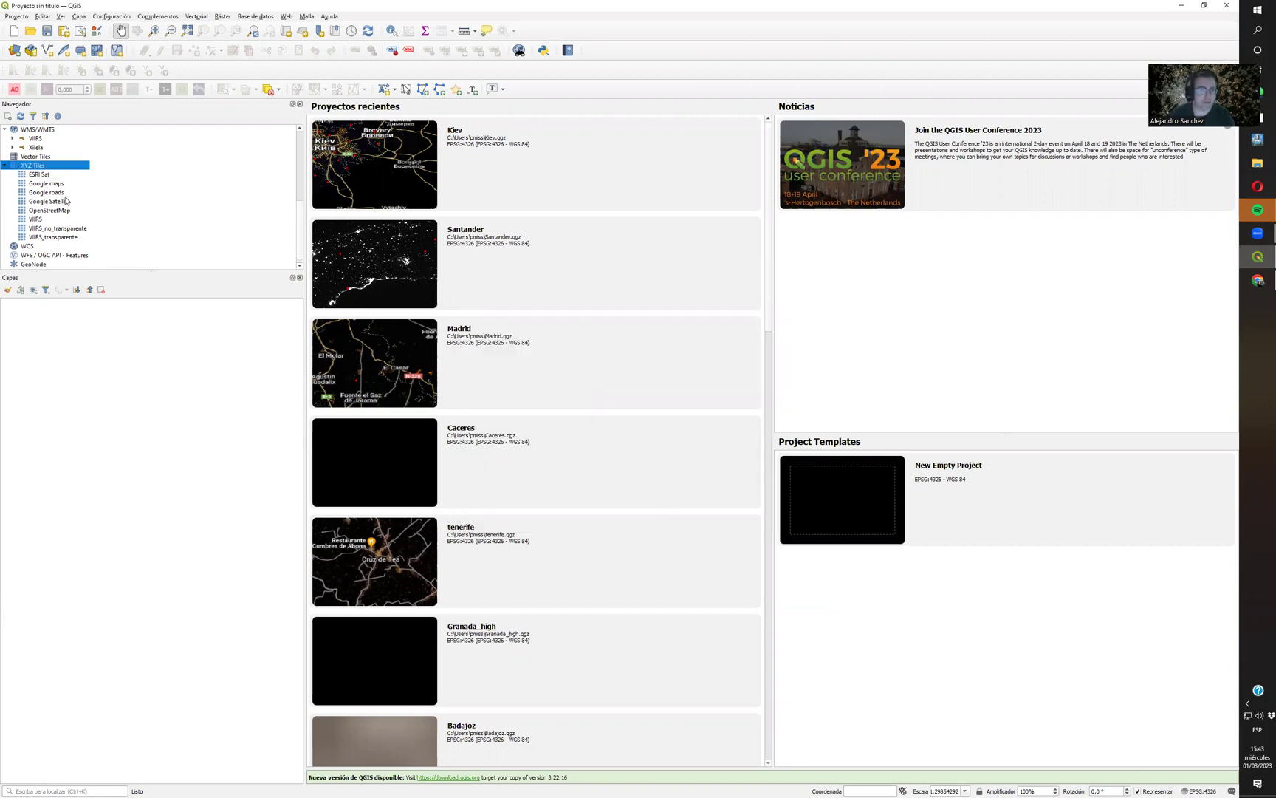
Load the ESRI Sat imagery into the map, centre it on Africa, and open the Ráster menu.
double_click(45, 177)
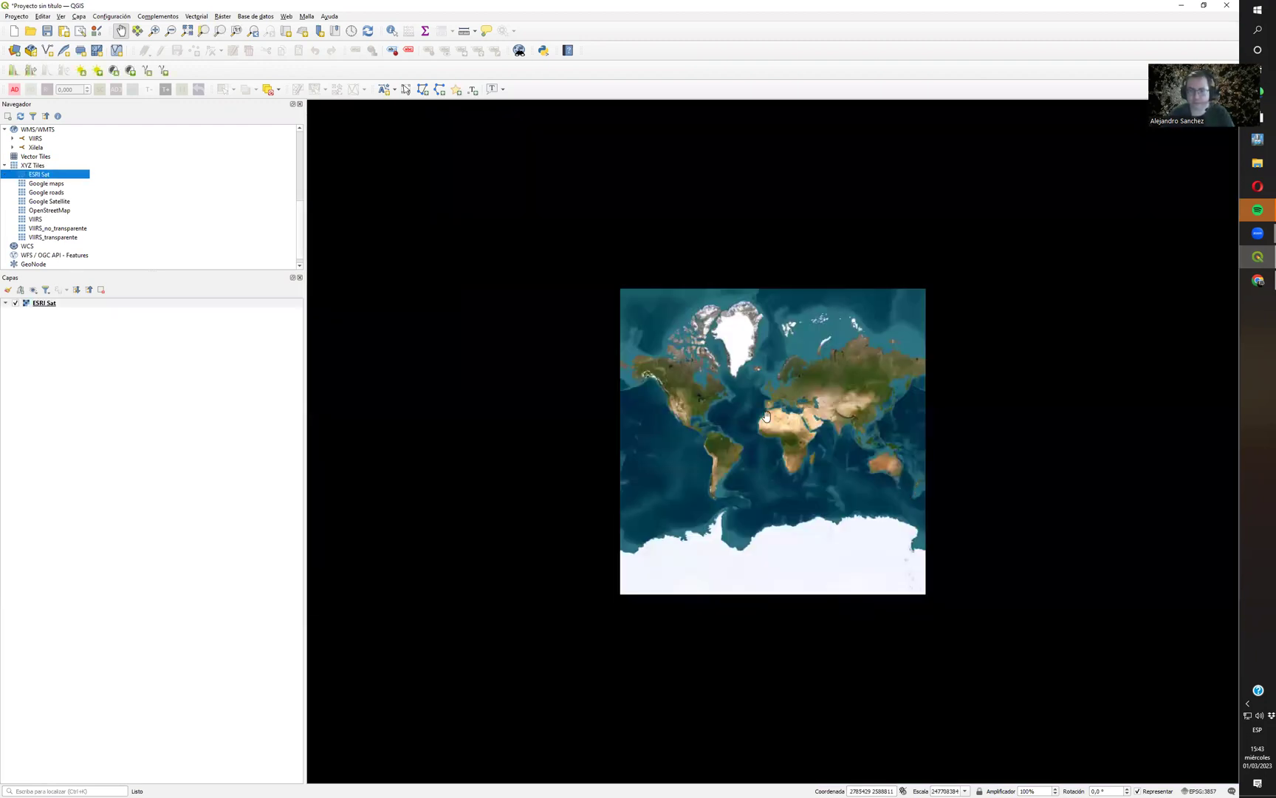
scroll(768, 414, "up", 3)
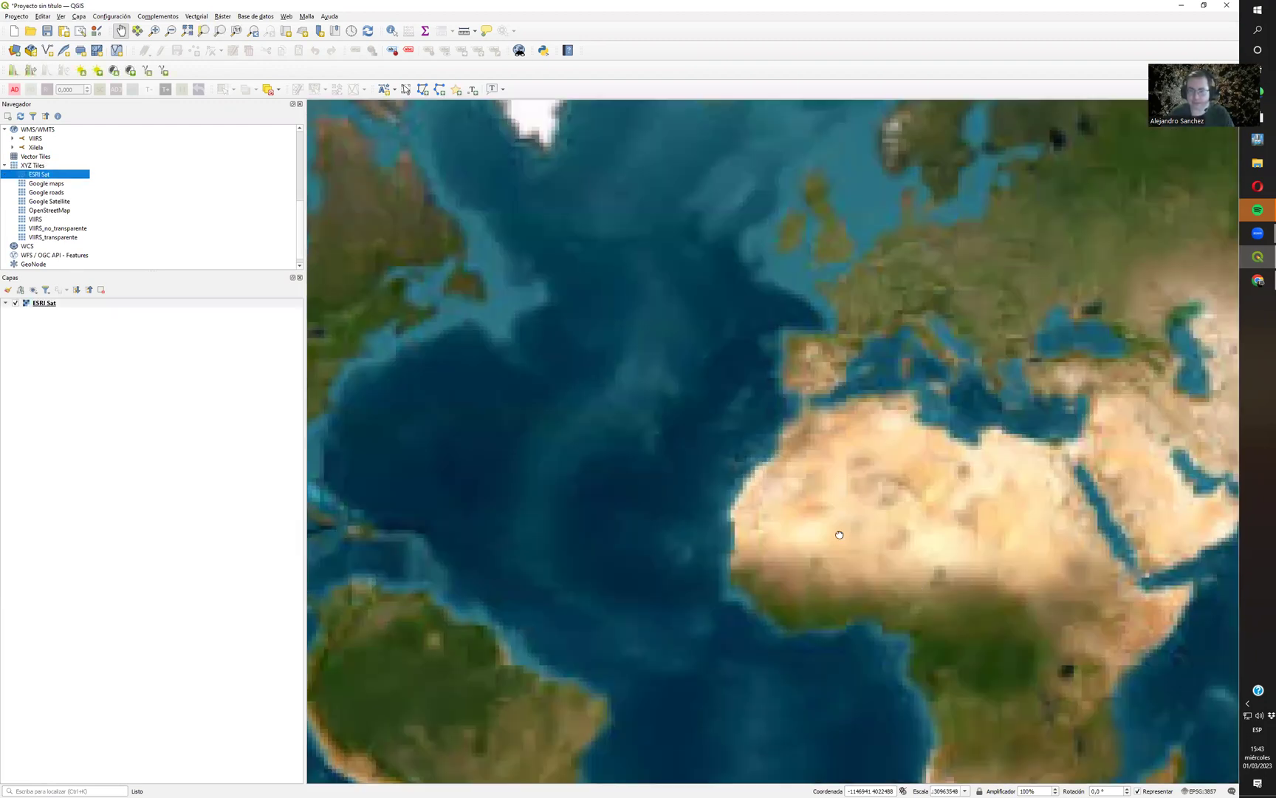
left_click_drag(854, 490, 731, 392)
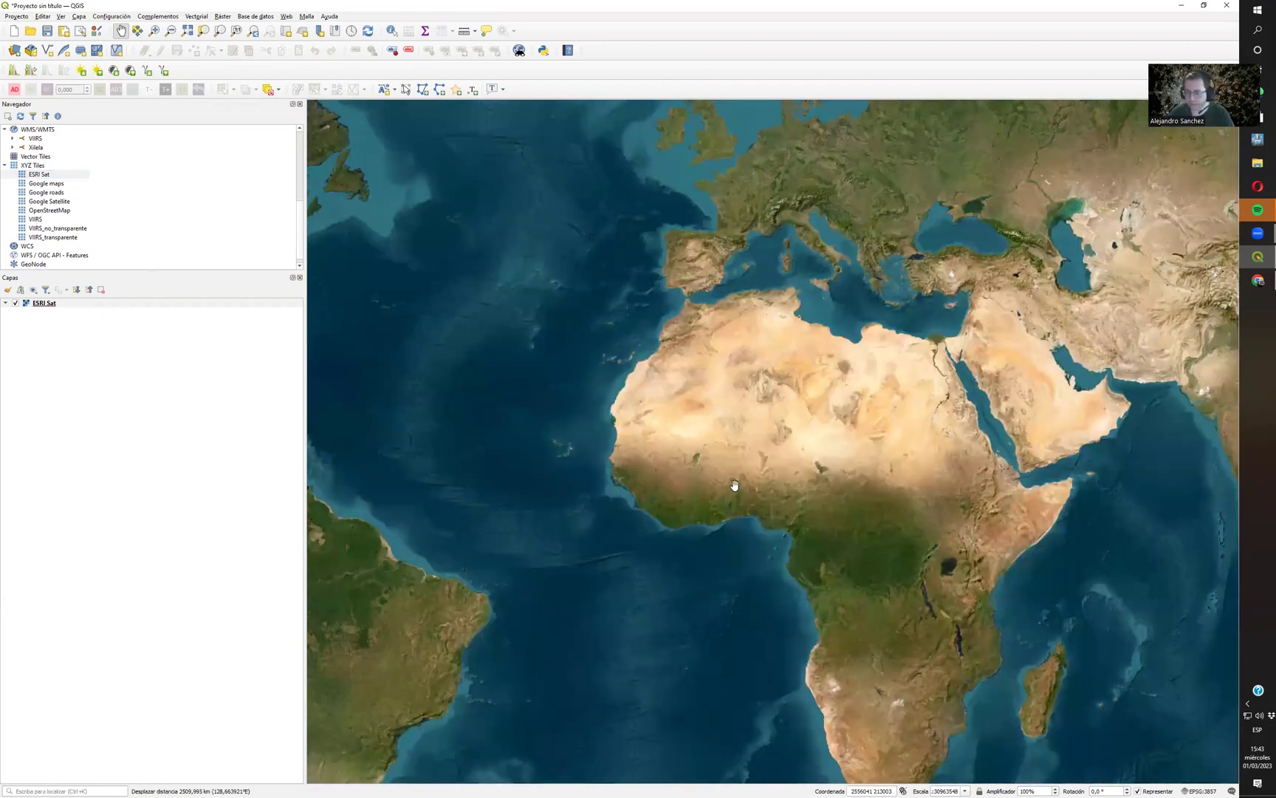
left_click_drag(1202, 662, 1034, 600)
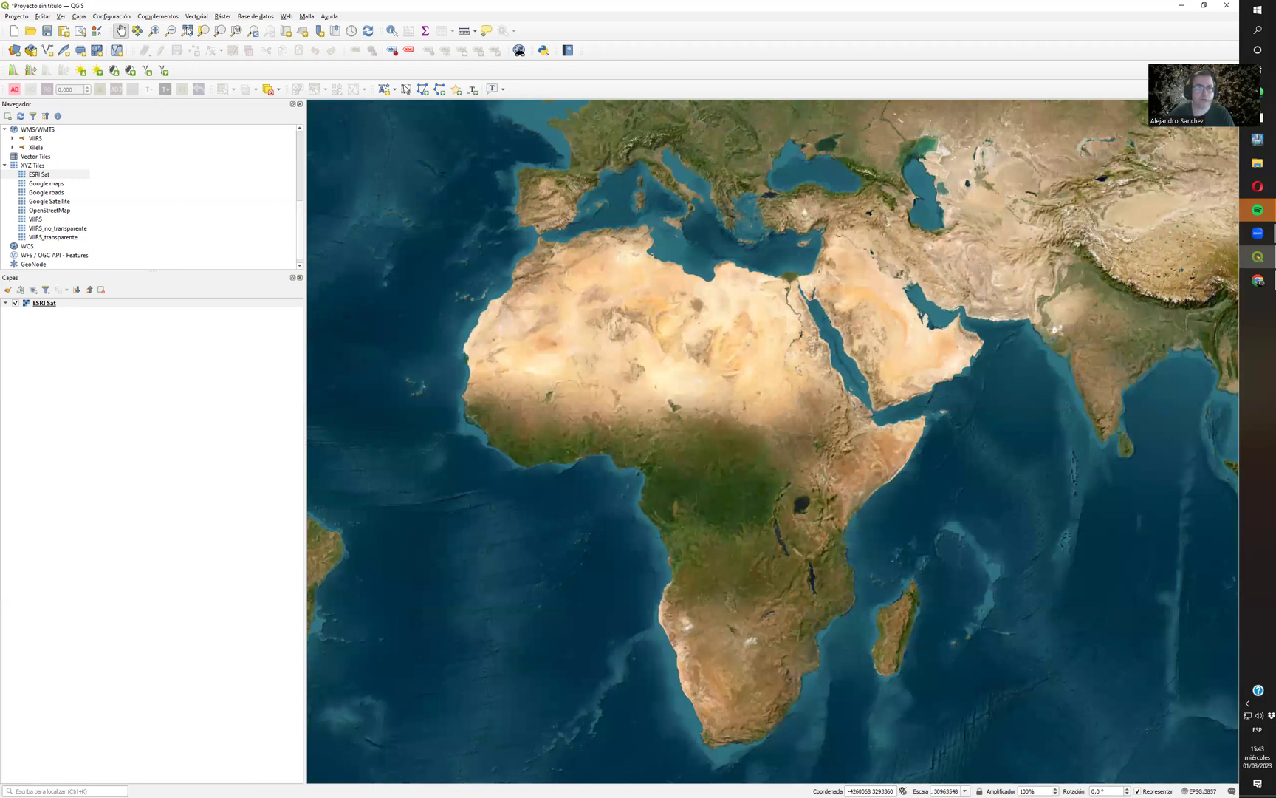
left_click(223, 17)
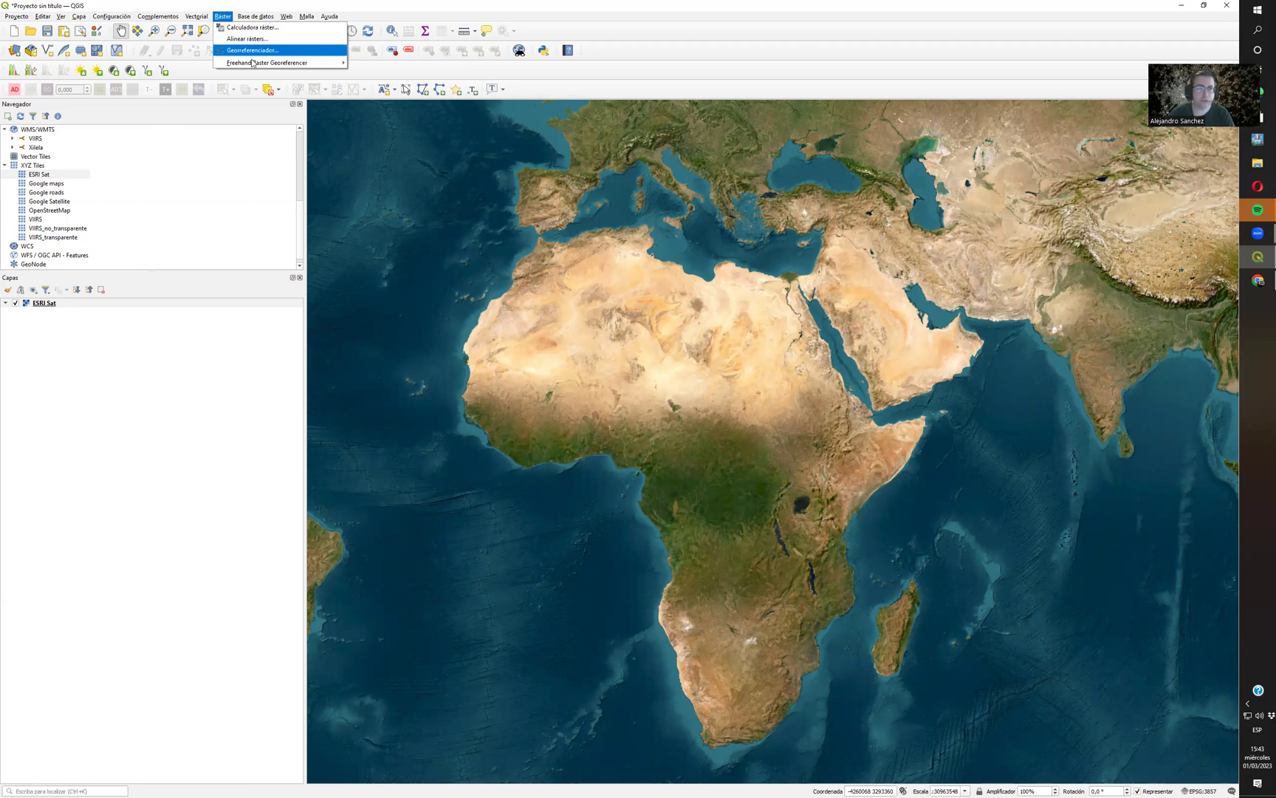
Open the Georeferencer, toggle its docked-window setting off and on, and dock it at the right edge.
left_click(232, 50)
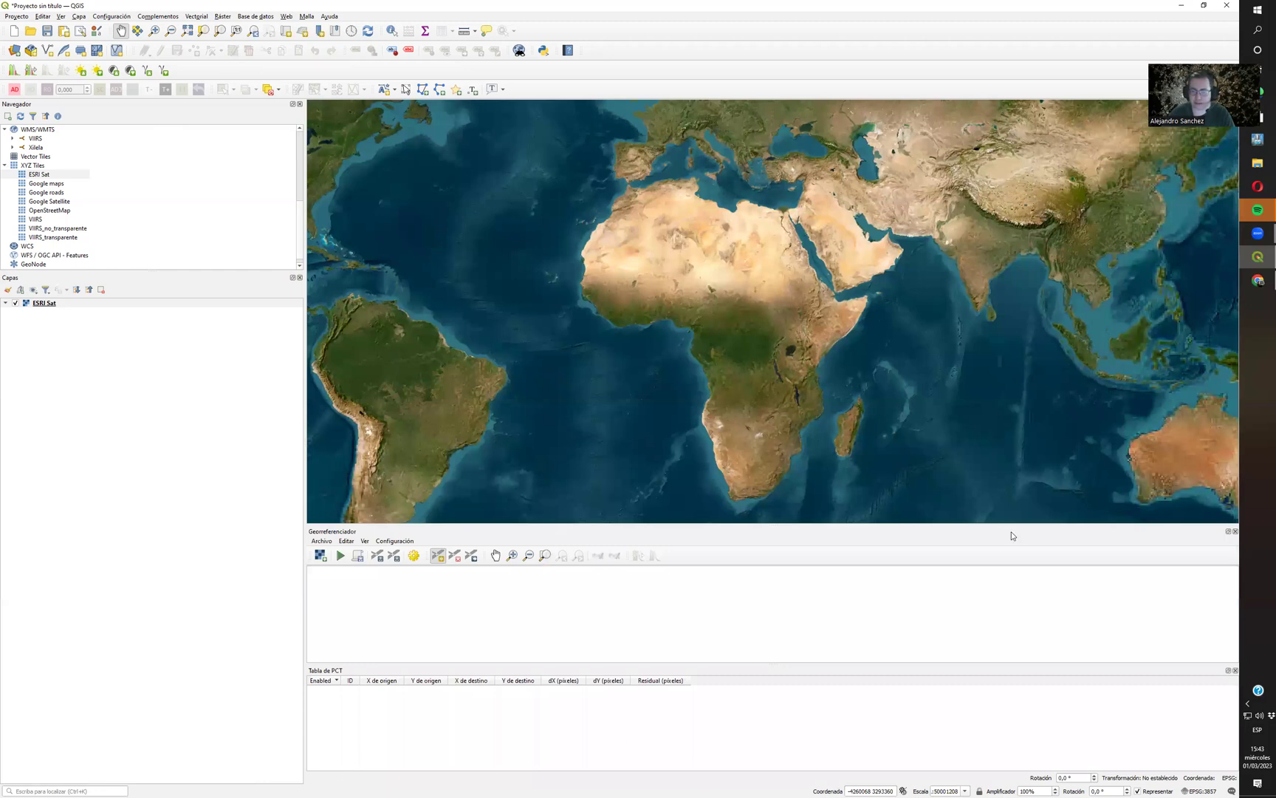
left_click(395, 541)
left_click(396, 574)
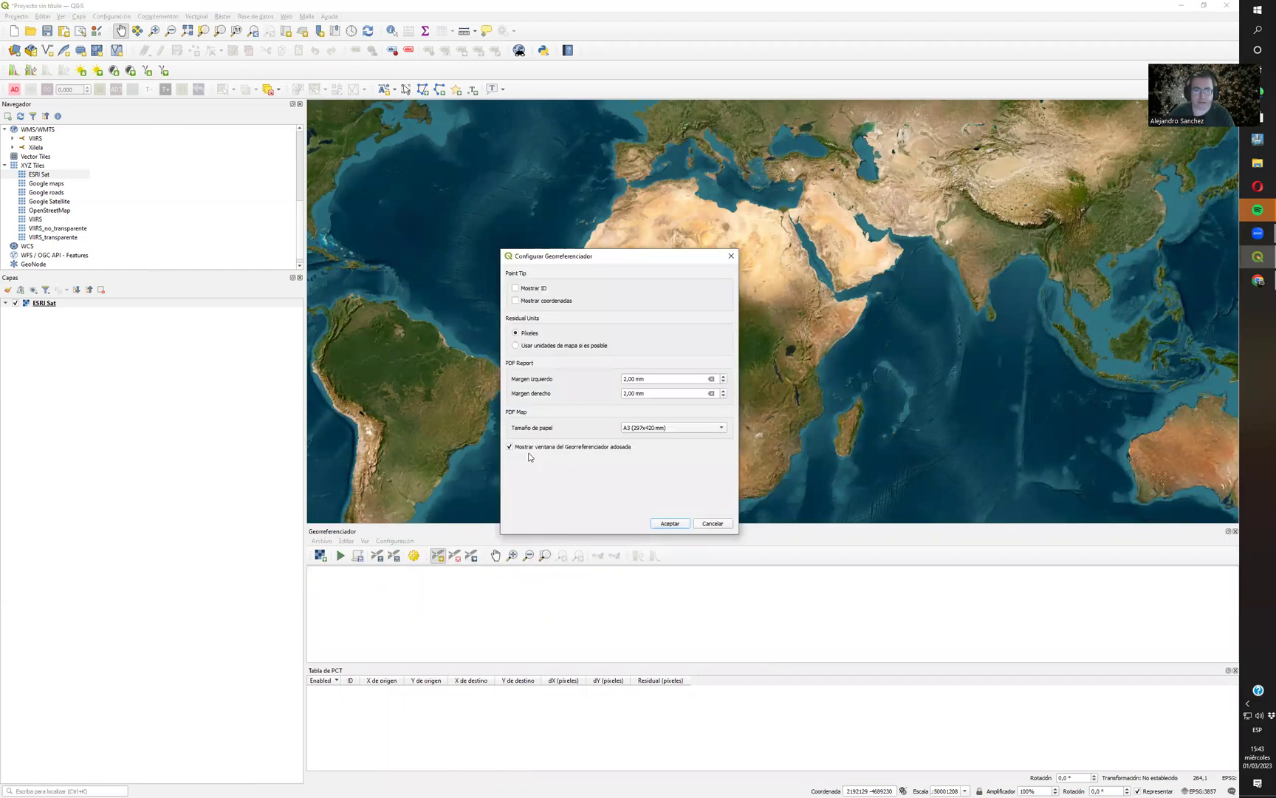
left_click(669, 522)
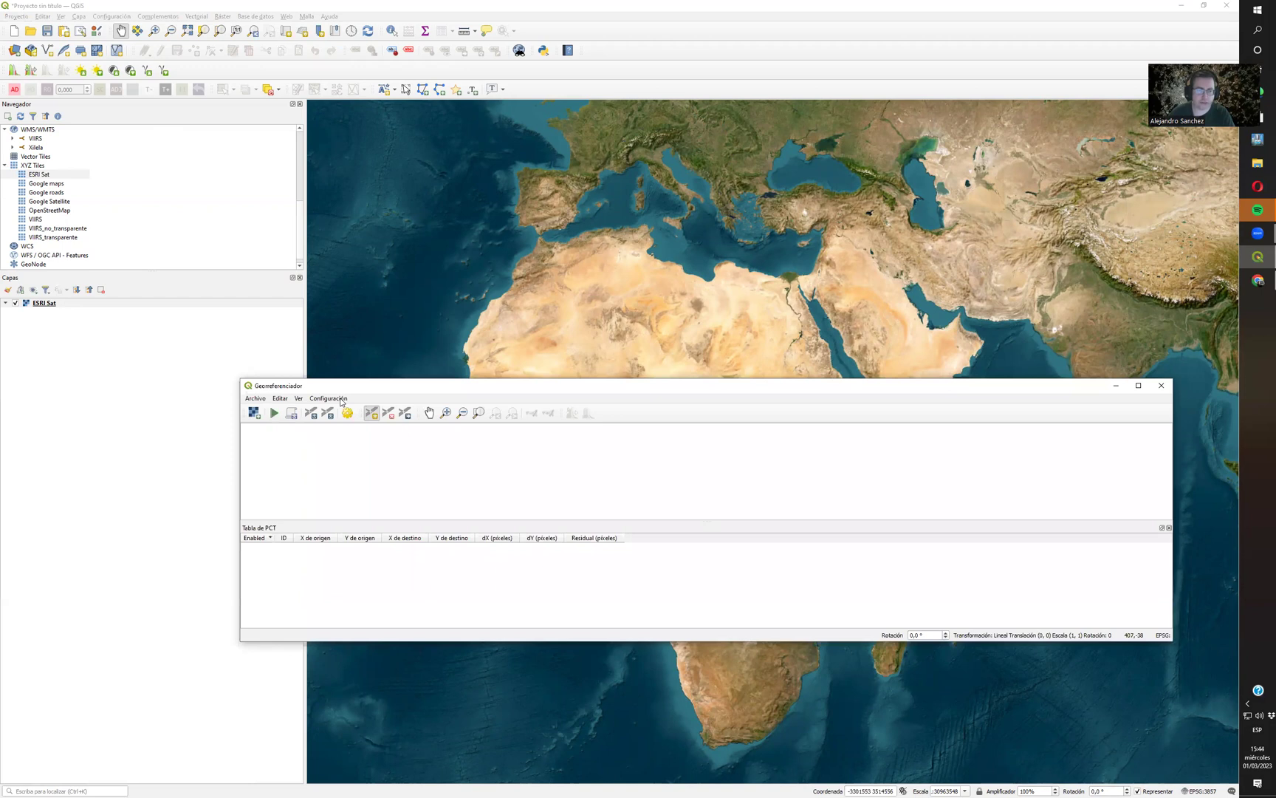
left_click(329, 399)
left_click(338, 431)
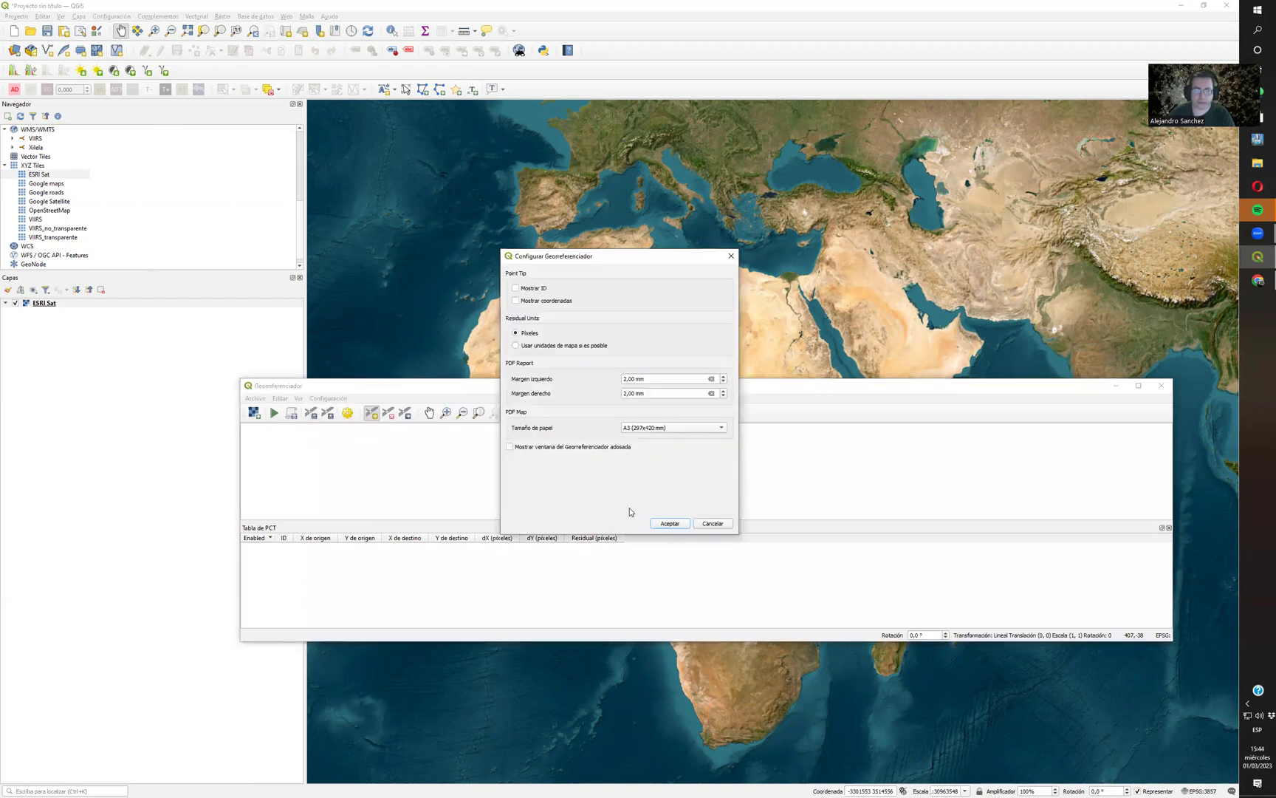
left_click(670, 524)
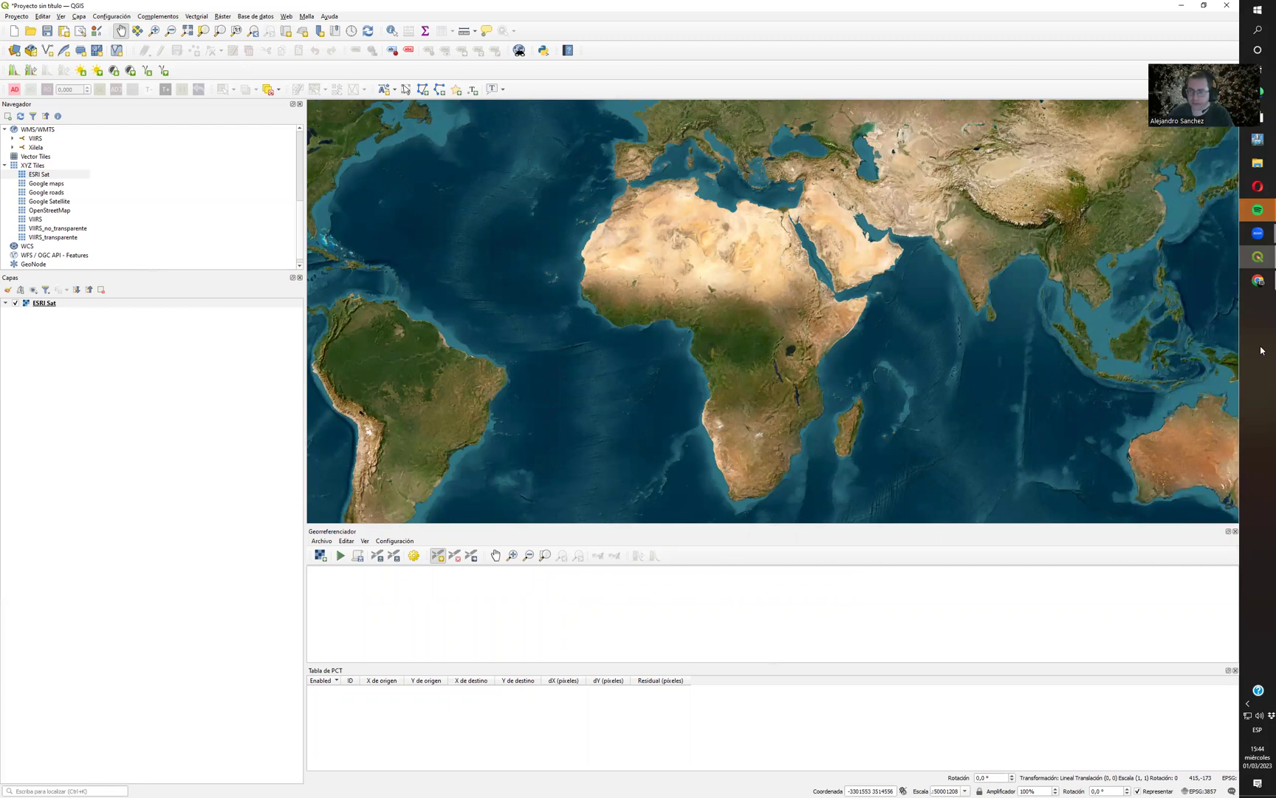
left_click_drag(1197, 531, 1207, 318)
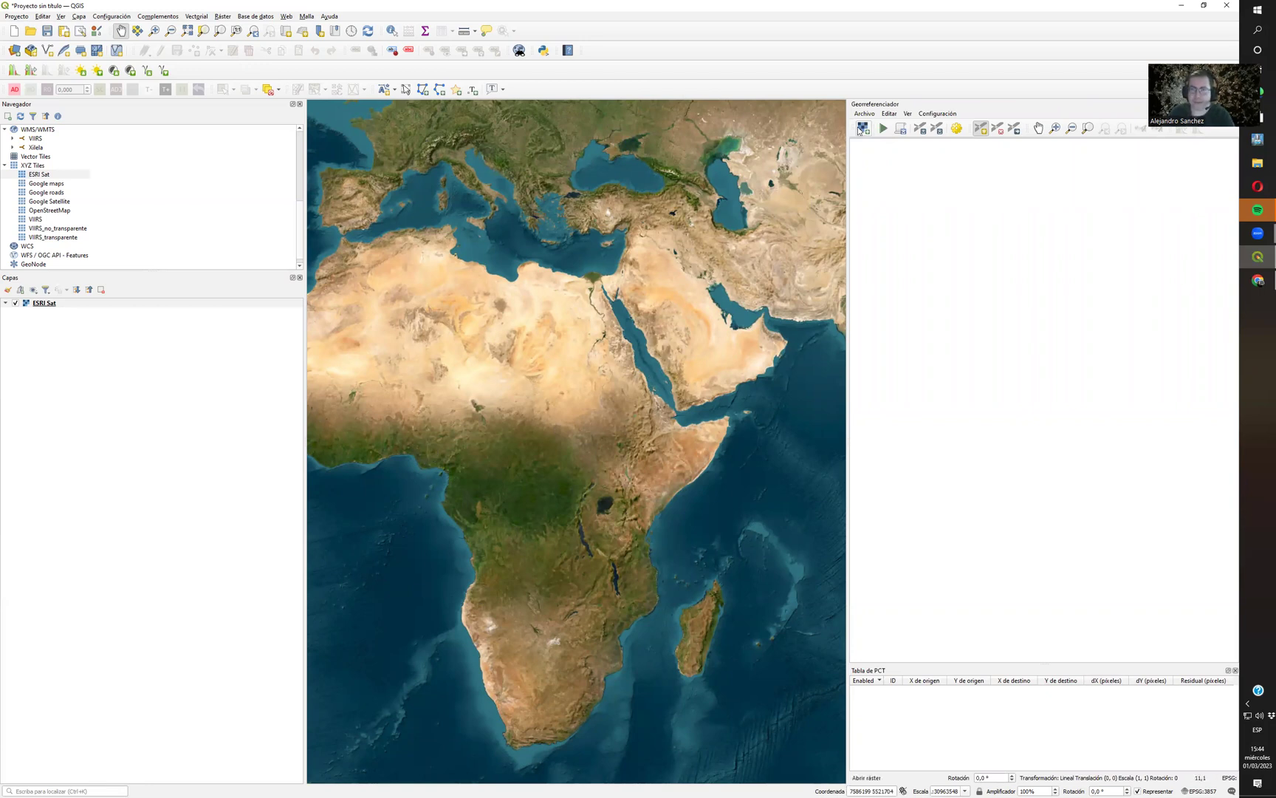
Load the ISS066-E-161193 Kiev night photo into the Georeferencer.
left_click(863, 128)
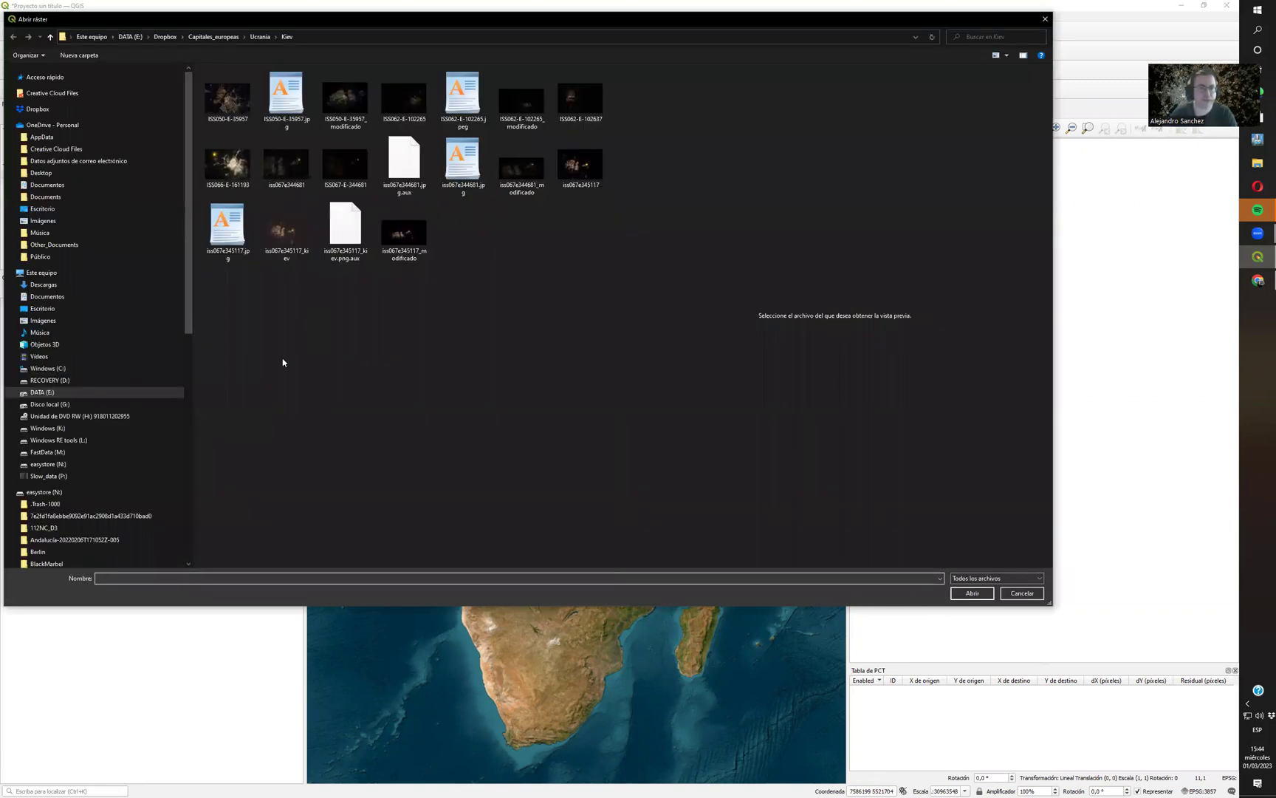
left_click(235, 174)
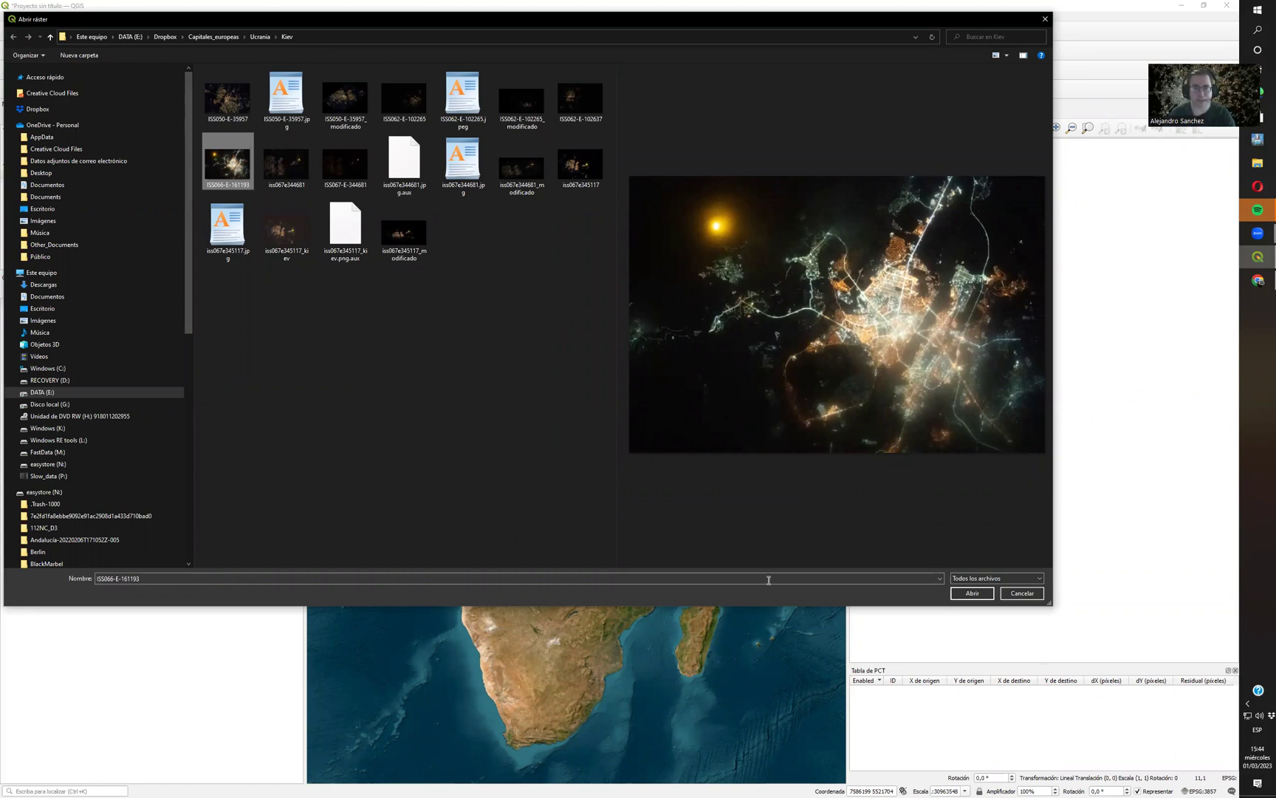
left_click(972, 595)
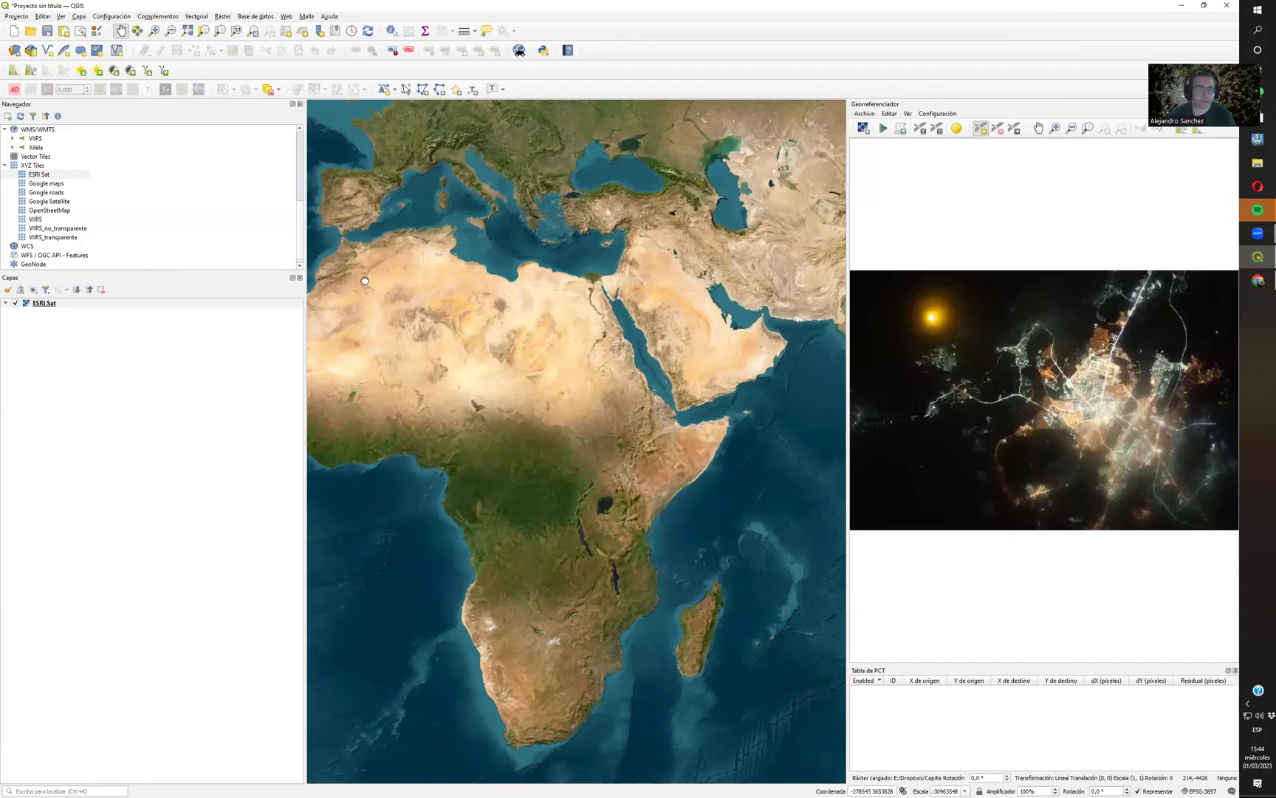
Add the Google roads layer and zoom the map in on Kiev.
left_click_drag(421, 496, 479, 716)
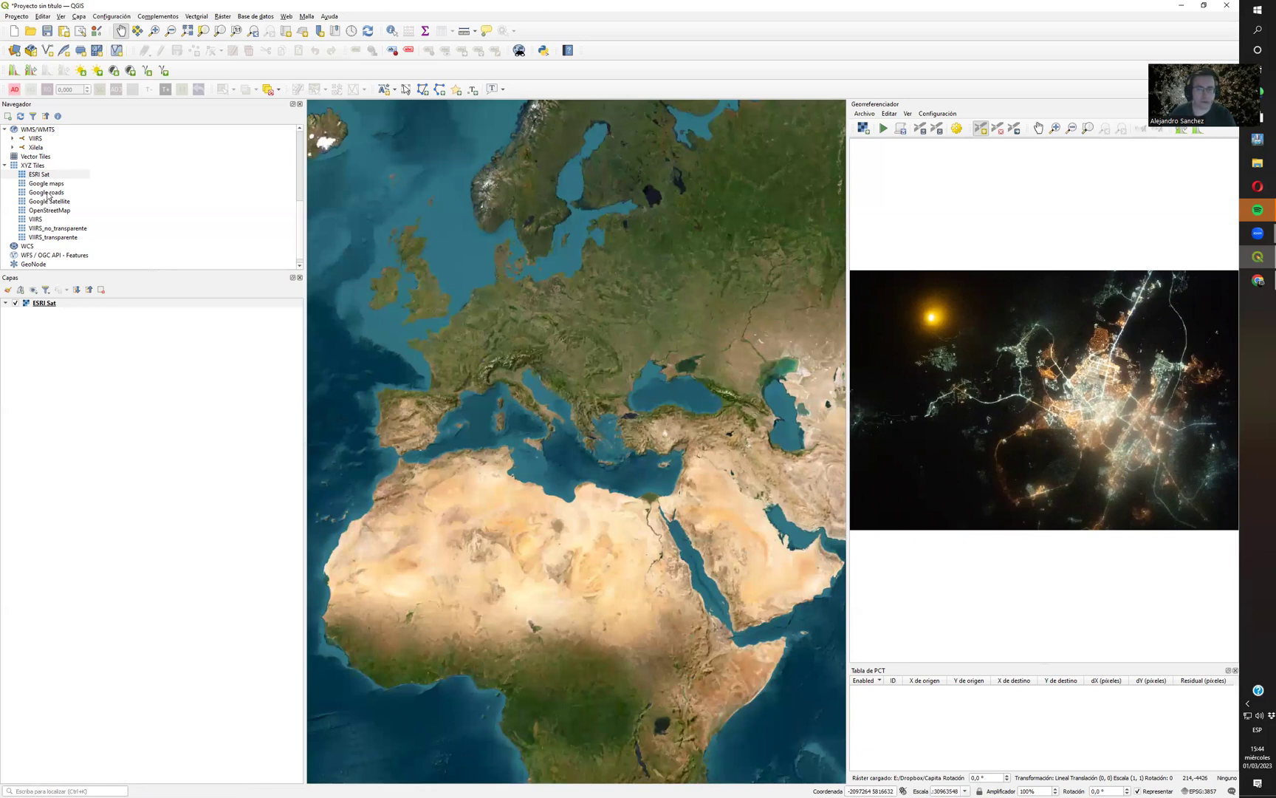
double_click(48, 193)
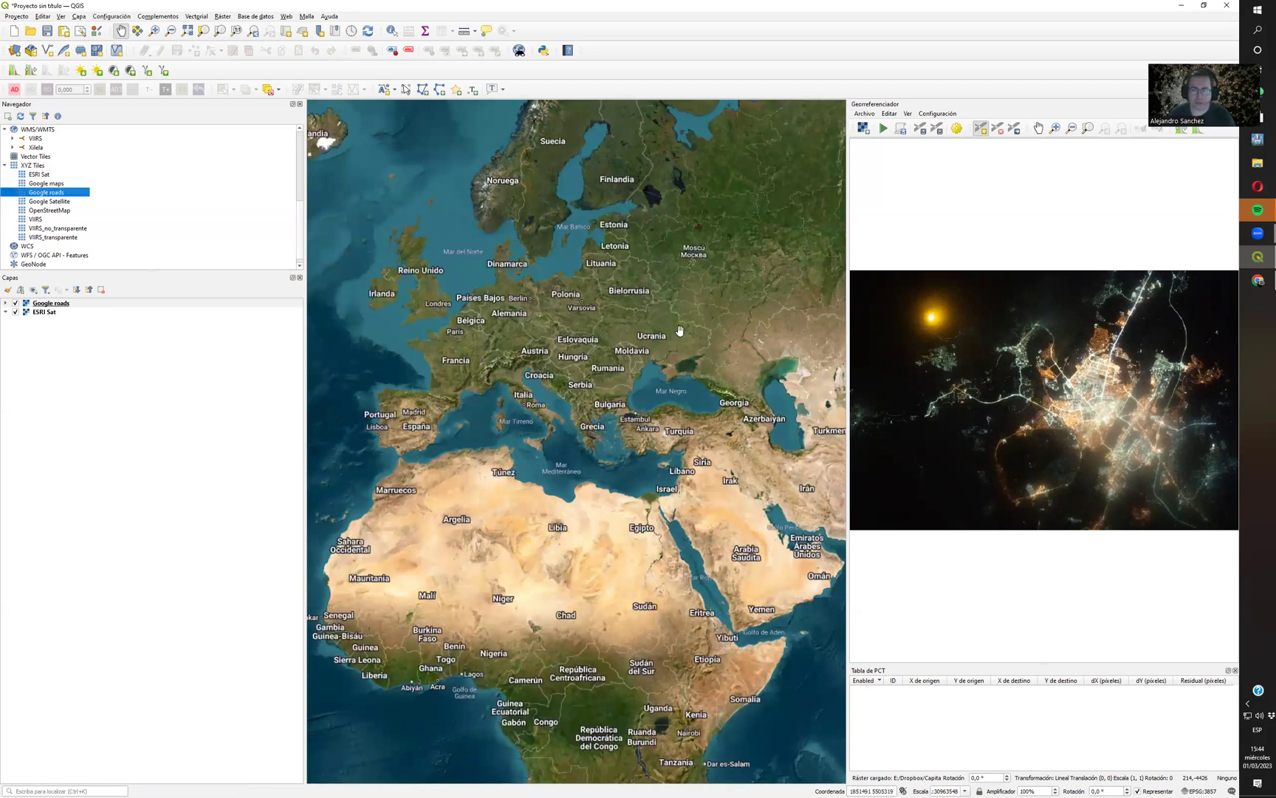
scroll(673, 343, "up", 3)
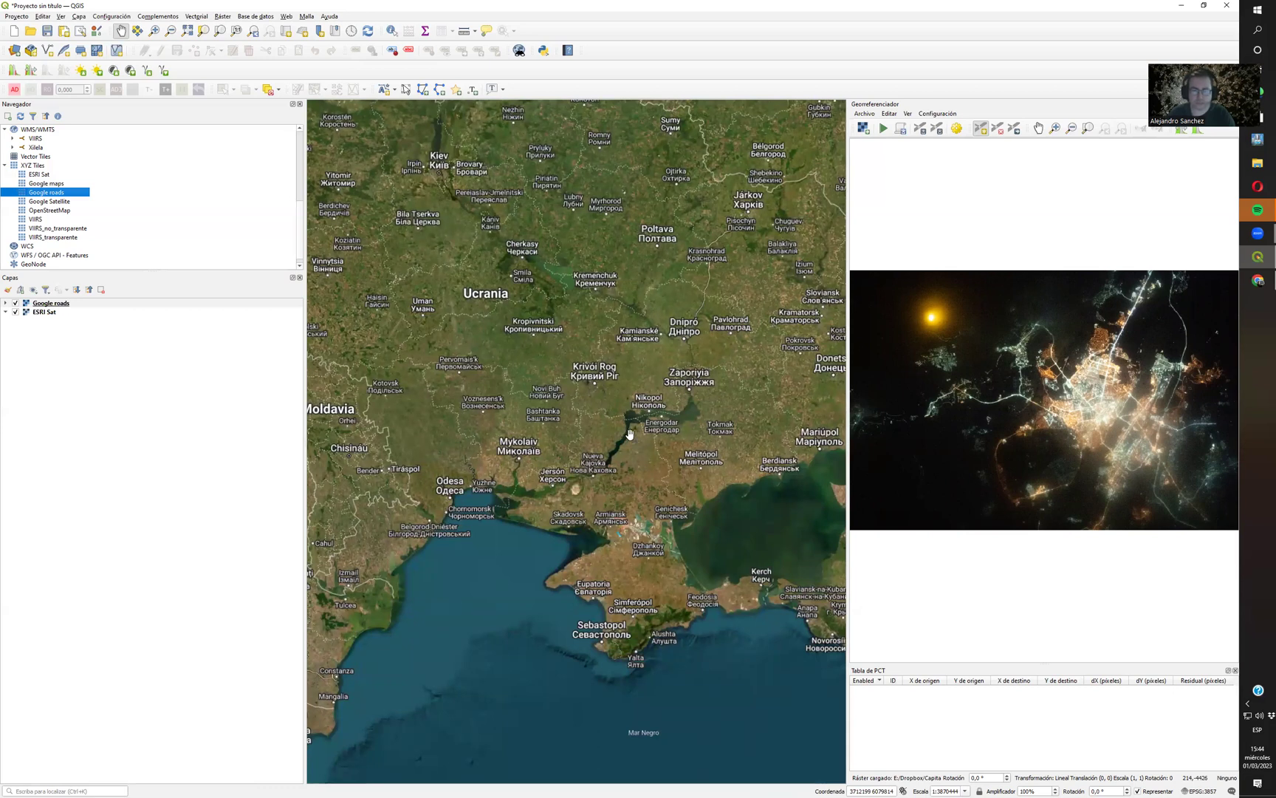
left_click(578, 399)
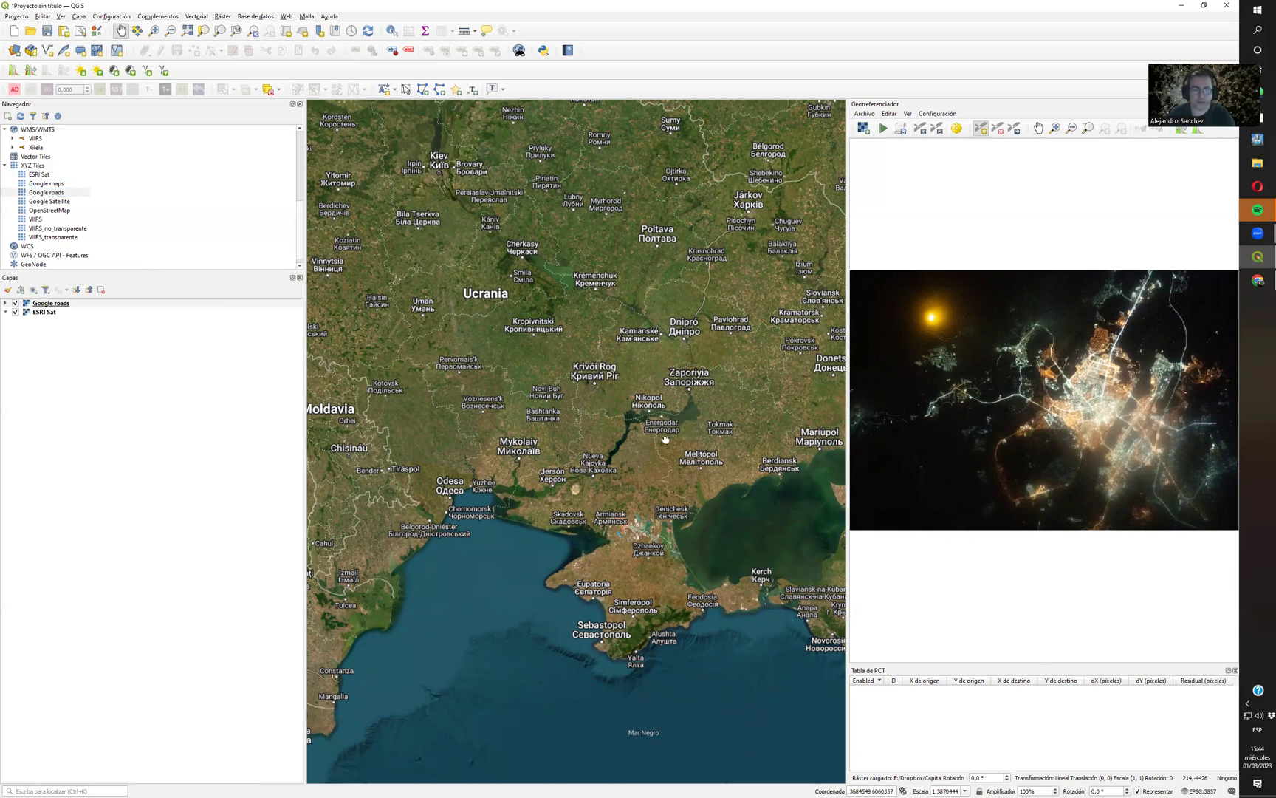
left_click_drag(663, 461, 692, 676)
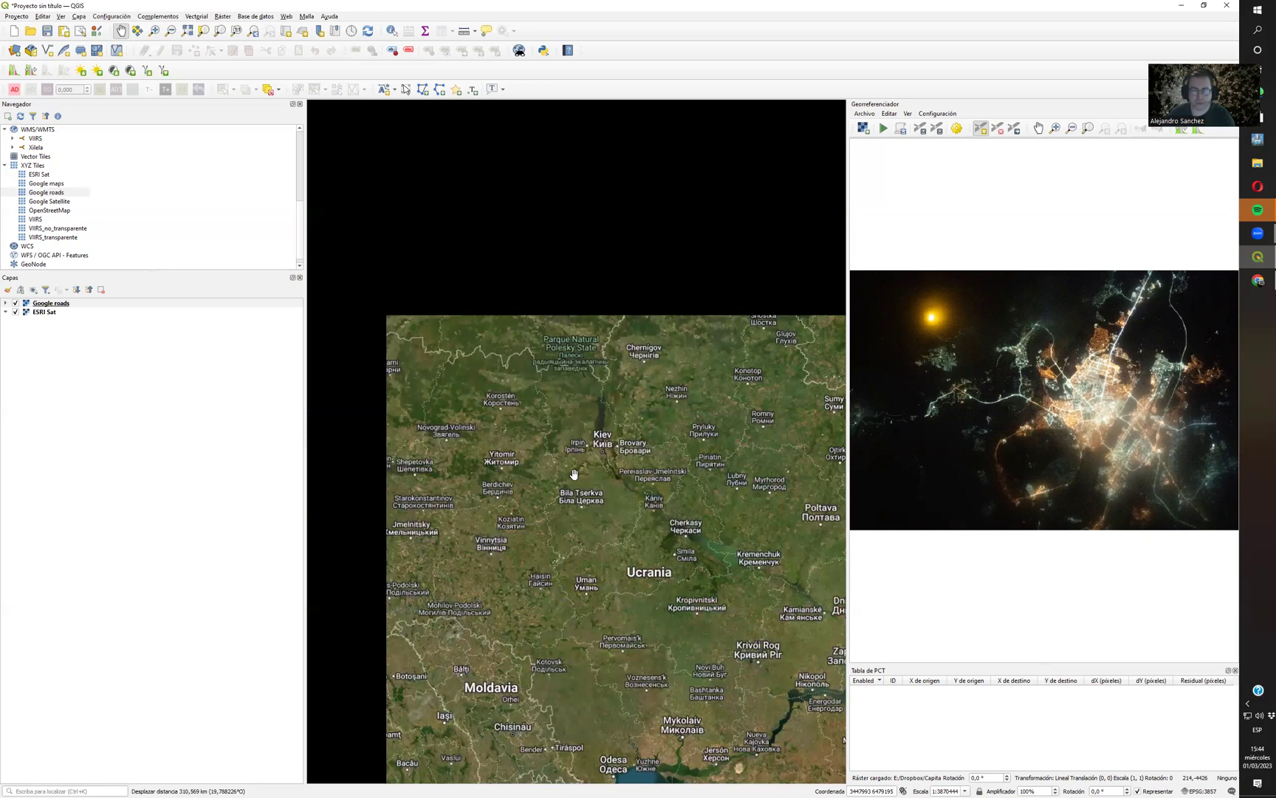
scroll(574, 473, "up", 5)
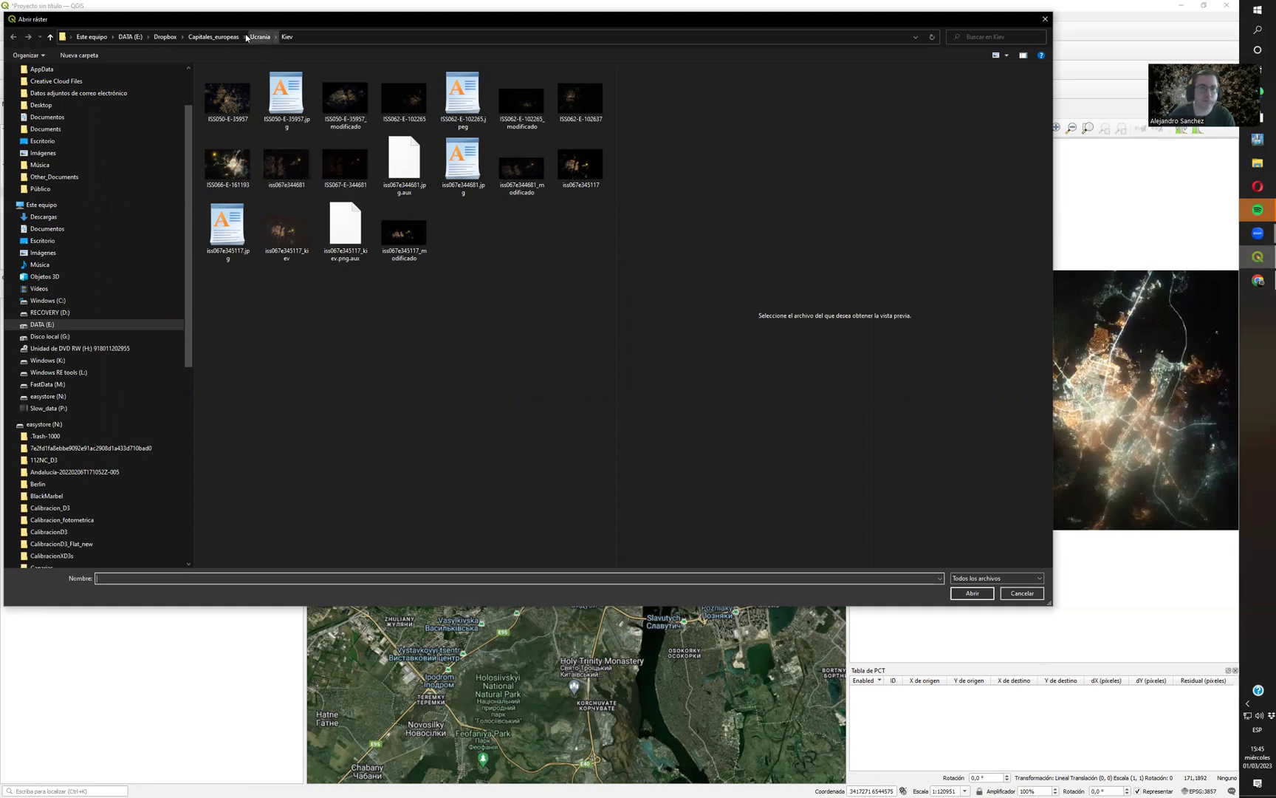
Browse to Capitales_europeas > Turkey > Ankara and open the ISS032-E-23556 photo.
left_click(214, 36)
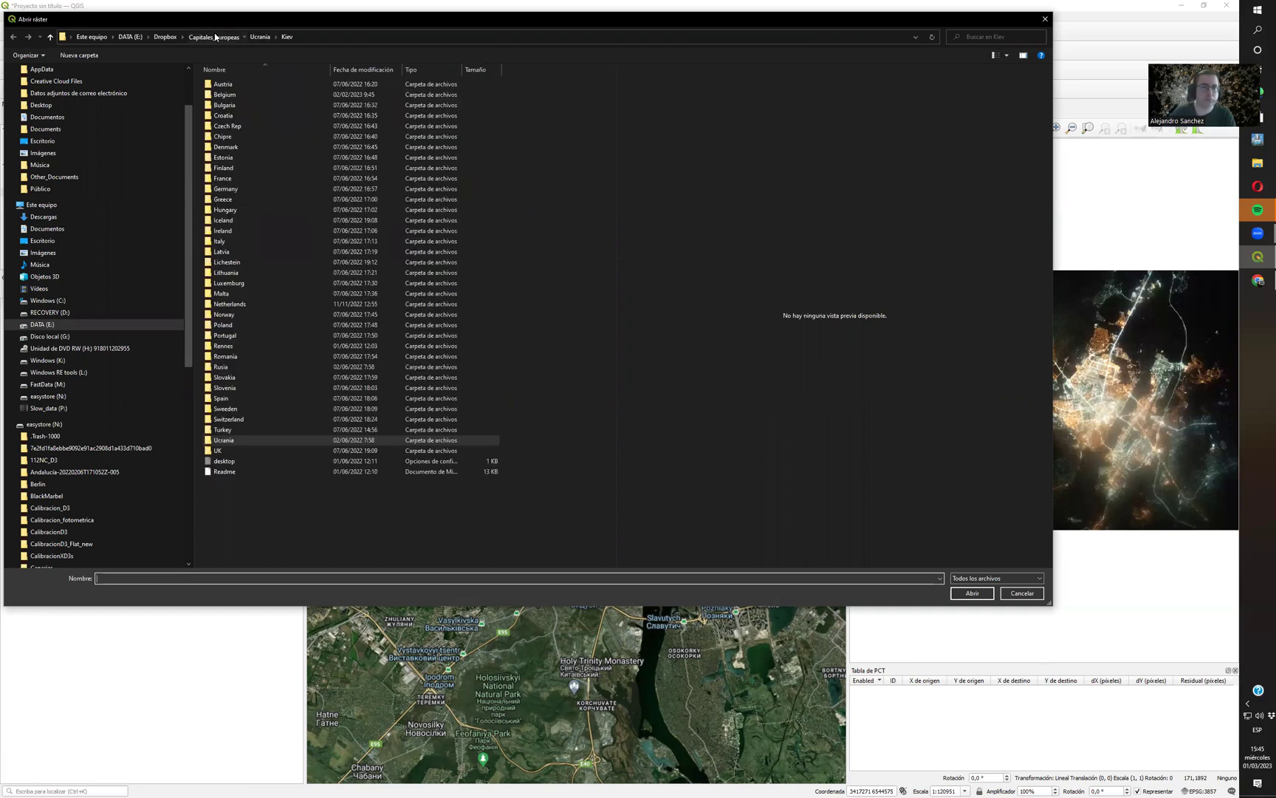
double_click(223, 441)
double_click(215, 84)
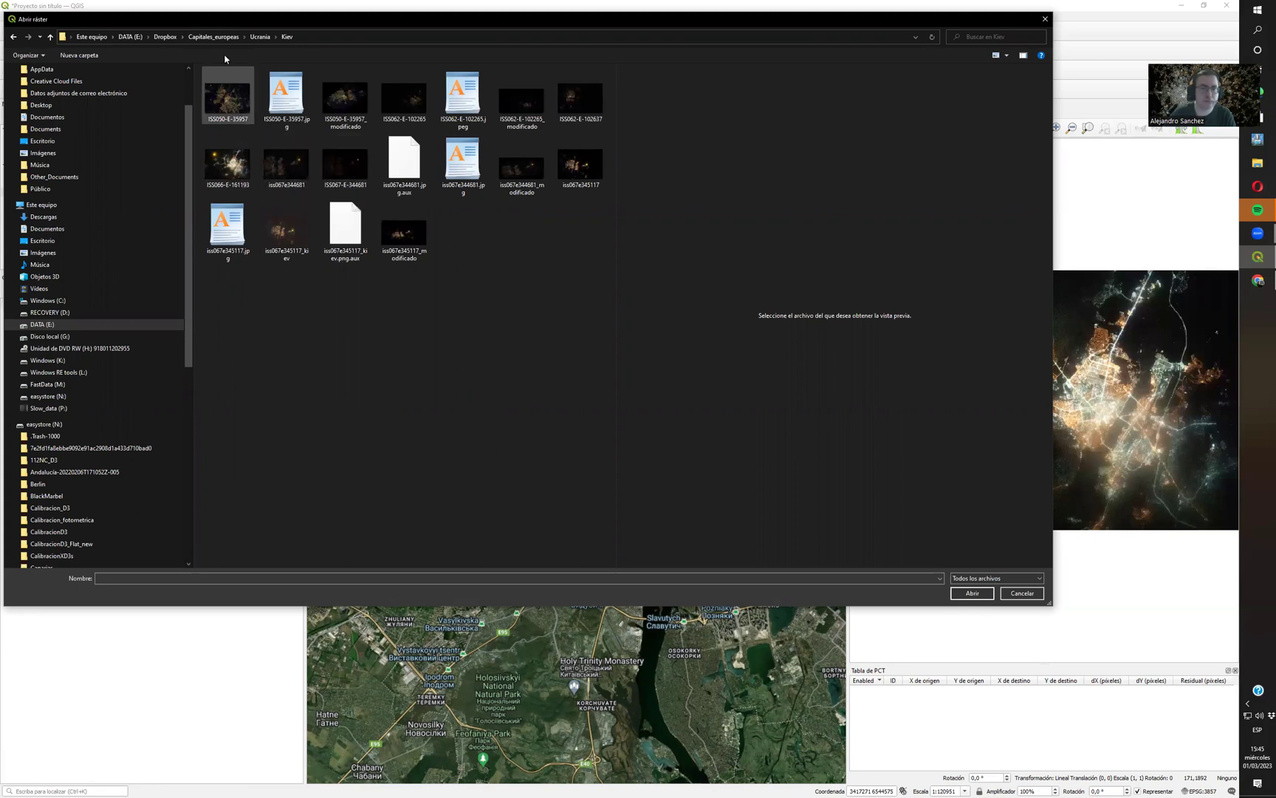
left_click(214, 36)
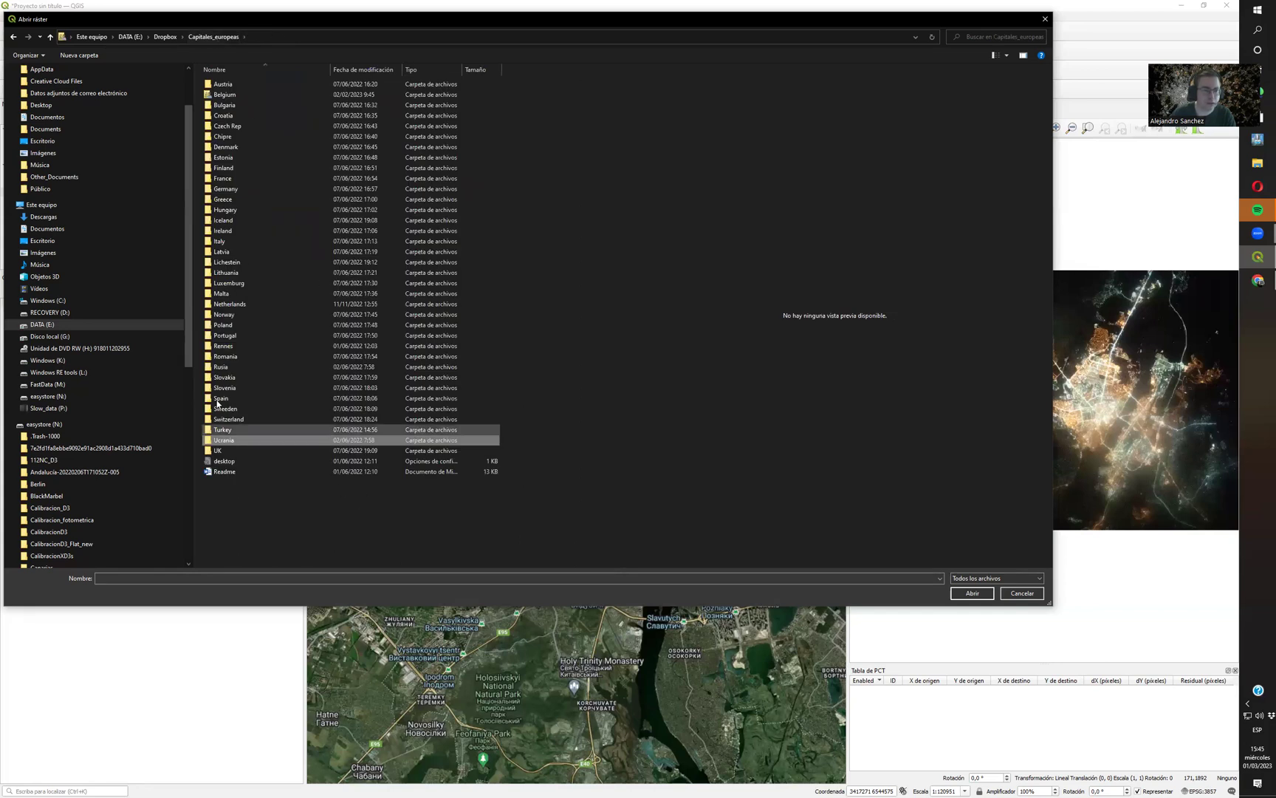
double_click(244, 430)
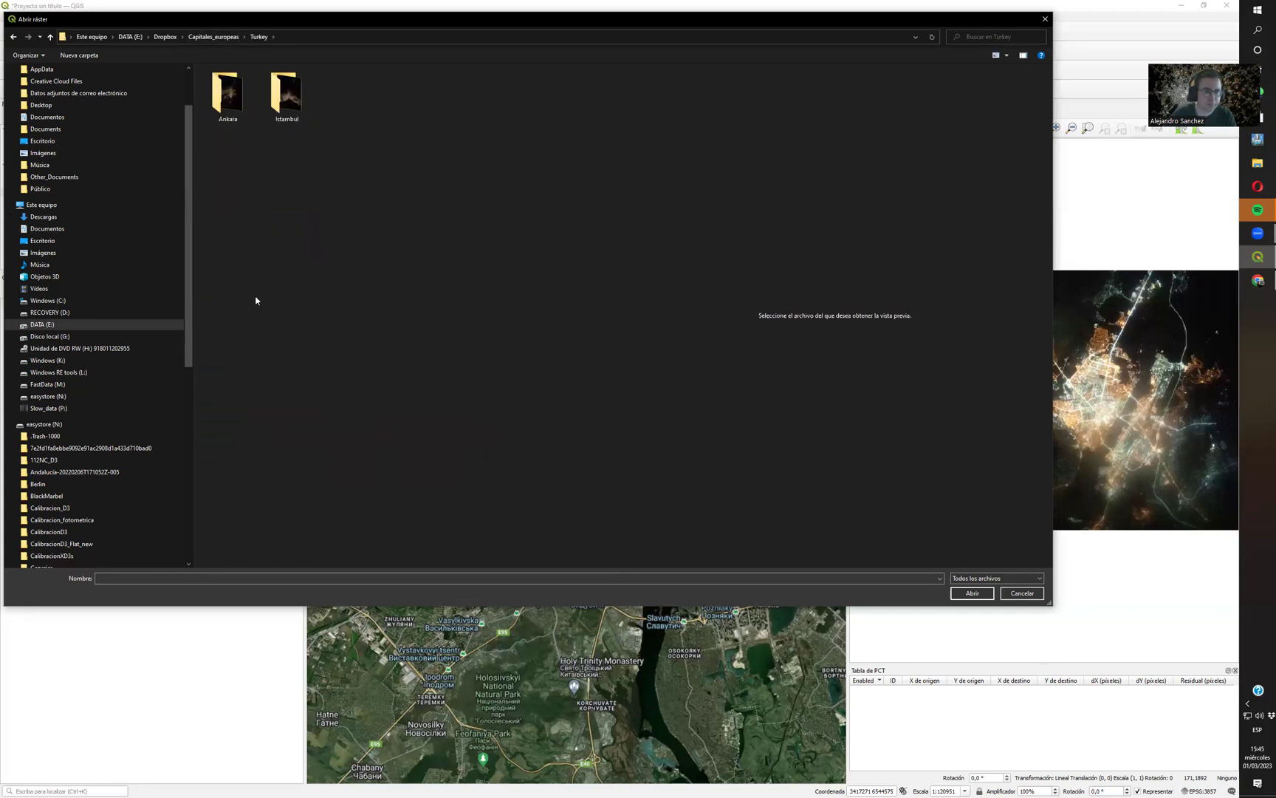
double_click(227, 93)
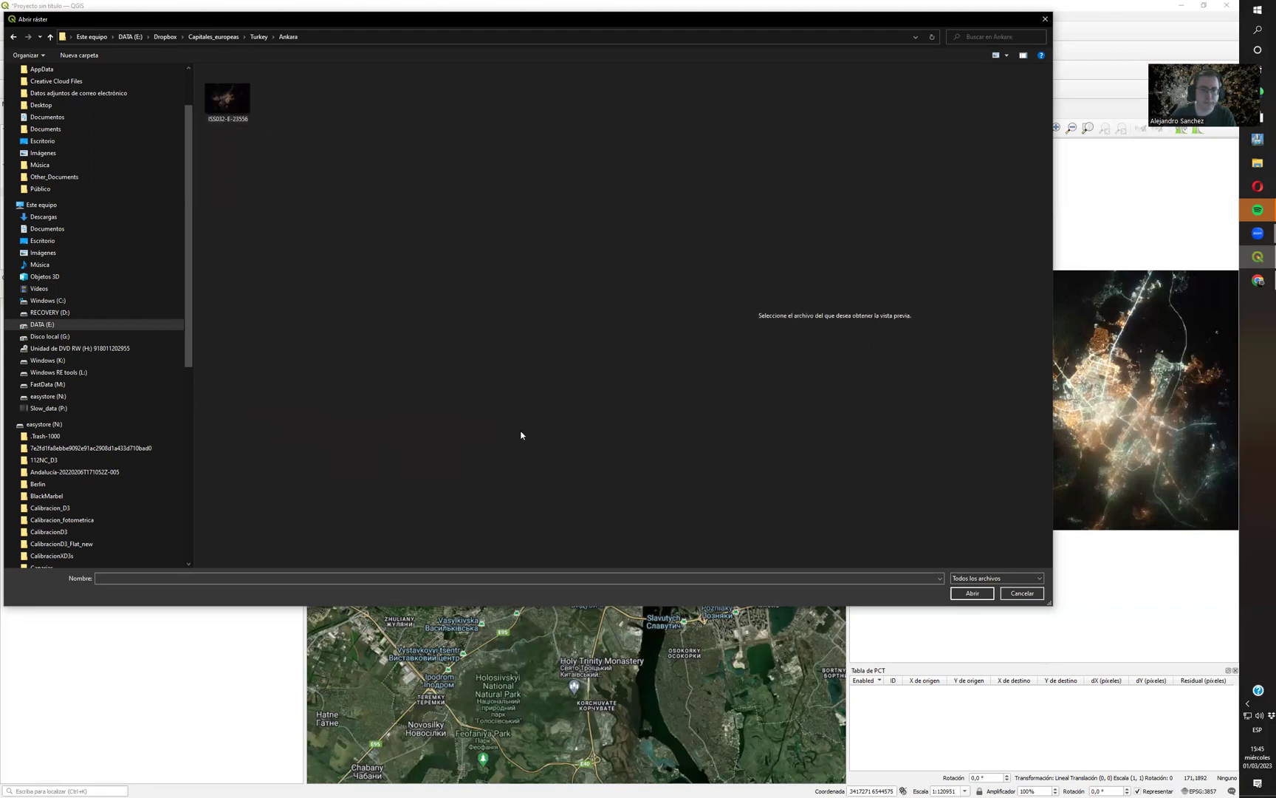
left_click(223, 118)
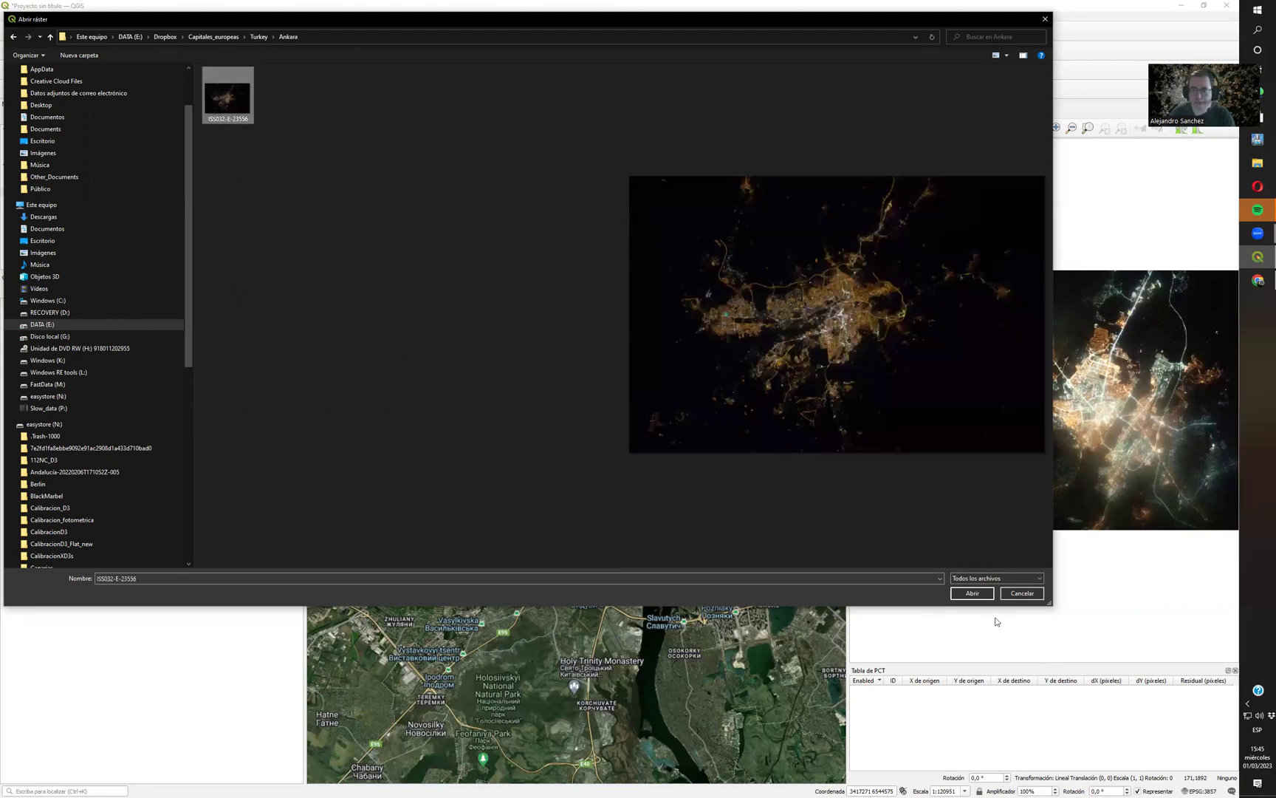
left_click(972, 593)
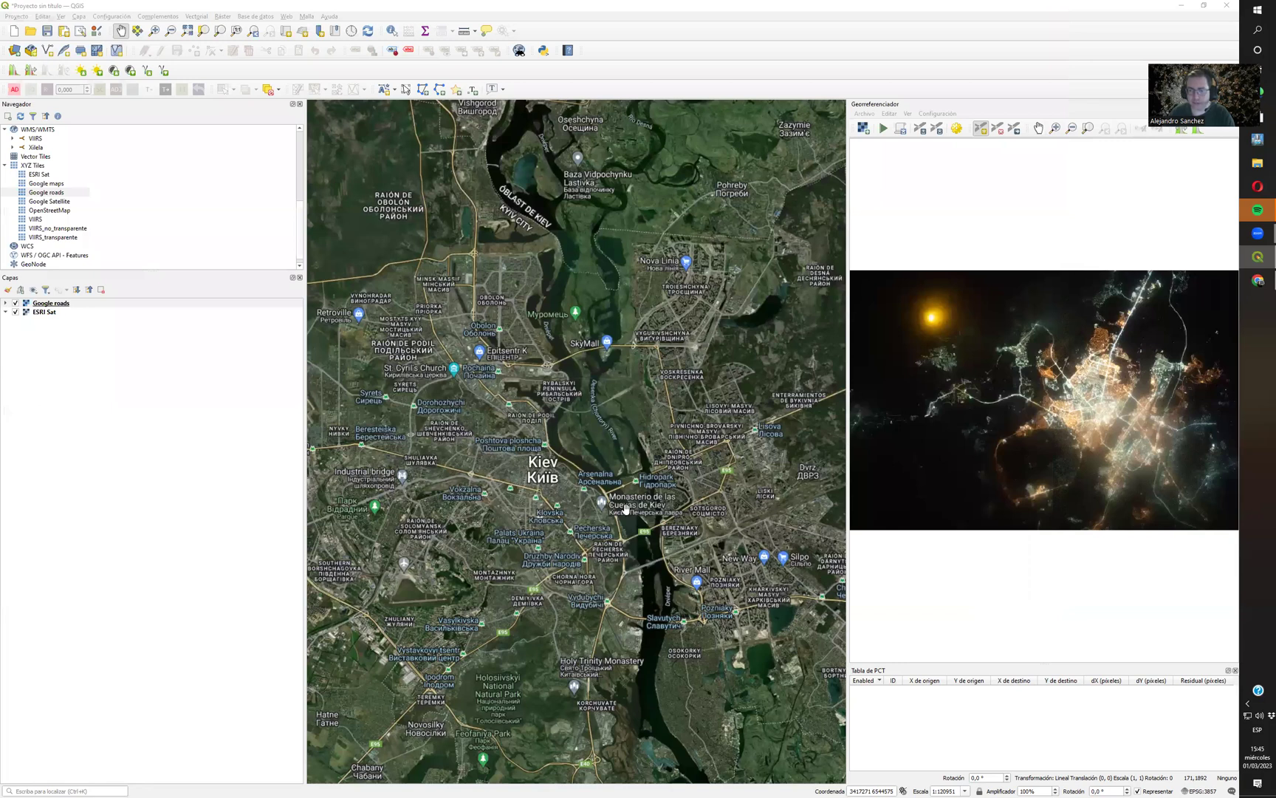
Add the OpenStreetMap basemap from the XYZ Tiles group to the layer list.
scroll(669, 587, "down", 5)
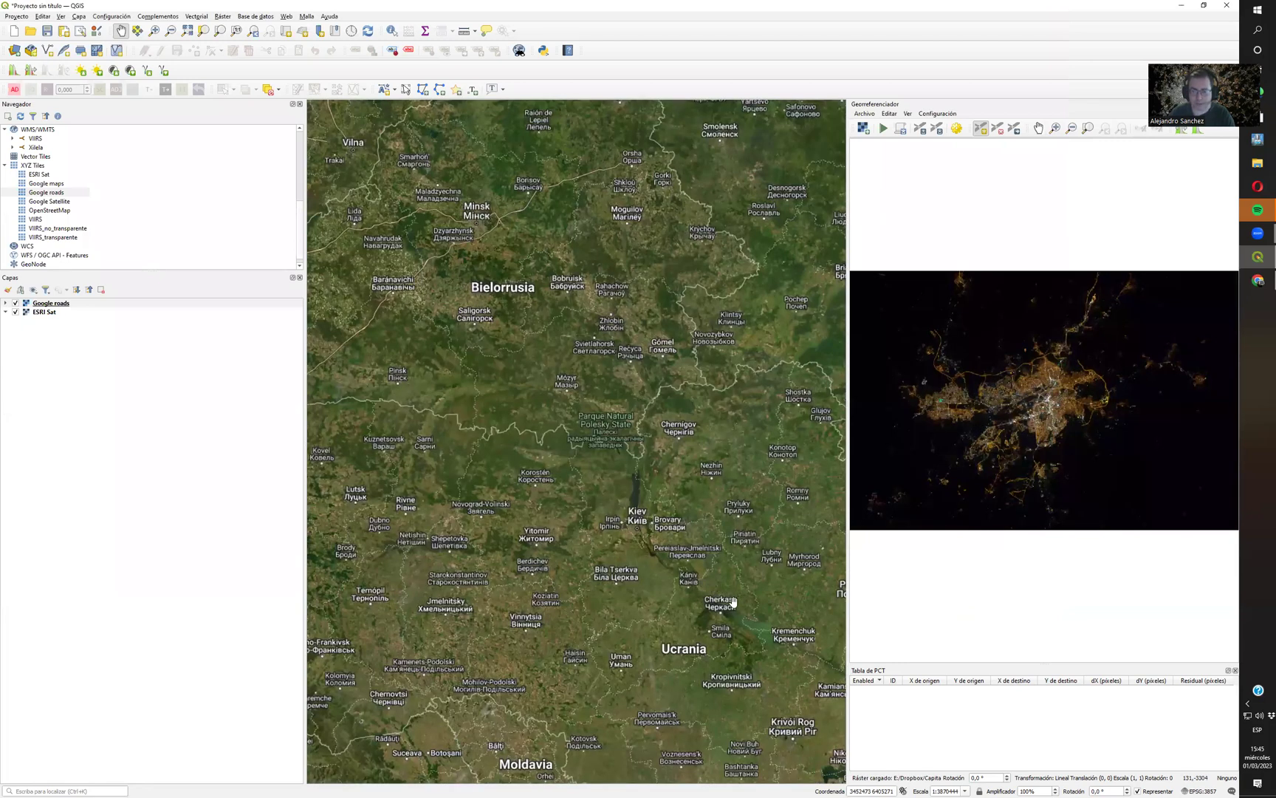
scroll(650, 584, "down", 2)
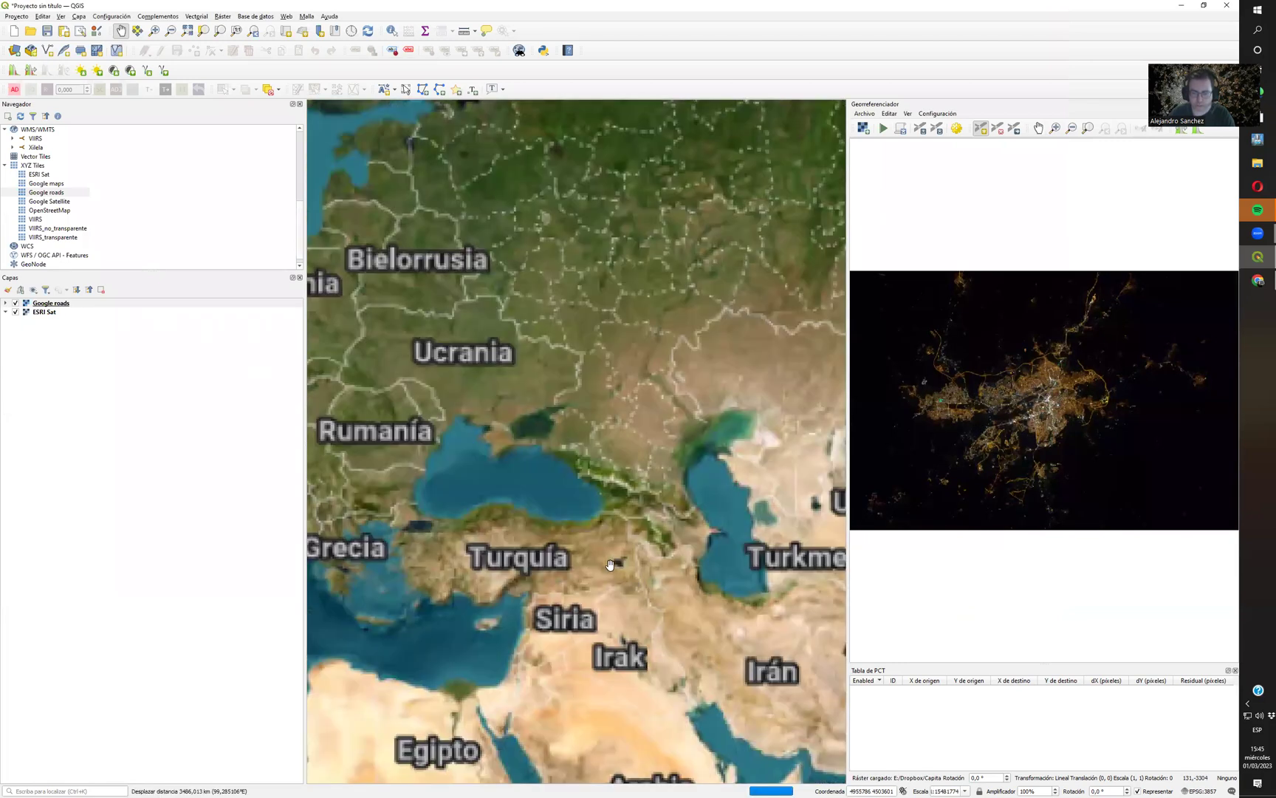
scroll(391, 507, "up", 1)
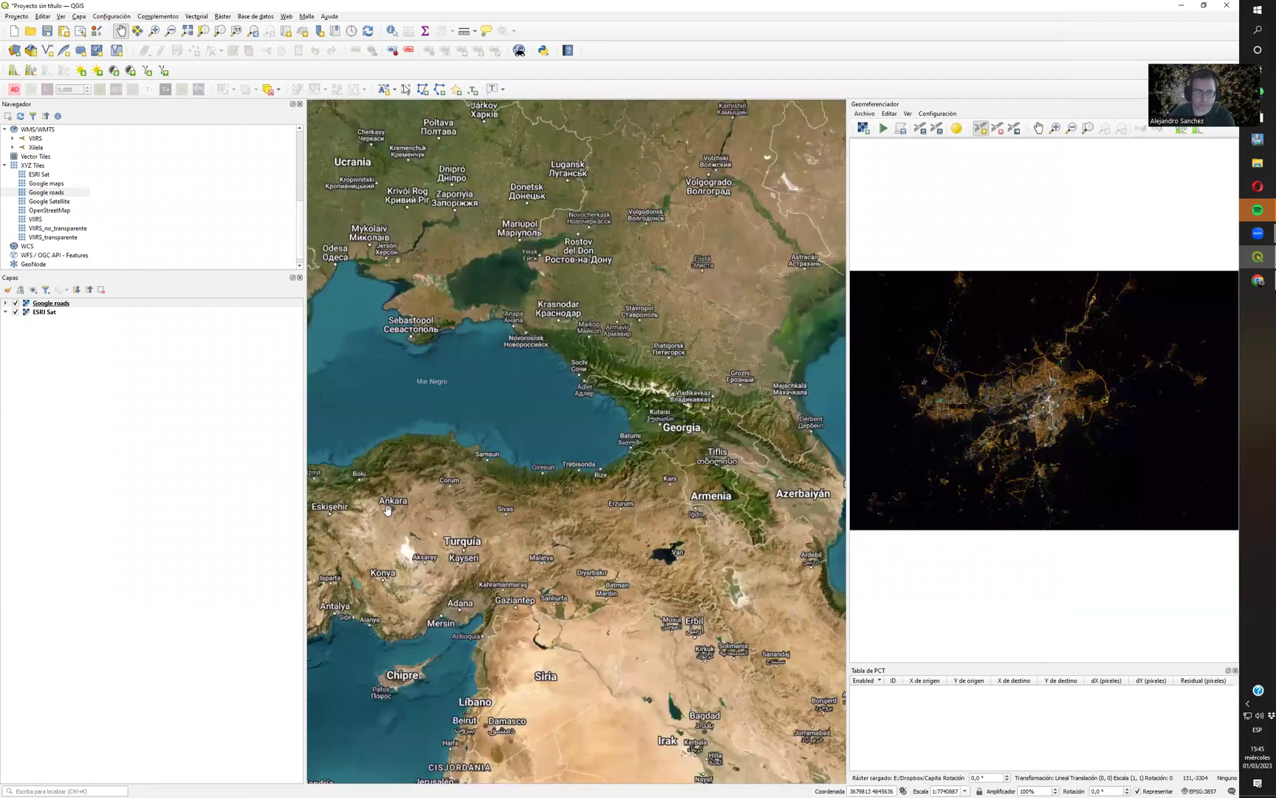
scroll(432, 521, "up", 5)
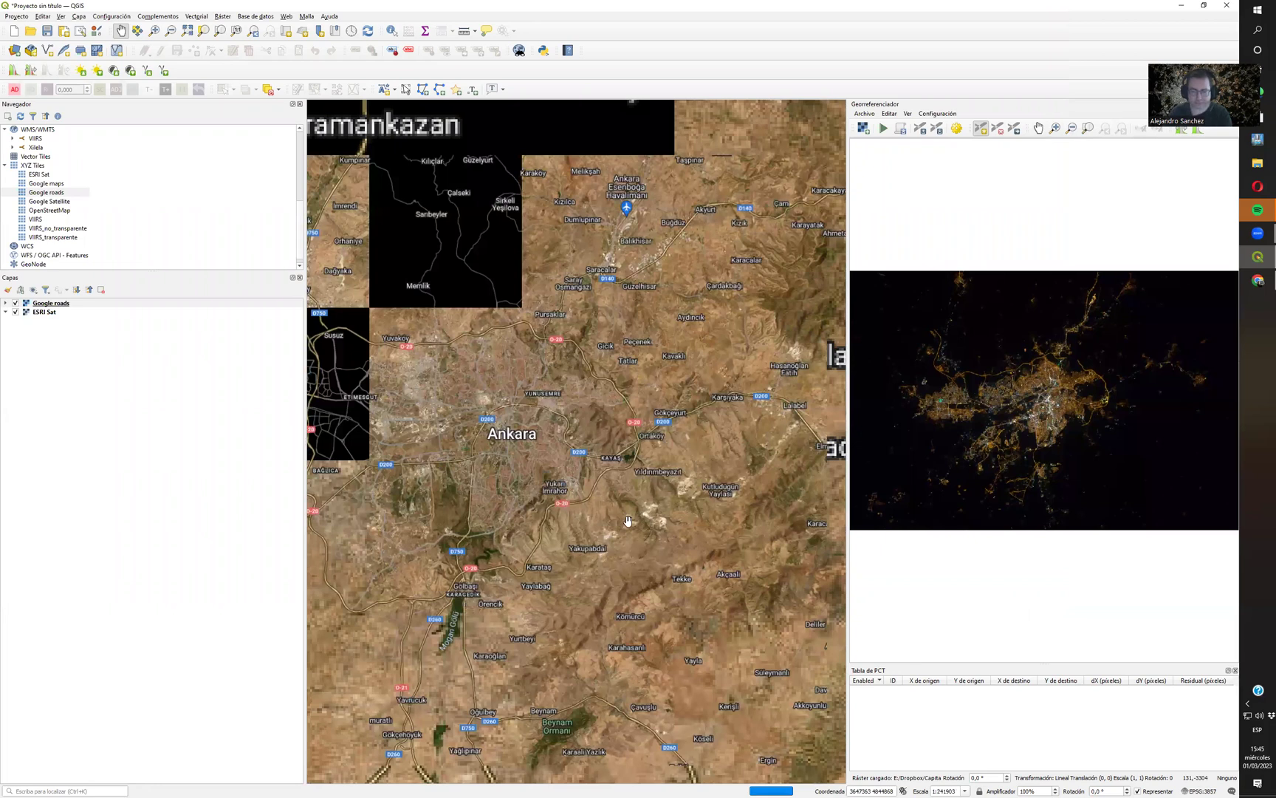
scroll(654, 551, "up", 2)
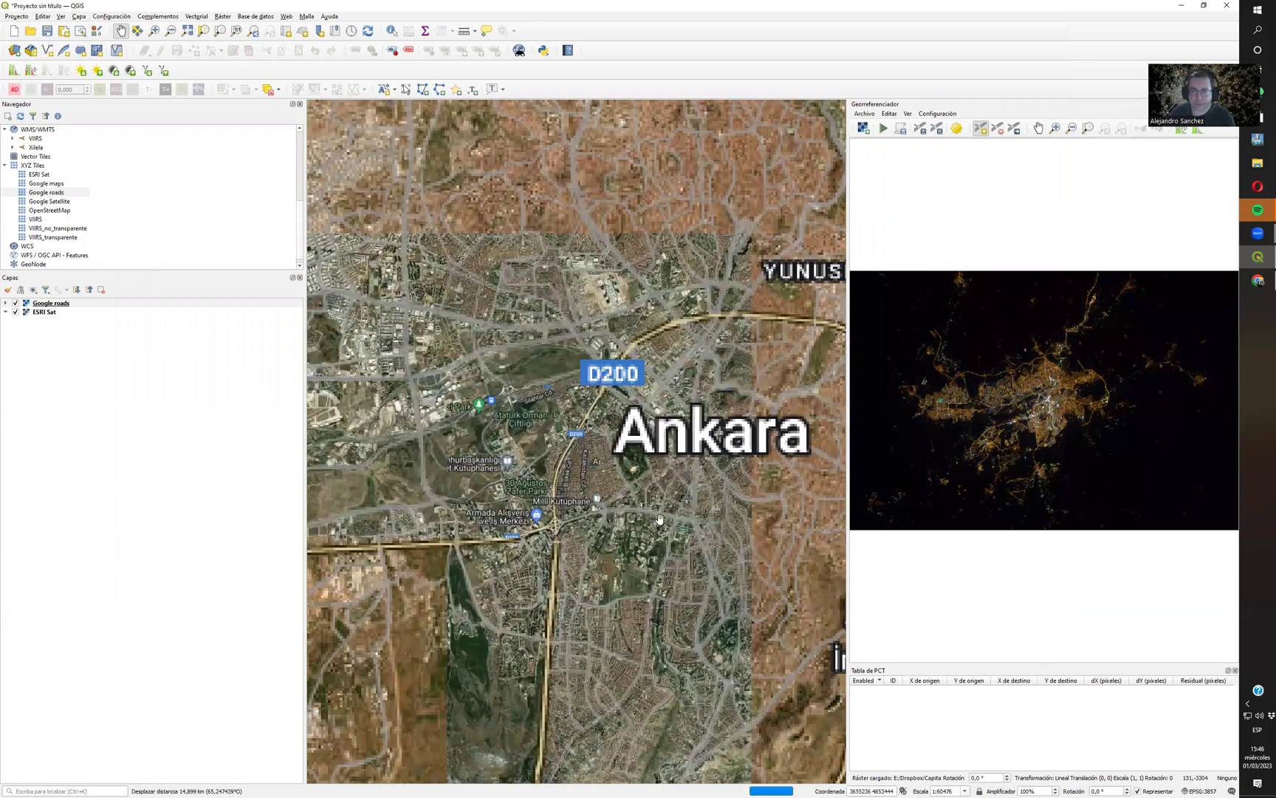
scroll(642, 524, "down", 2)
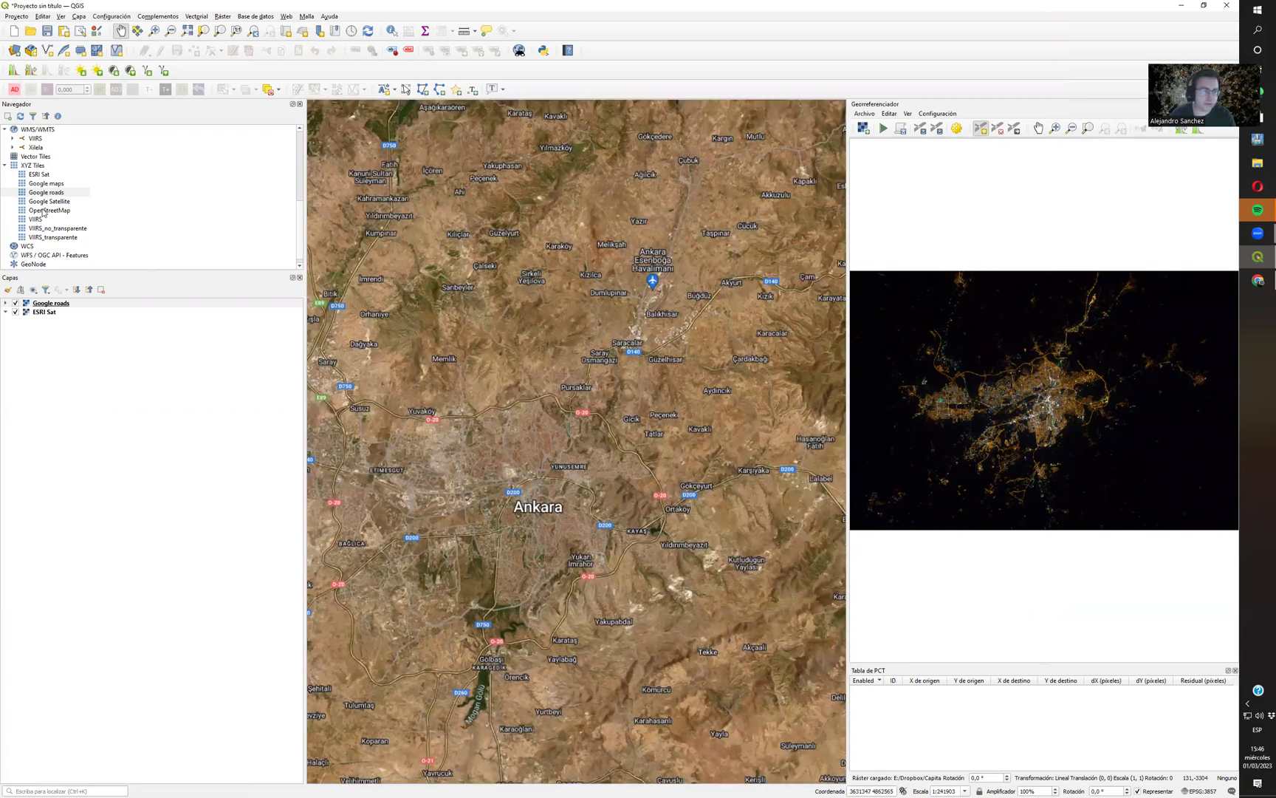
mouse_move(21, 288)
left_mouse_down()
mouse_move(22, 325)
mouse_move(20, 311)
left_mouse_up()
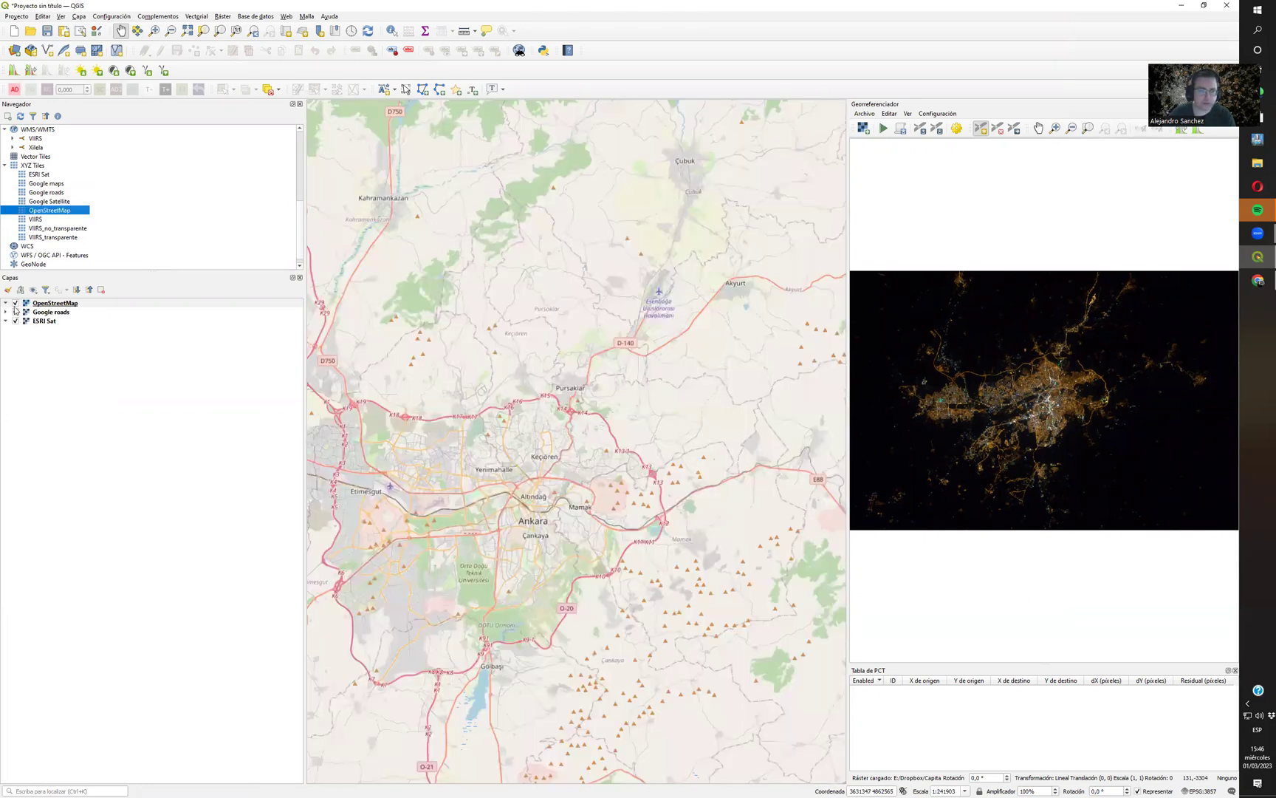
Hide the Google roads and ESRI Sat layers, keeping only OpenStreetMap visible.
left_click(16, 312)
left_click(15, 303)
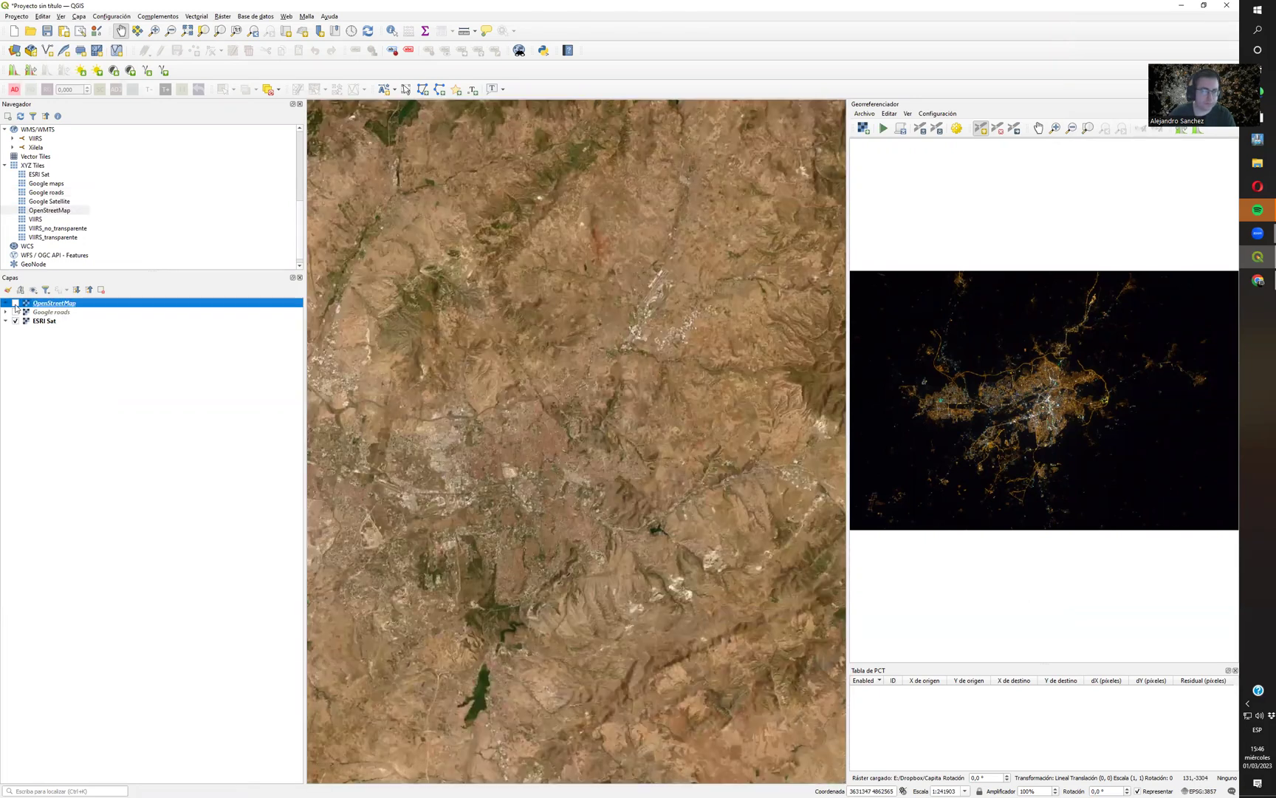
left_click(16, 303)
left_click(16, 320)
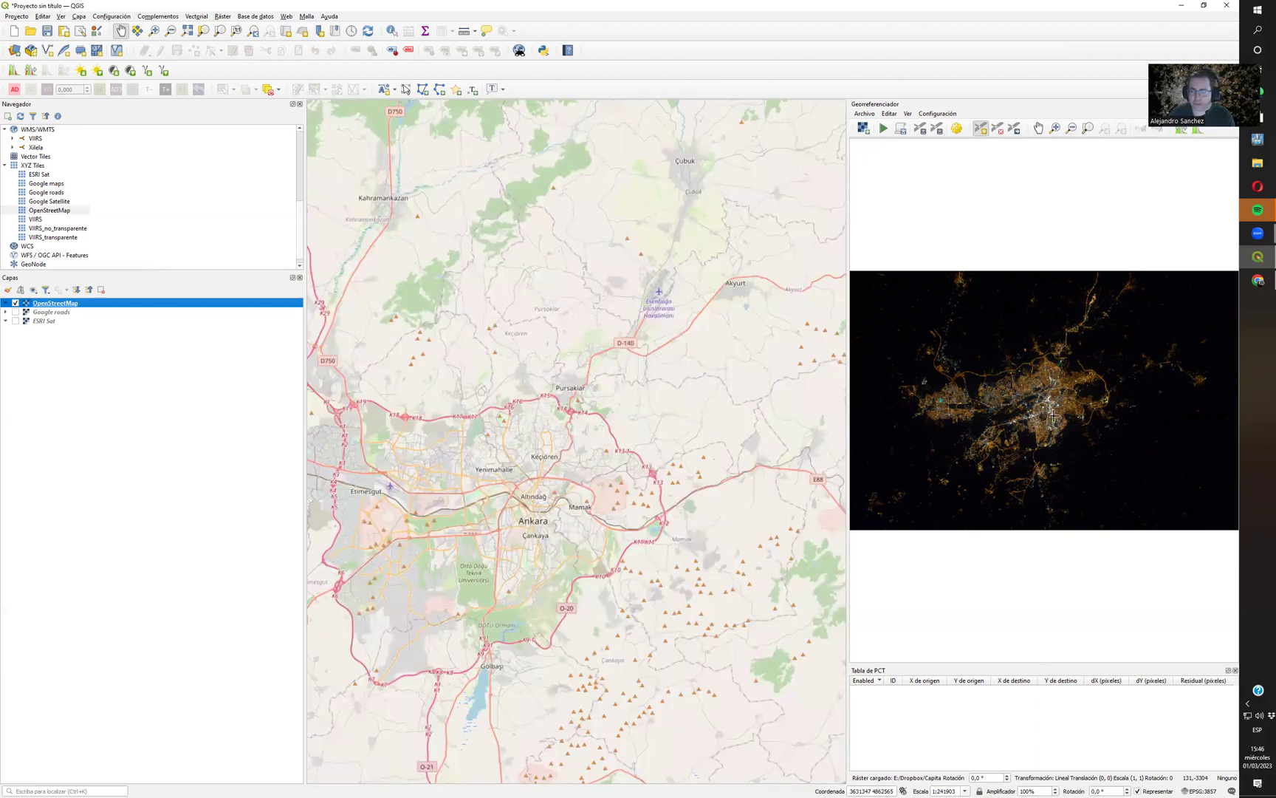
Zoom and pan the map to centre the Ankara street map.
scroll(1054, 416, "down", 1)
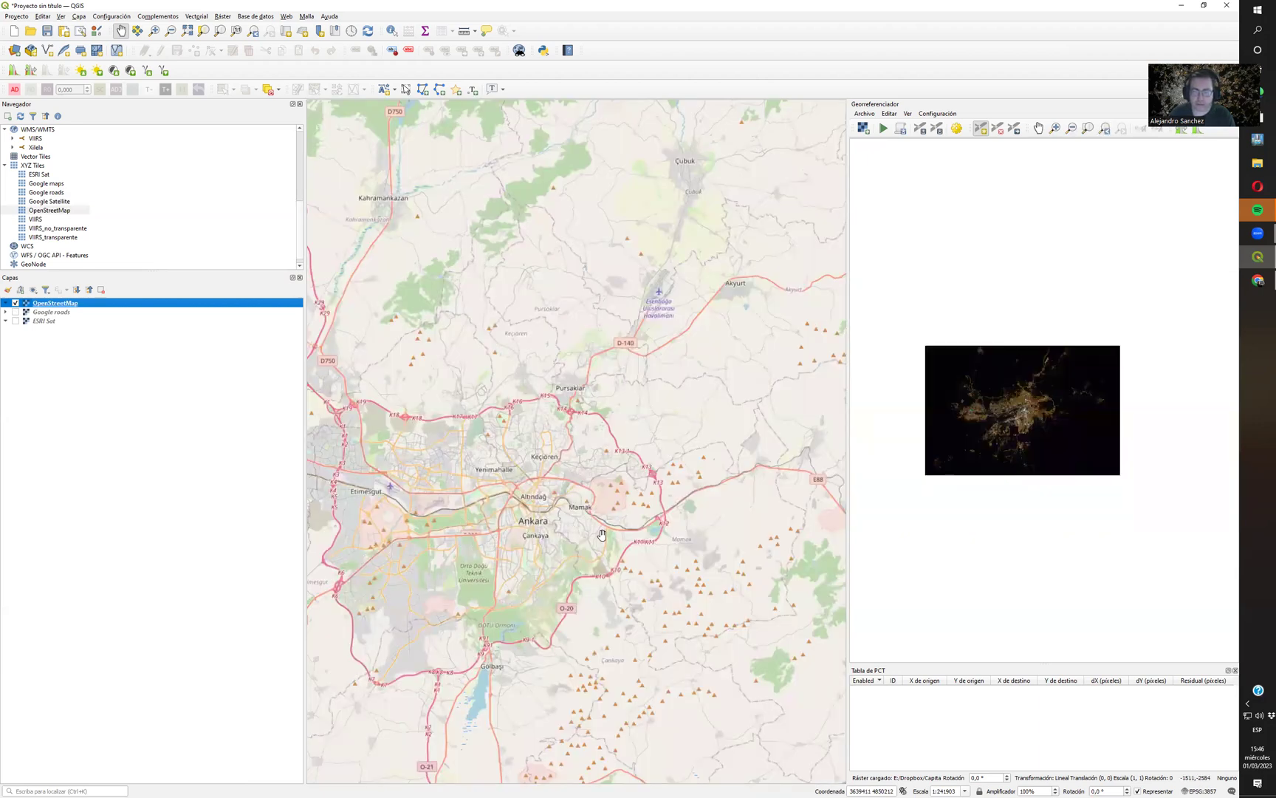
left_click_drag(602, 534, 706, 525)
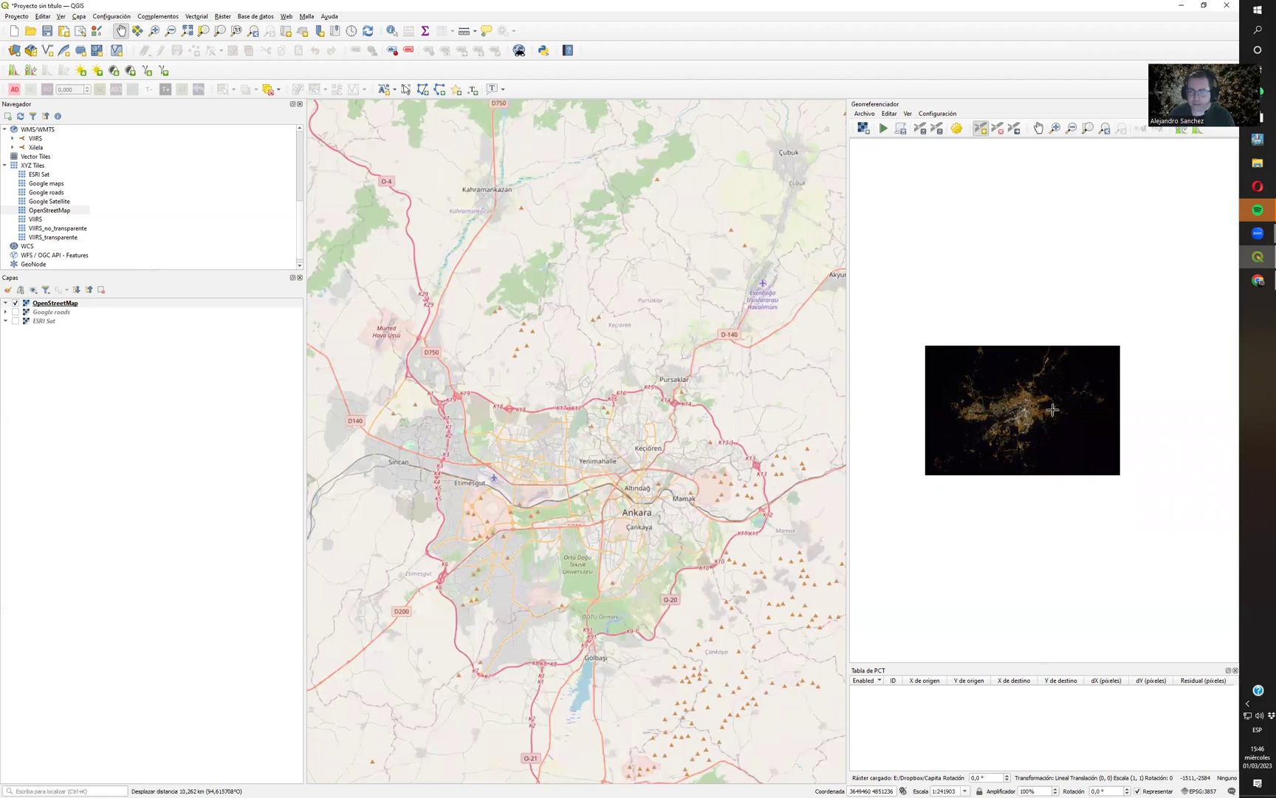
scroll(1053, 410, "up", 1)
scroll(1038, 411, "up", 1)
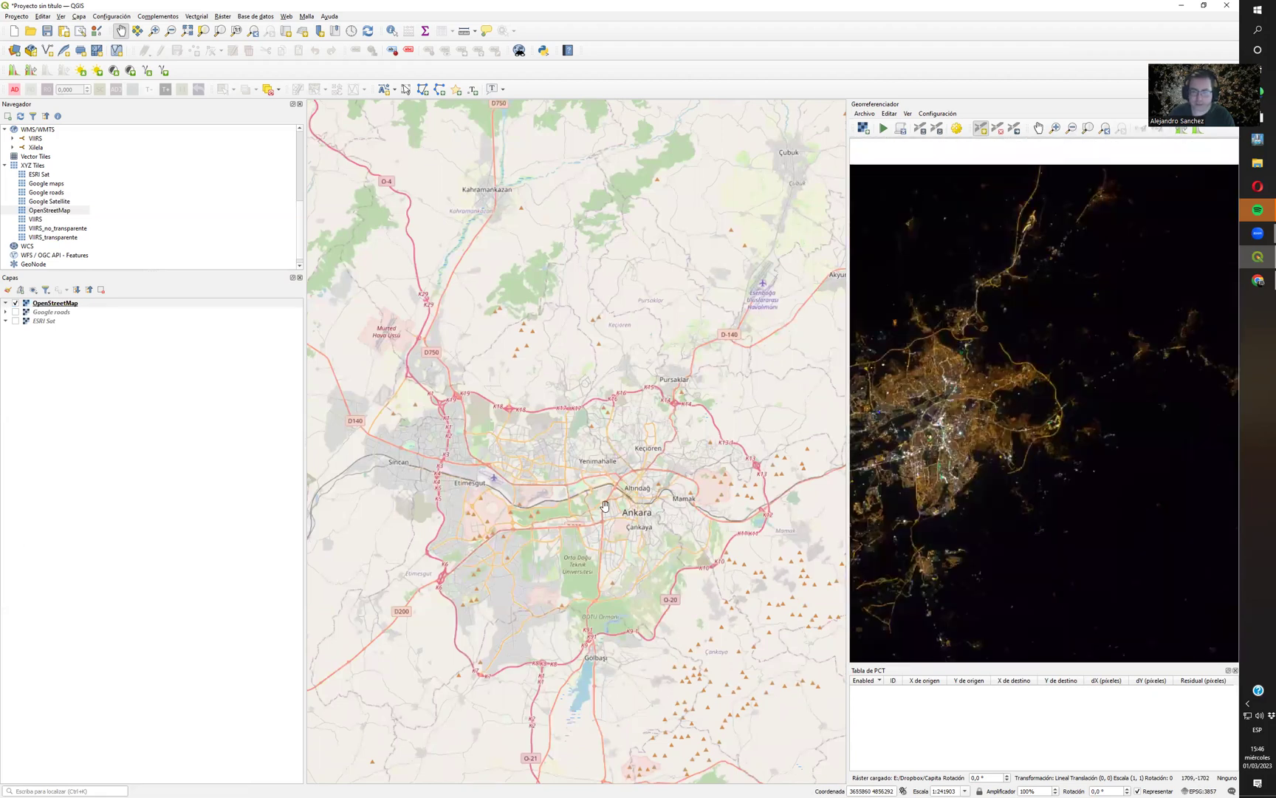
left_click_drag(605, 506, 551, 495)
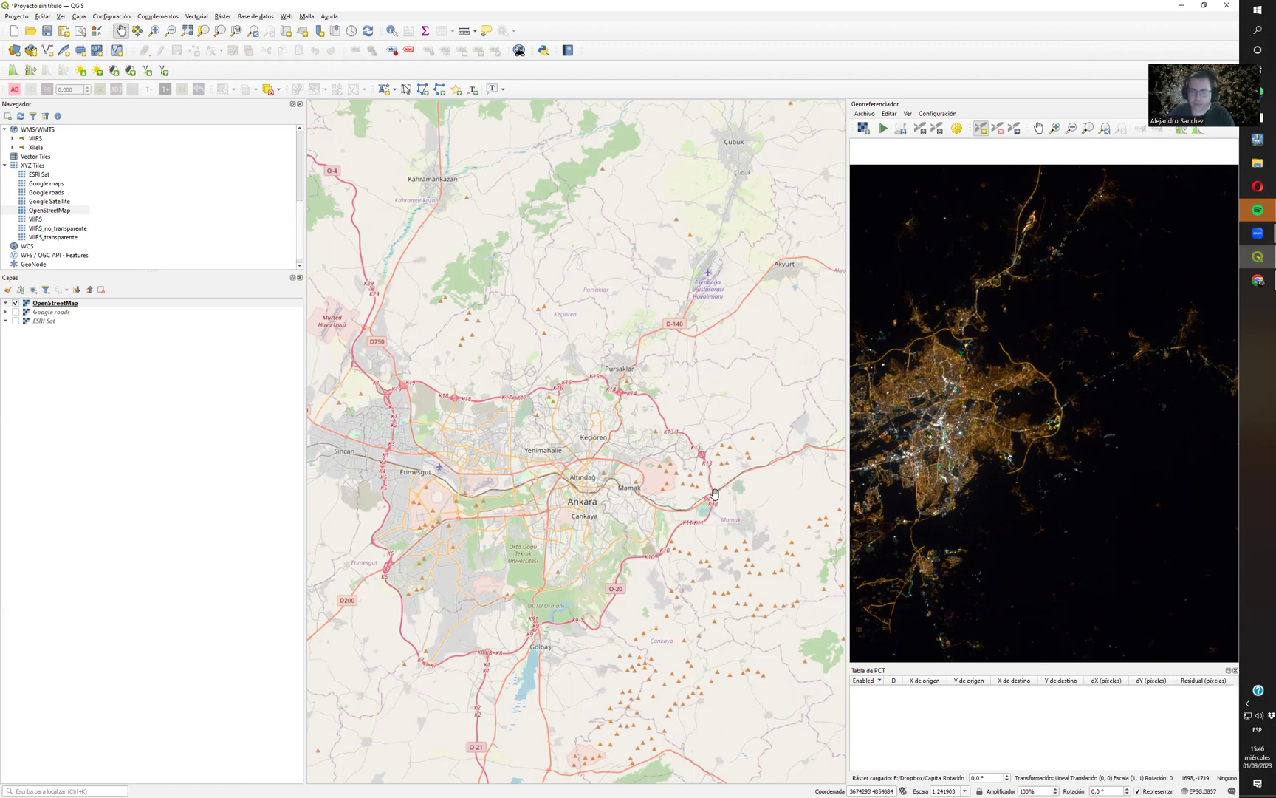
Add the first GCP, linking the night image's lit ring road to the O-20 junction east of Ankara.
scroll(715, 494, "up", 3)
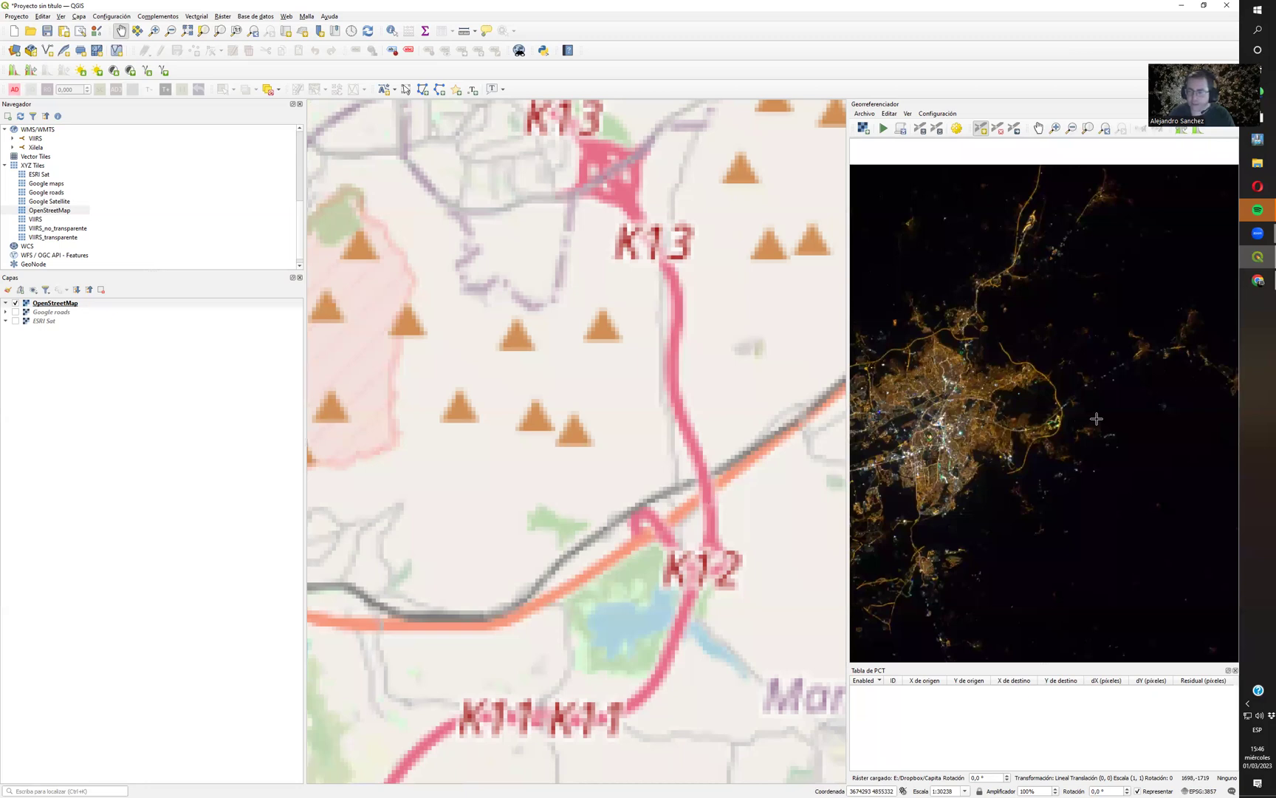
scroll(1020, 398, "up", 2)
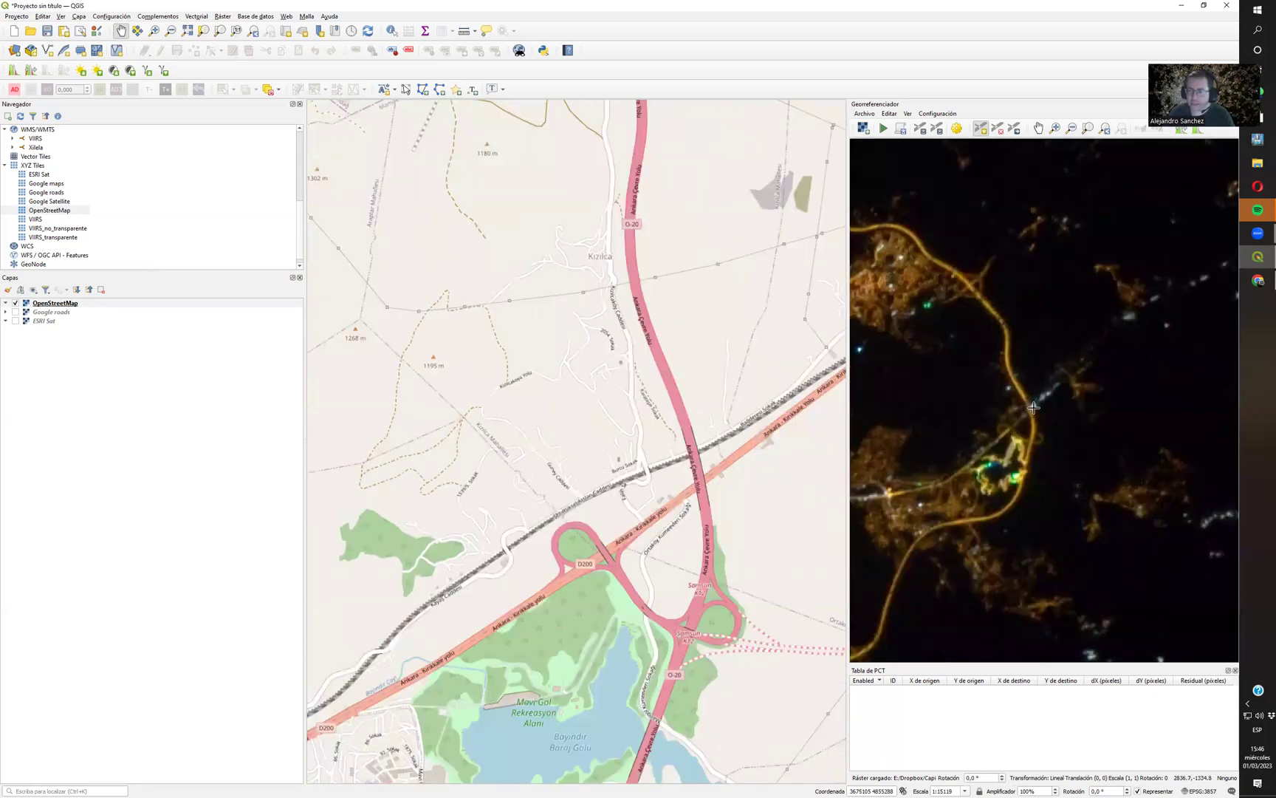
scroll(1033, 407, "up", 3)
left_click_drag(742, 493, 690, 481)
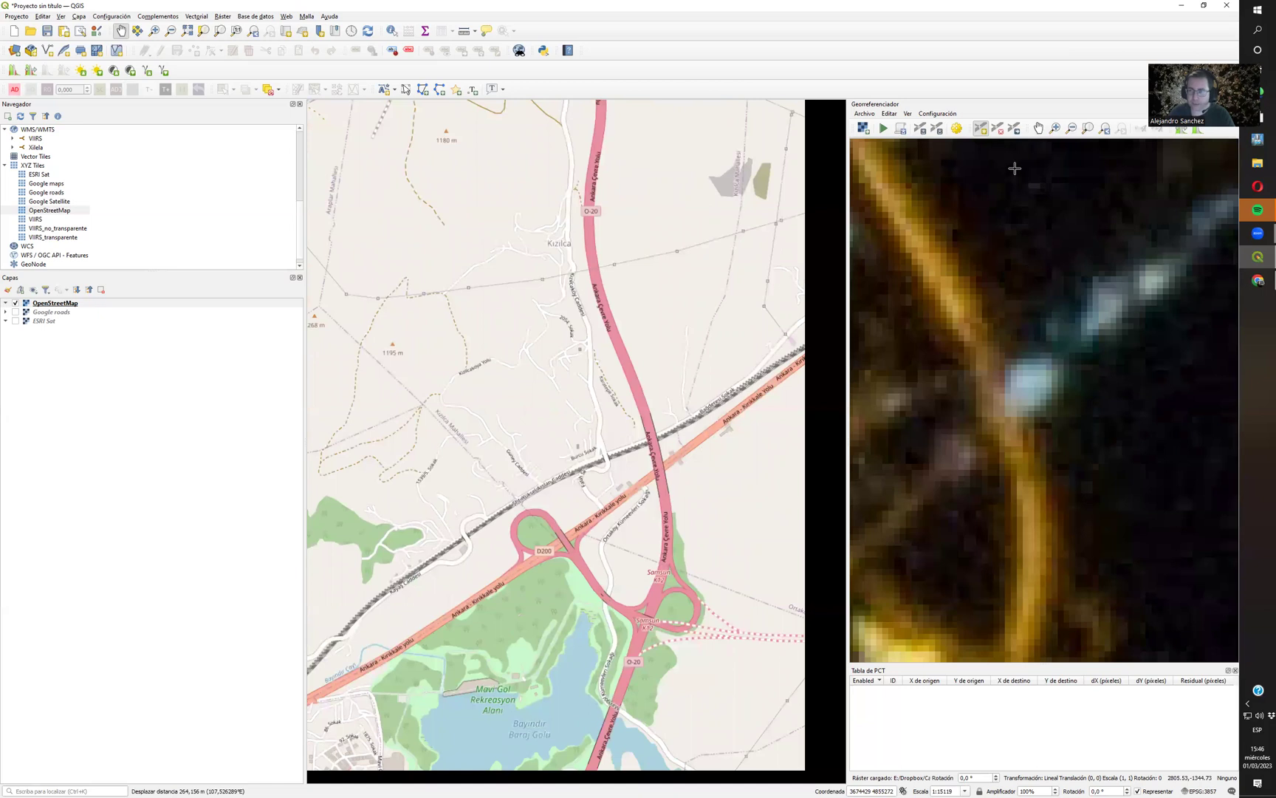
left_click(980, 130)
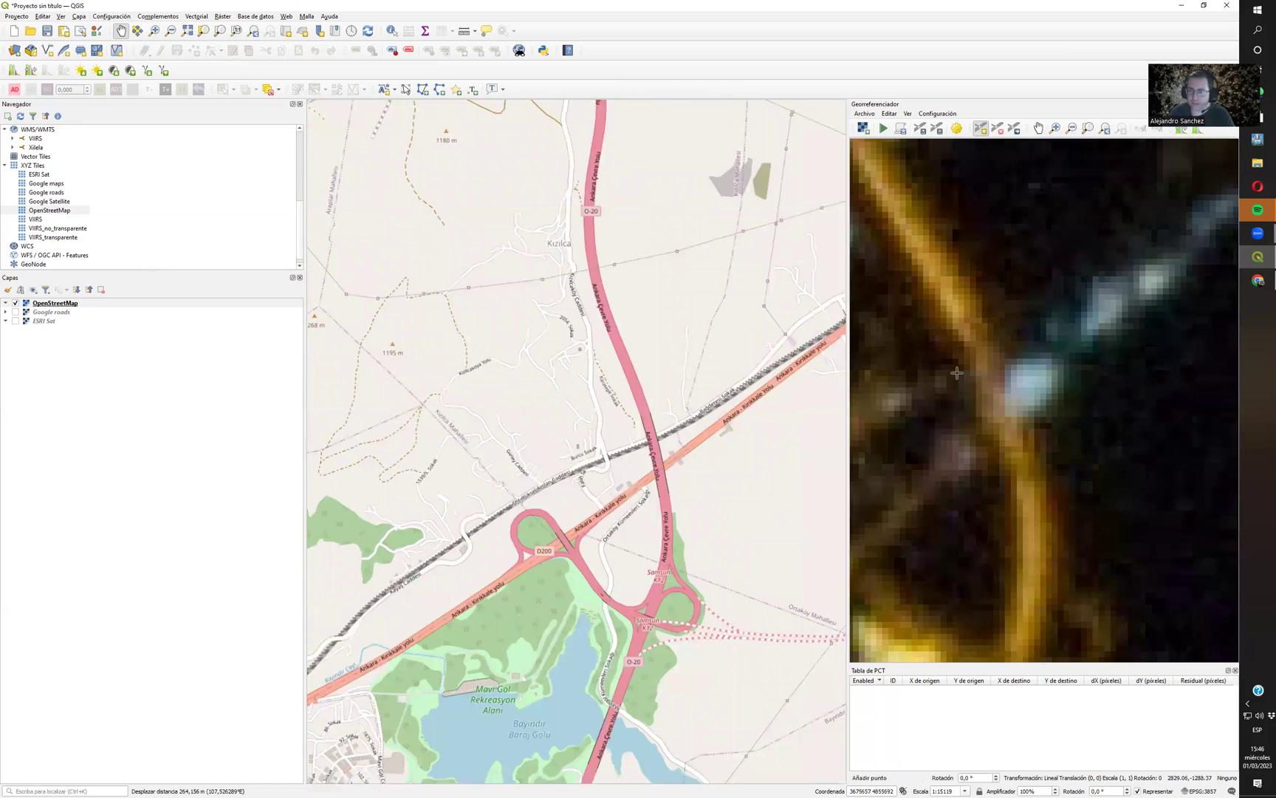
left_click(1004, 422)
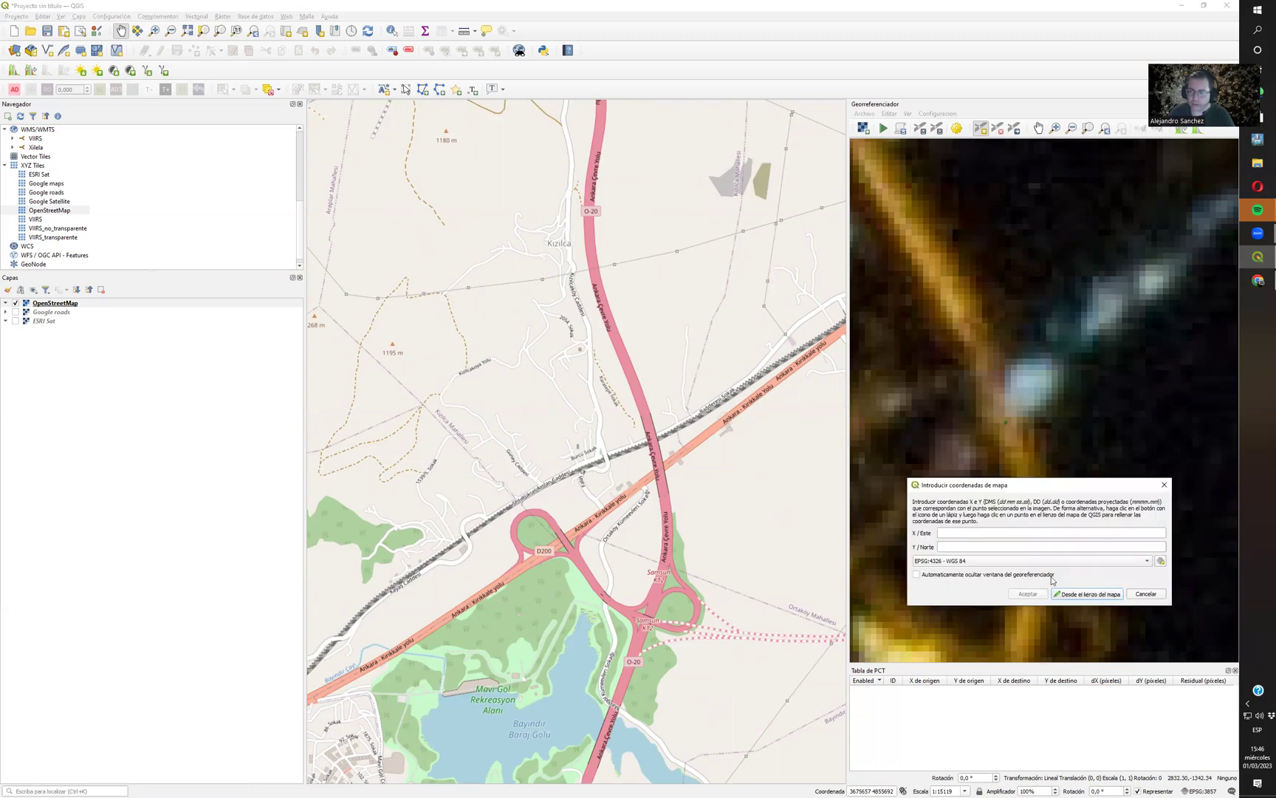
left_click(1067, 596)
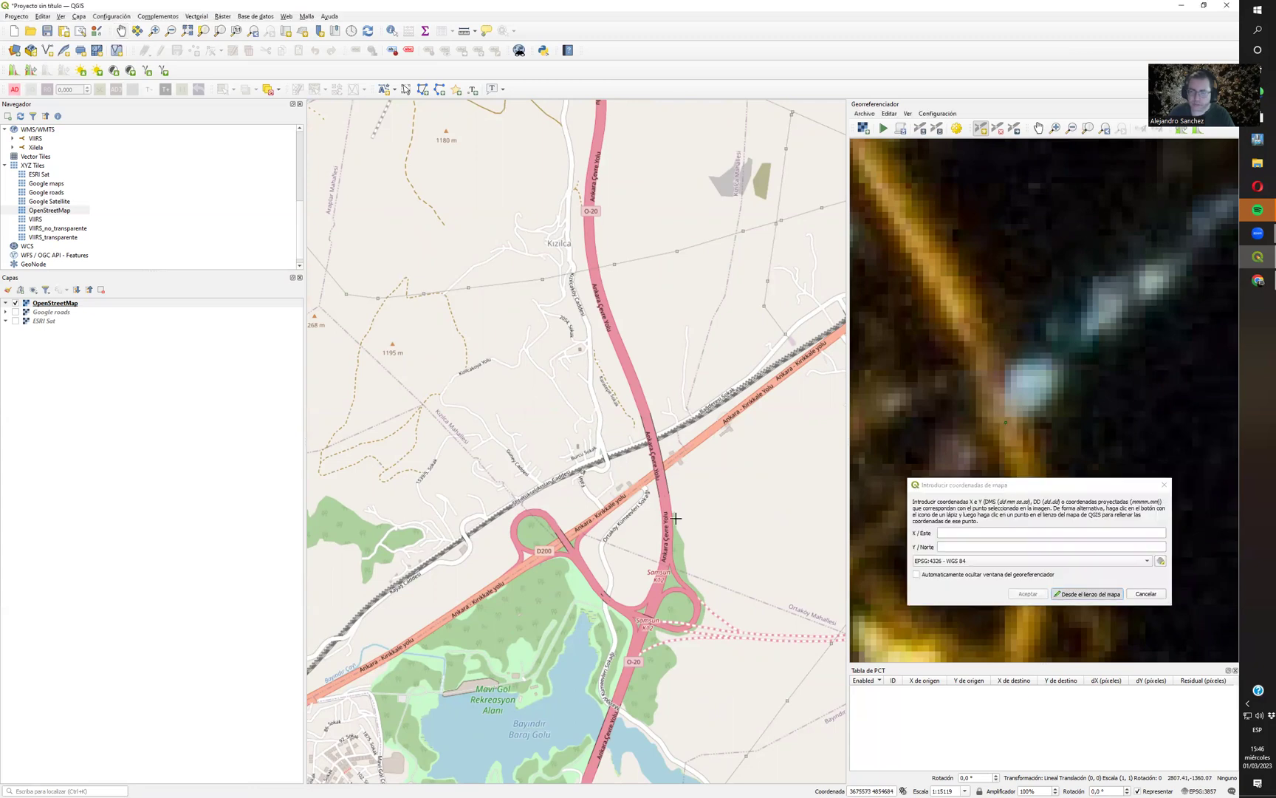
left_click(659, 467)
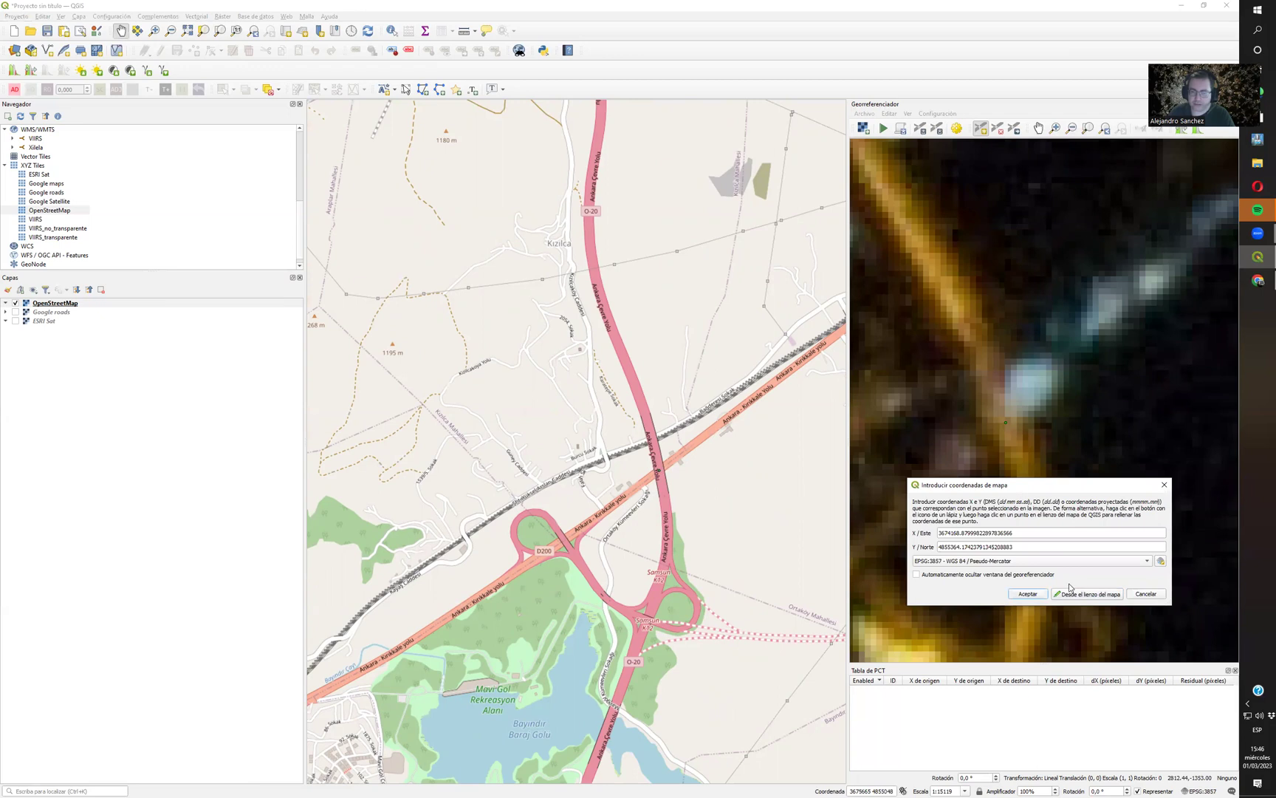
left_click(1027, 594)
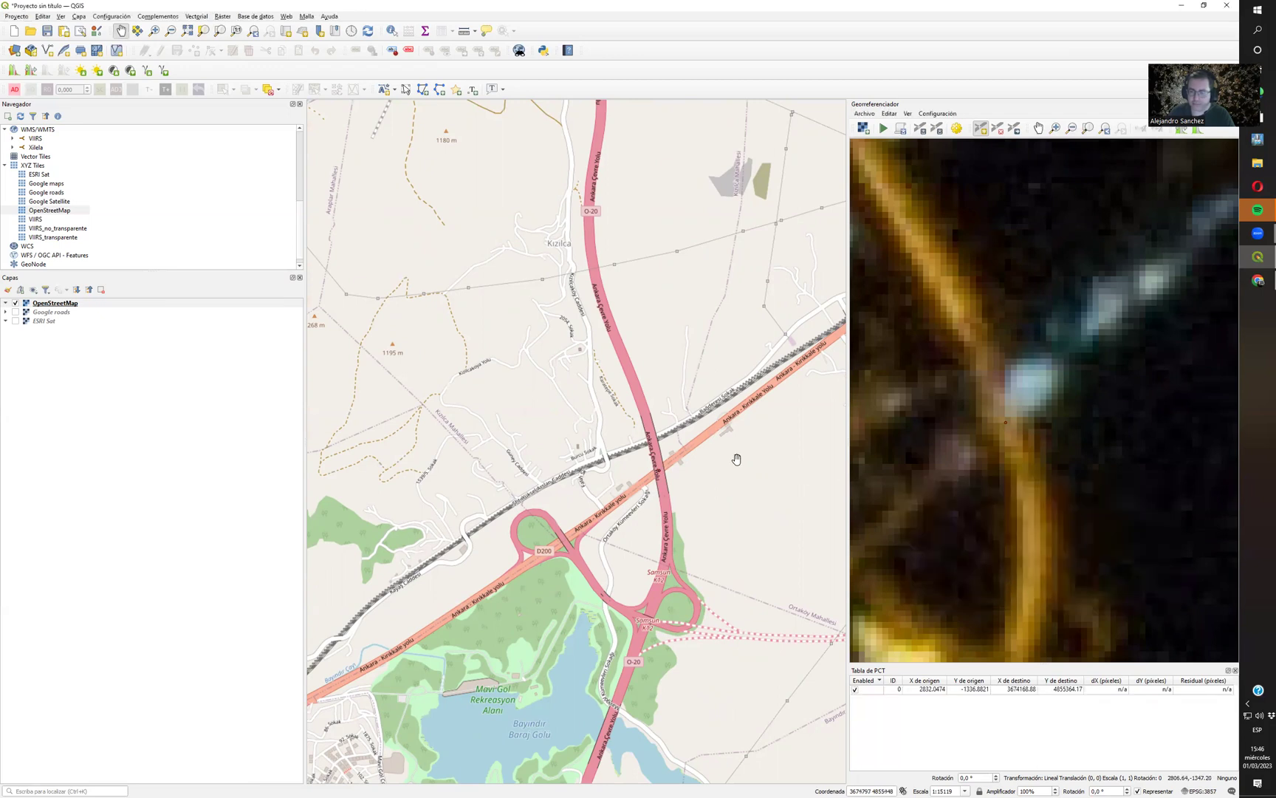
Add a second GCP matching the lit interchange in the photo to the Karapürçek K13 interchange.
scroll(733, 458, "down", 3)
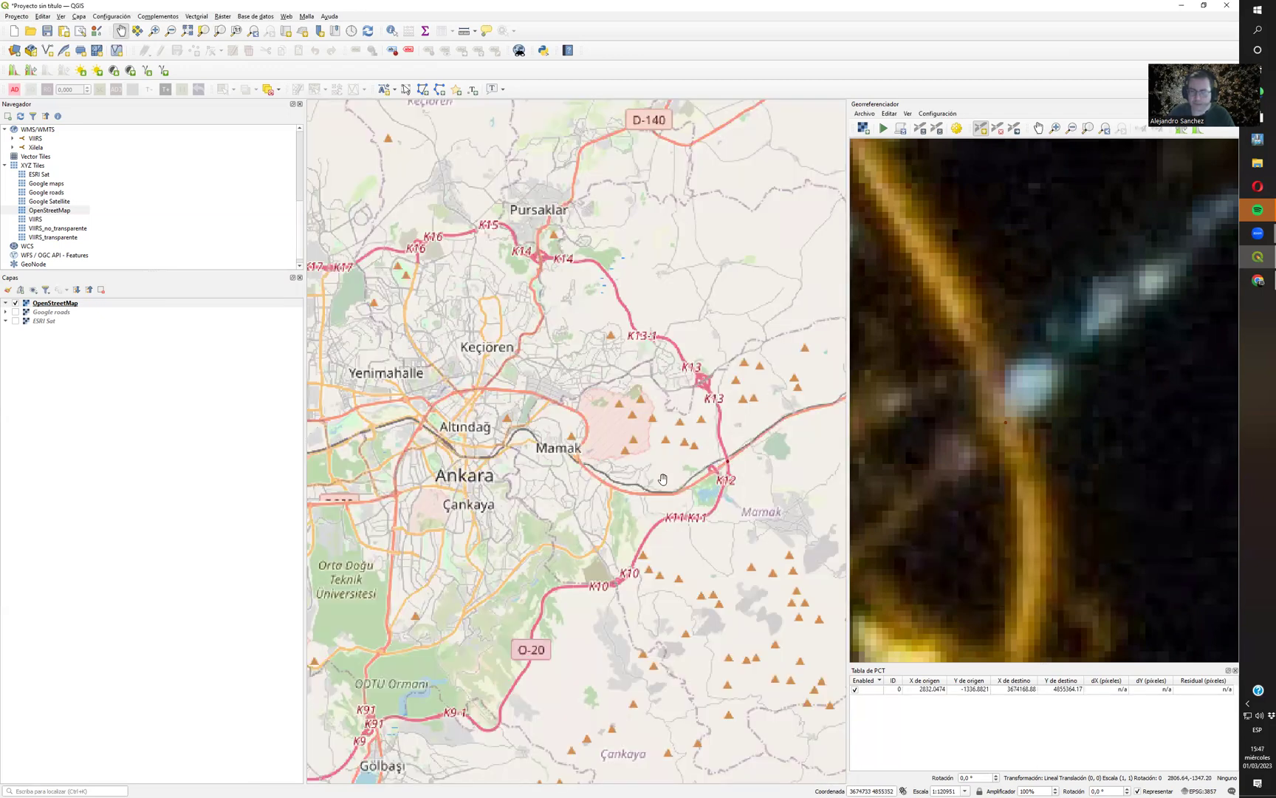
scroll(1001, 412, "down", 2)
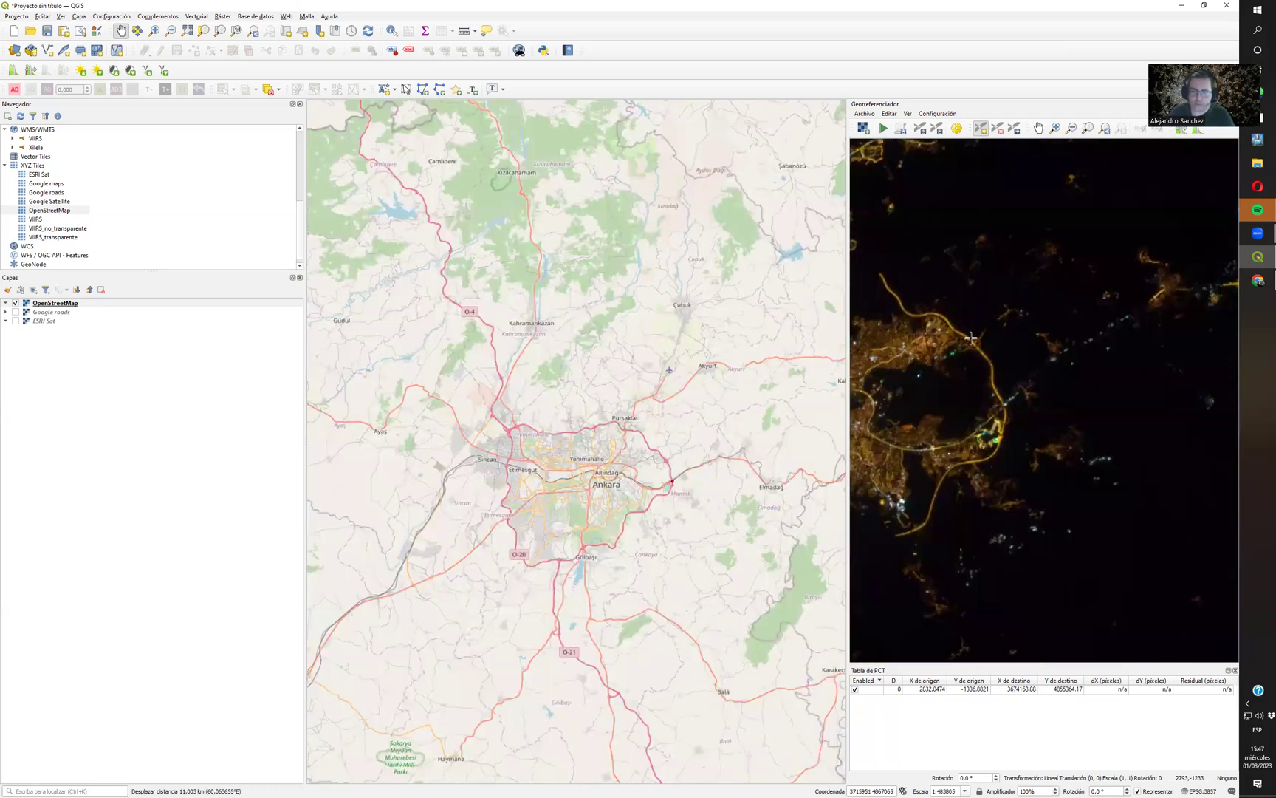
scroll(973, 338, "up", 4)
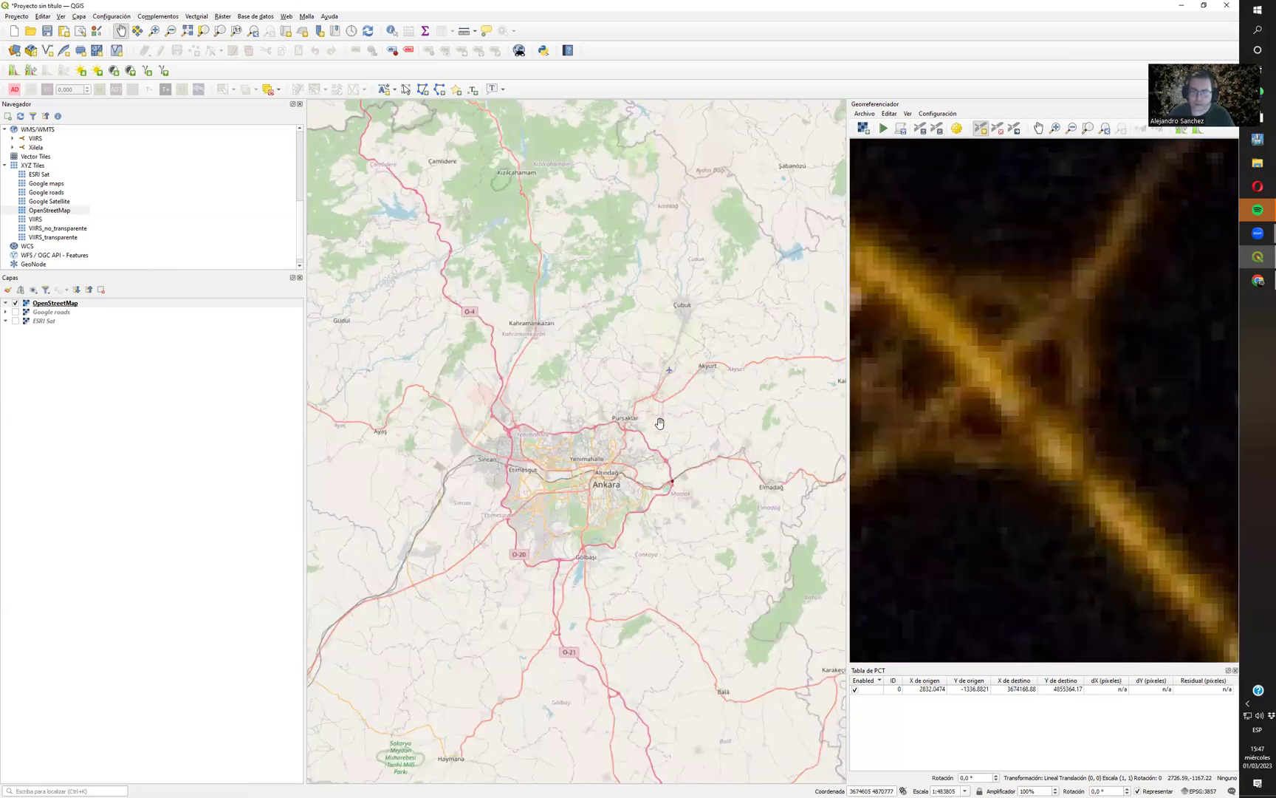
scroll(634, 427, "up", 1)
scroll(675, 499, "up", 1)
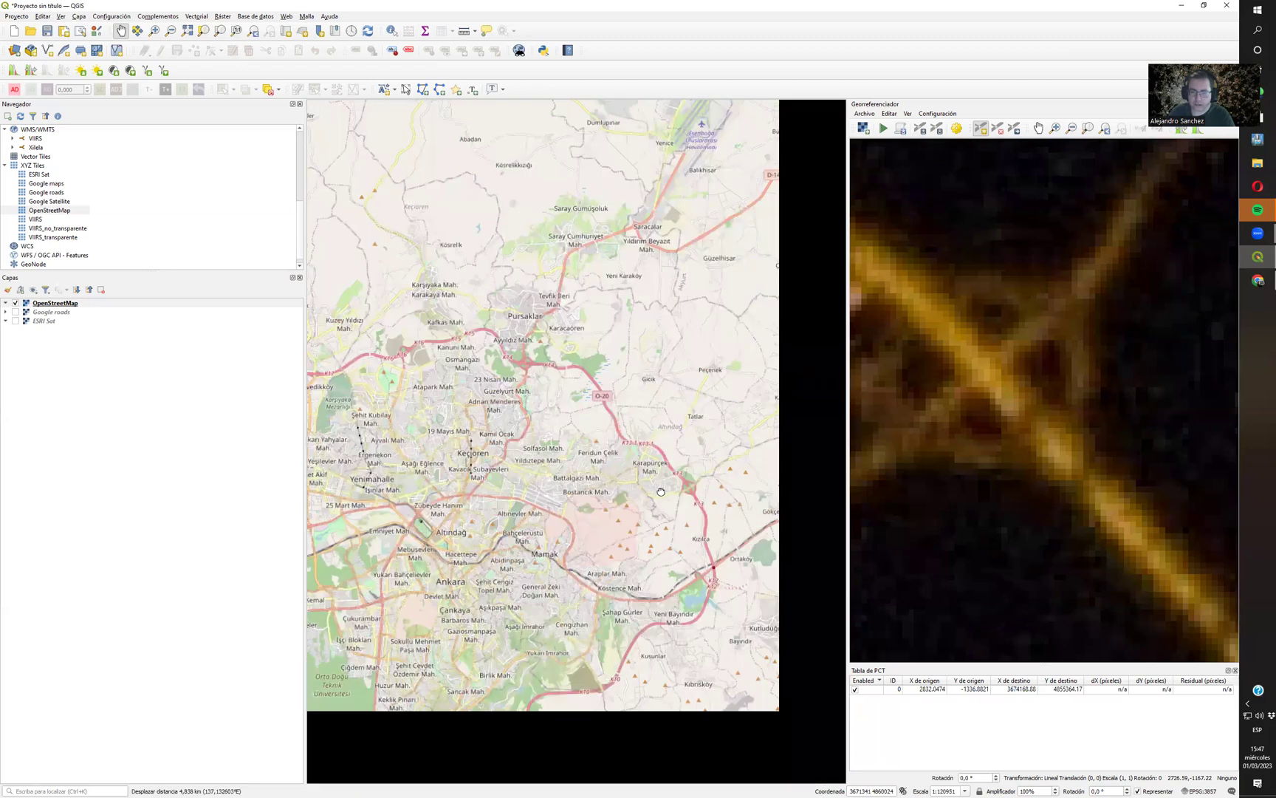
scroll(1162, 522, "down", 3)
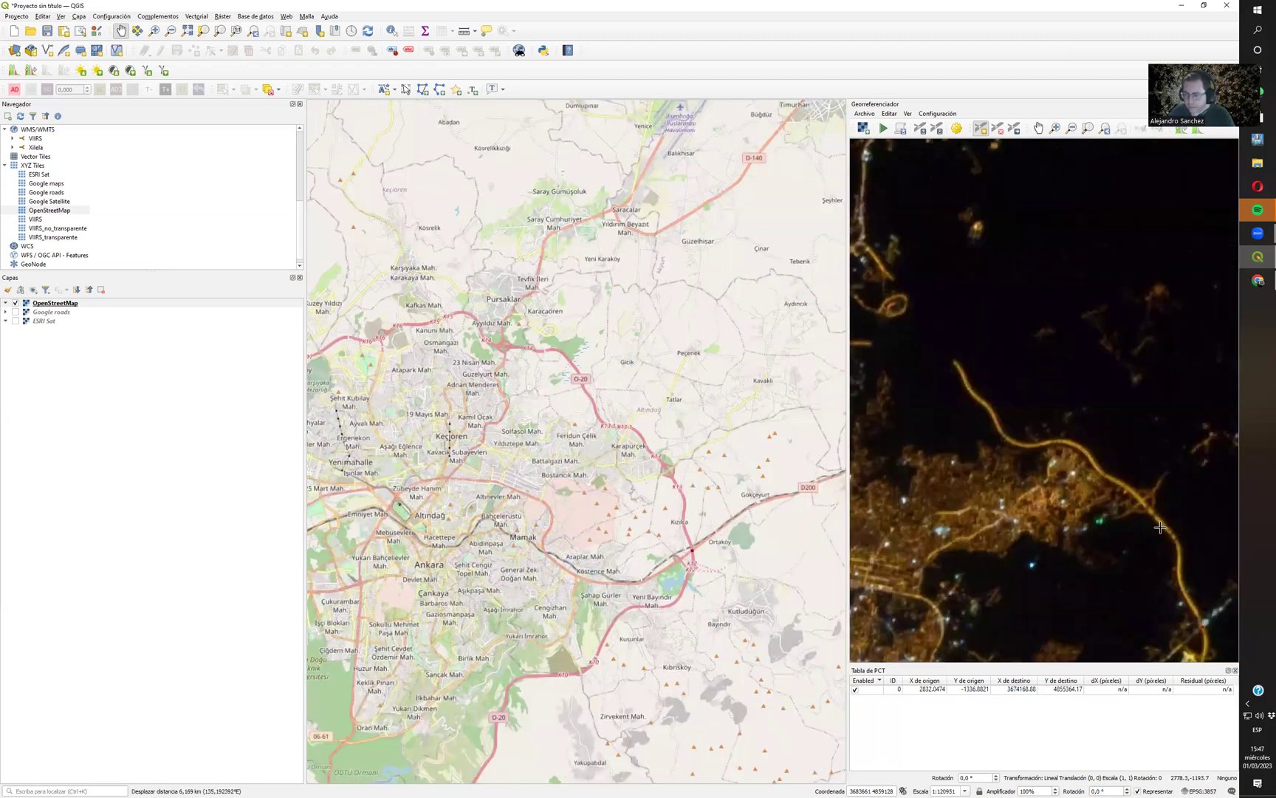
scroll(1162, 542, "down", 2)
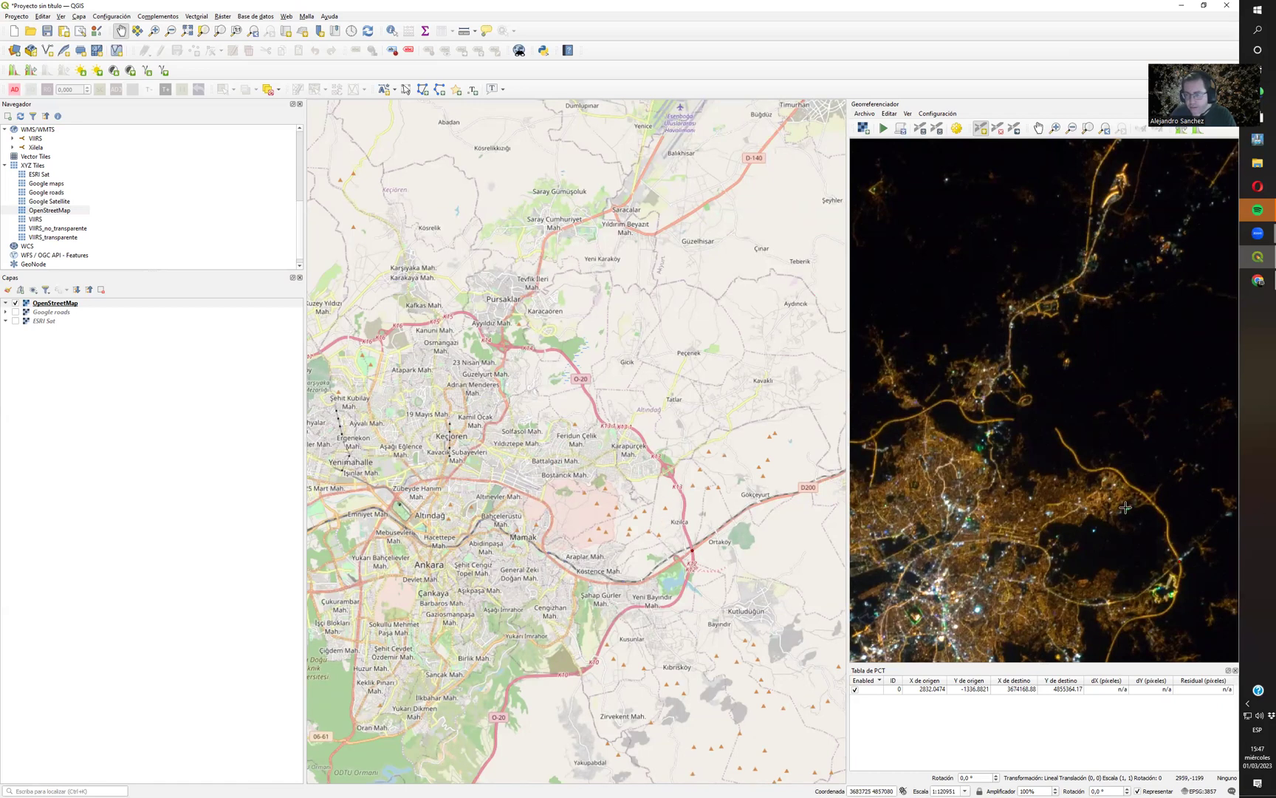
scroll(672, 467, "up", 3)
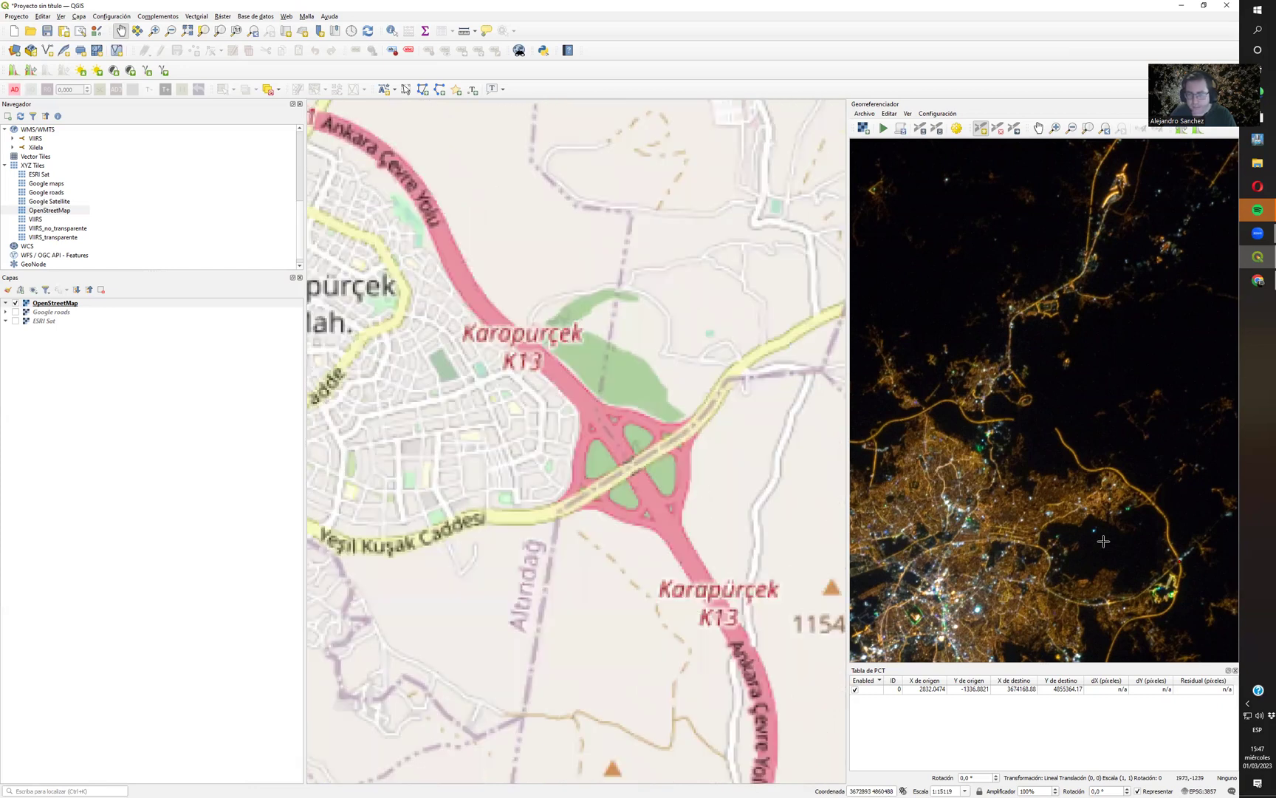
scroll(1152, 499, "up", 2)
scroll(1027, 484, "up", 4)
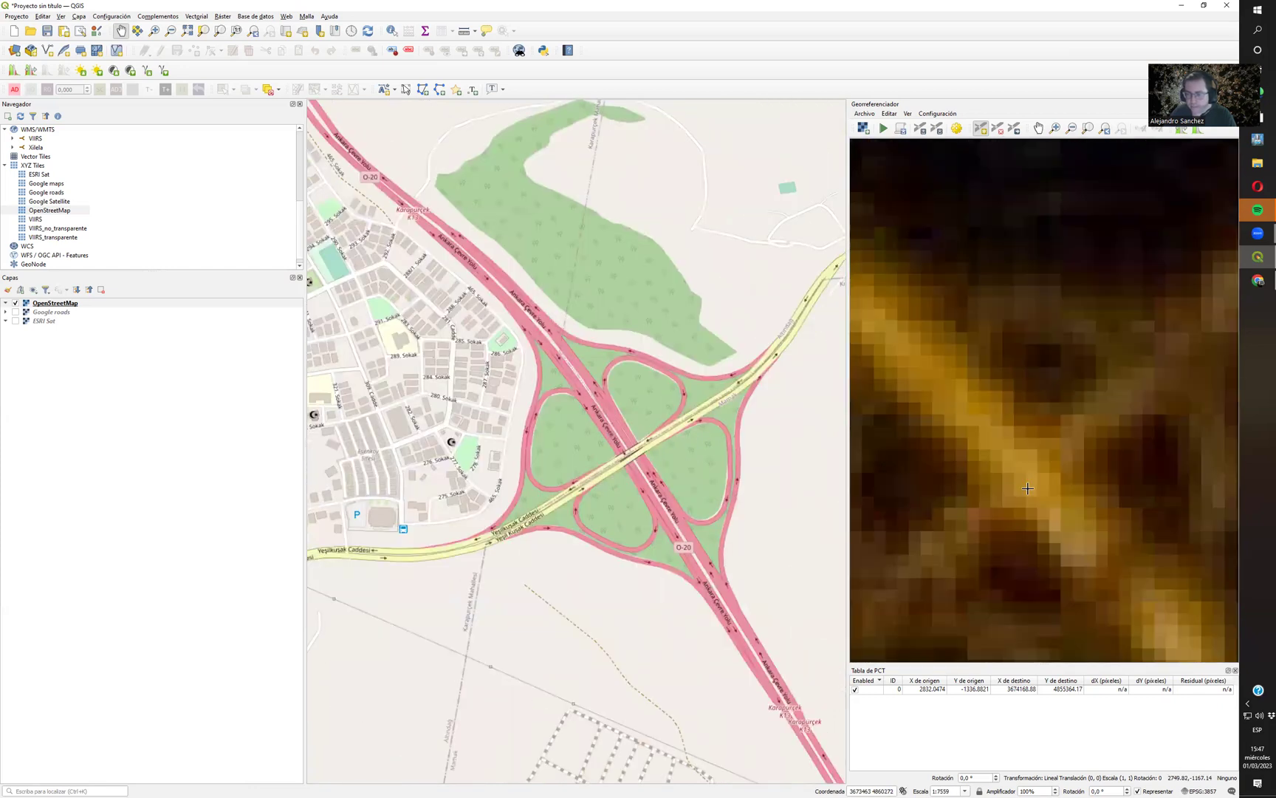
left_click(1031, 482)
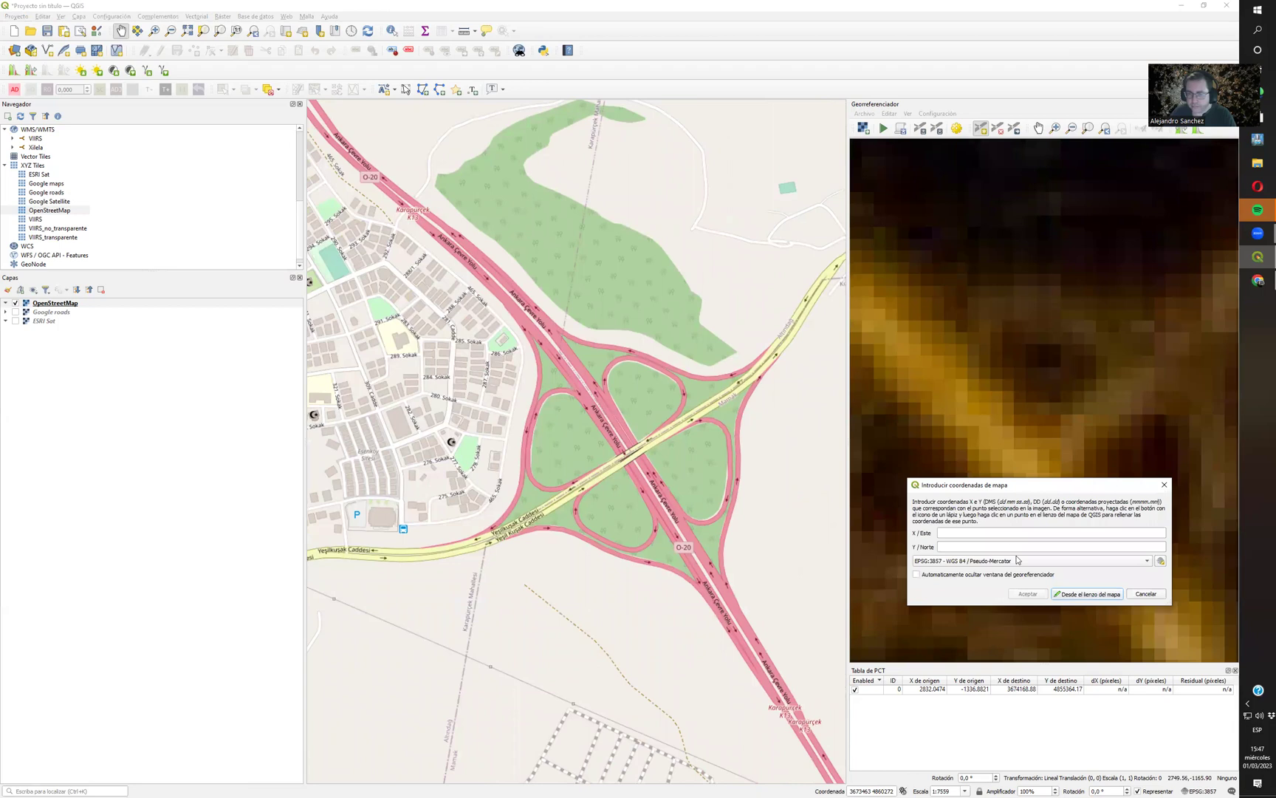
left_click(1076, 595)
left_click(629, 454)
left_click(1028, 594)
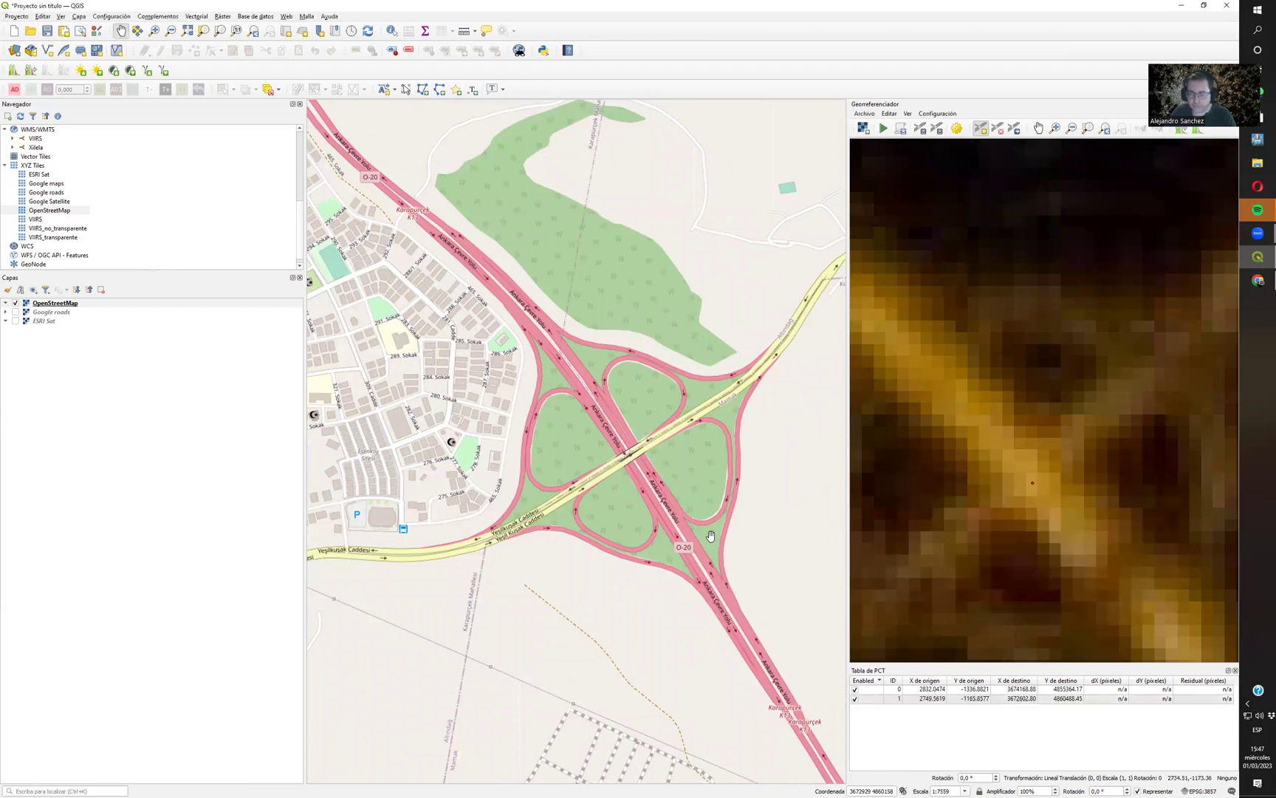
scroll(711, 550, "down", 4)
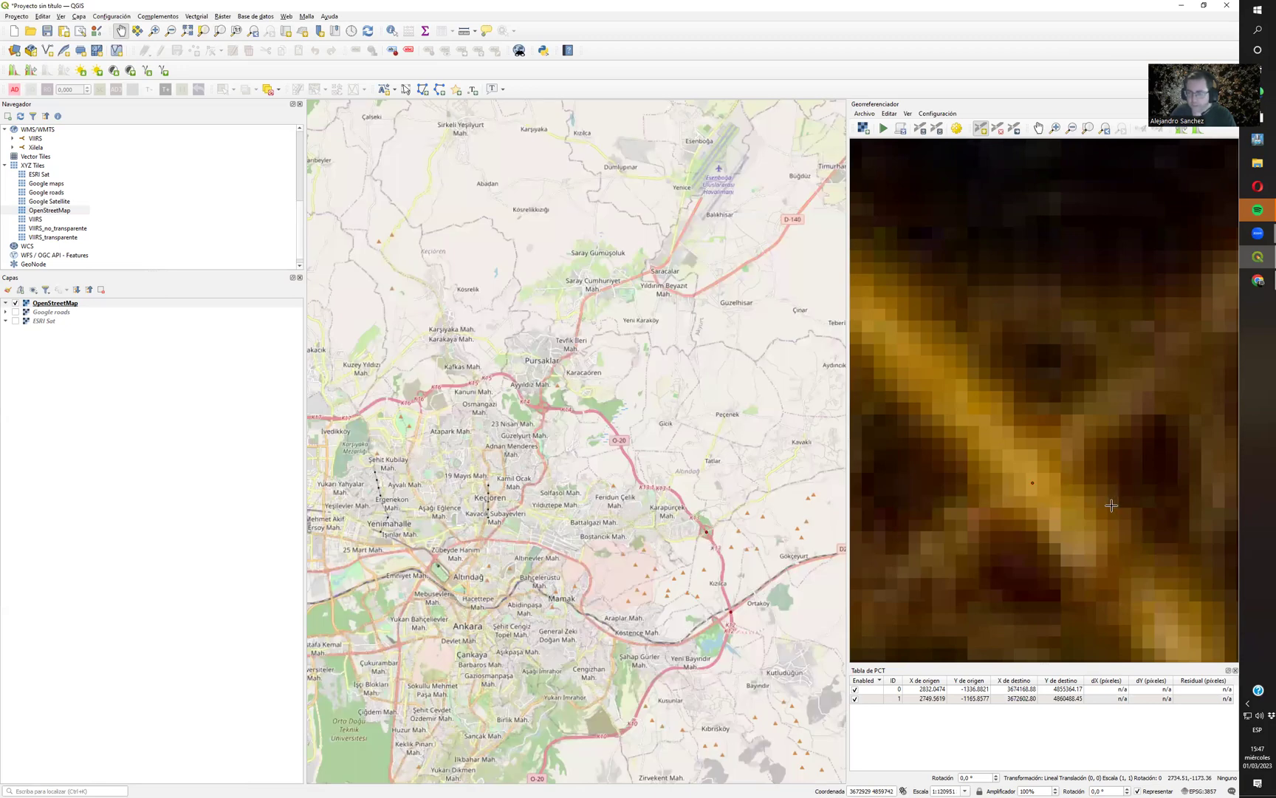
scroll(1104, 513, "down", 5)
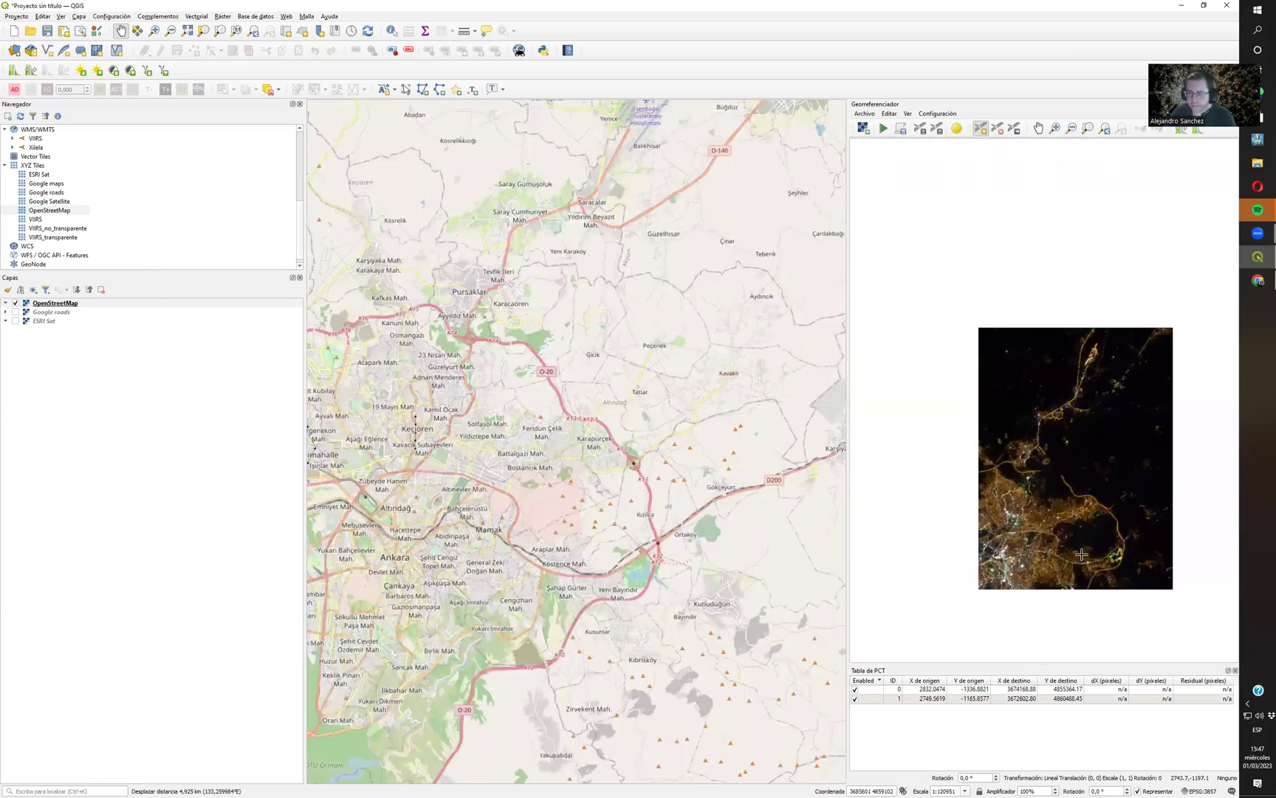
scroll(1082, 554, "up", 3)
scroll(1043, 561, "down", 1)
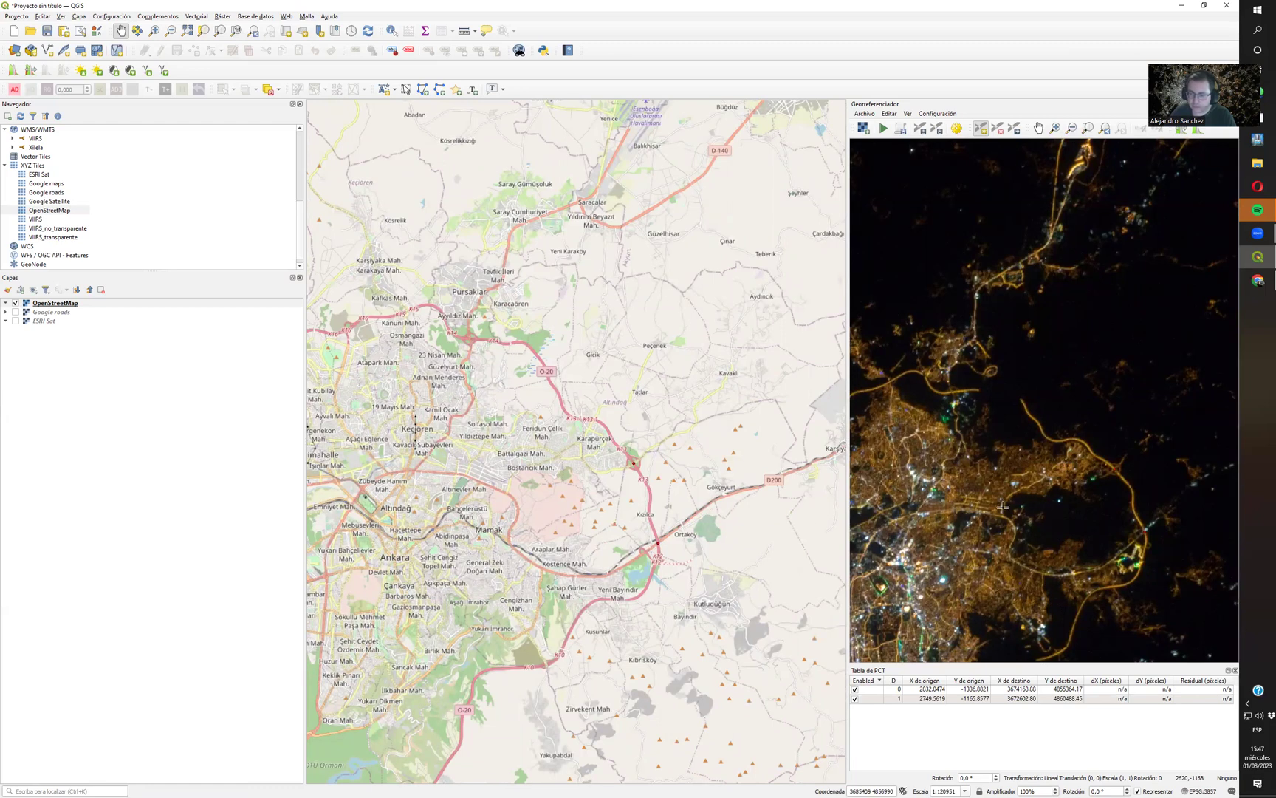
scroll(493, 499, "up", 1)
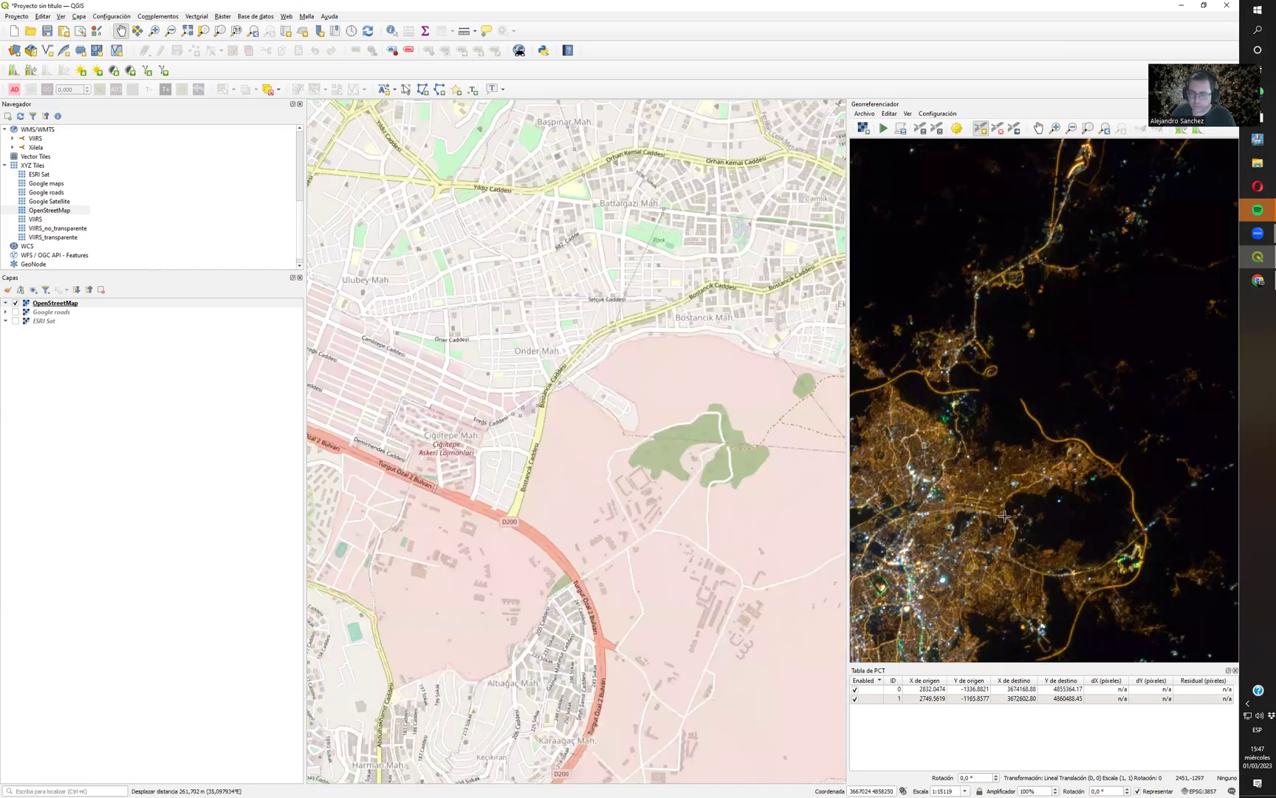
scroll(964, 504, "up", 3)
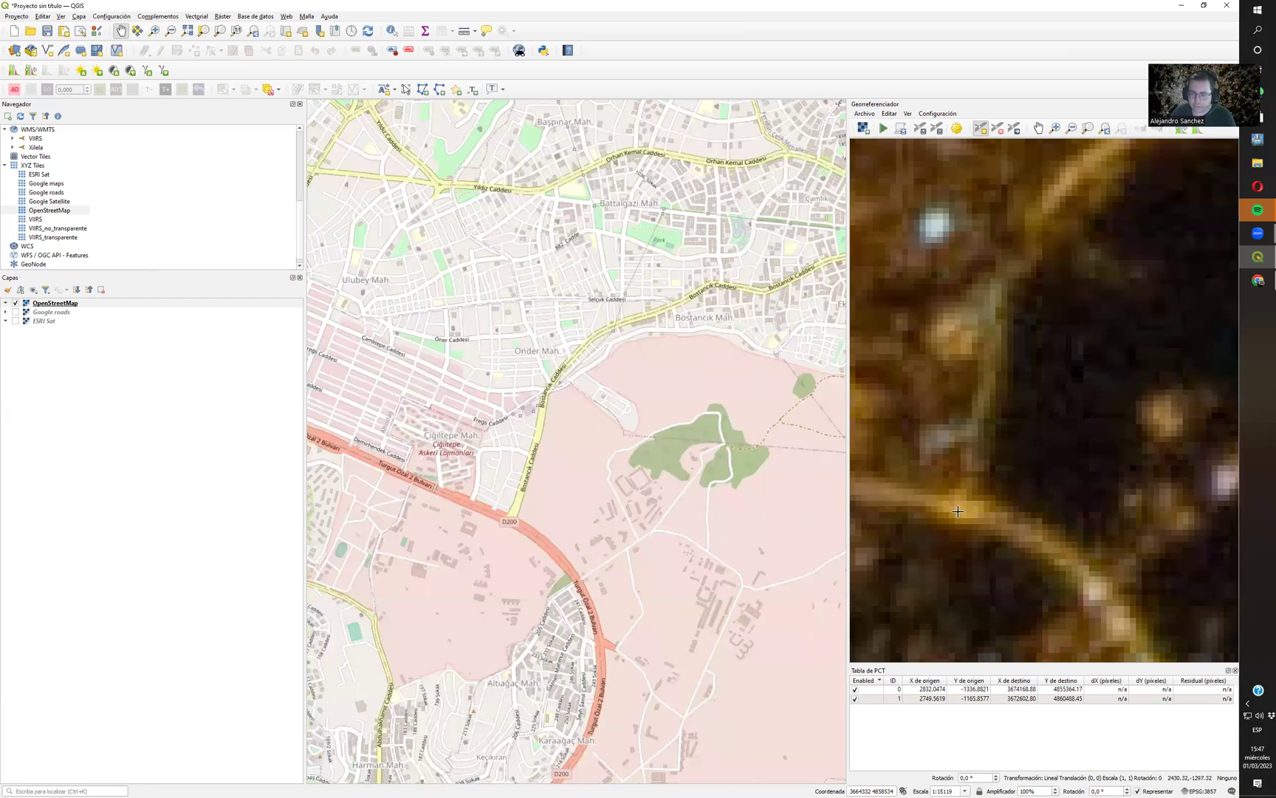
left_click(965, 509)
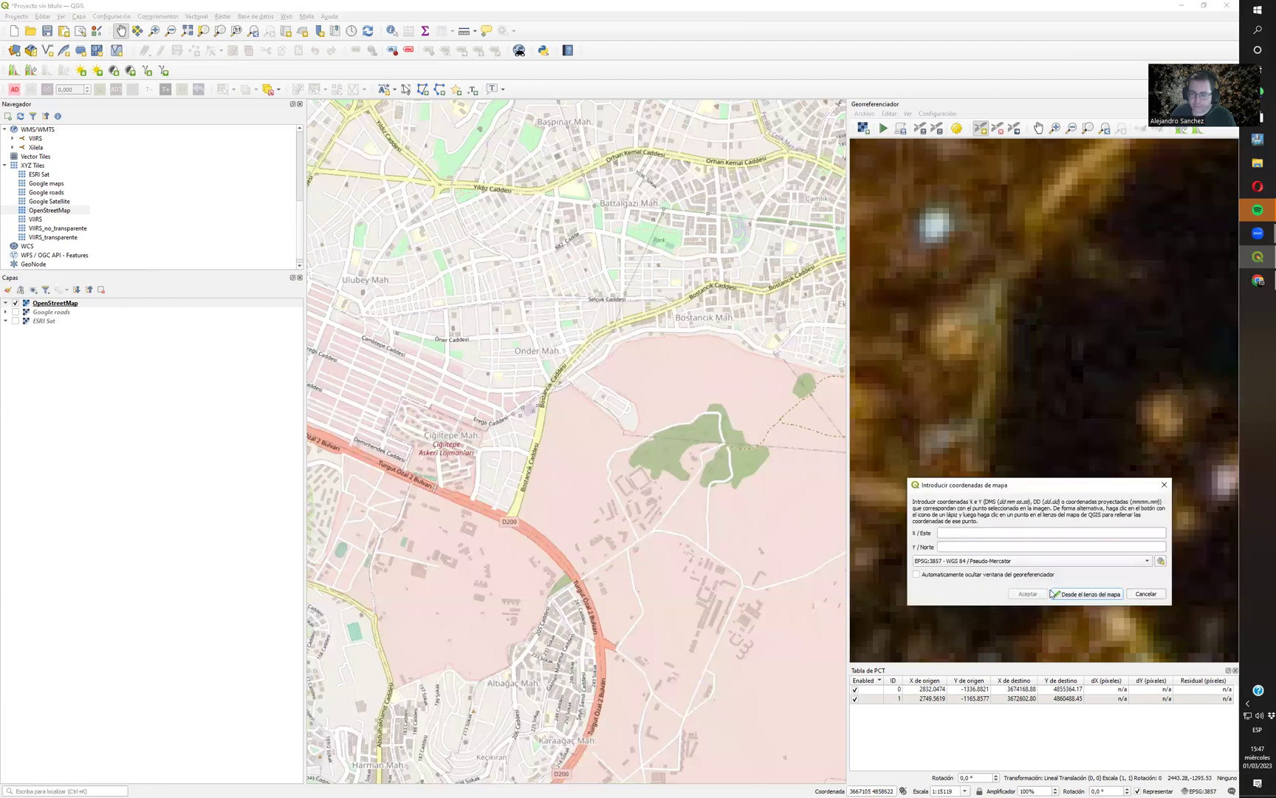
left_click(1077, 595)
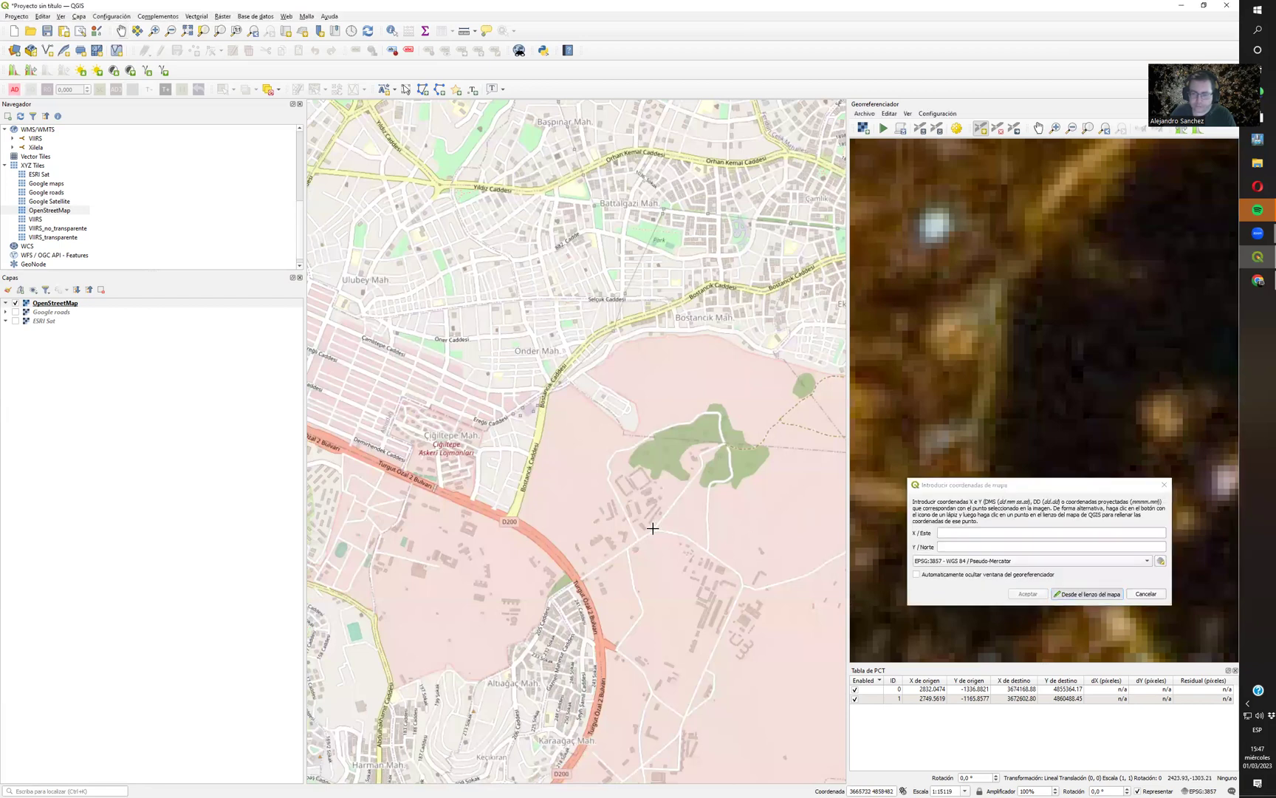
left_click(508, 522)
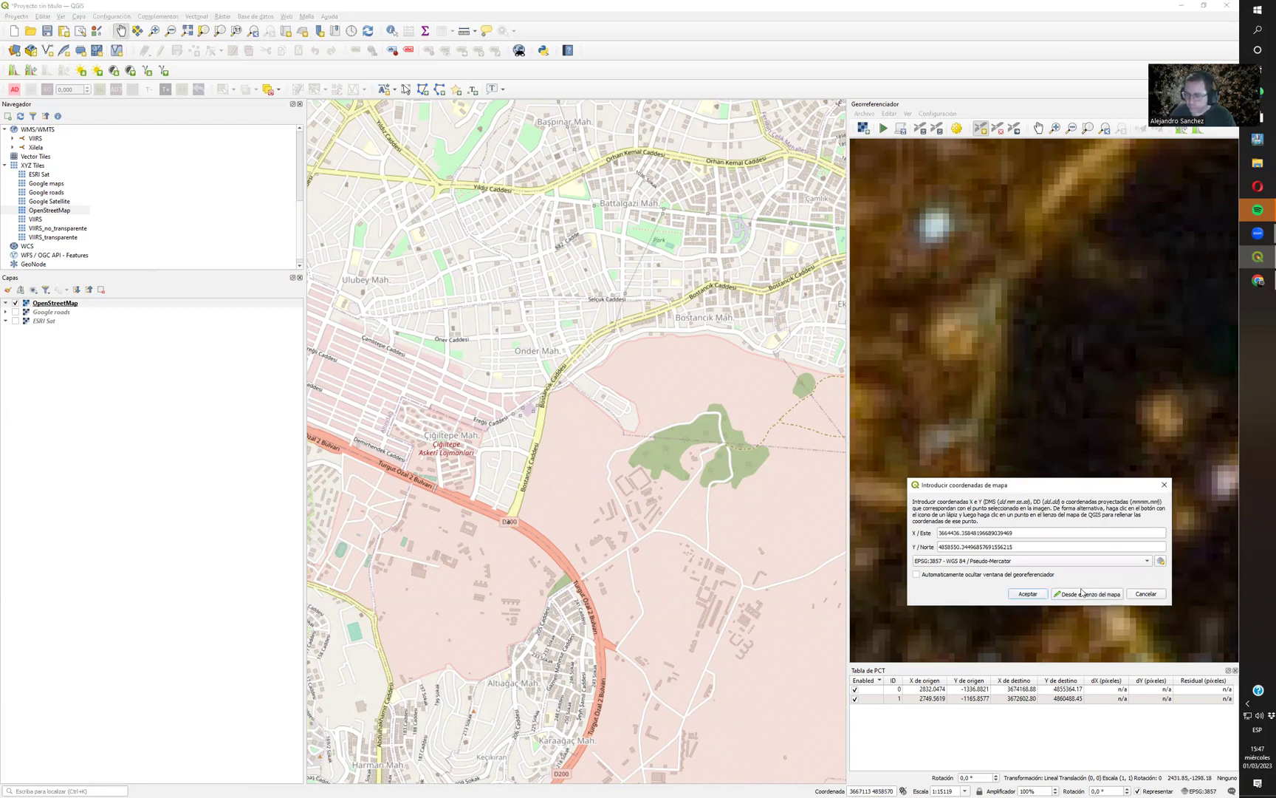
left_click(998, 129)
left_click(1152, 594)
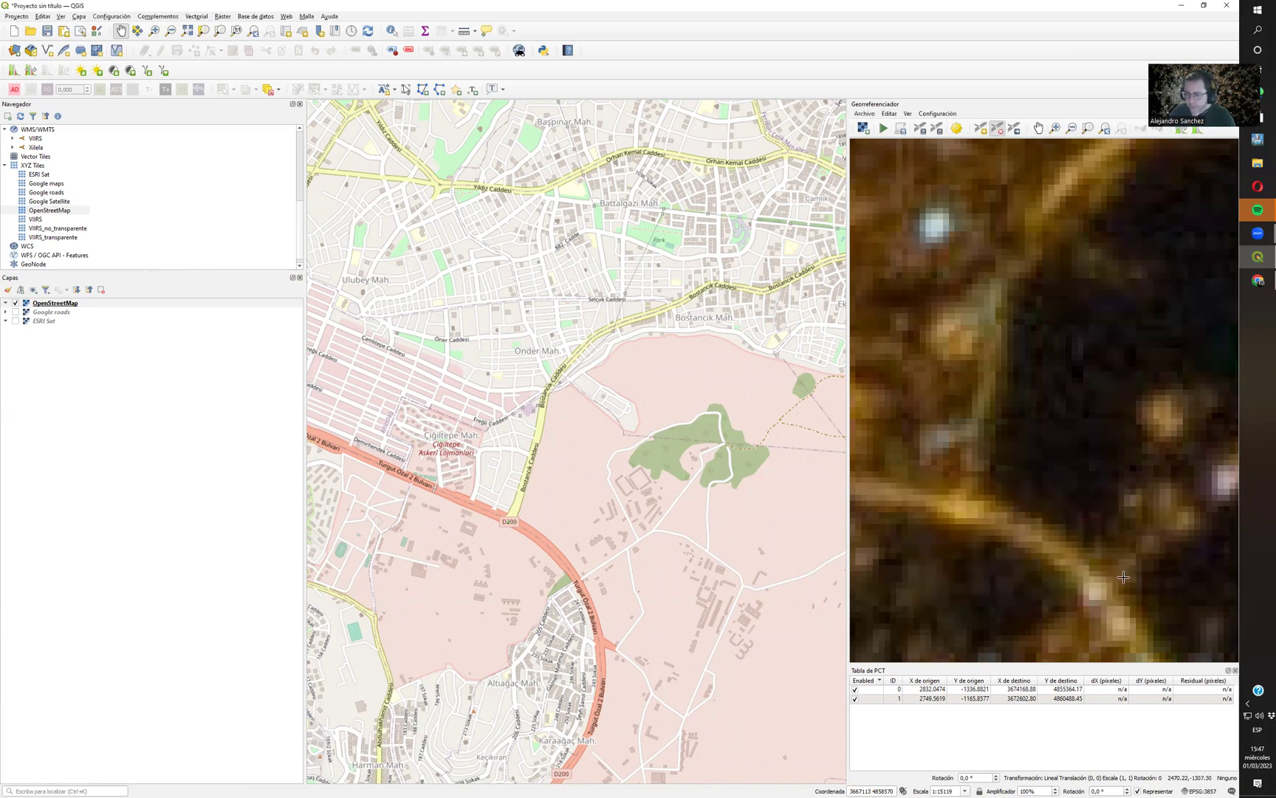
Delete GCPs 1 and 0 and set the project CRS to WGS 84 (EPSG:4326).
scroll(1152, 563, "down", 8)
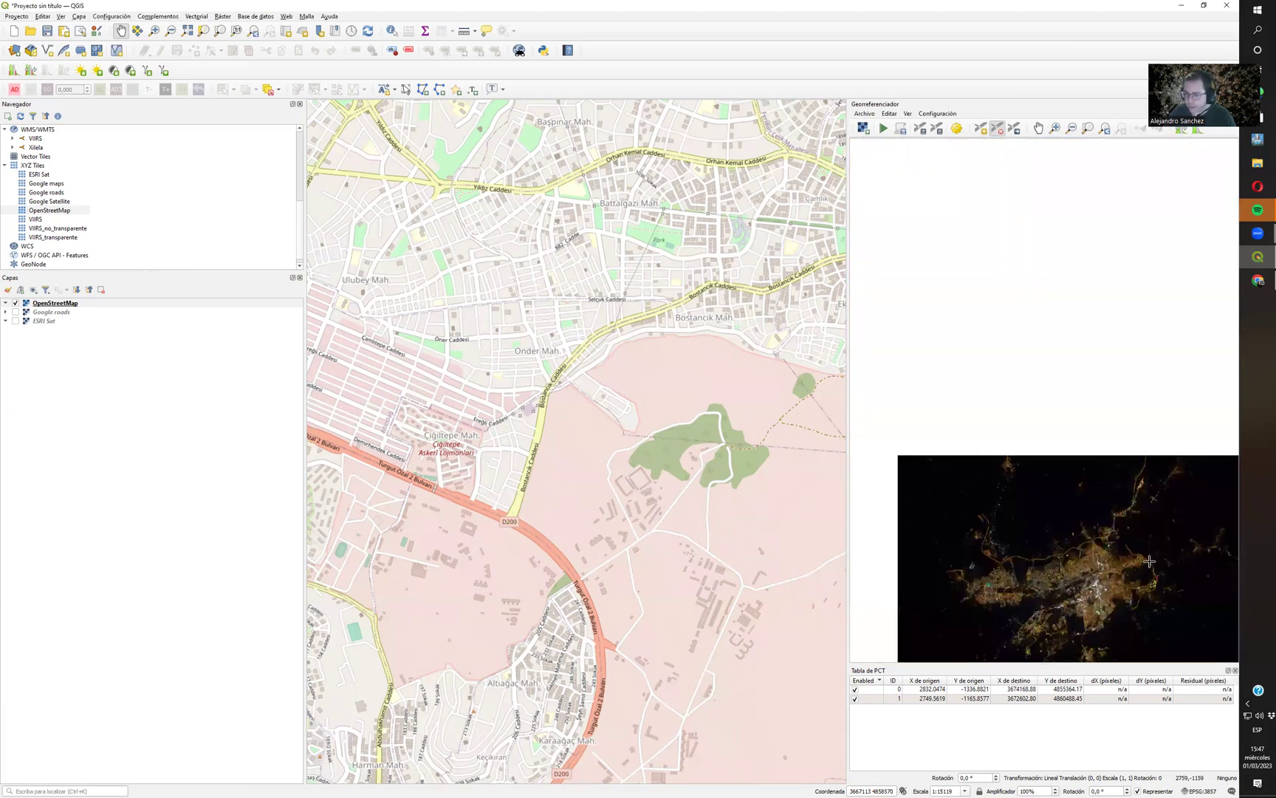
left_click(1157, 577)
left_click(1157, 583)
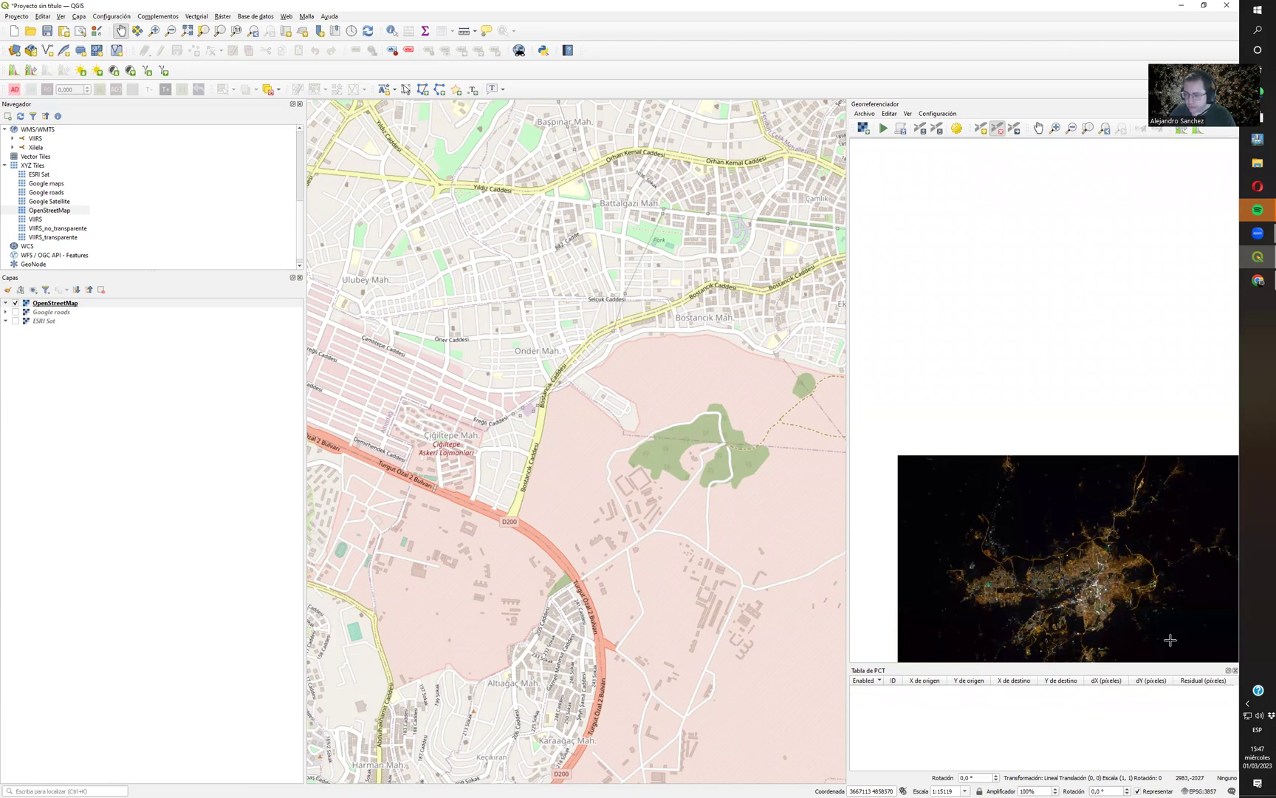
left_click(1199, 790)
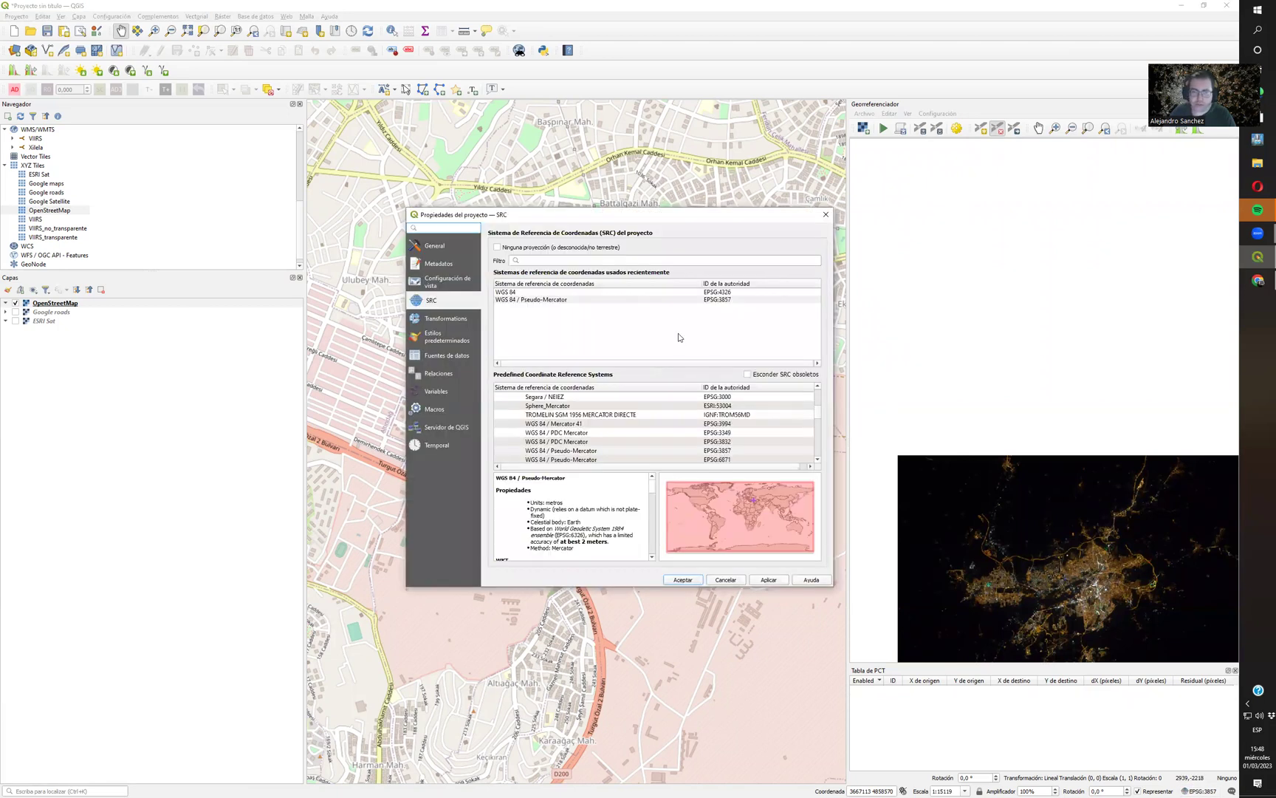
left_click(721, 293)
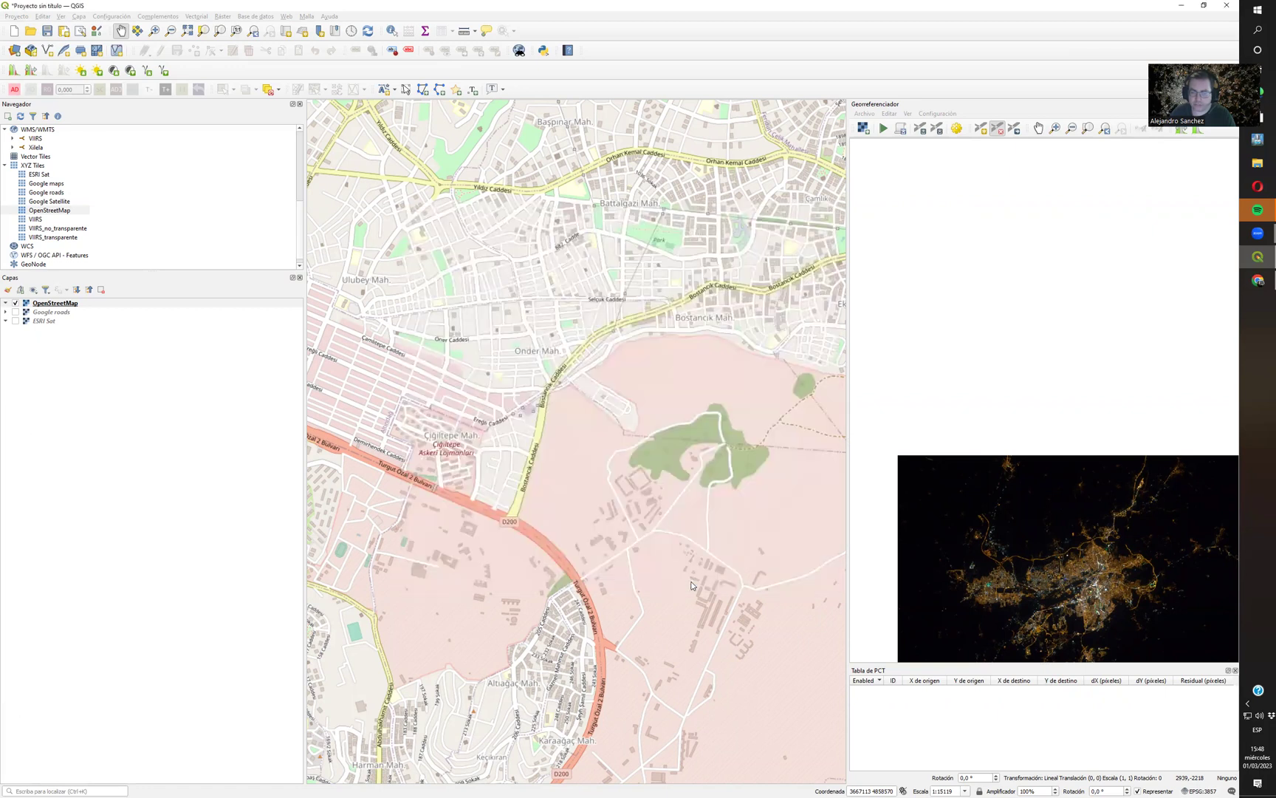
Add a WGS 84 control point tying a lit road in the photo to a highway junction.
scroll(692, 586, "up", 1)
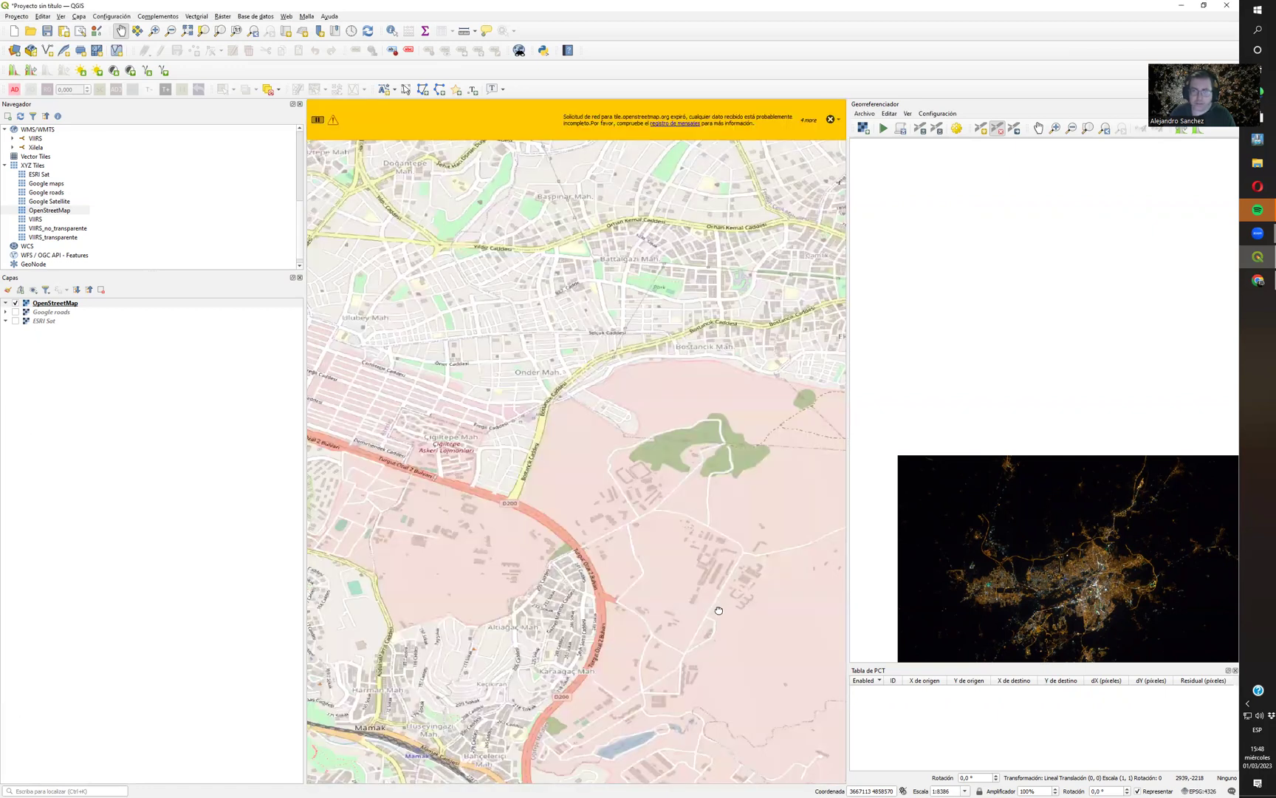
left_click_drag(658, 525, 650, 514)
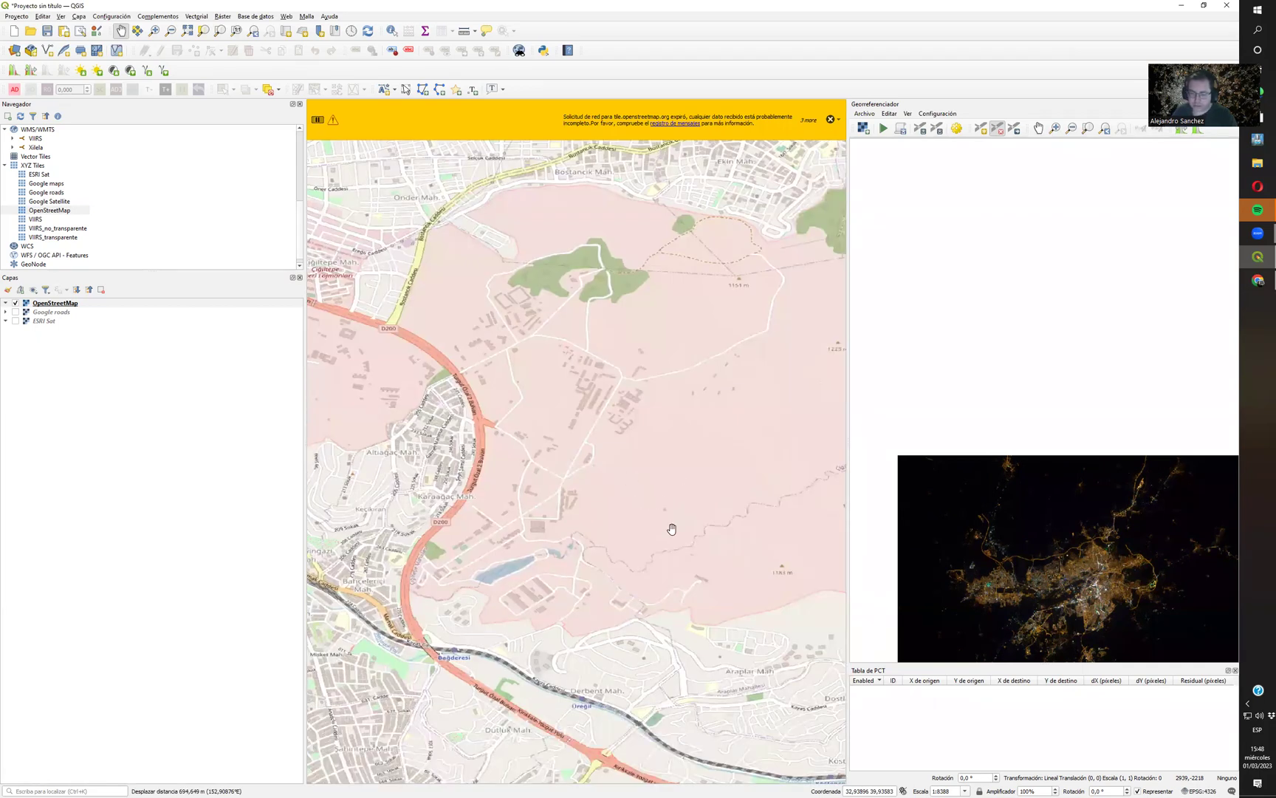
scroll(695, 521, "down", 2)
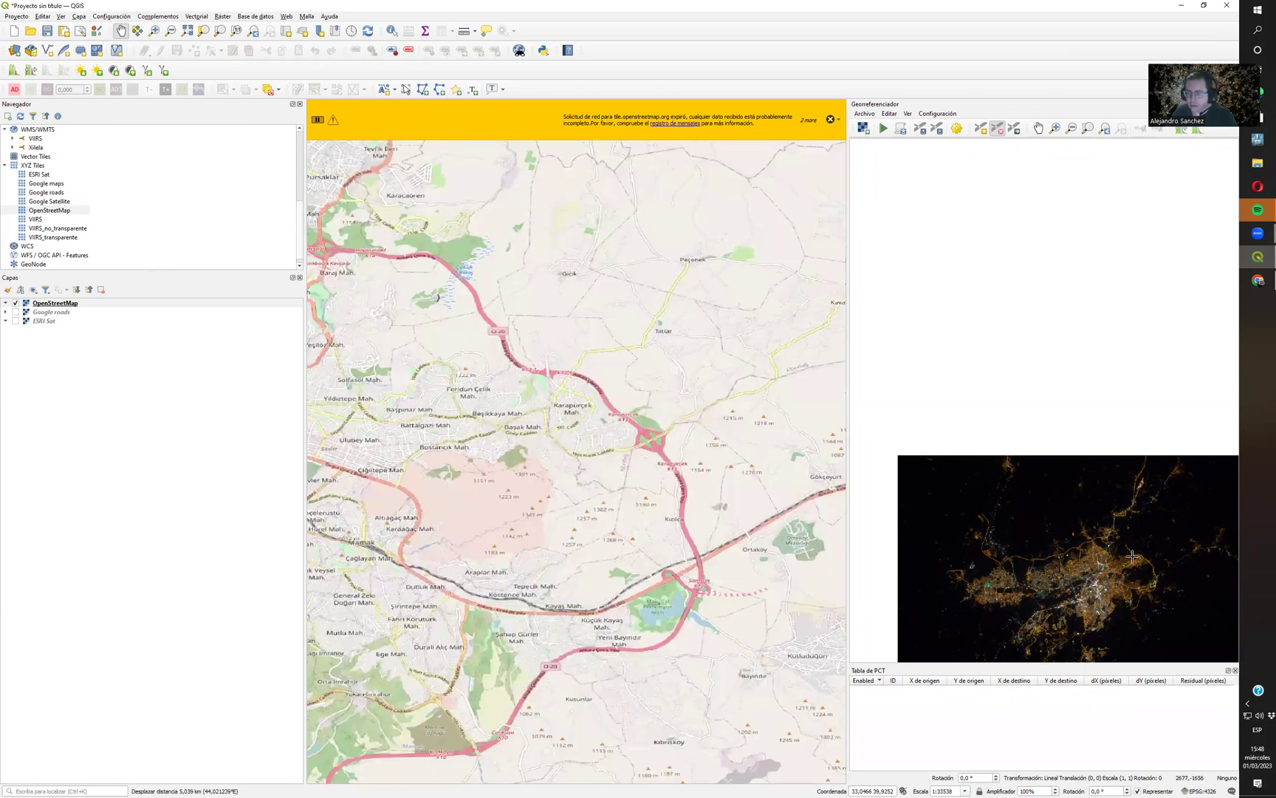
scroll(1108, 565, "up", 5)
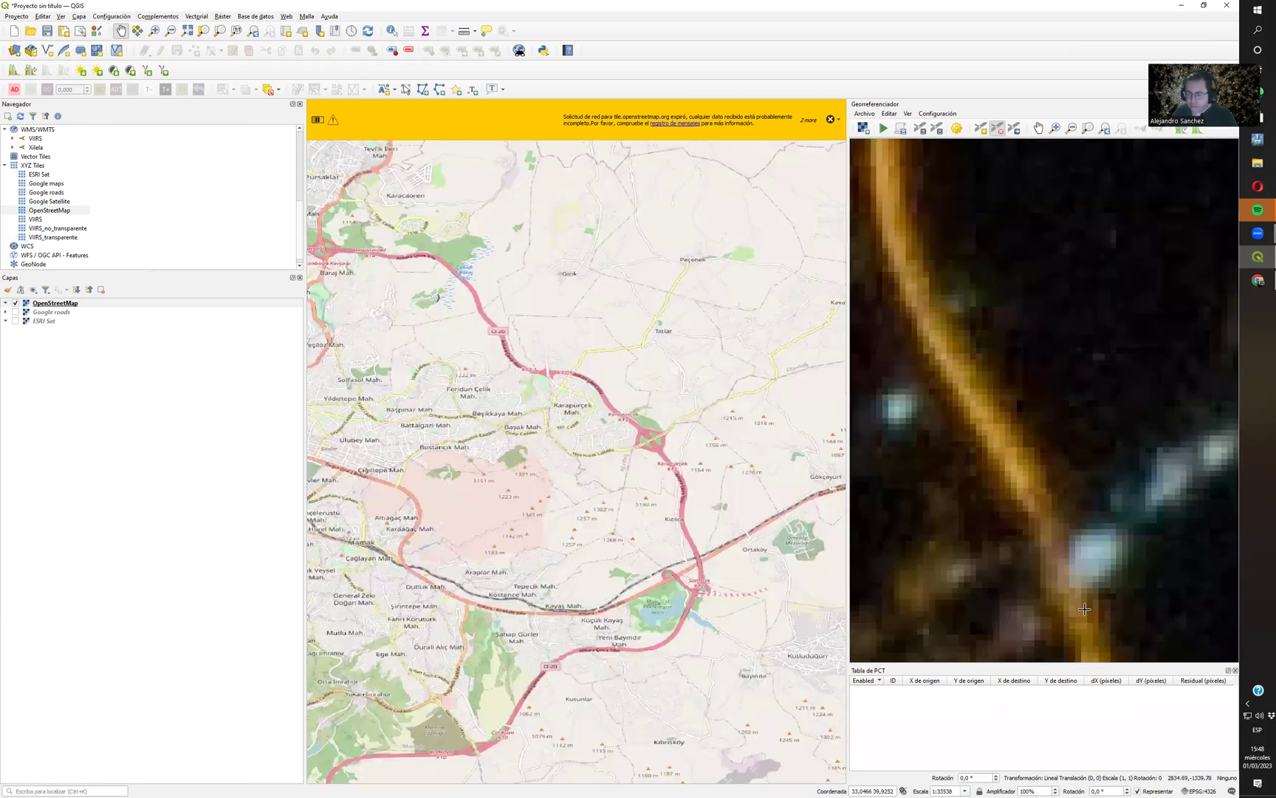
scroll(1086, 630, "up", 3)
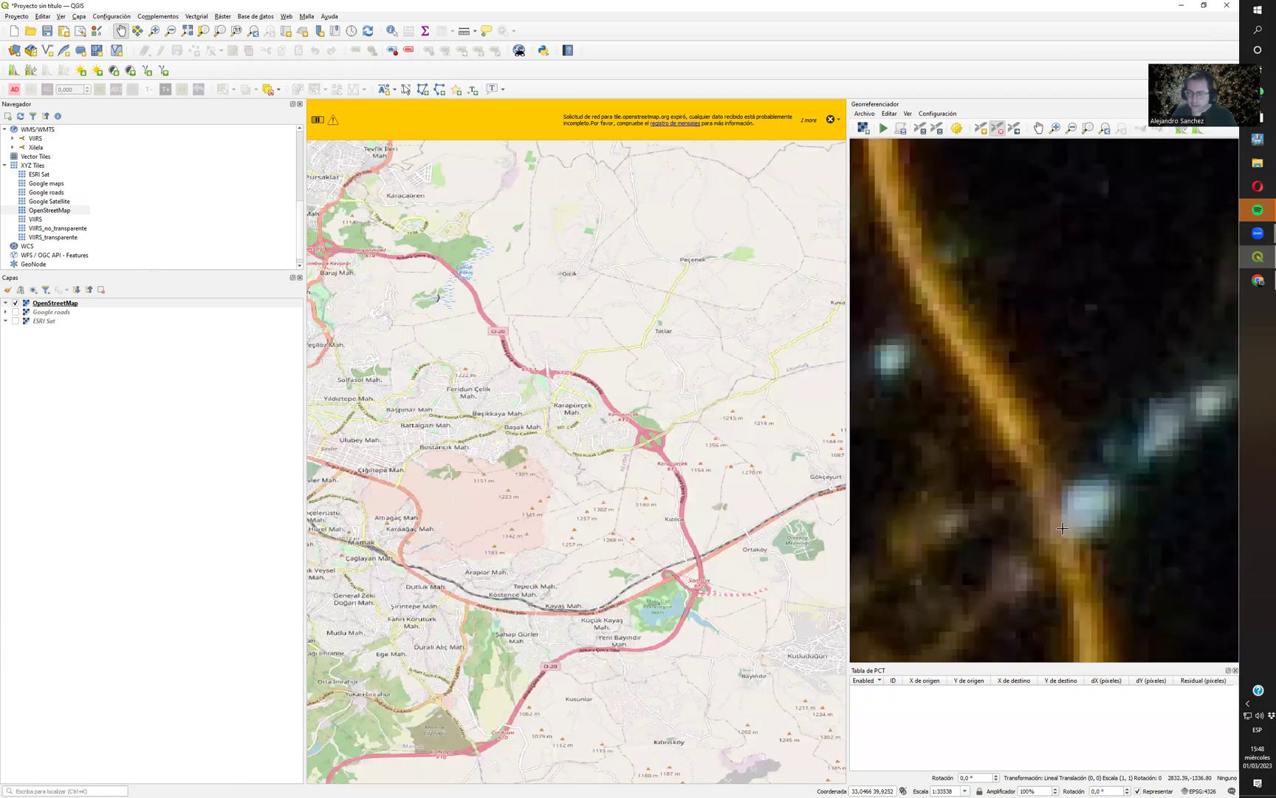
left_click(979, 130)
left_click(1061, 543)
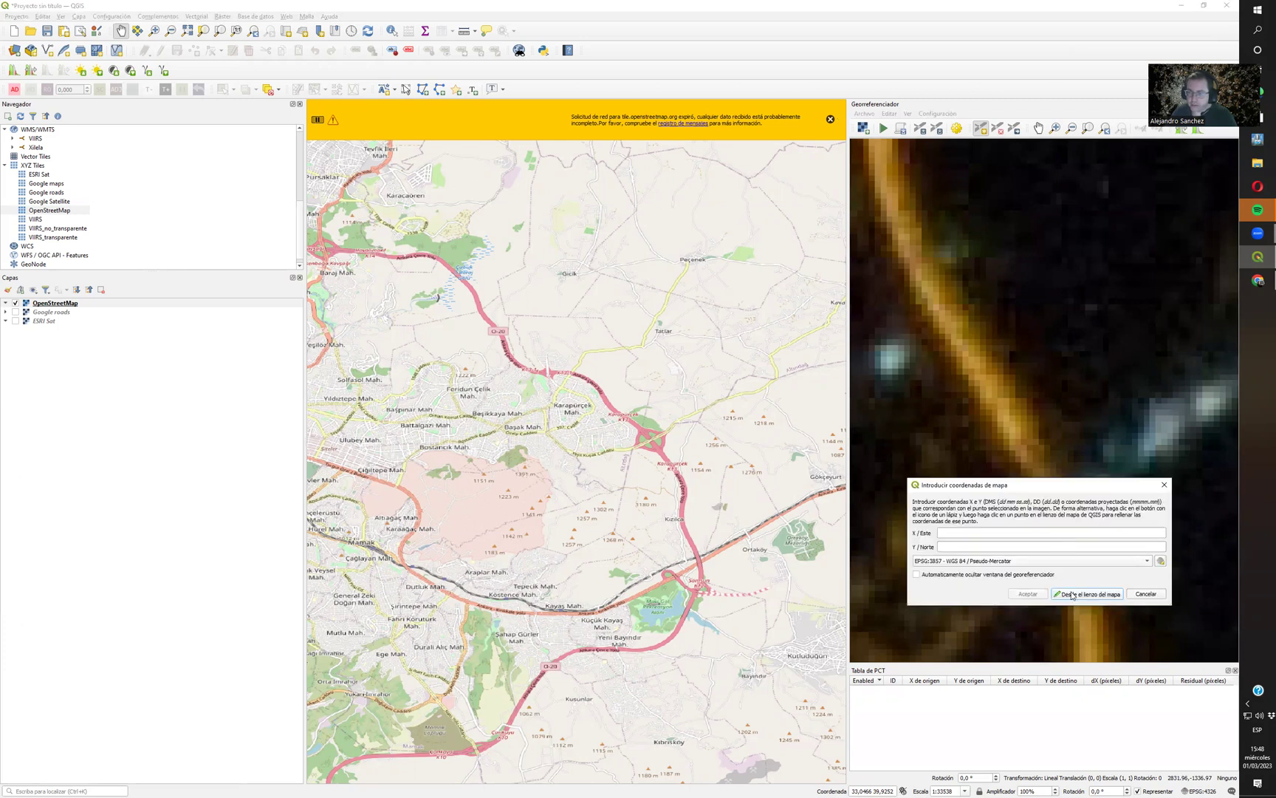
left_click(1072, 596)
scroll(706, 565, "up", 1)
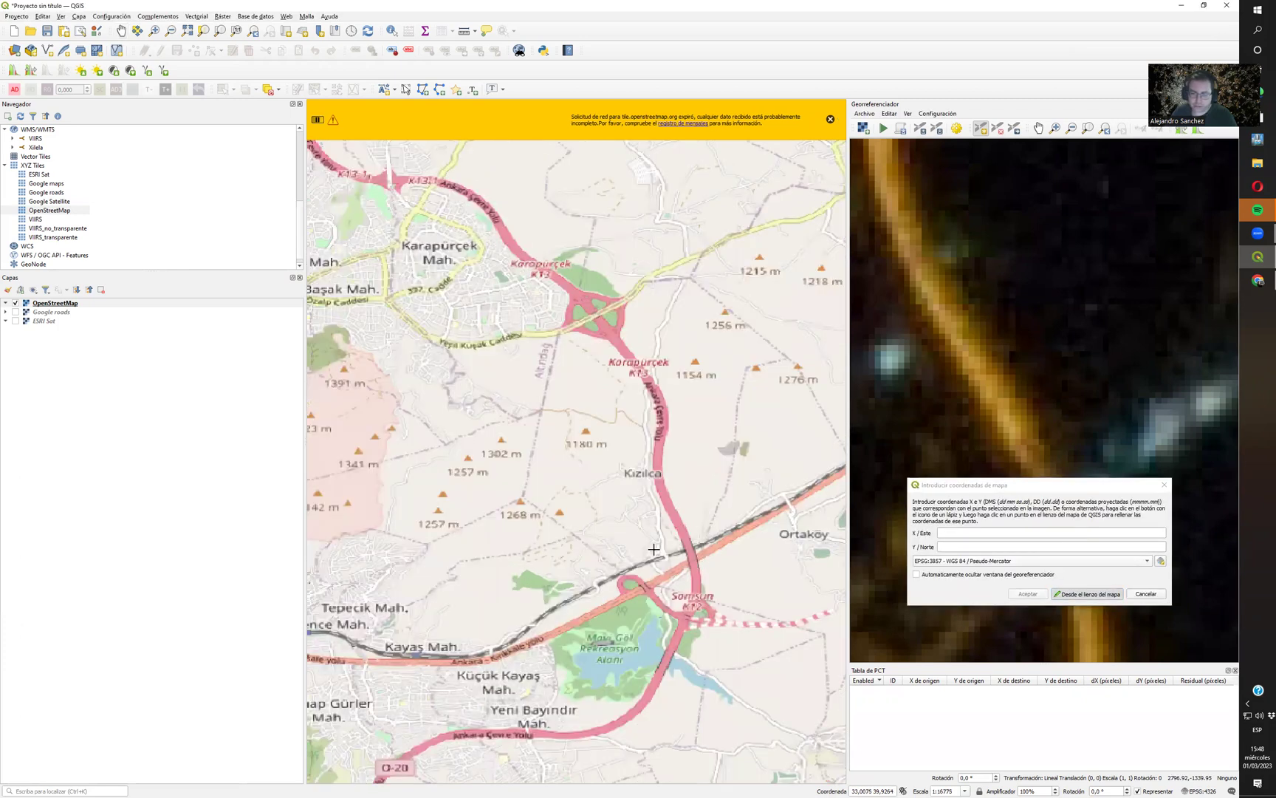
scroll(653, 545, "up", 2)
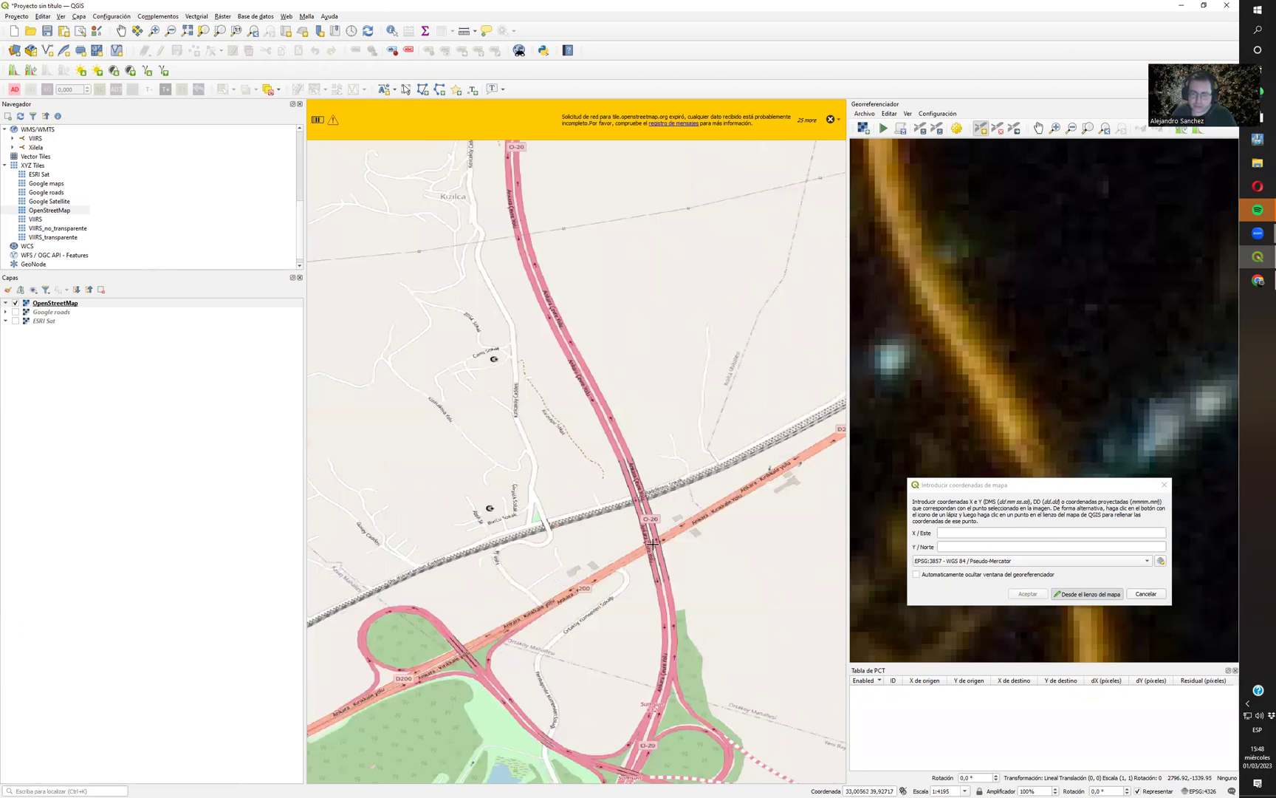
left_click(653, 543)
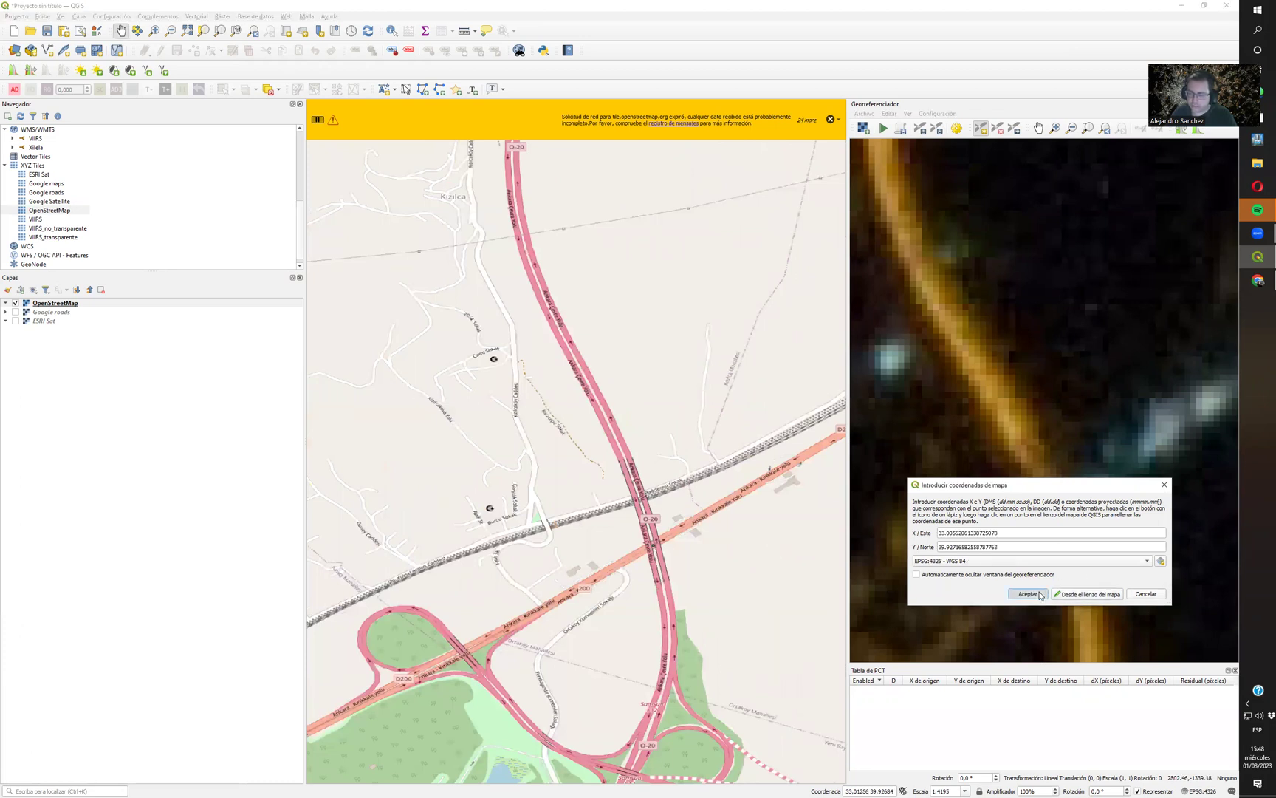
left_click(1027, 593)
Add a second control point matching a road bend to the O-20 cloverleaf interchange.
scroll(671, 450, "down", 4)
scroll(647, 392, "up", 2)
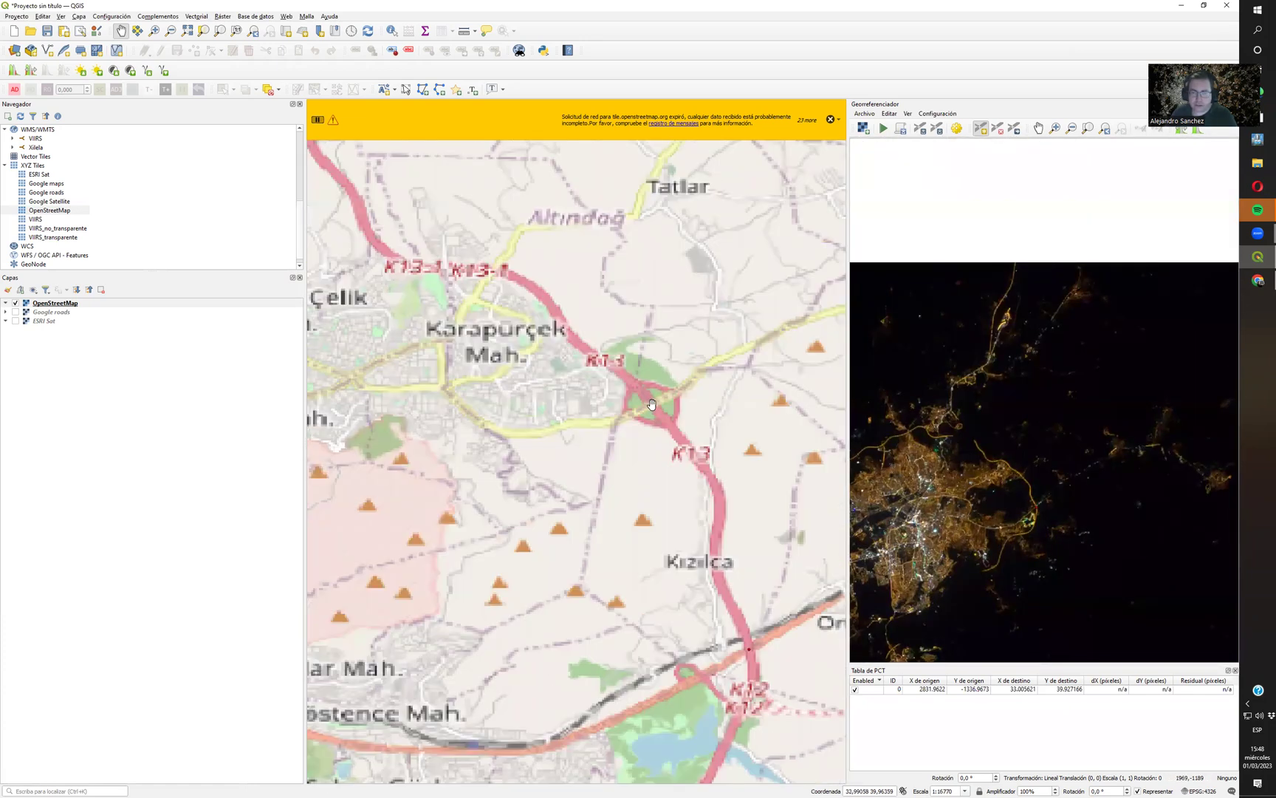
scroll(1025, 474, "up", 2)
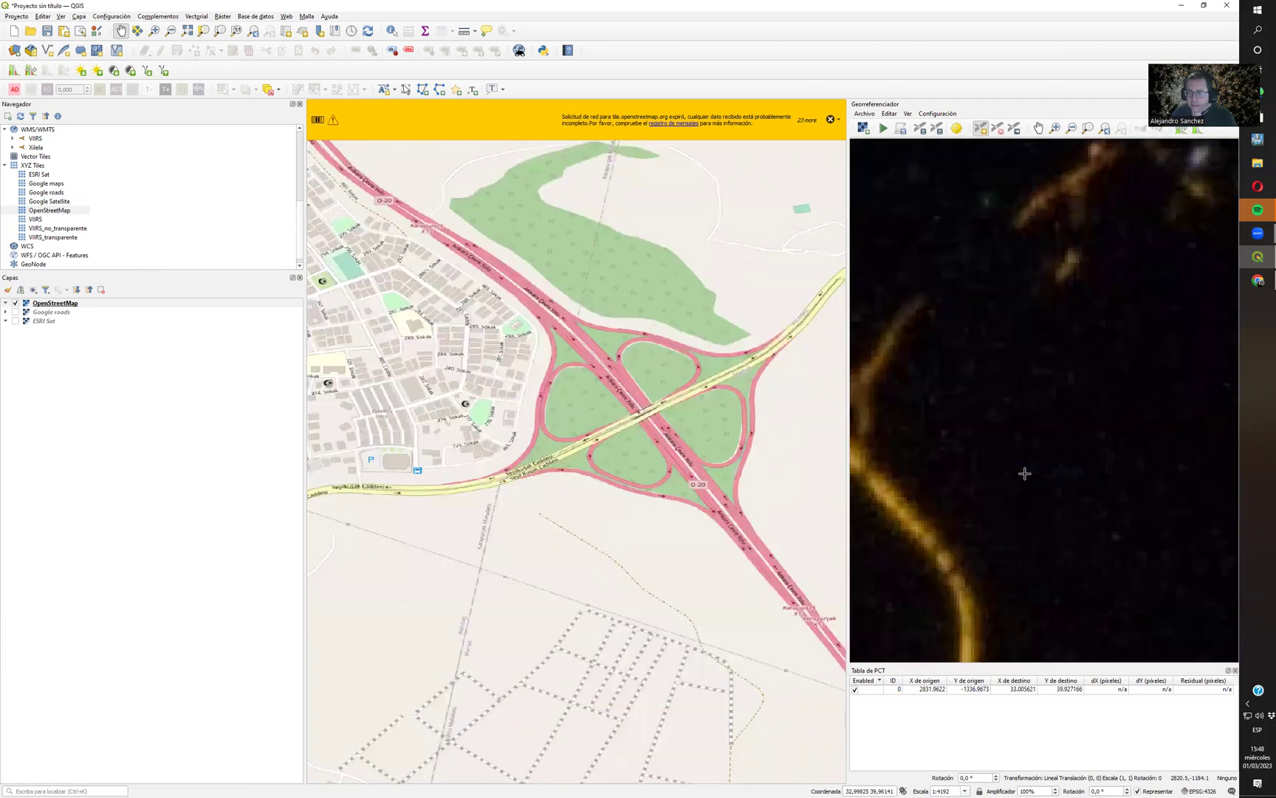
scroll(991, 468, "down", 3)
scroll(990, 468, "up", 3)
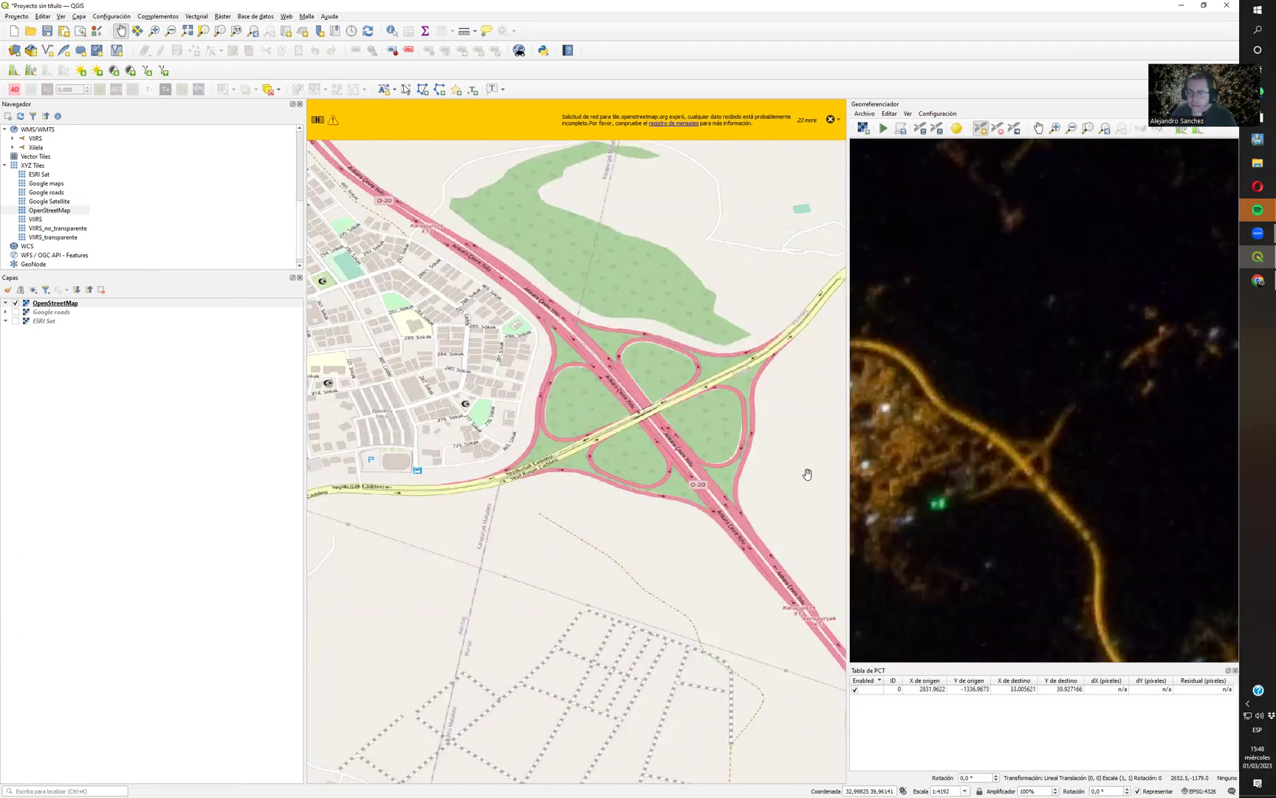
left_click(1022, 463)
left_click(1058, 595)
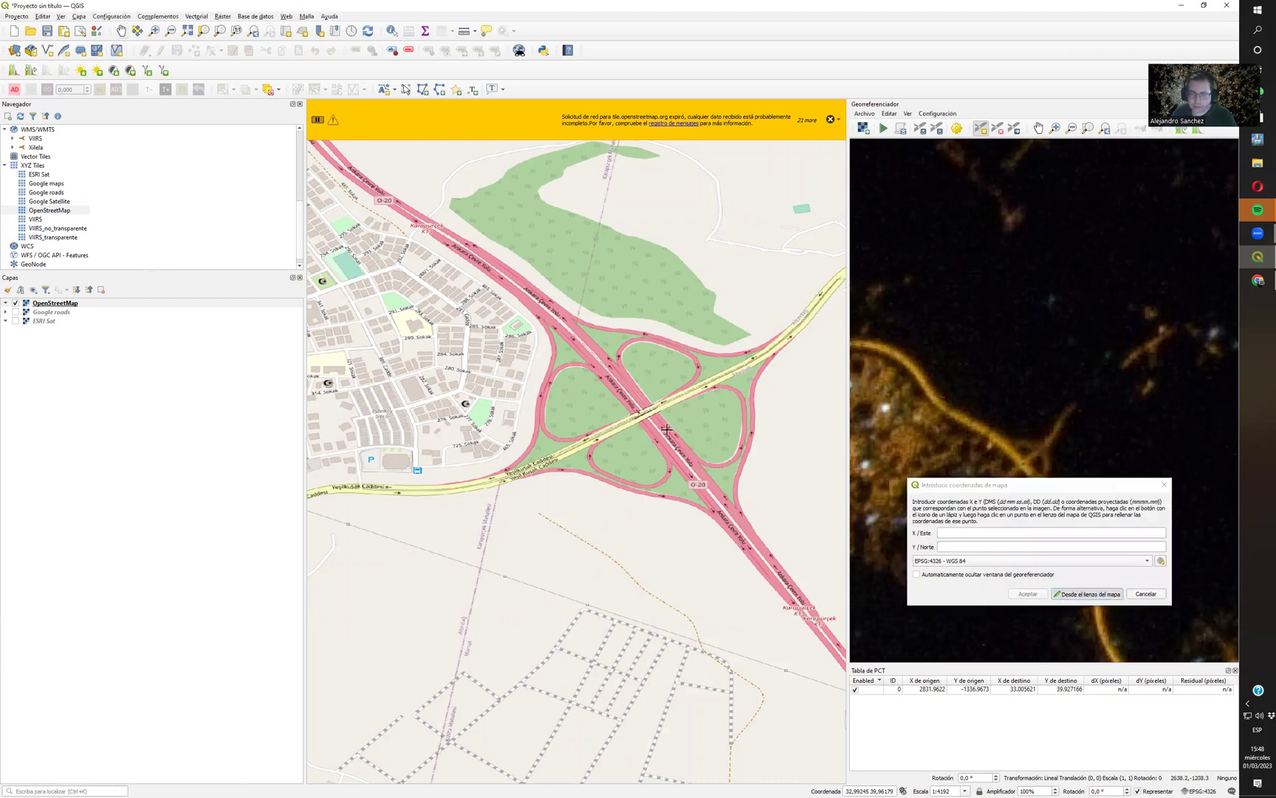
left_click(643, 414)
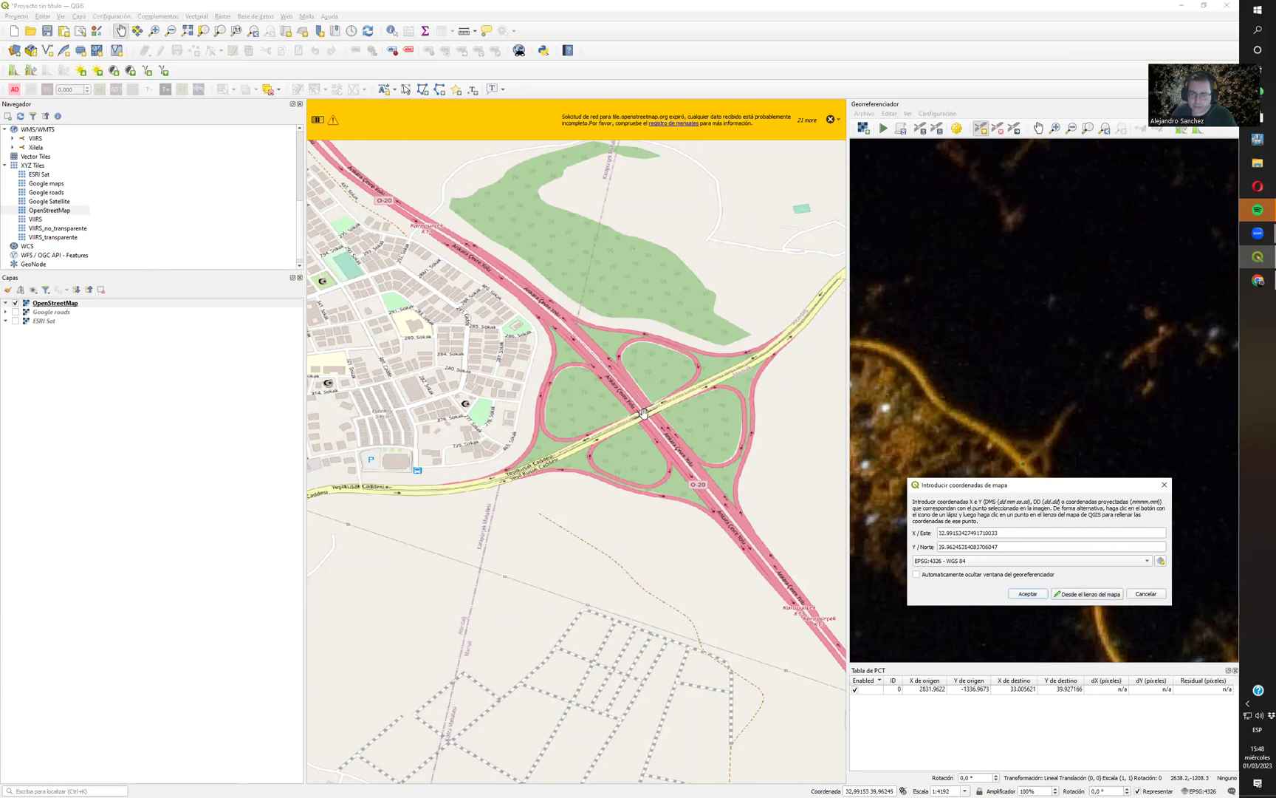
left_click(1030, 594)
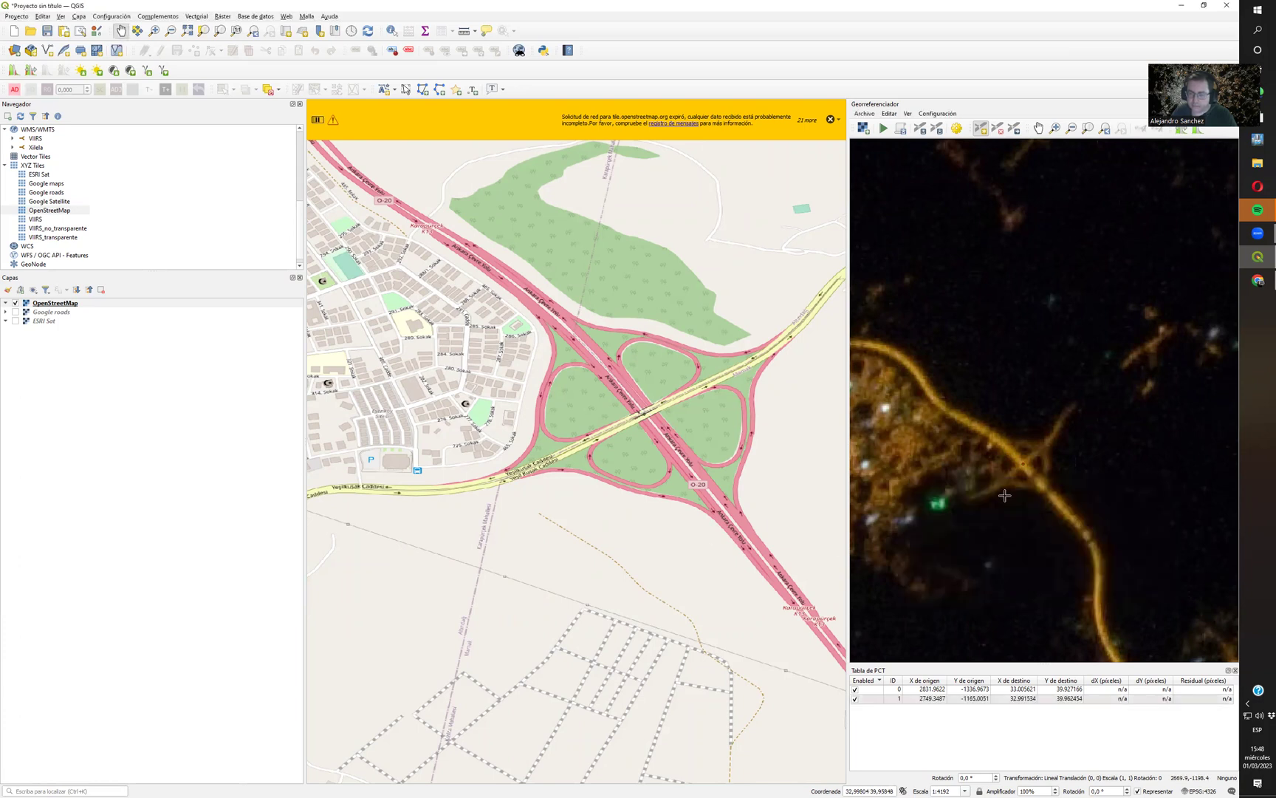
Add control point 2, matching an image spot to about 32.918 E, 39.949 N on OpenStreetMap.
scroll(660, 512, "down", 1)
scroll(655, 506, "down", 3)
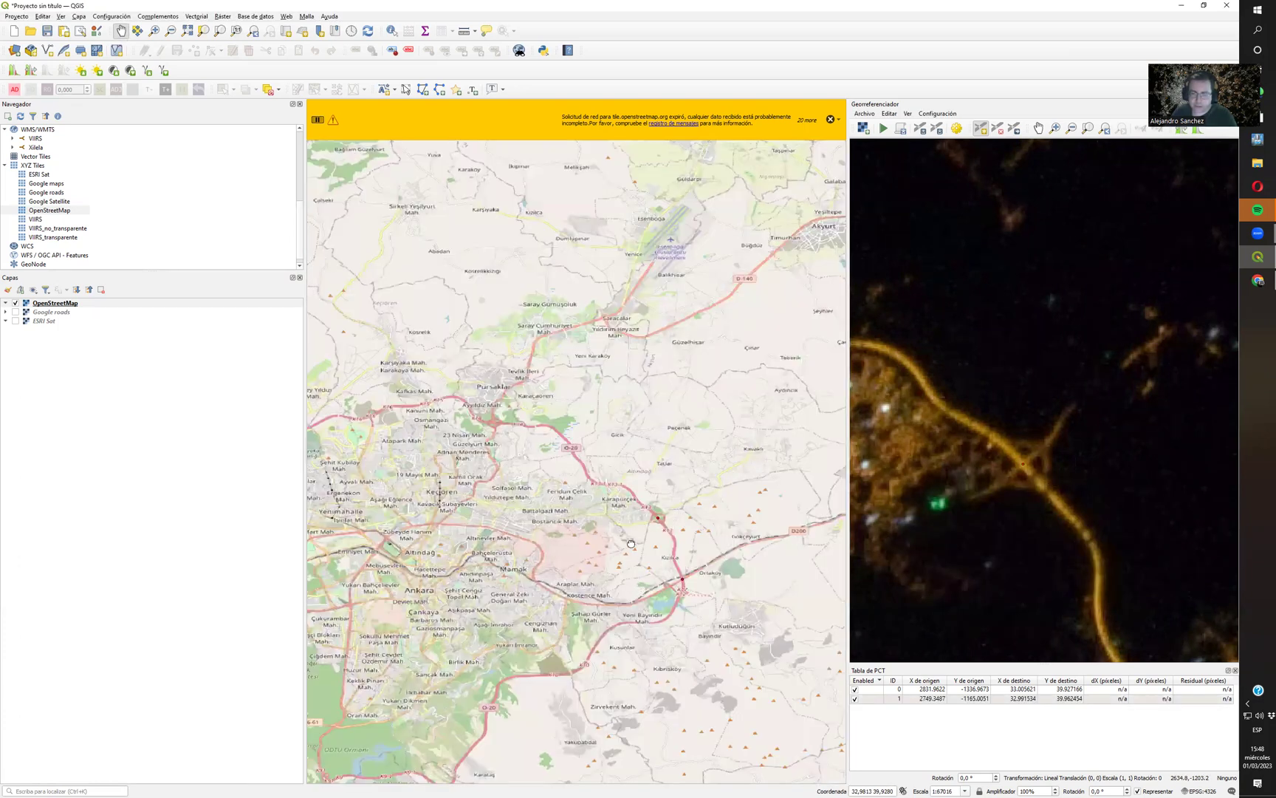
scroll(950, 562, "down", 3)
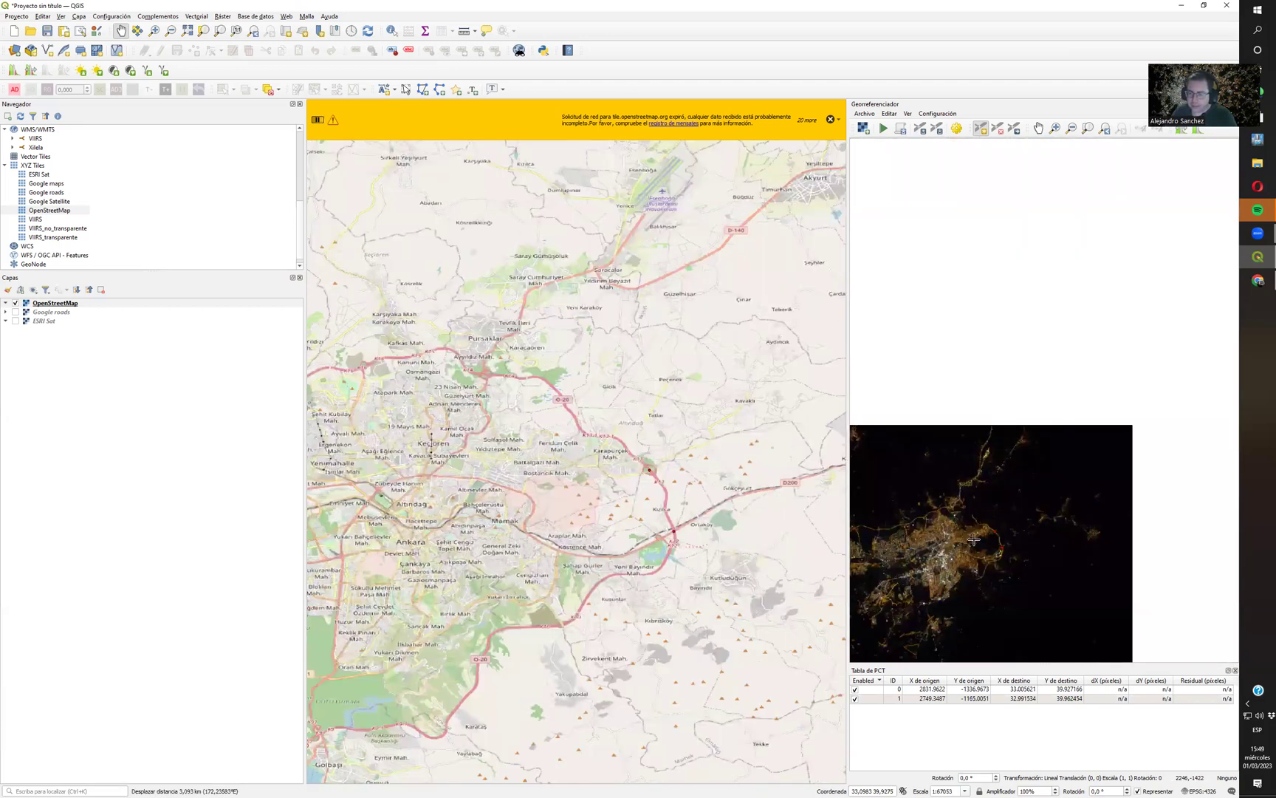
scroll(976, 532, "up", 4)
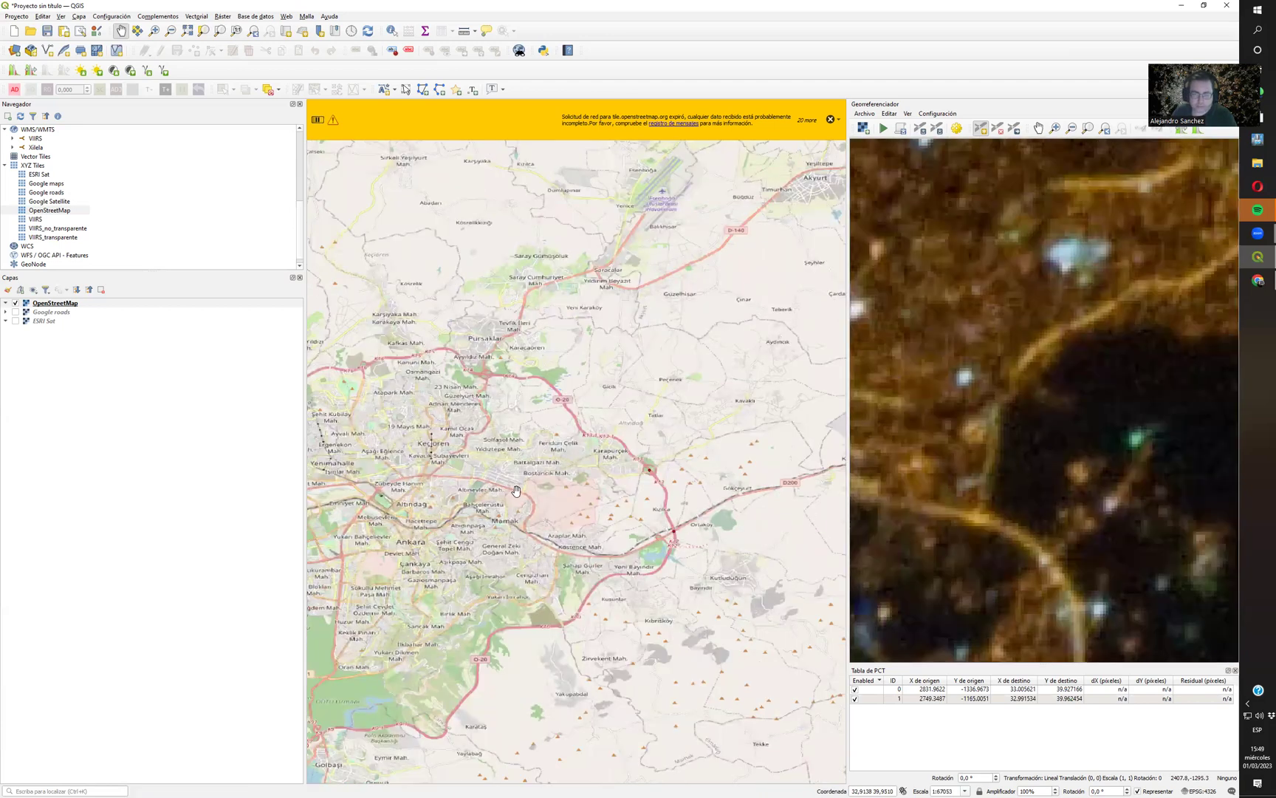
scroll(524, 491, "up", 3)
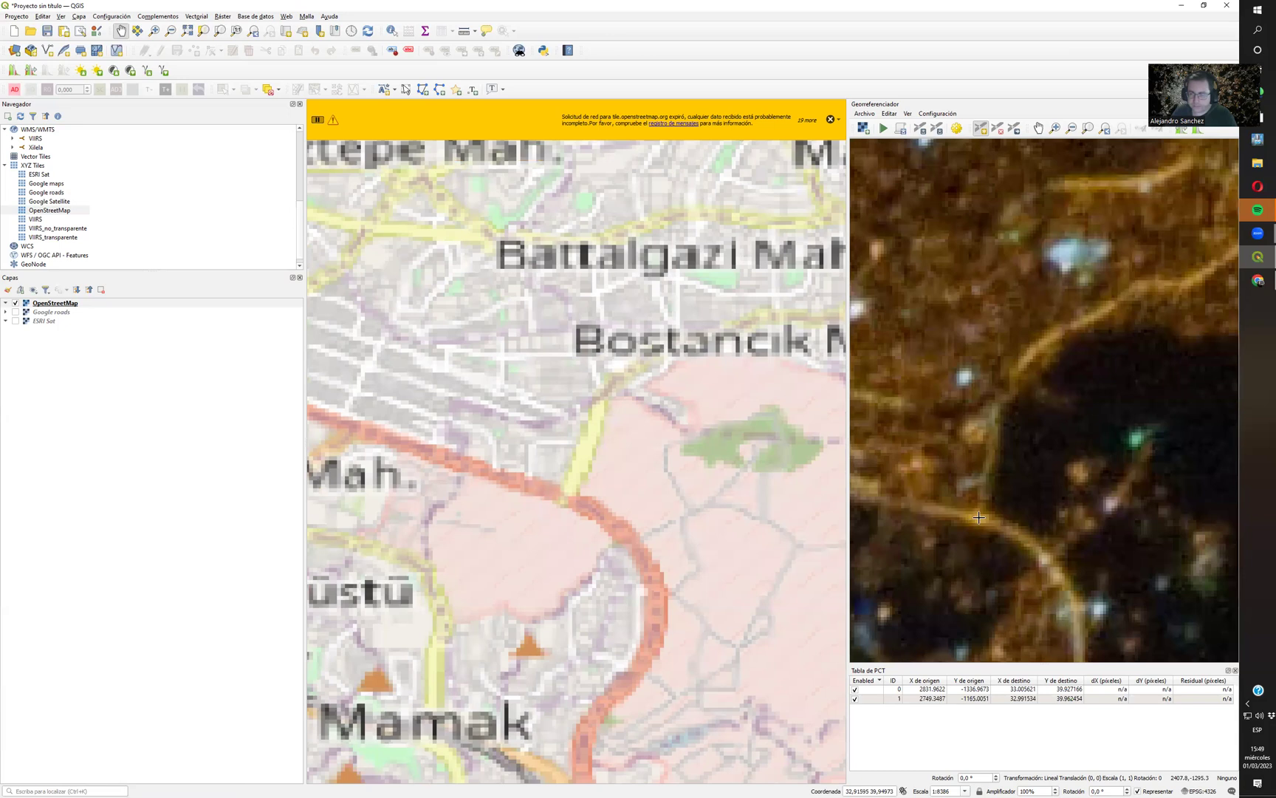
left_click(1097, 599)
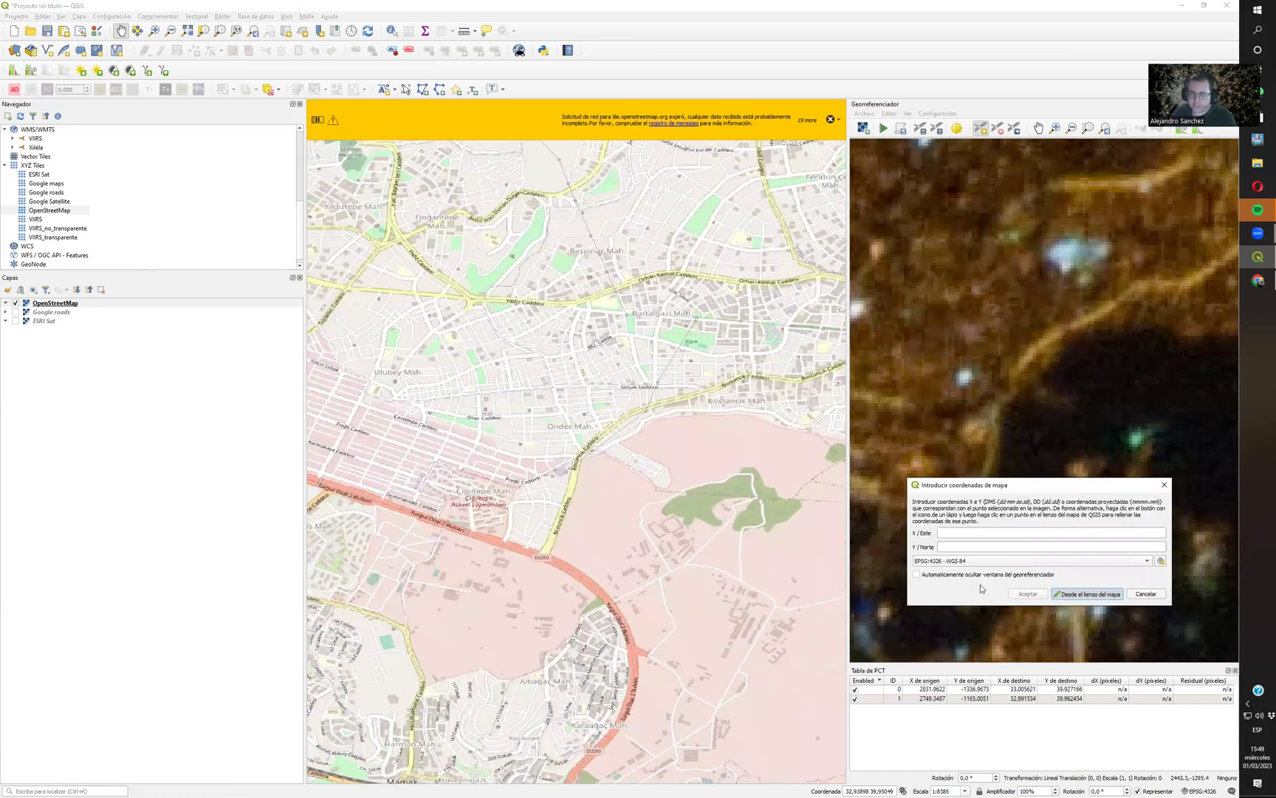
left_click(542, 556)
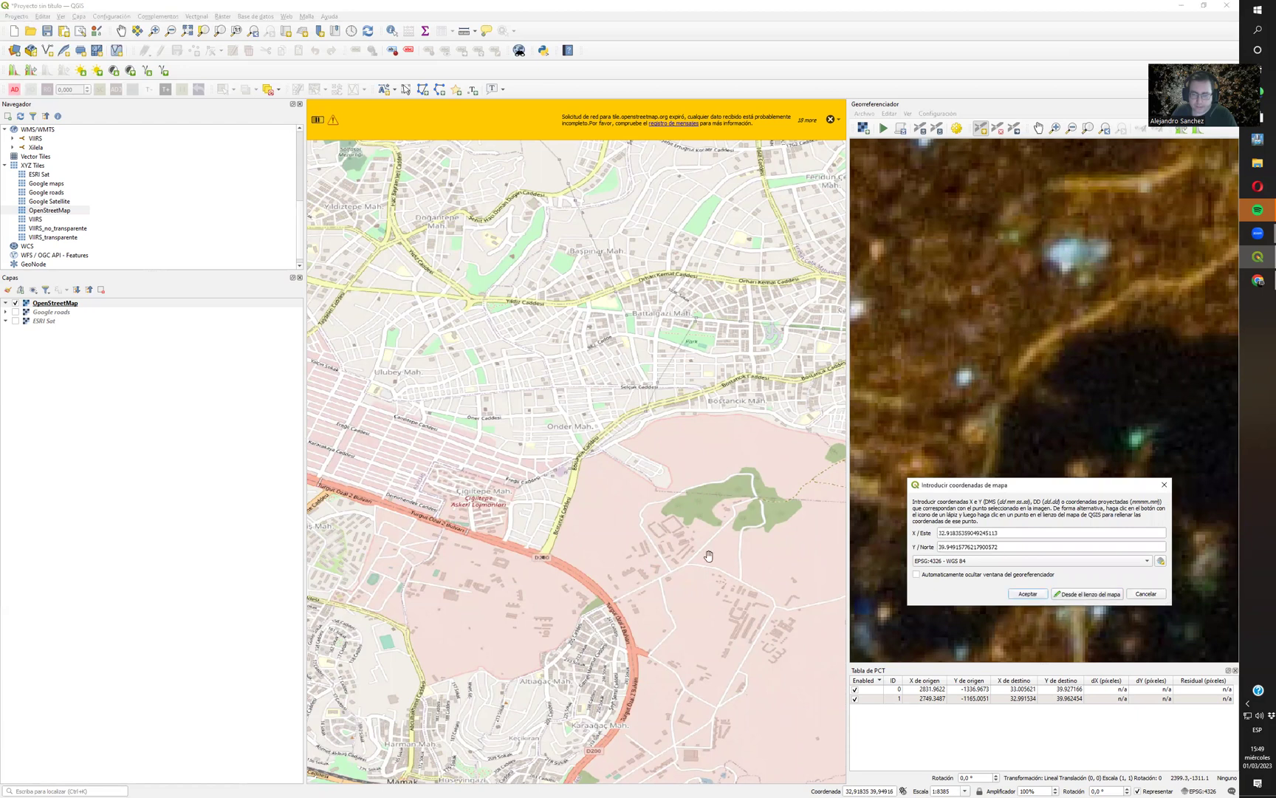
left_click(1027, 593)
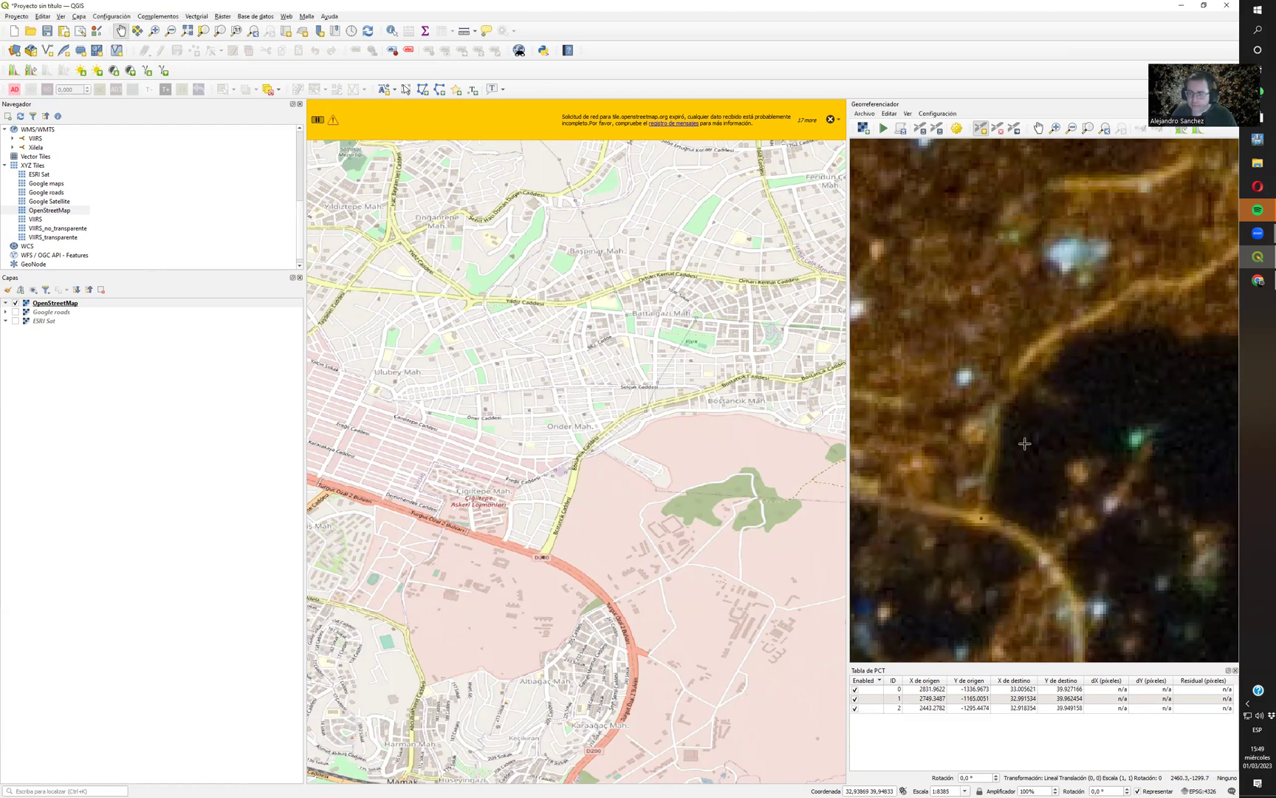
scroll(1030, 442, "down", 2)
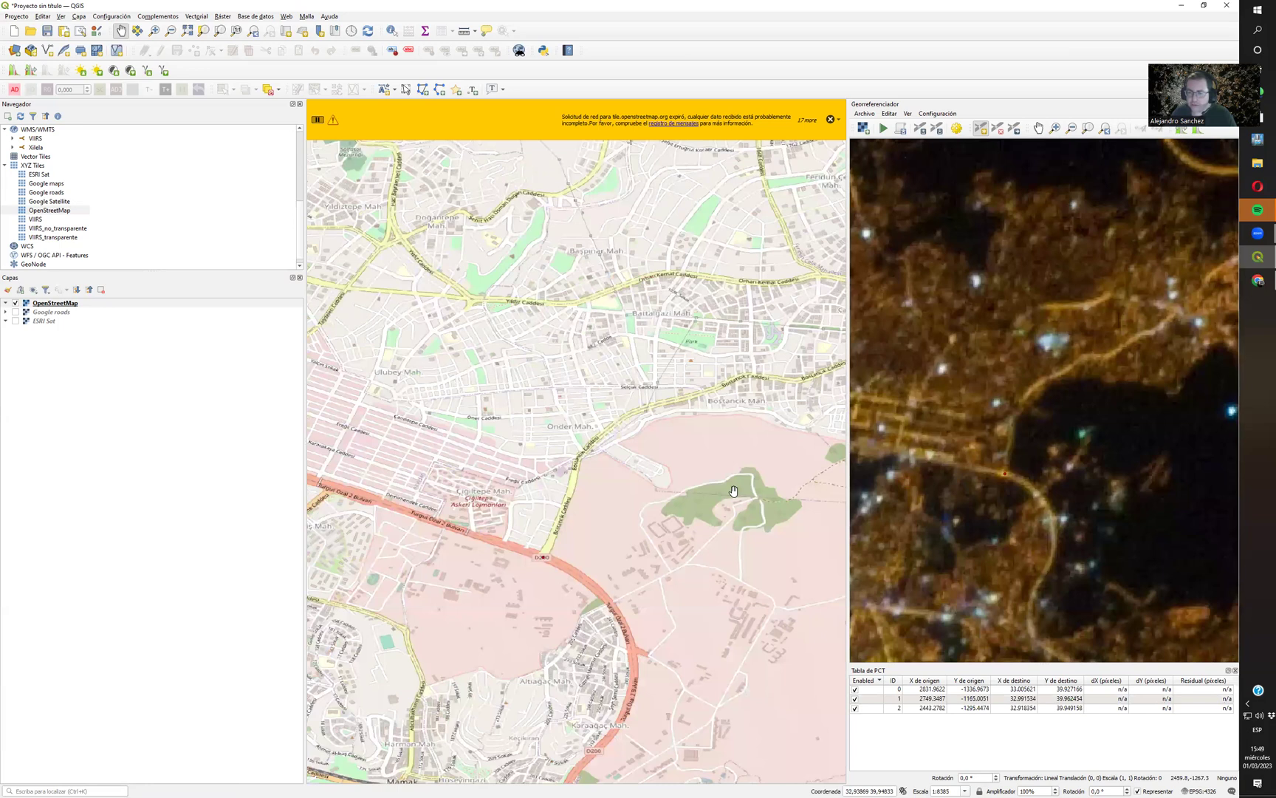
scroll(733, 490, "down", 3)
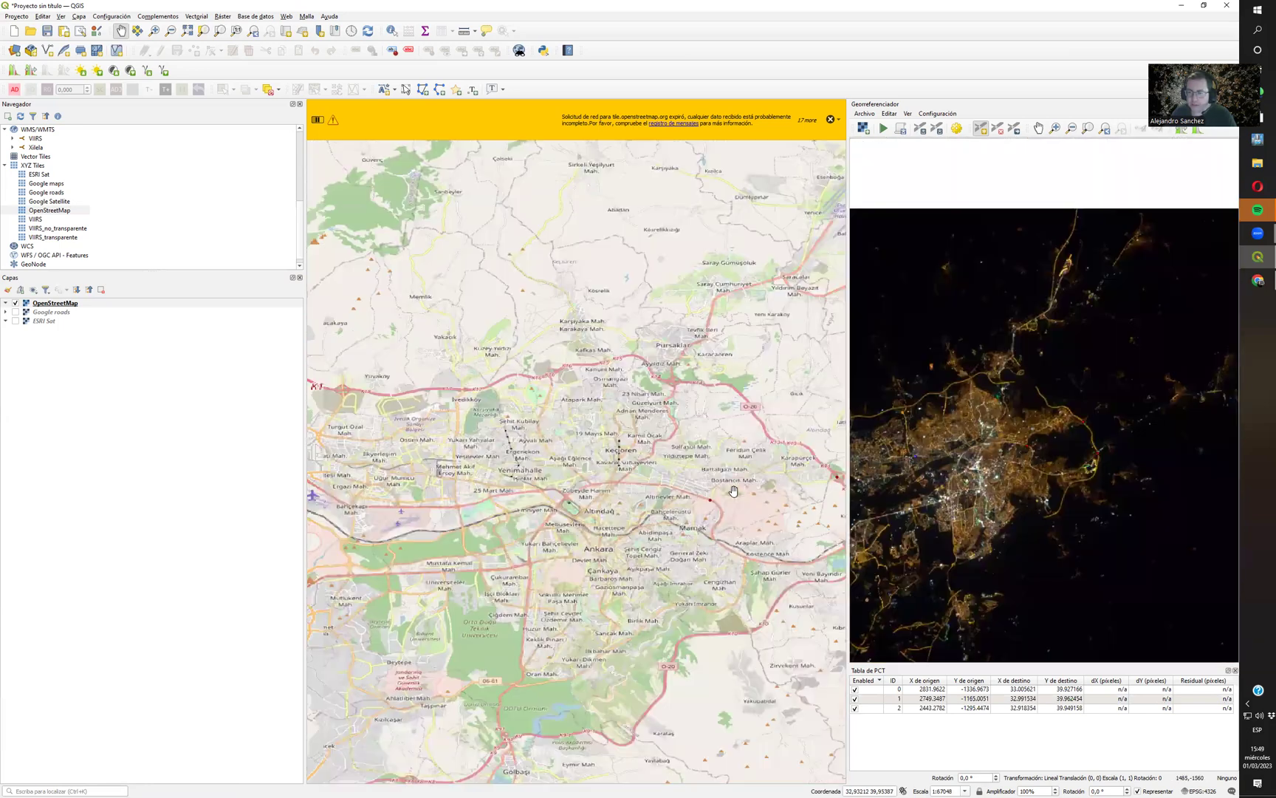
Set the transformation type to Thin Plate Spline and start georeferencing the night image.
left_click(958, 131)
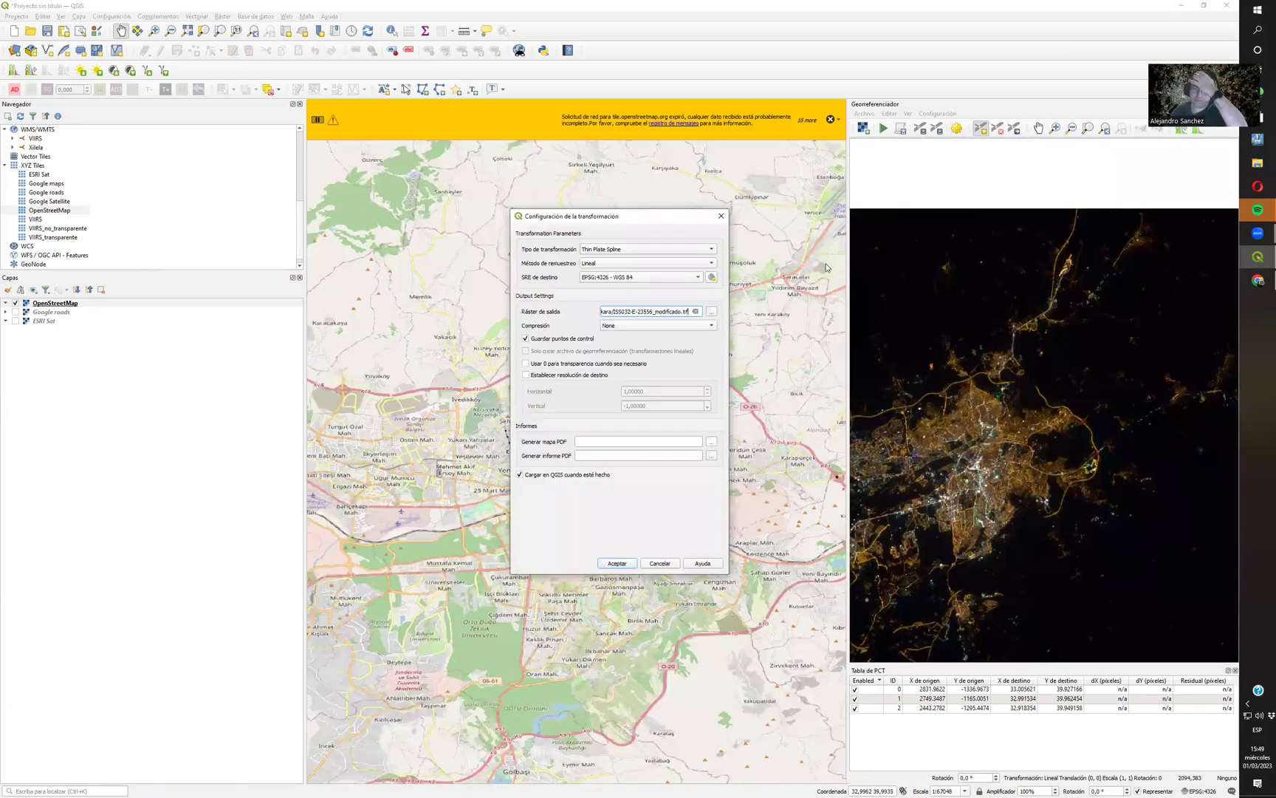
left_click(612, 252)
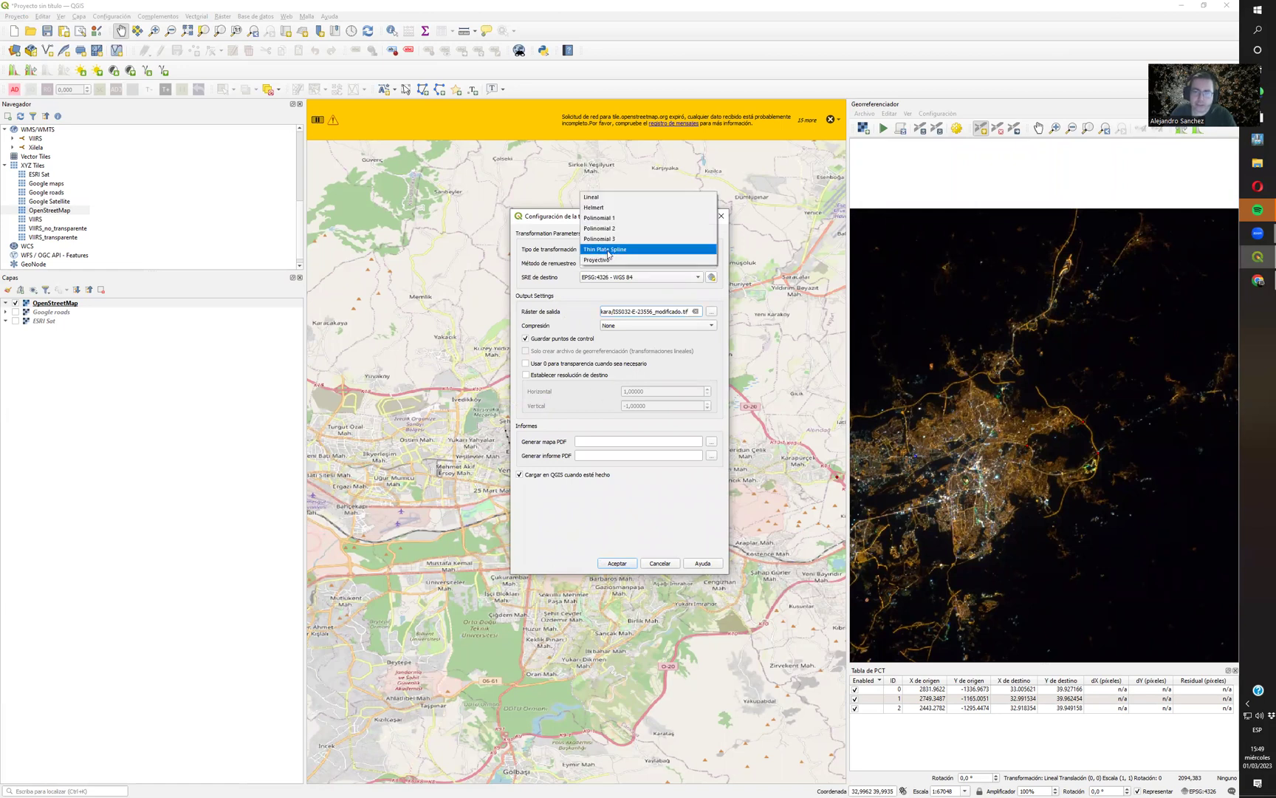
left_click(604, 252)
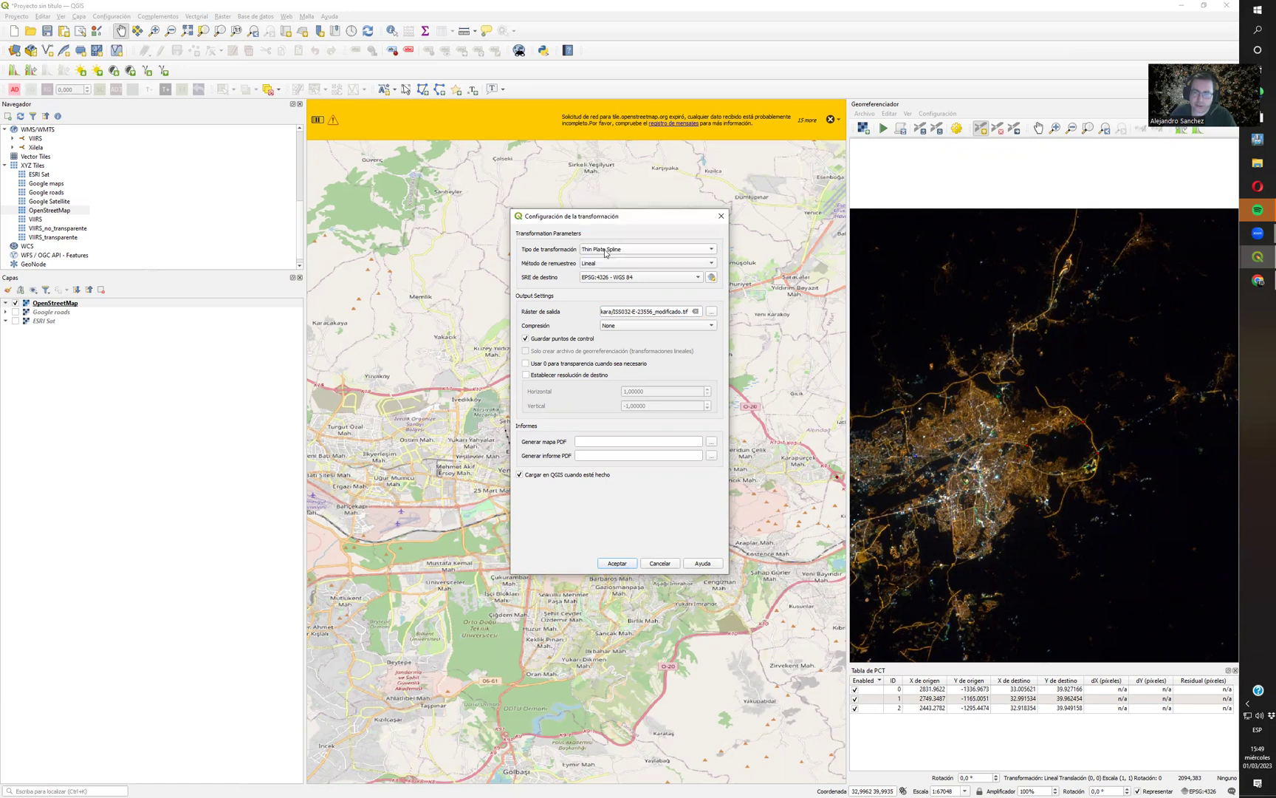
left_click(617, 563)
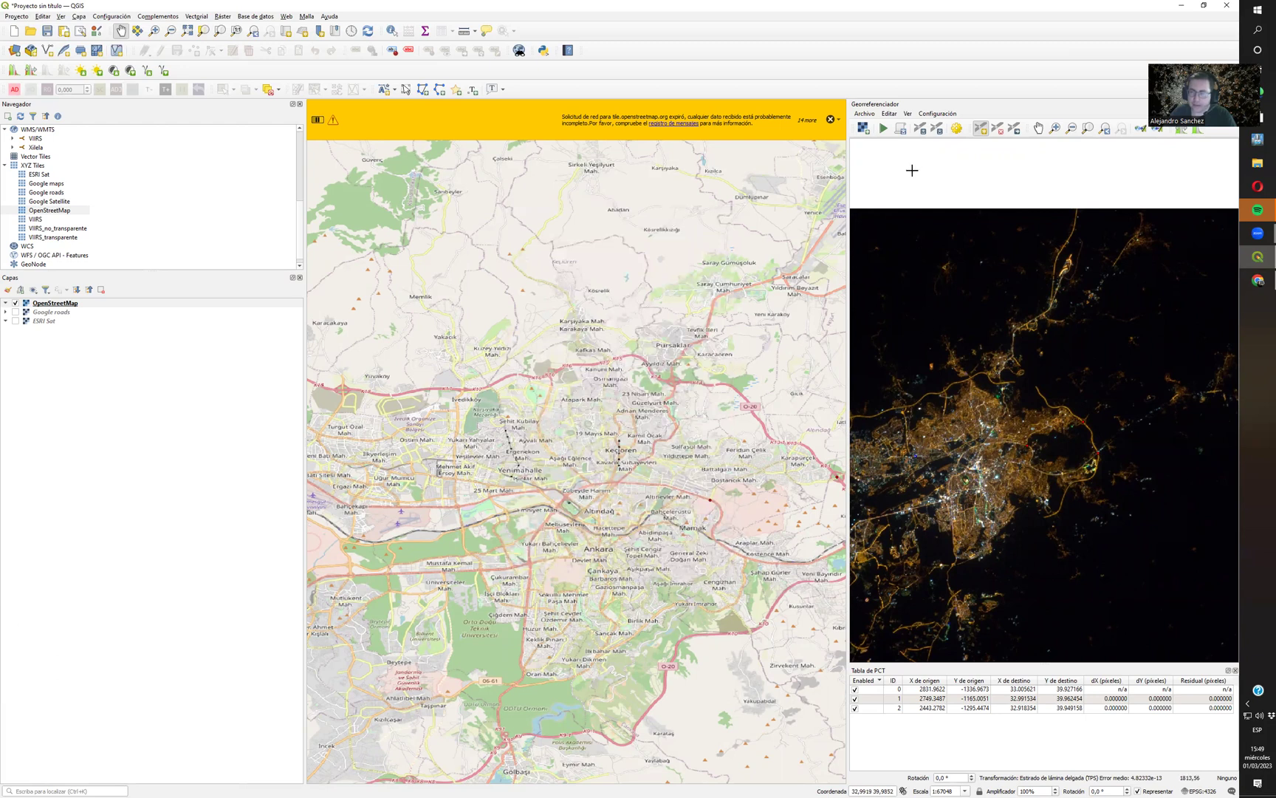
left_click(884, 129)
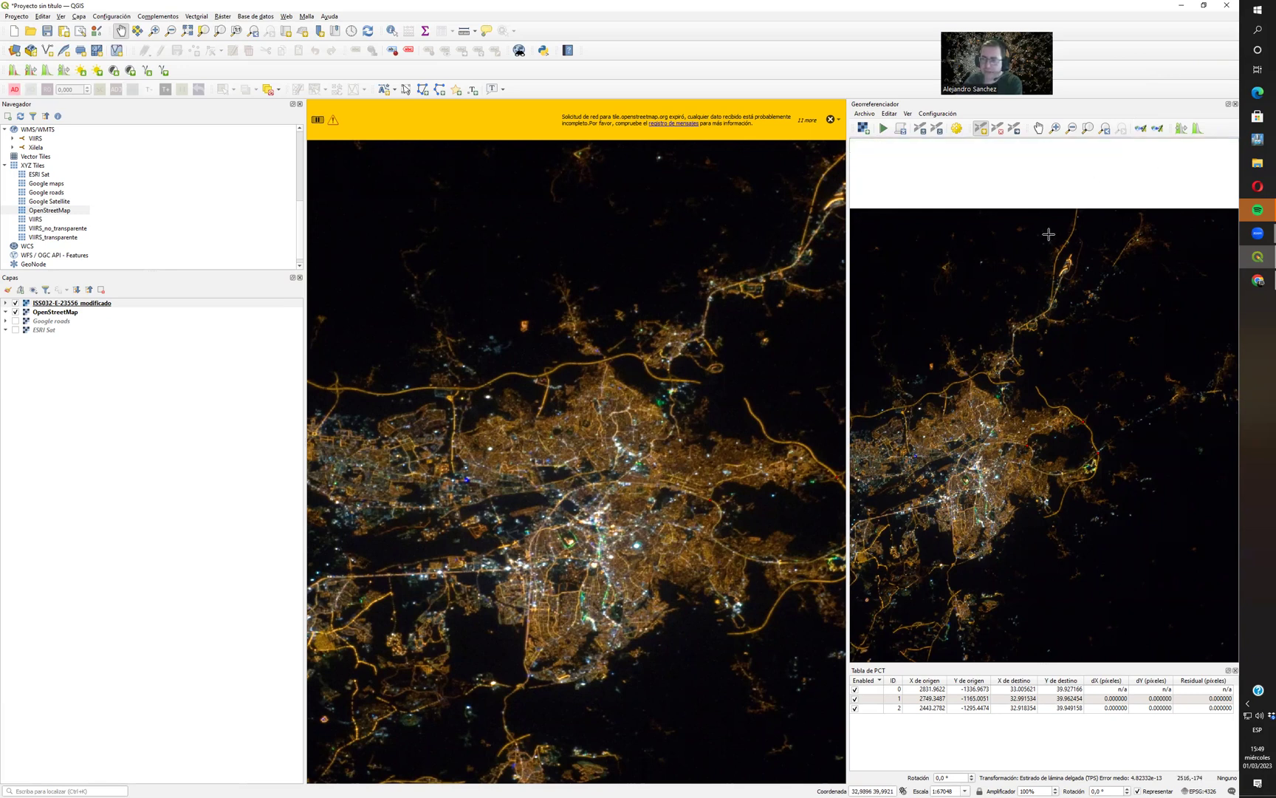
Link the Georeferencer and QGIS views both ways and zoom to inspect the warped image.
left_click(1139, 132)
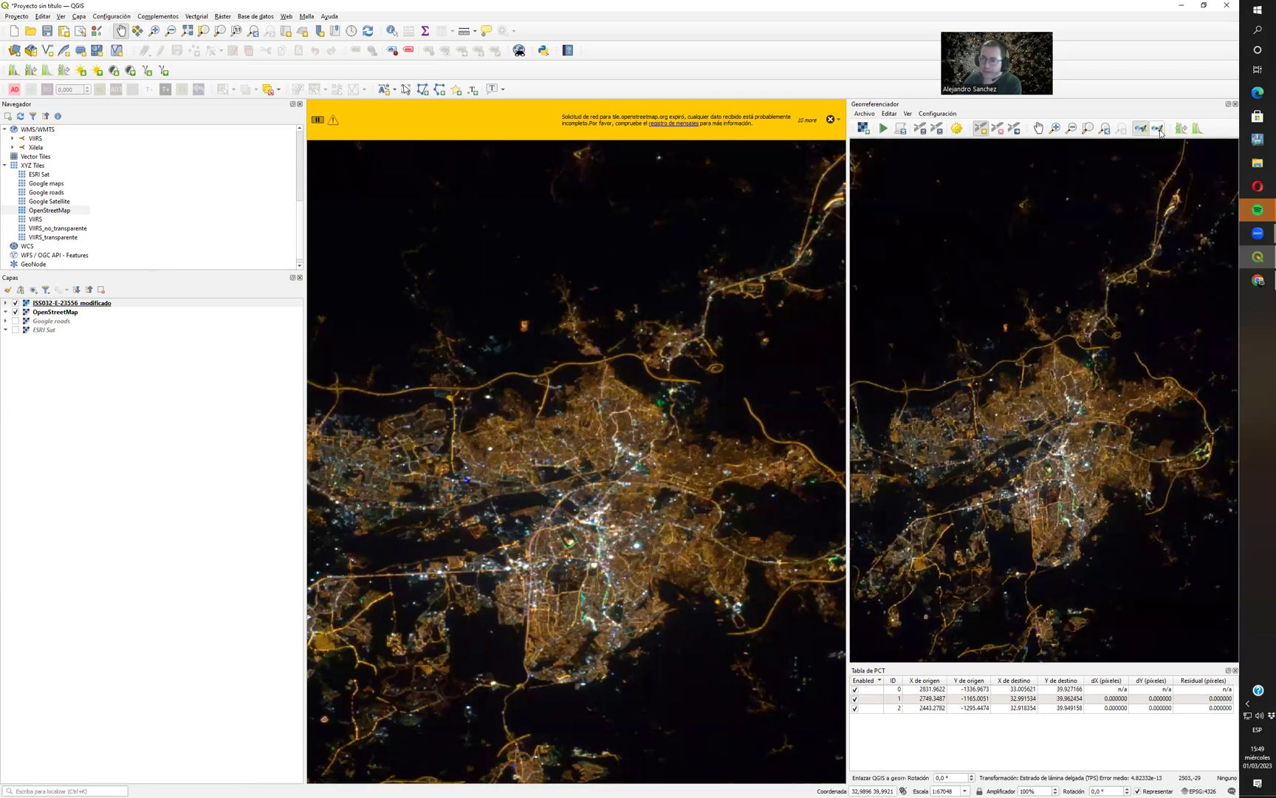
left_click(1158, 130)
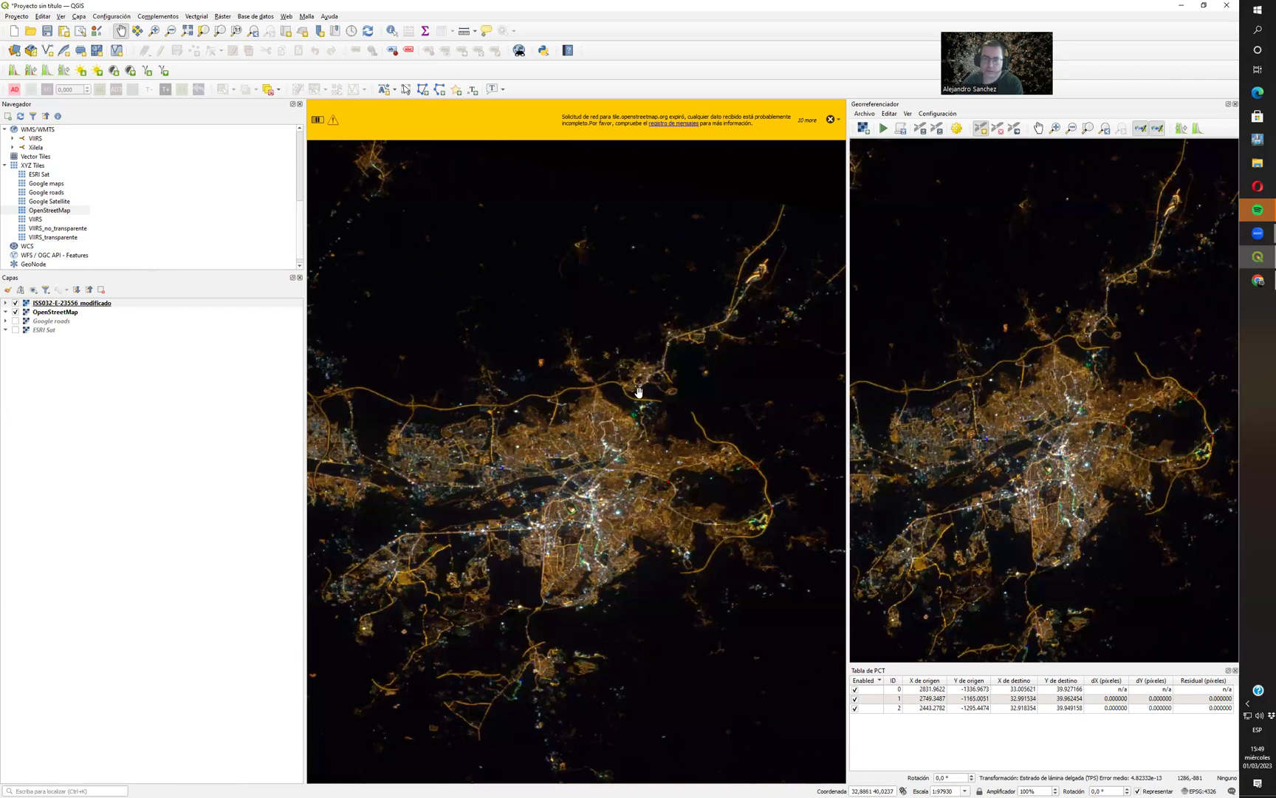
scroll(557, 496, "down", 2)
scroll(556, 496, "down", 1)
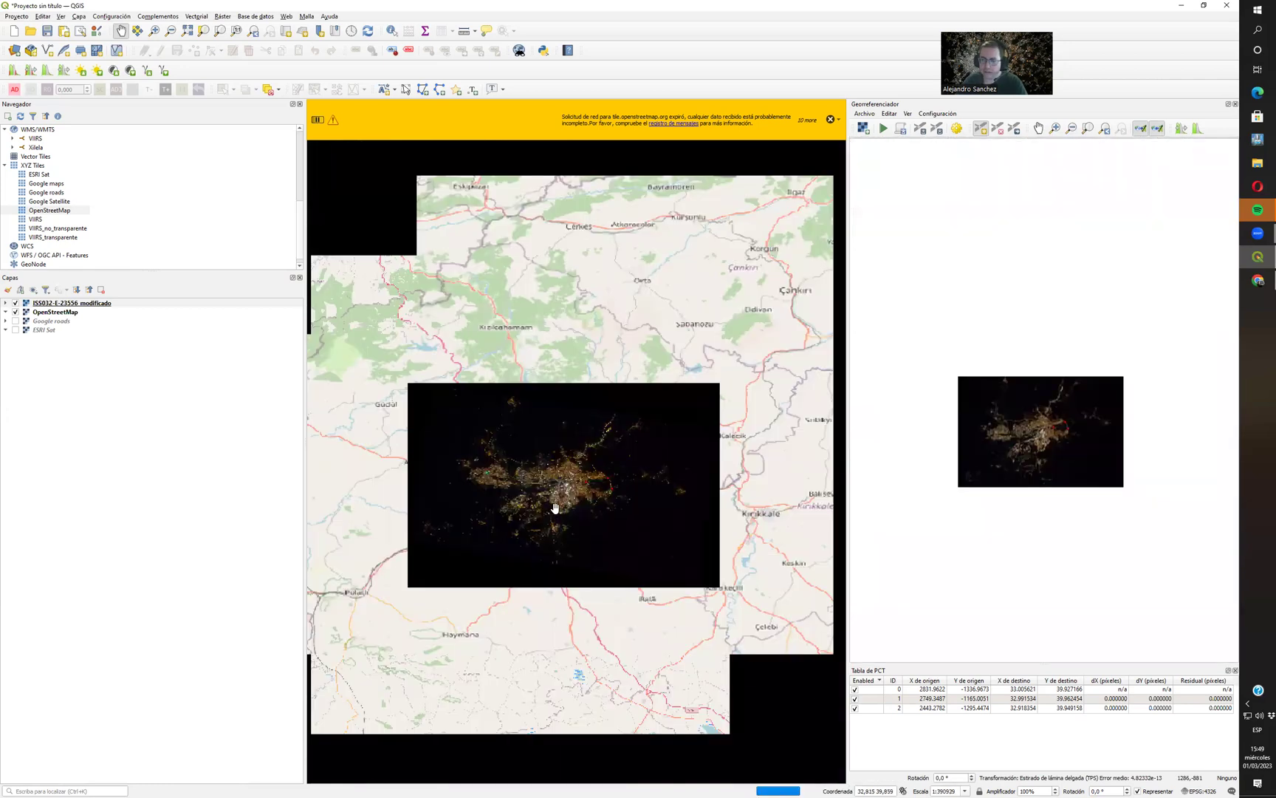
scroll(536, 480, "up", 3)
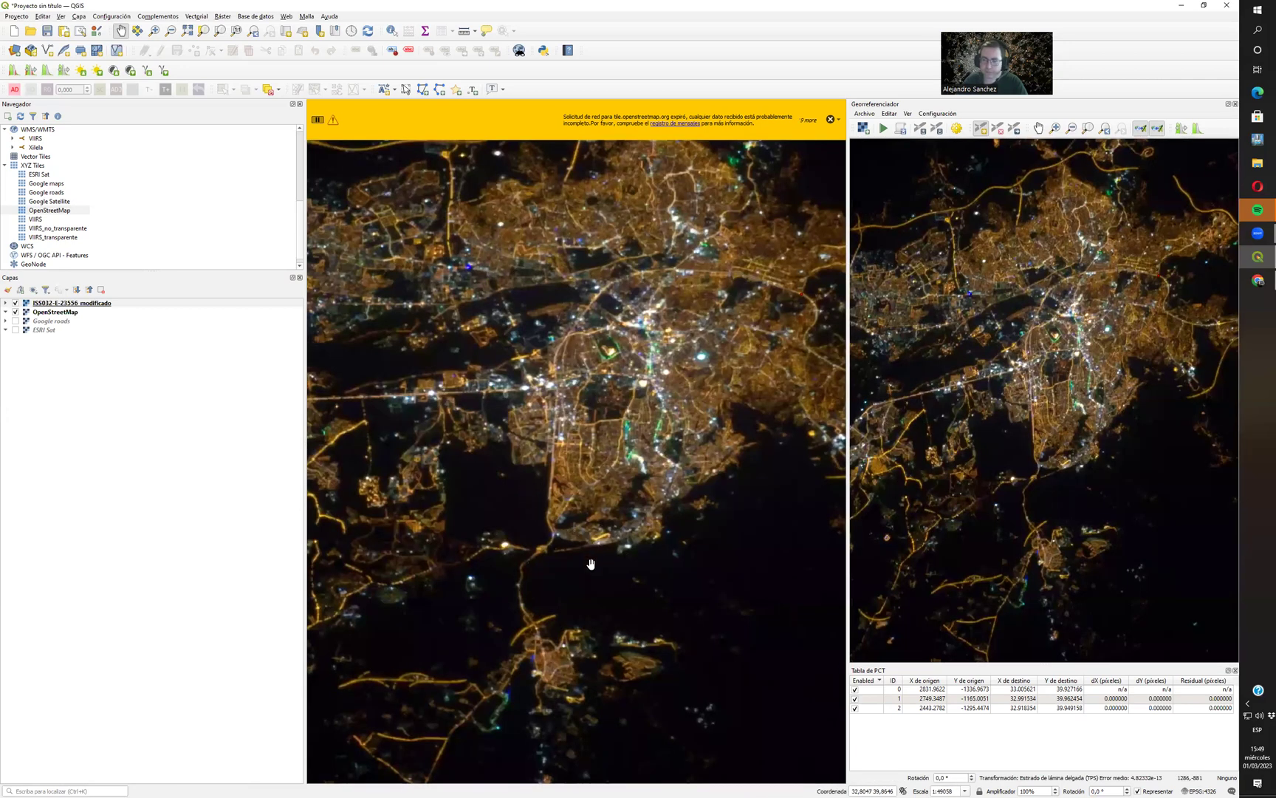
scroll(598, 579, "up", 2)
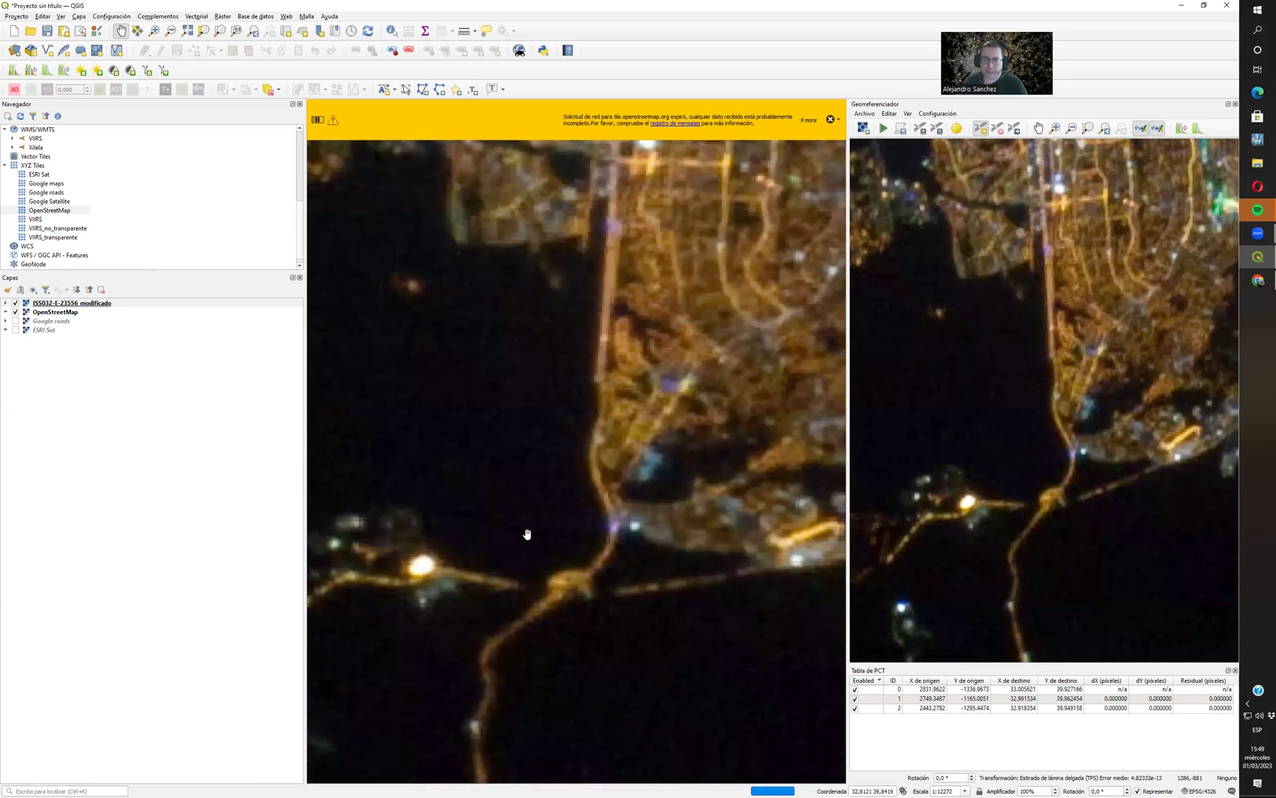
Flick the ISS032-E-23556_modificado layer on and off against OpenStreetMap, leaving it hidden.
left_click(132, 303)
key("space")
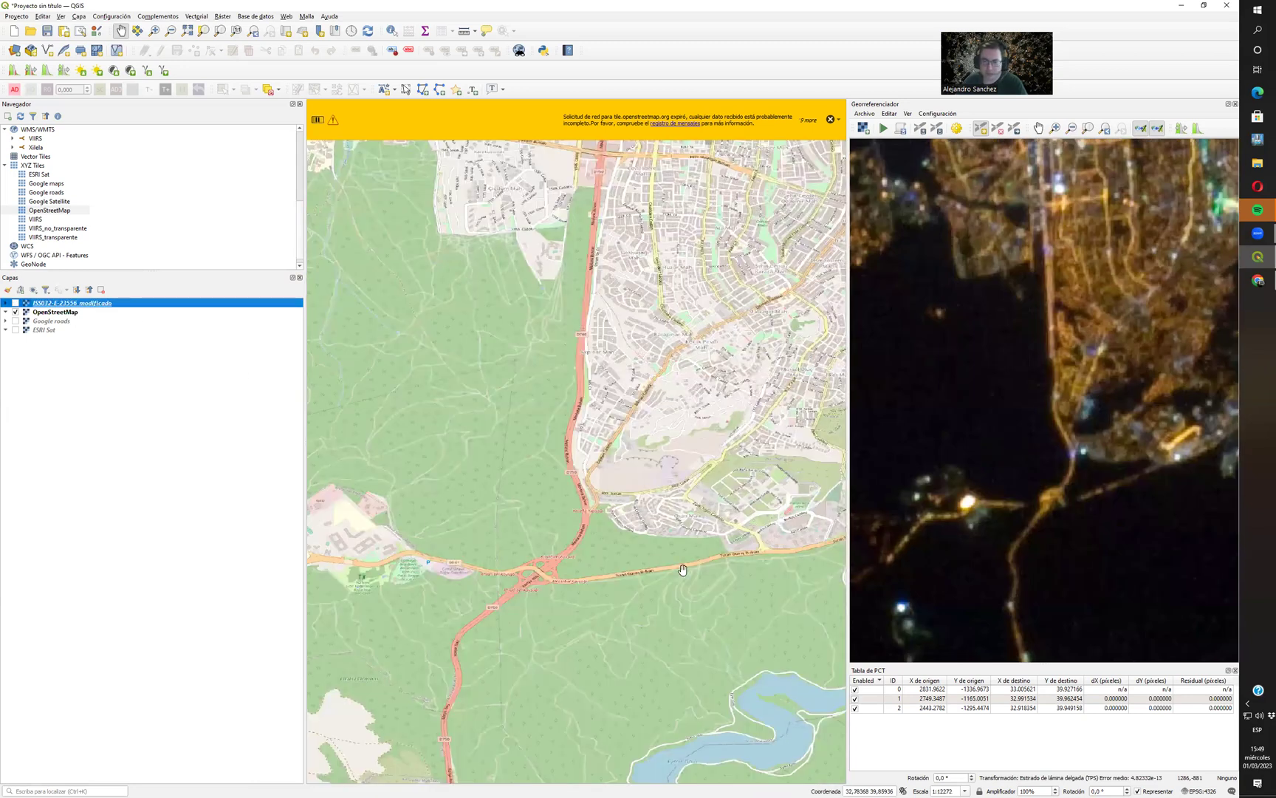
key("space")
key("space")
key("space")
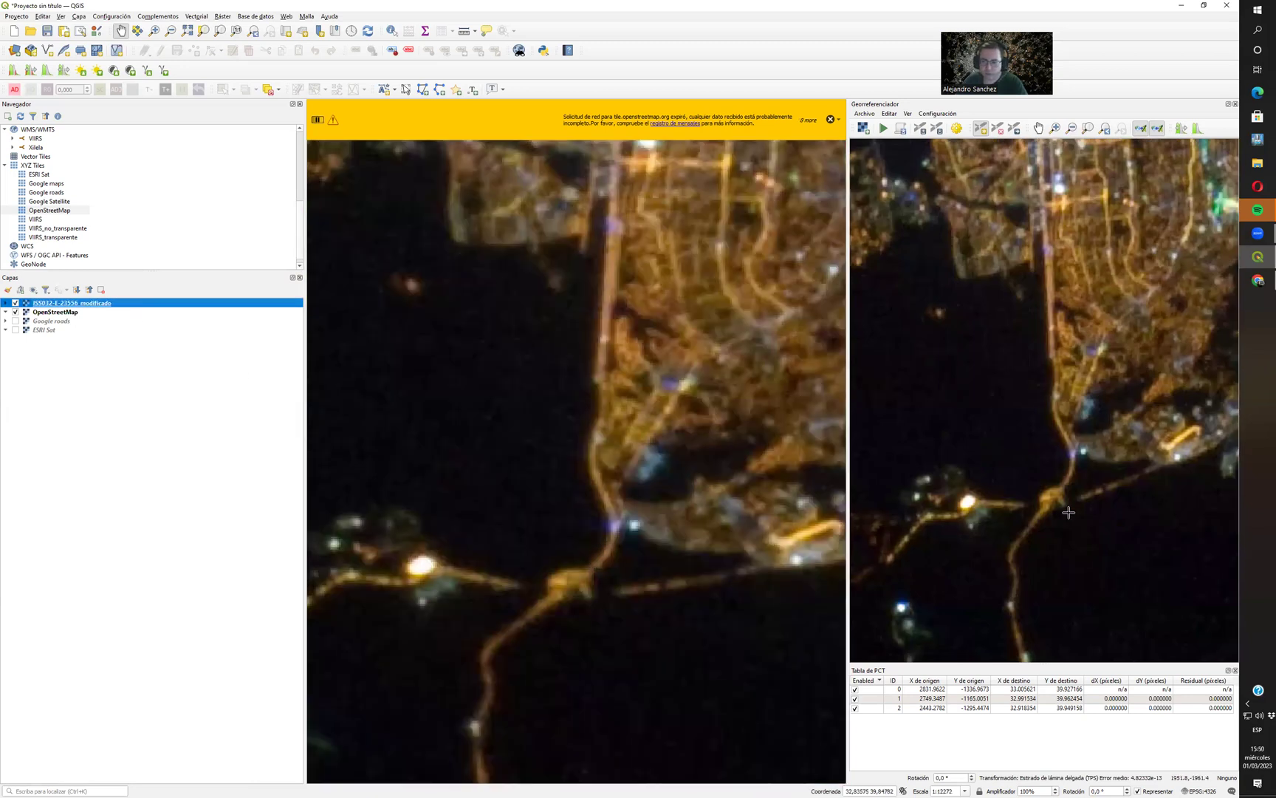
key("space")
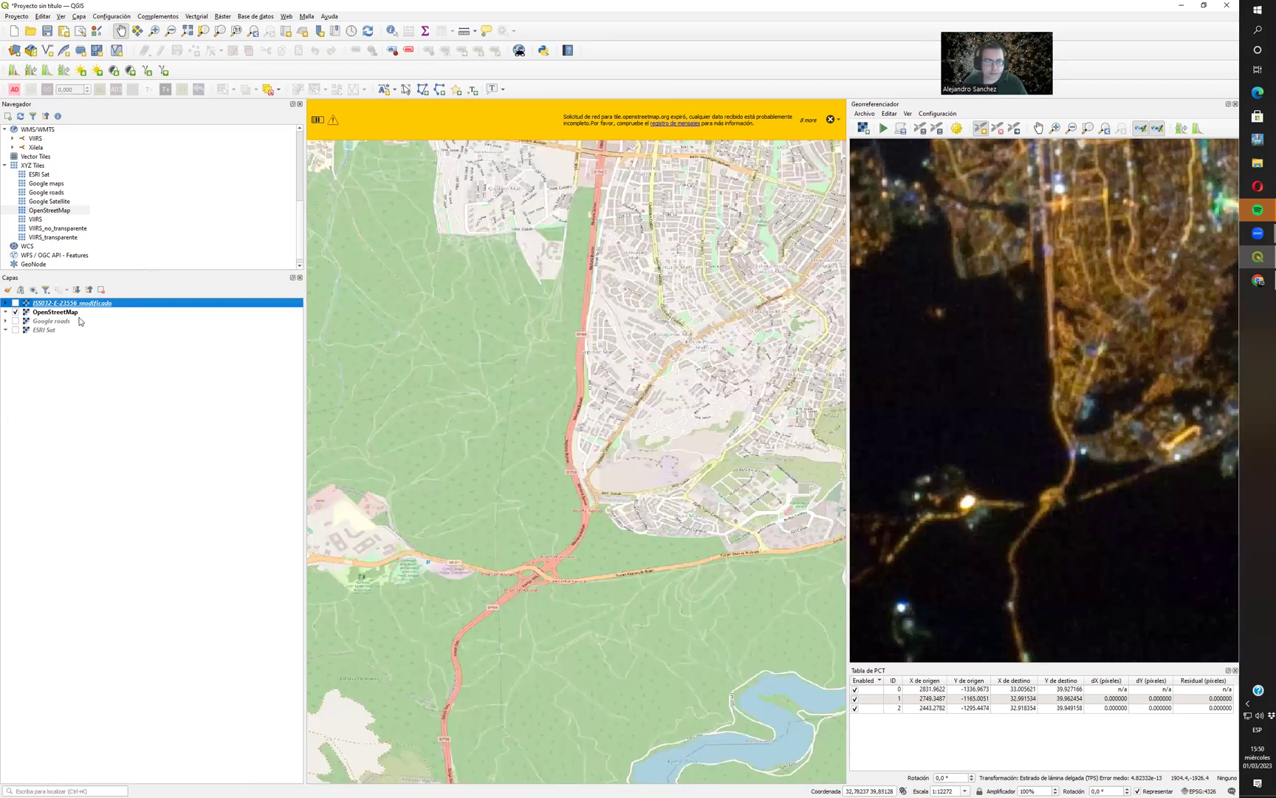
key("space")
key("space")
key("space")
key("space")
key("space")
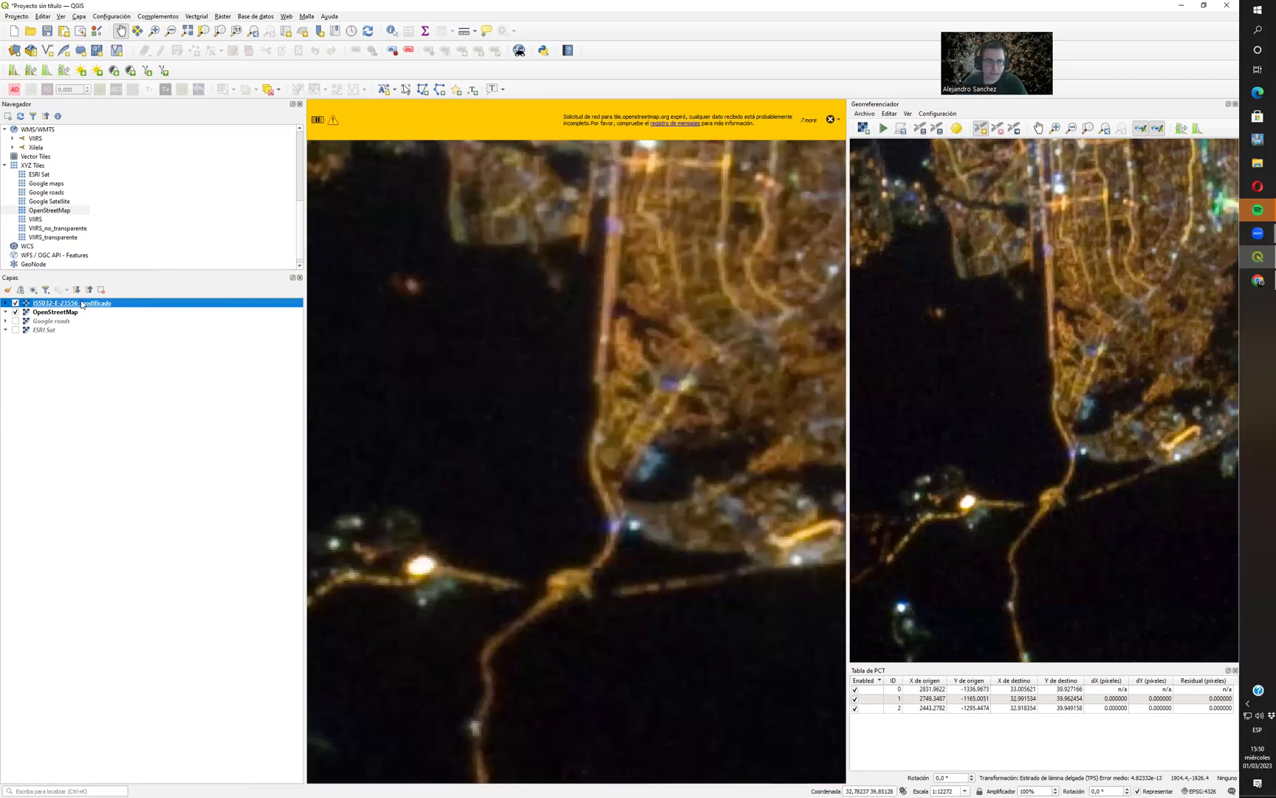
key("space")
key("space")
key("space")
key("space")
key("space")
key("space")
key("space")
key("space")
key("space")
key("space")
key("space")
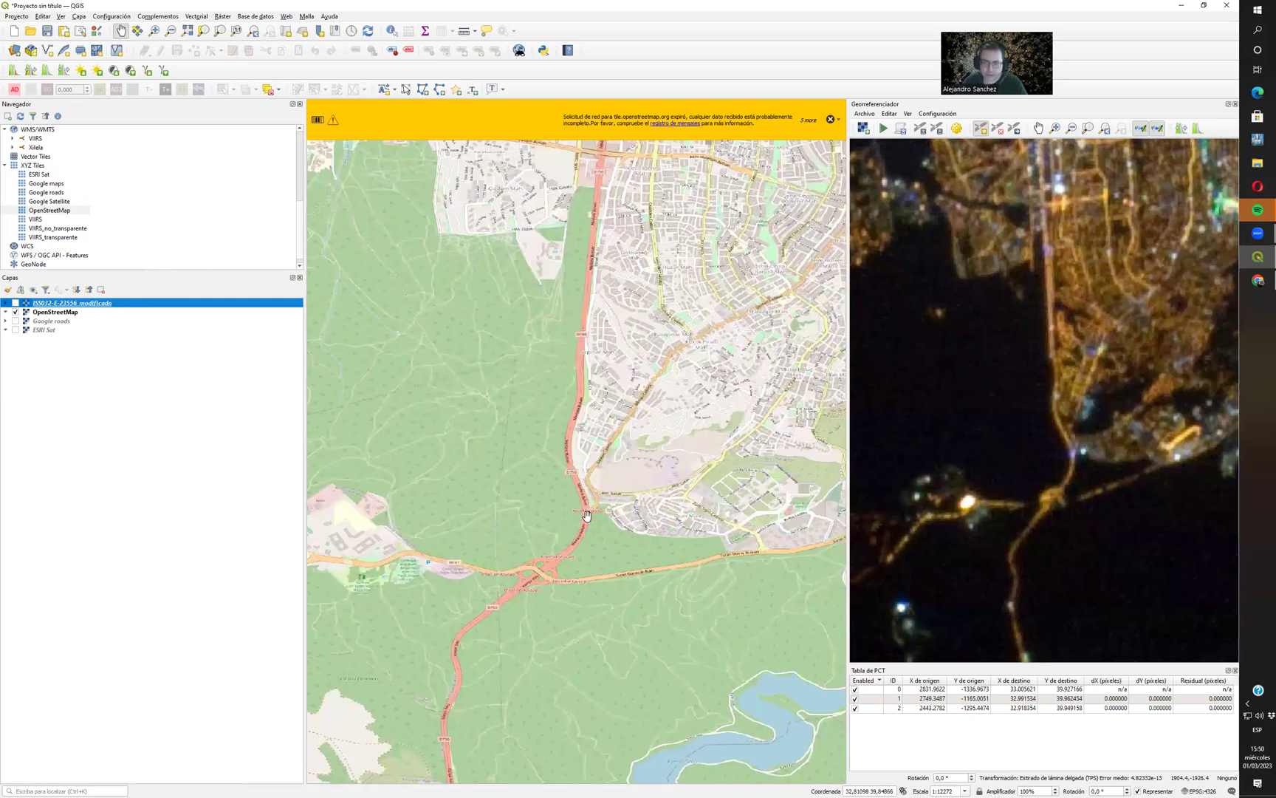
key("space")
key("space")
Add control point 3 at a motorway junction, about 32.811 E, 39.849 N.
scroll(594, 509, "up", 1)
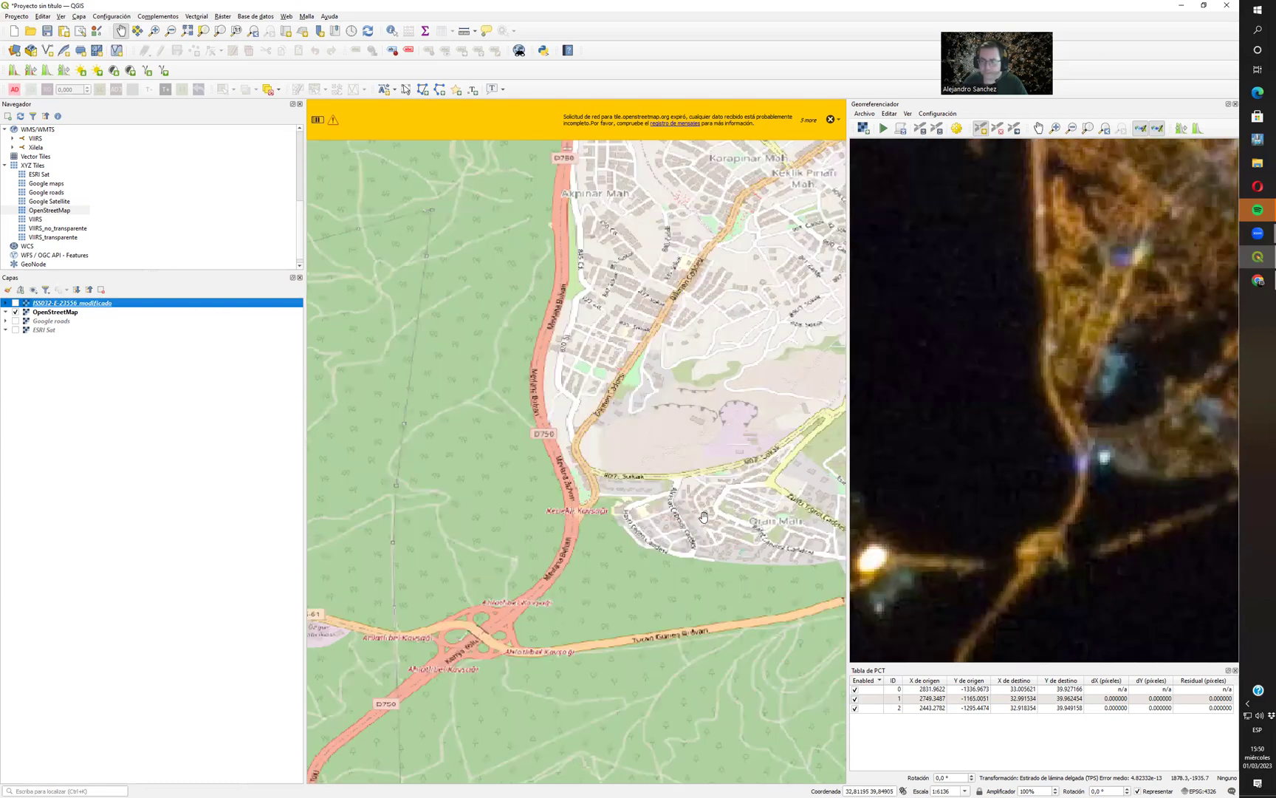
scroll(1173, 494, "up", 2)
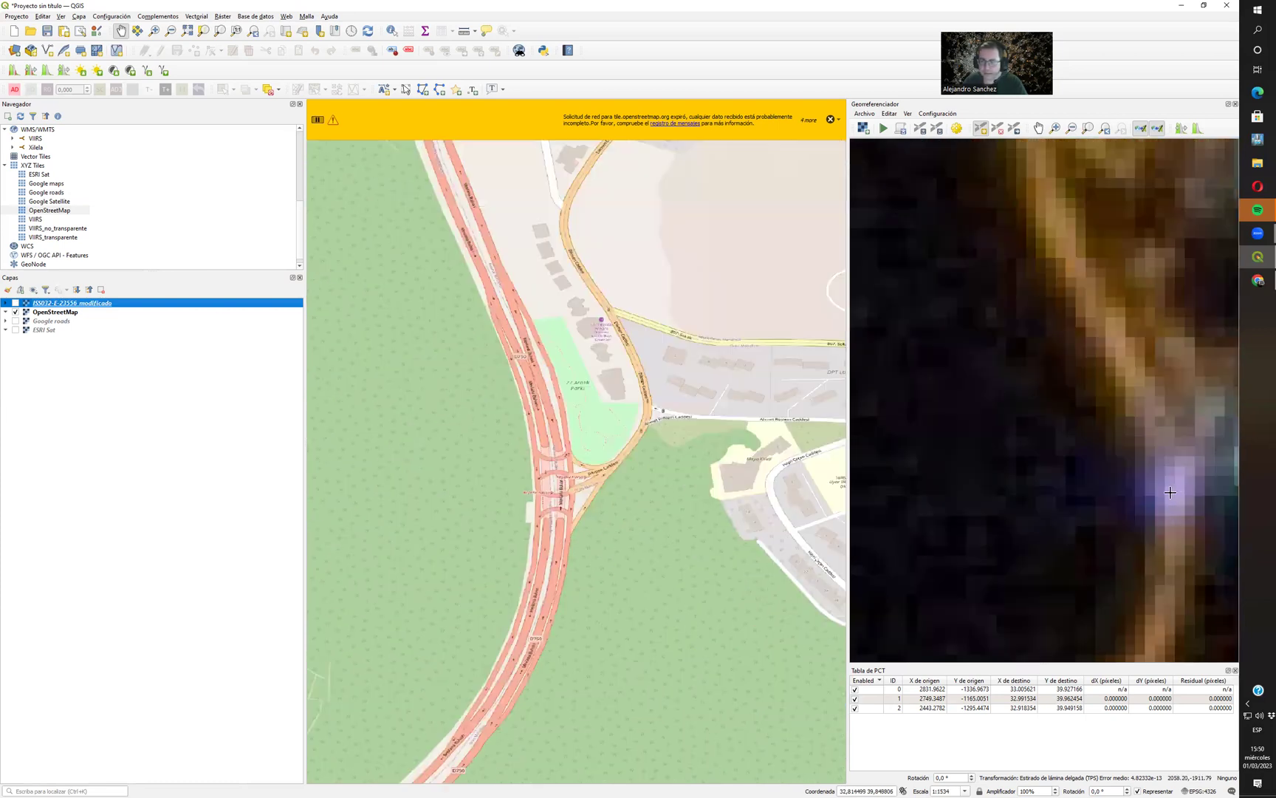
left_click(1170, 491)
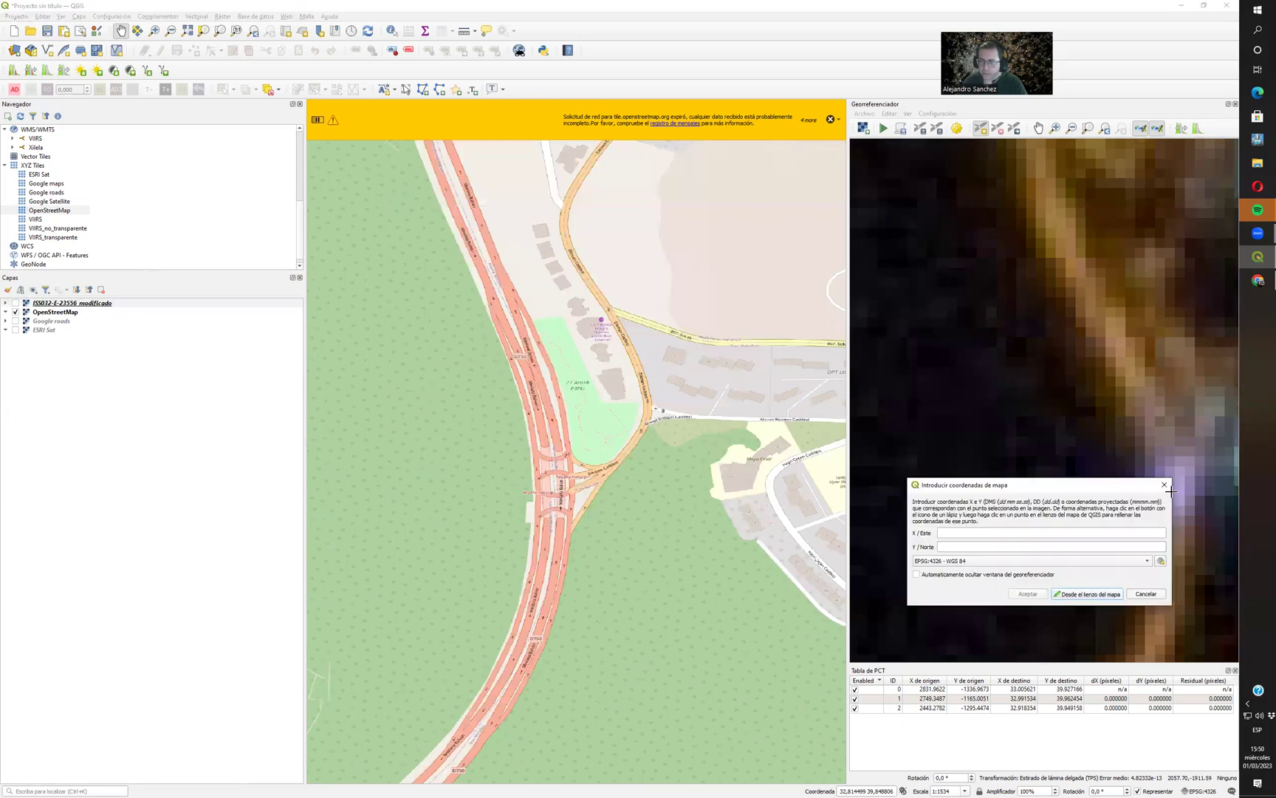
left_click(1075, 595)
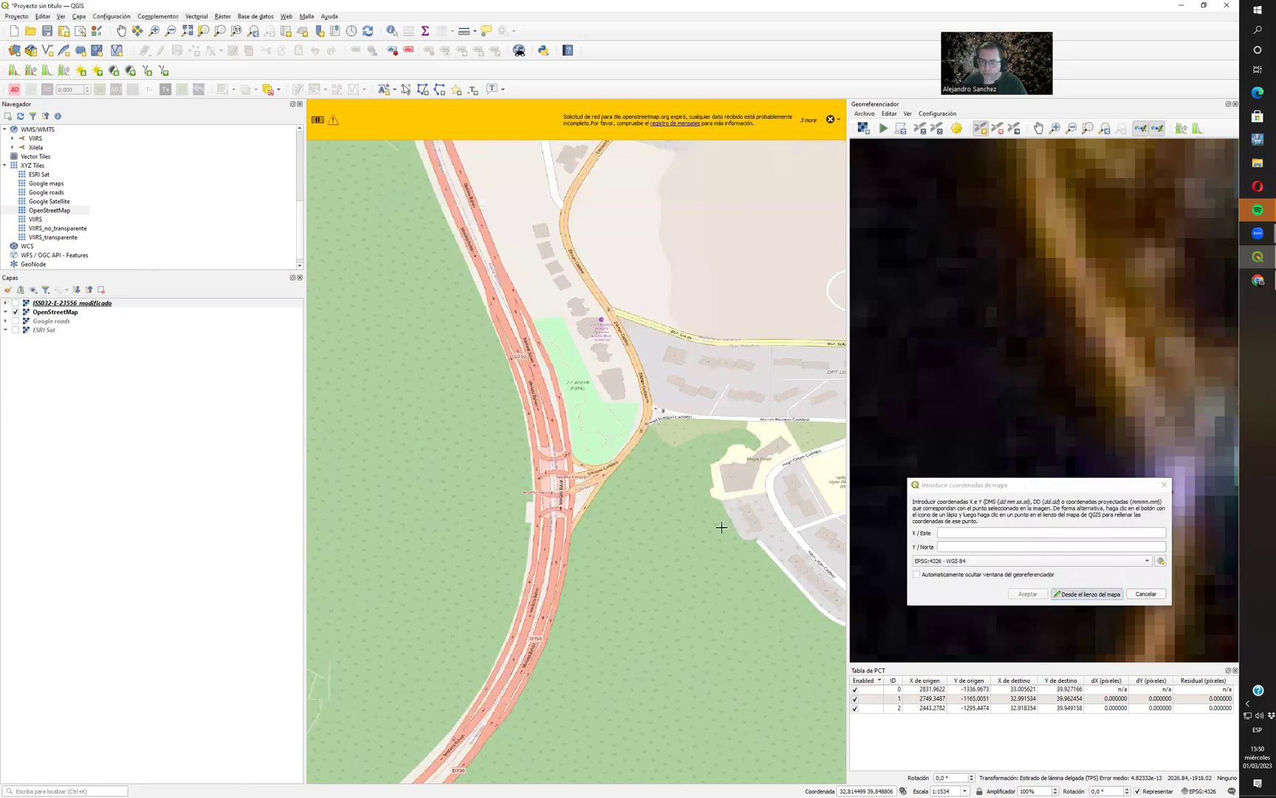
left_click(553, 483)
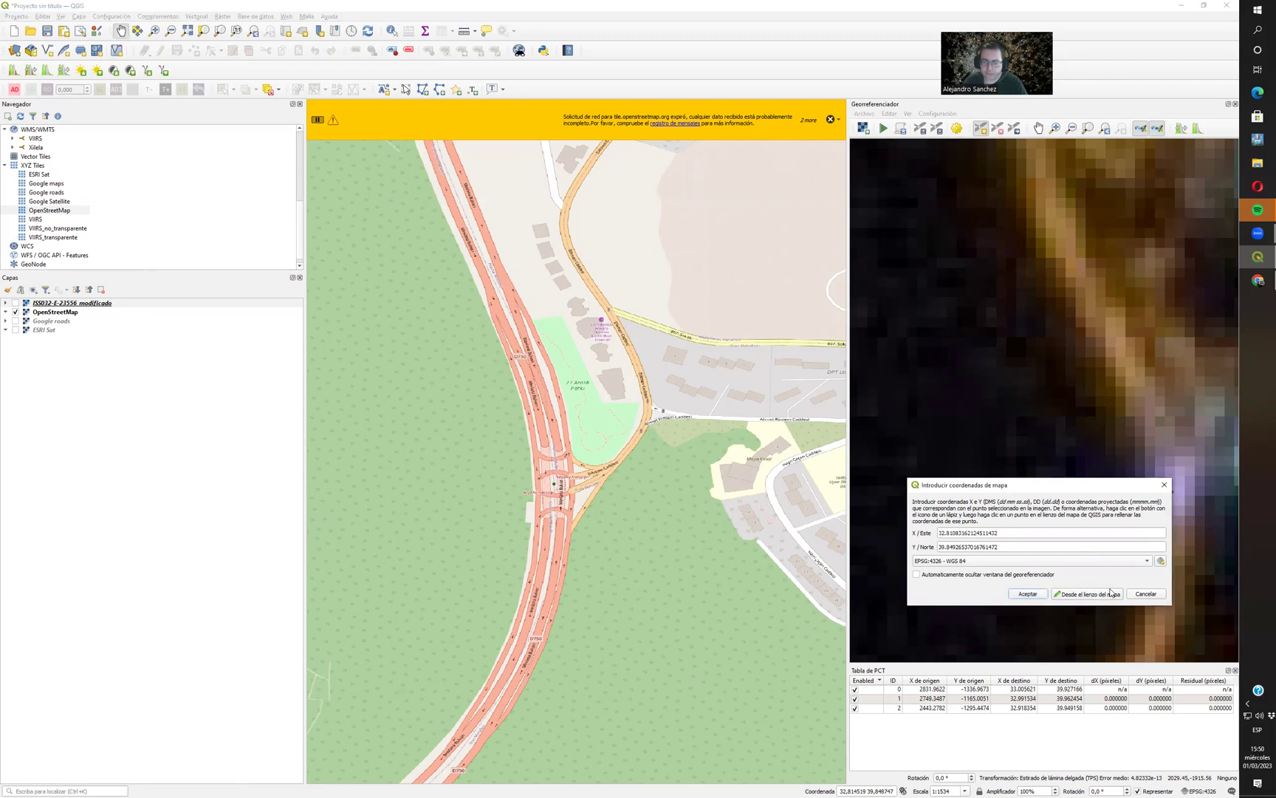
left_click(1020, 595)
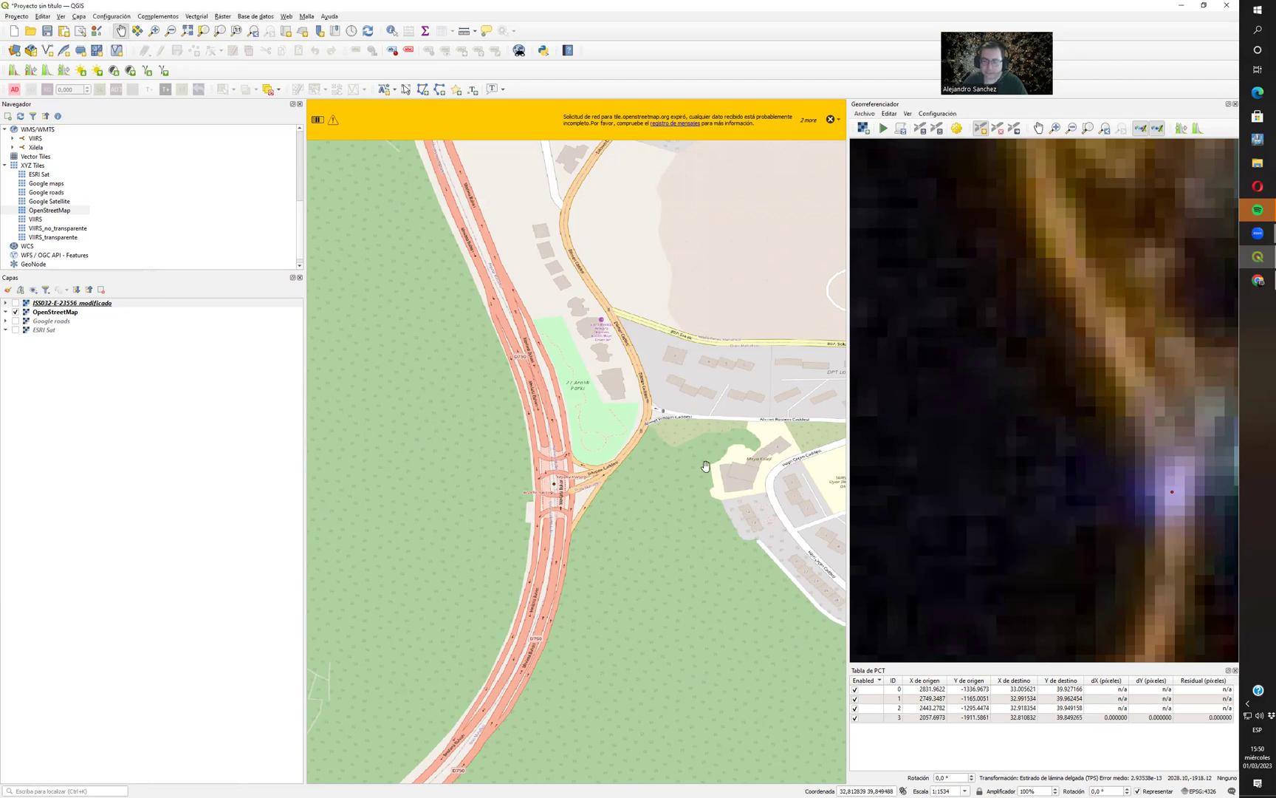
scroll(705, 466, "down", 1)
scroll(738, 443, "down", 2)
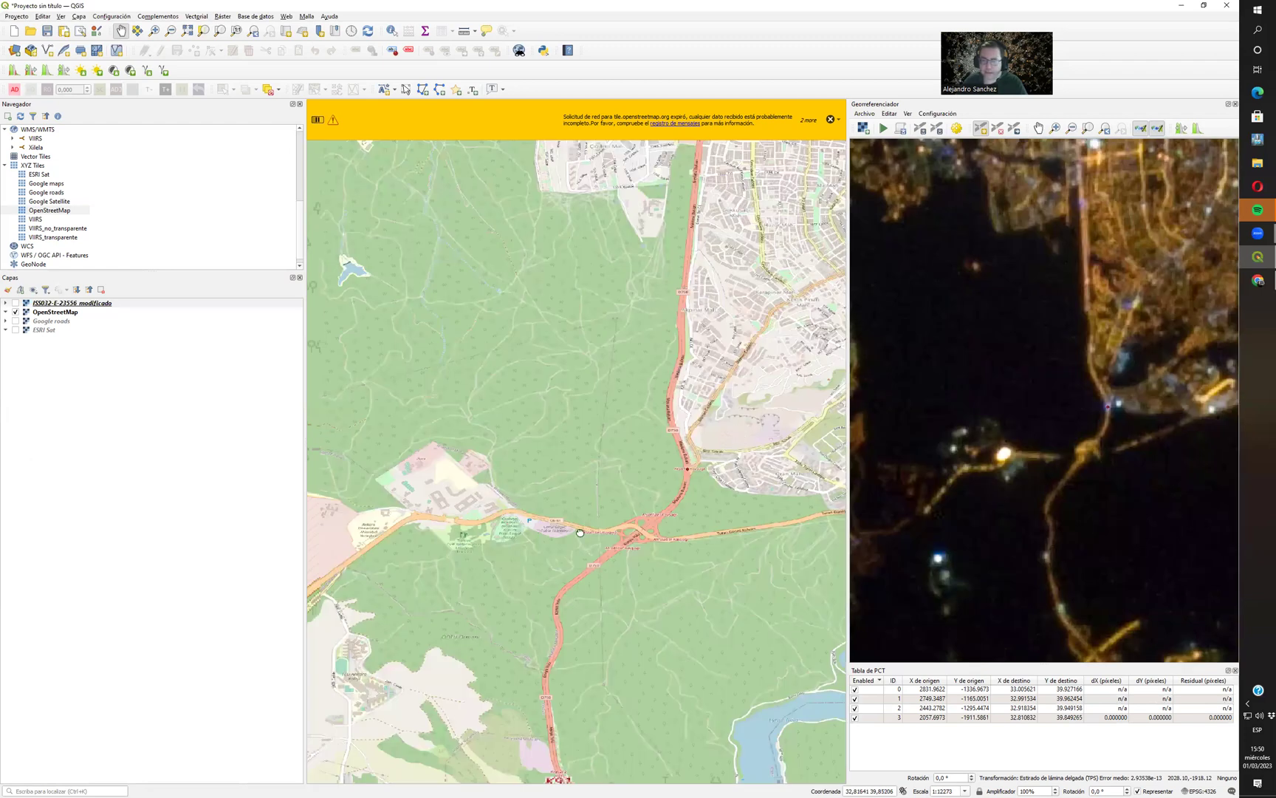
scroll(920, 222, "down", 2)
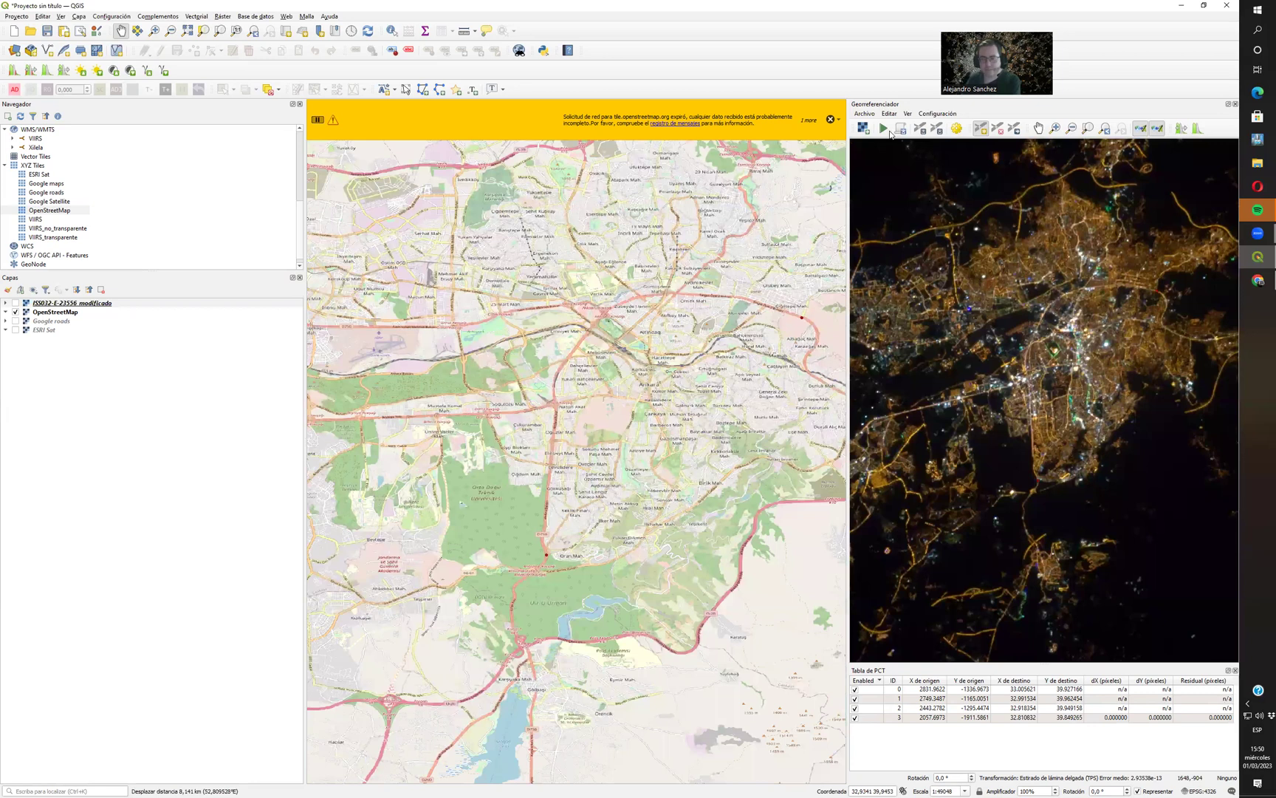
Rerun georeferencing with four GCPs and flick the new layer on and off against OpenStreetMap.
left_click(883, 128)
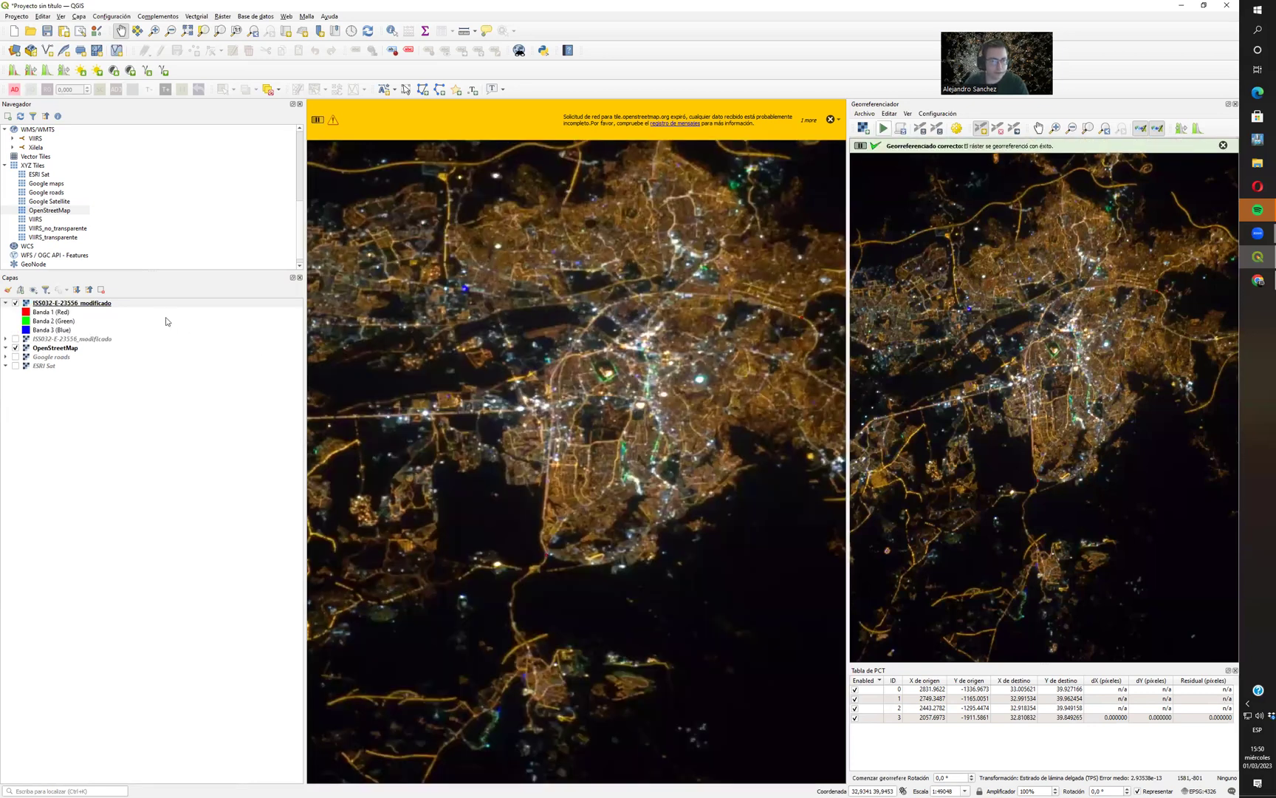
left_click(133, 305)
key("space")
key("space")
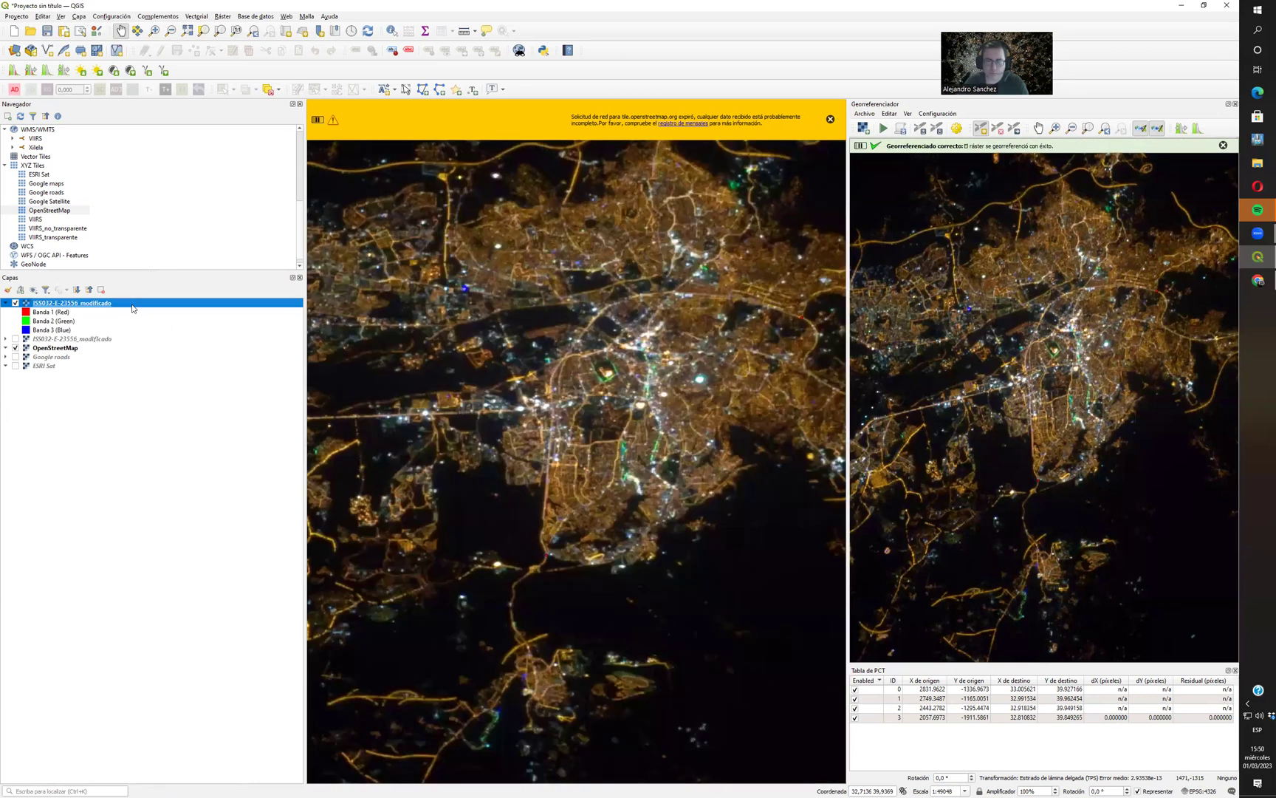
key("space")
key("space")
key("space")
key("space")
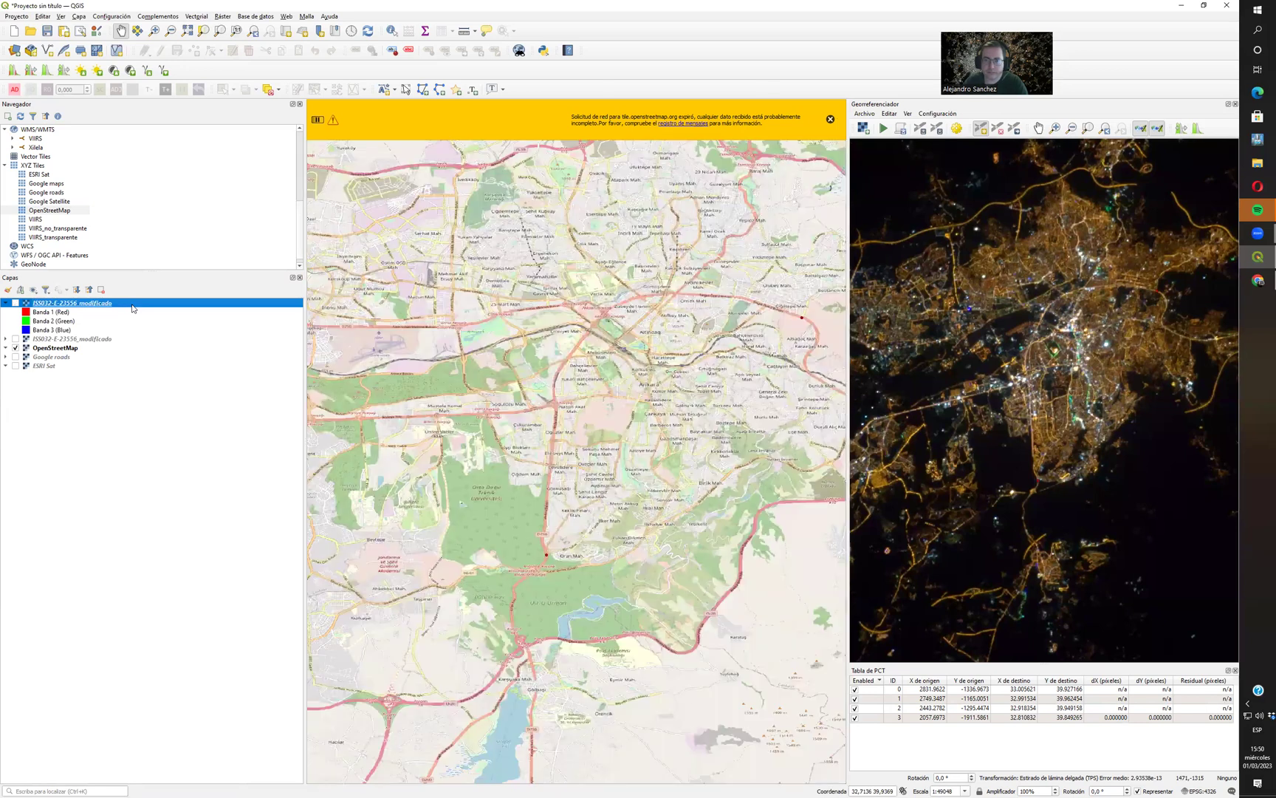
key("space")
key("space")
key("space")
key("space")
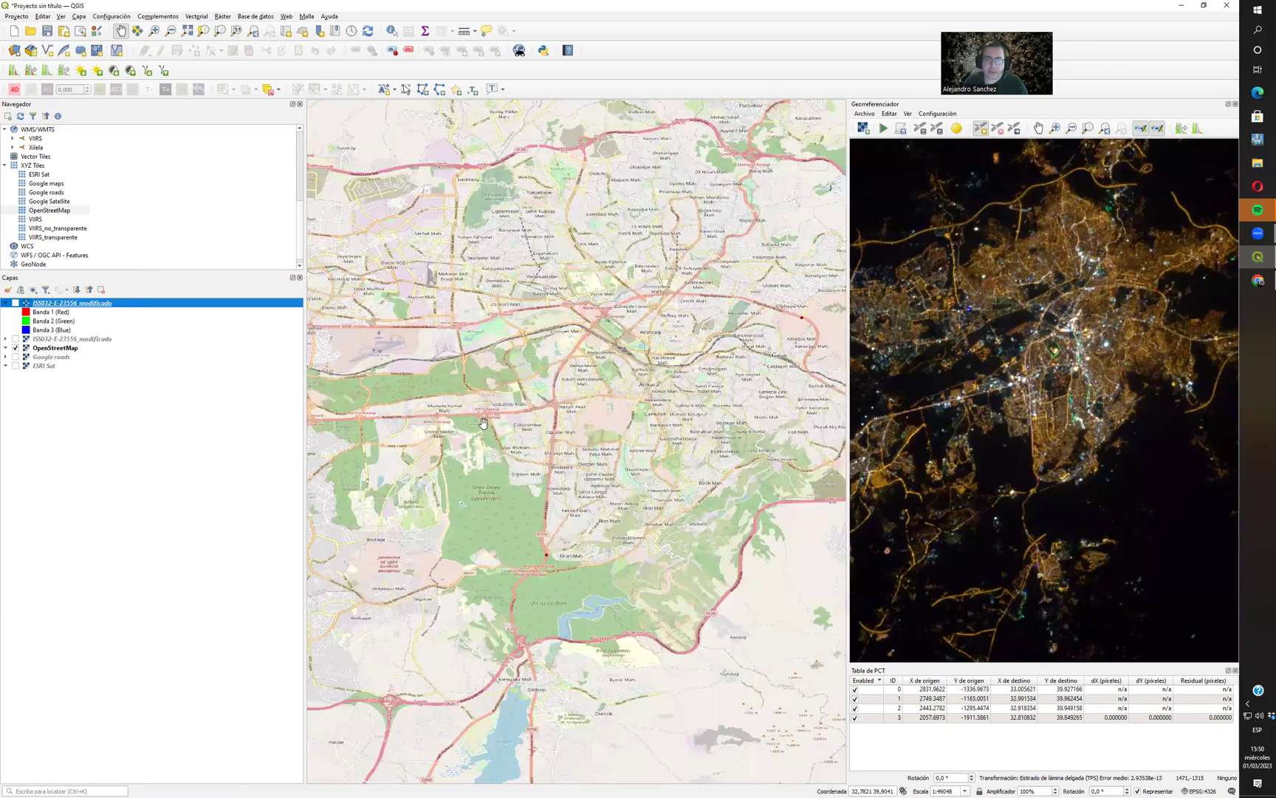
key("space")
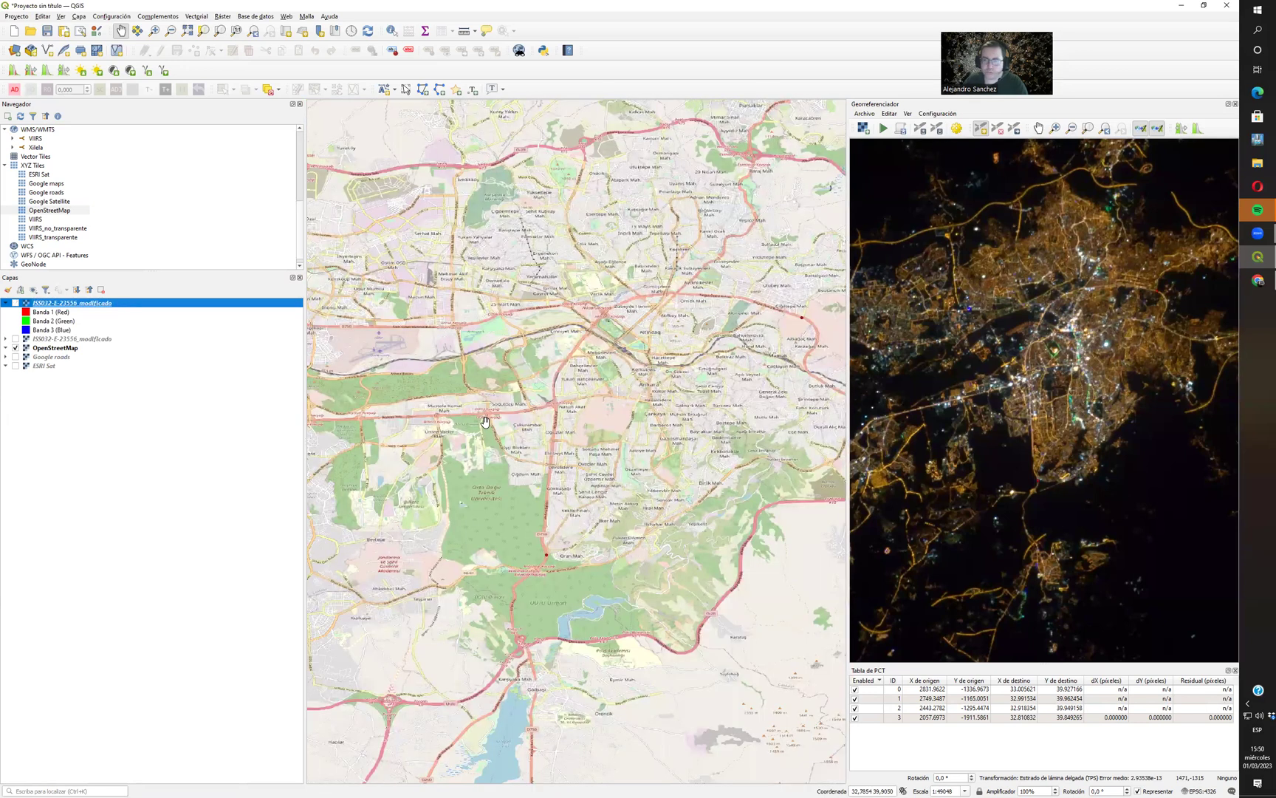
Recheck the night image's alignment with the street map, leaving the layer hidden.
scroll(523, 514, "down", 1)
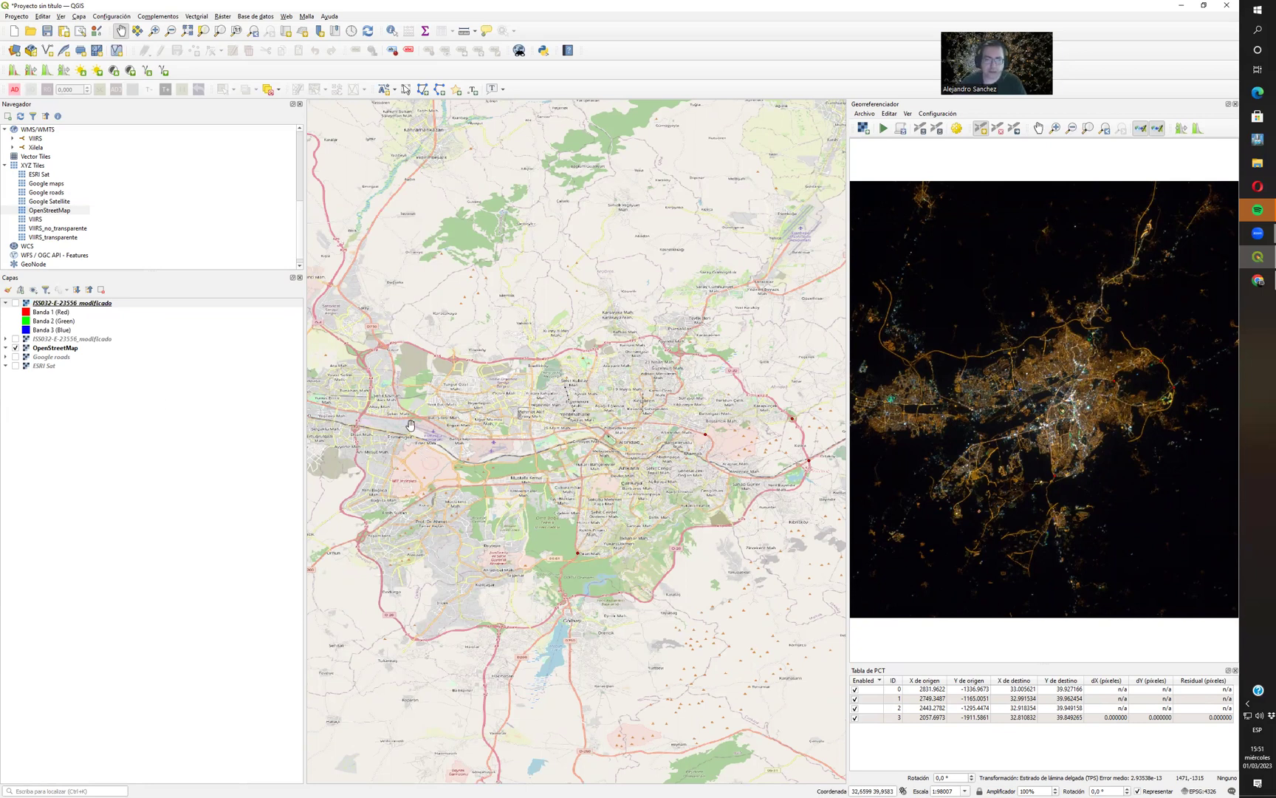
left_click(140, 300)
key("space")
key("space")
key("space")
key("space")
key("space")
key("space")
key("space")
key("space")
key("space")
key("space")
key("space")
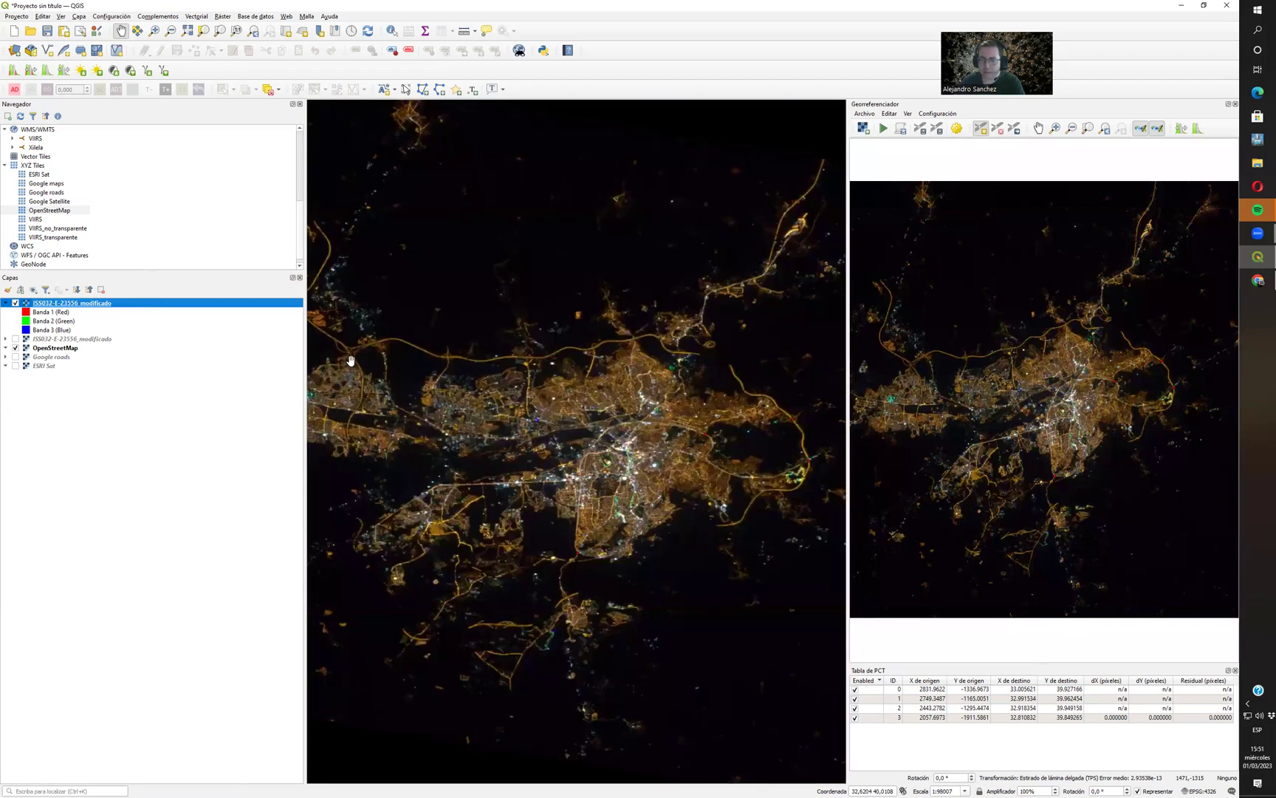
key("space")
key("space")
key("space")
key("space")
key("space")
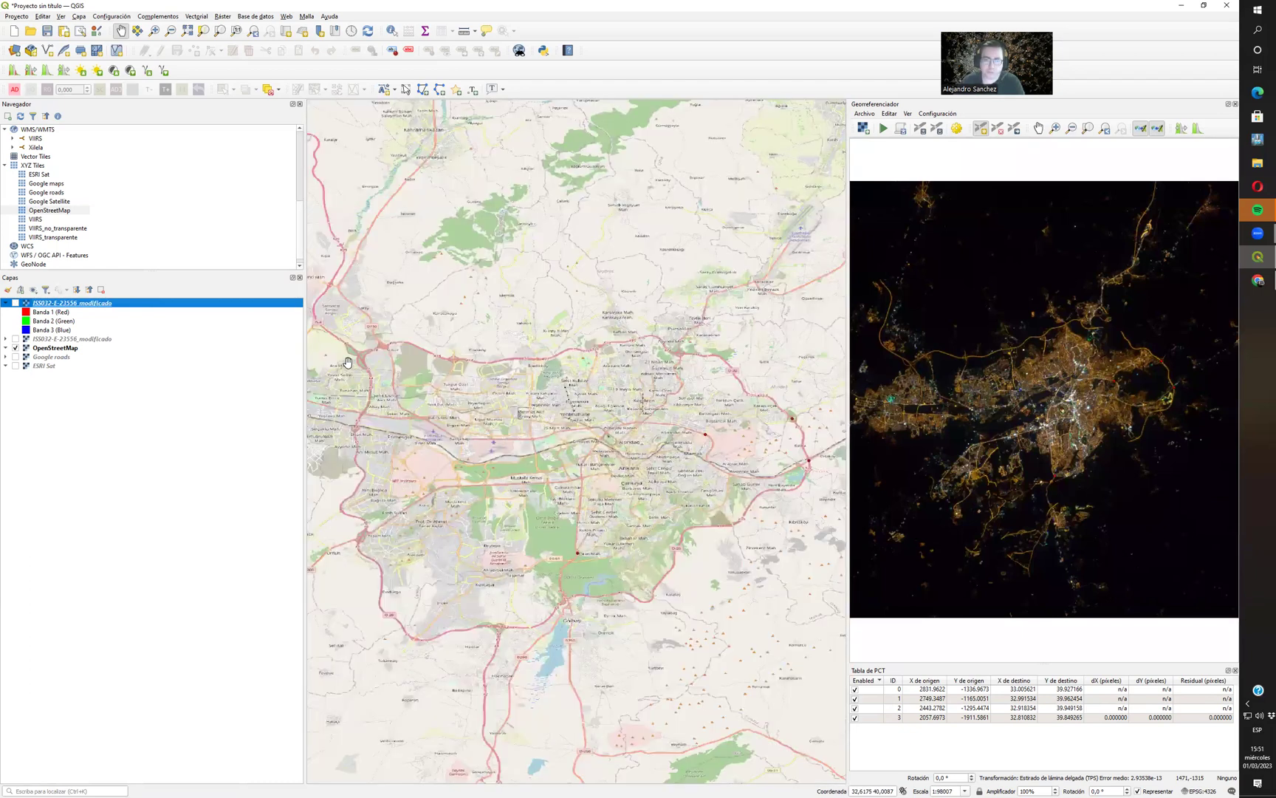
key("space")
key("space")
left_click_drag(381, 379, 391, 380)
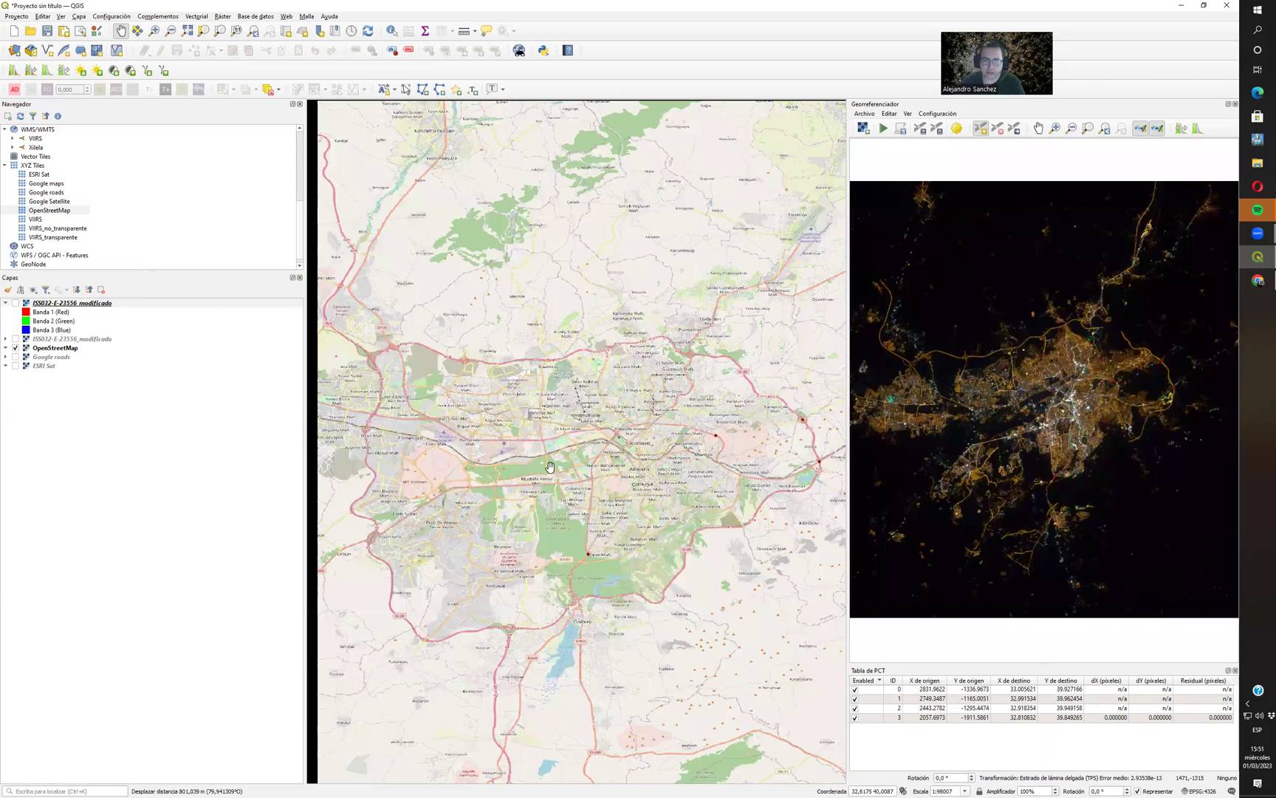
Pair the photo's highway interchange with the OpenStreetMap interchange as point row 4 (about 32.826 E, 40.016 N).
scroll(551, 463, "up", 4)
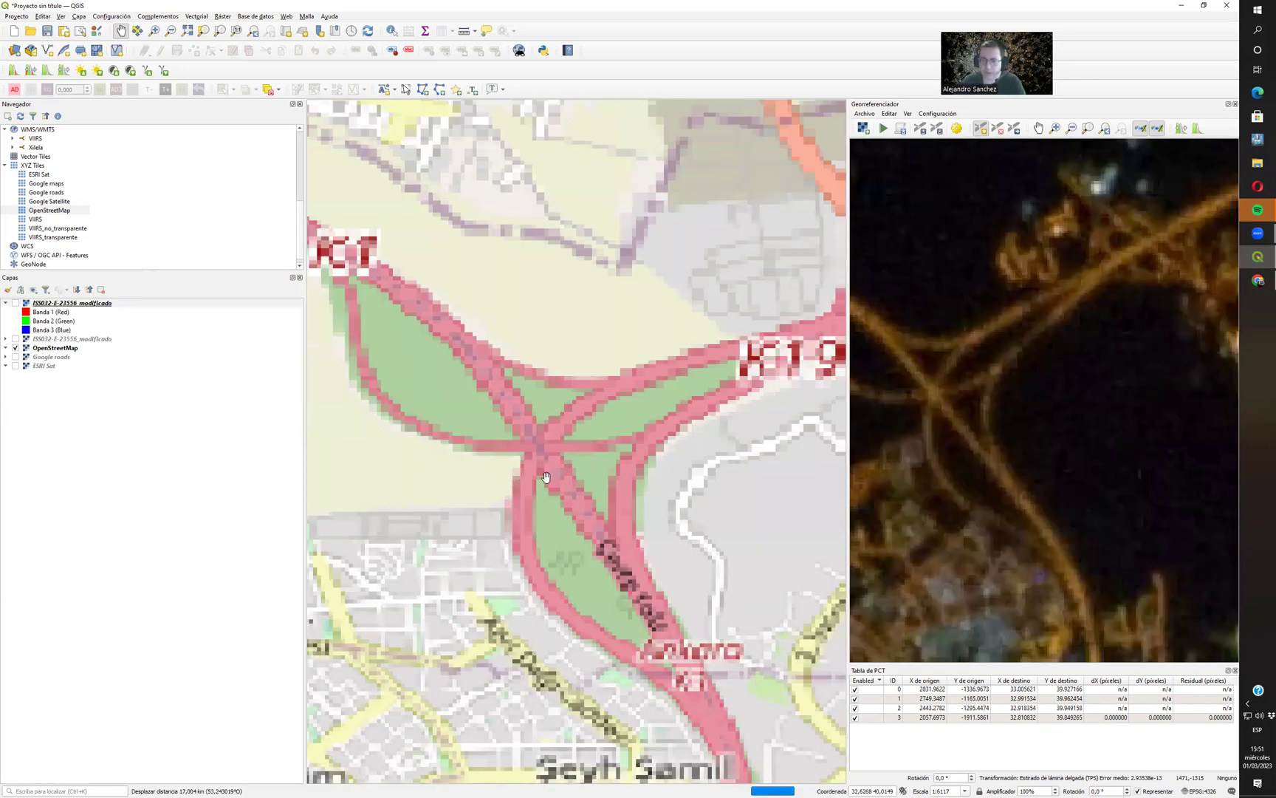
left_click_drag(594, 491, 650, 489)
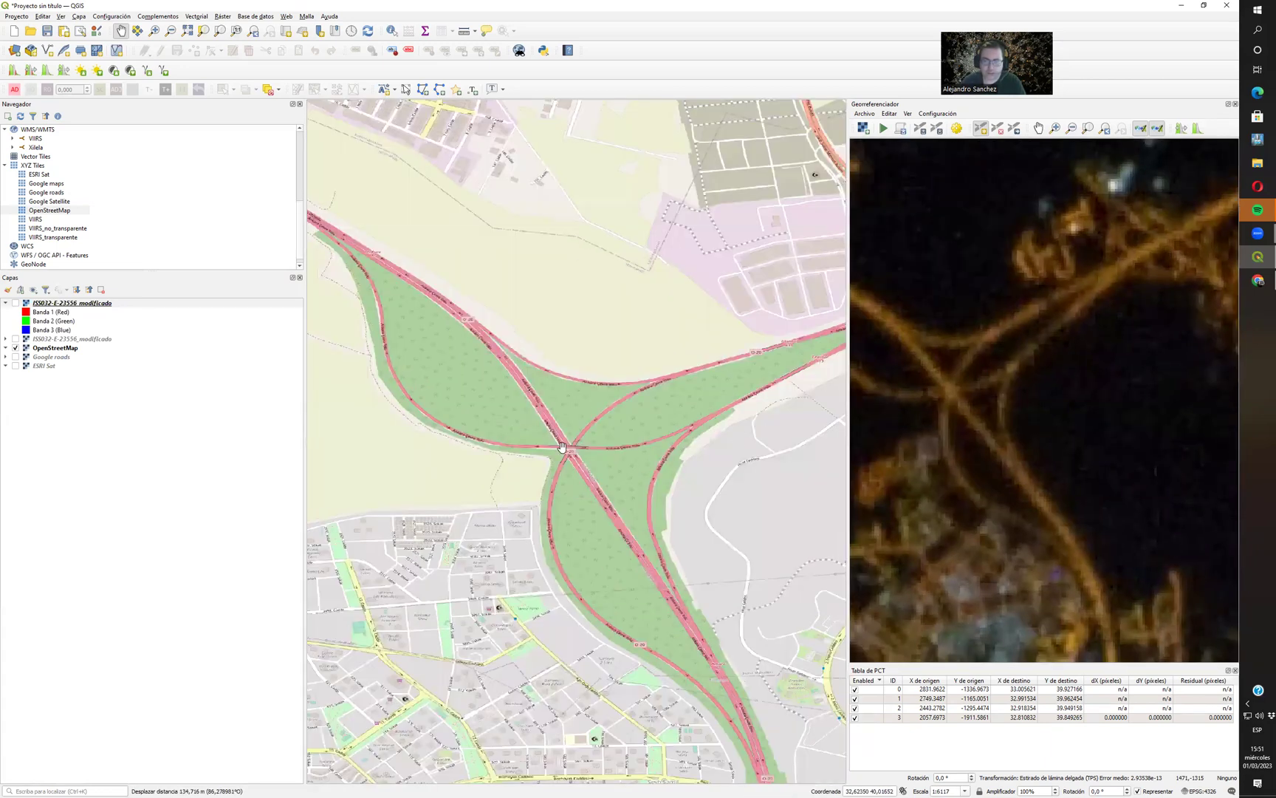
scroll(819, 429, "up", 1)
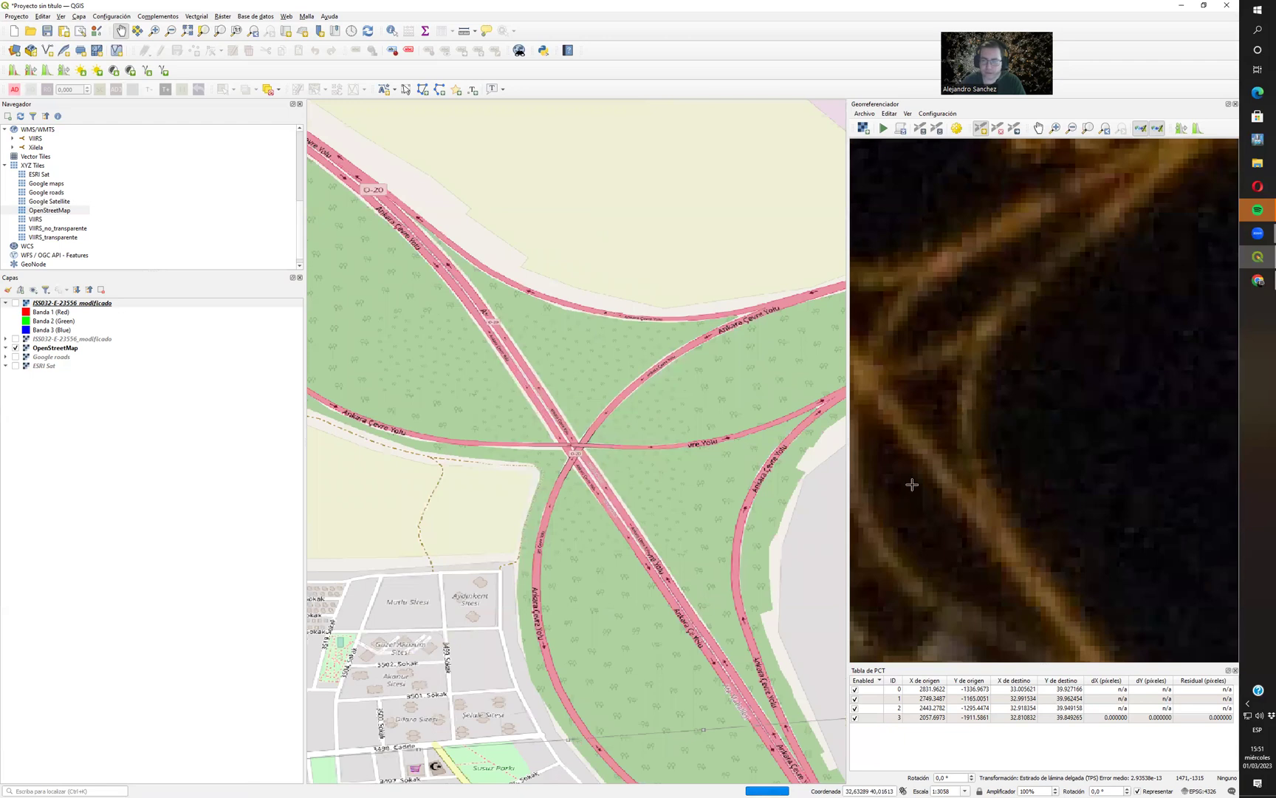
scroll(607, 467, "down", 2)
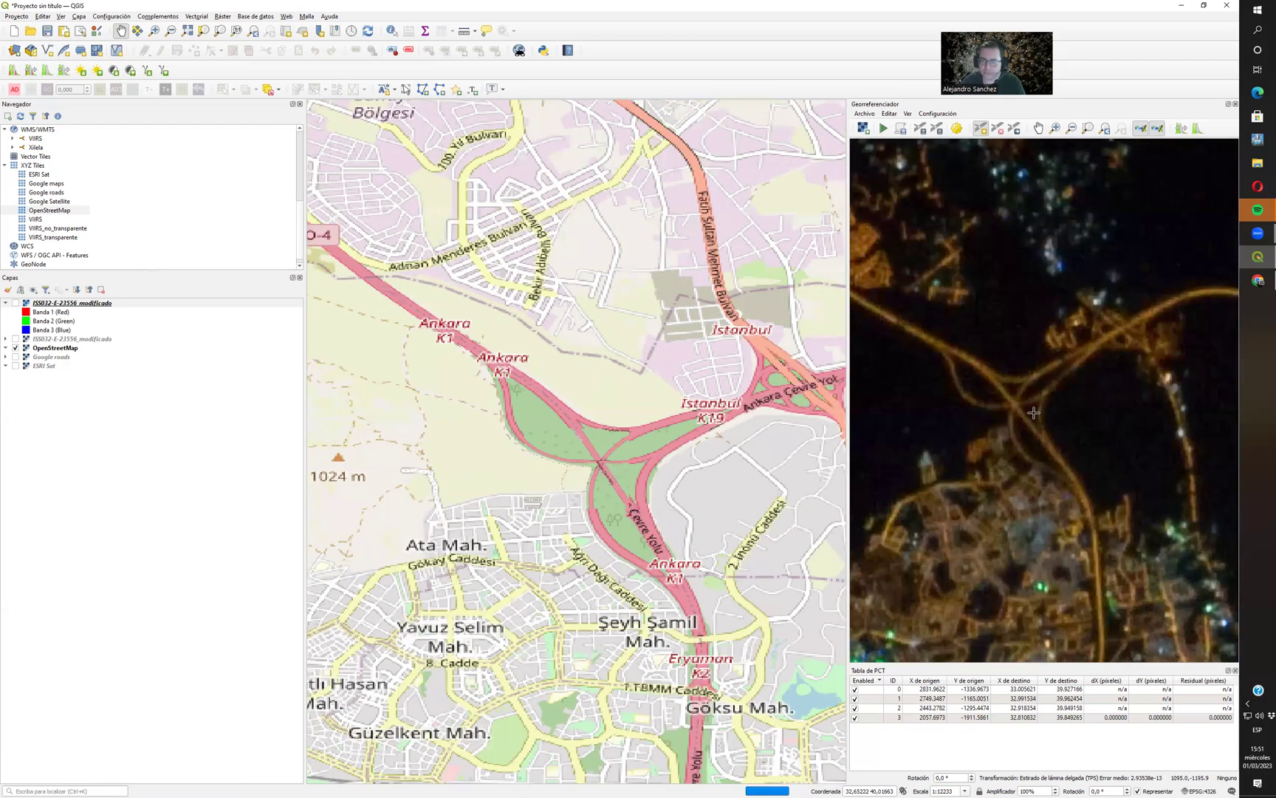
scroll(983, 442, "up", 1)
left_click(993, 398)
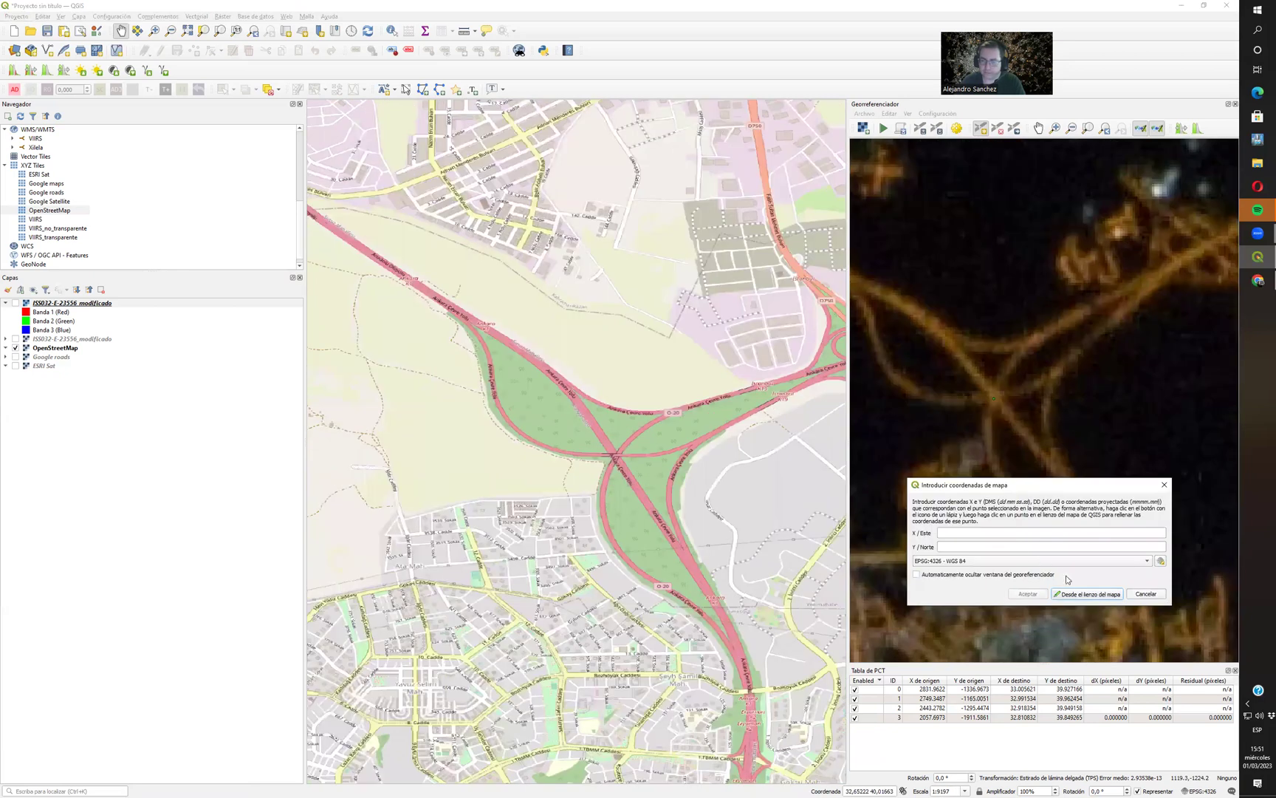
left_click(614, 457)
left_click(614, 457)
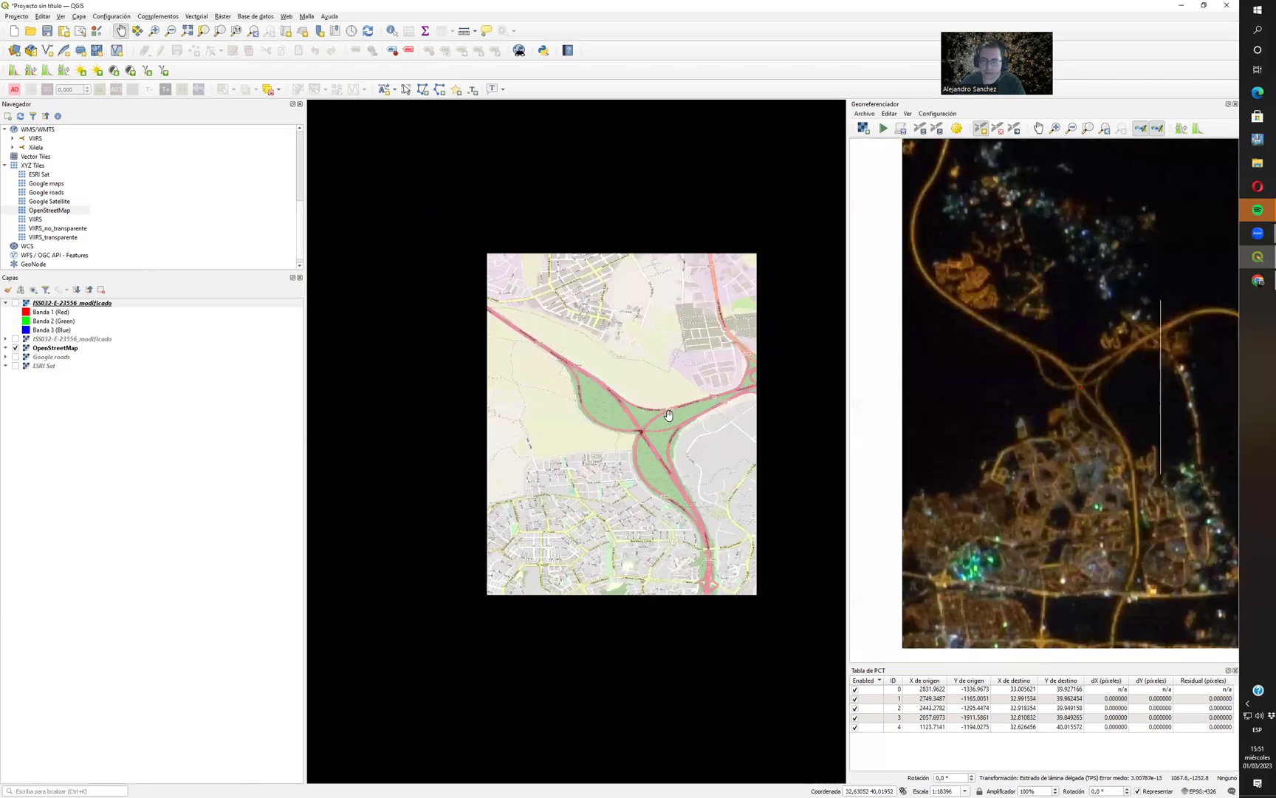
Zoom toward Haymana Bulvarı and flick the night image to compare road positions.
scroll(679, 418, "down", 3)
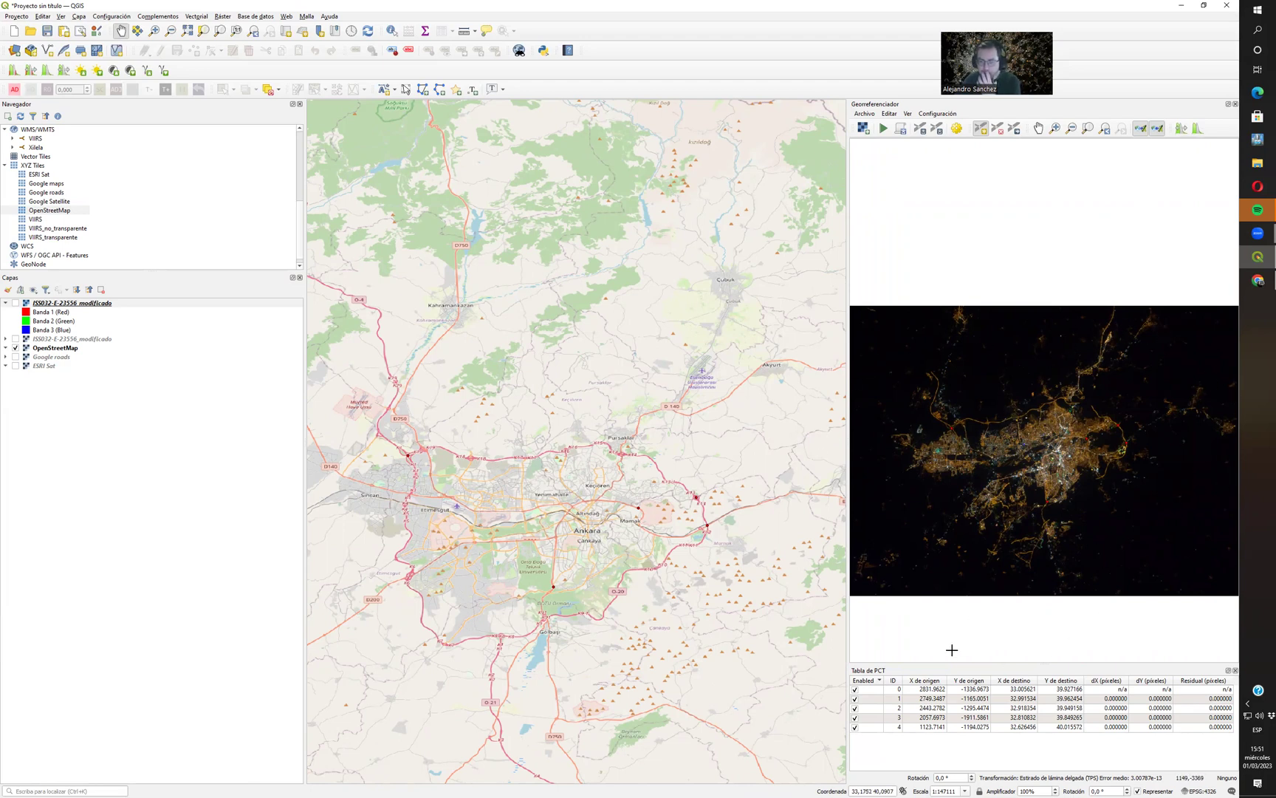
scroll(1026, 574, "up", 2)
scroll(671, 615, "up", 4)
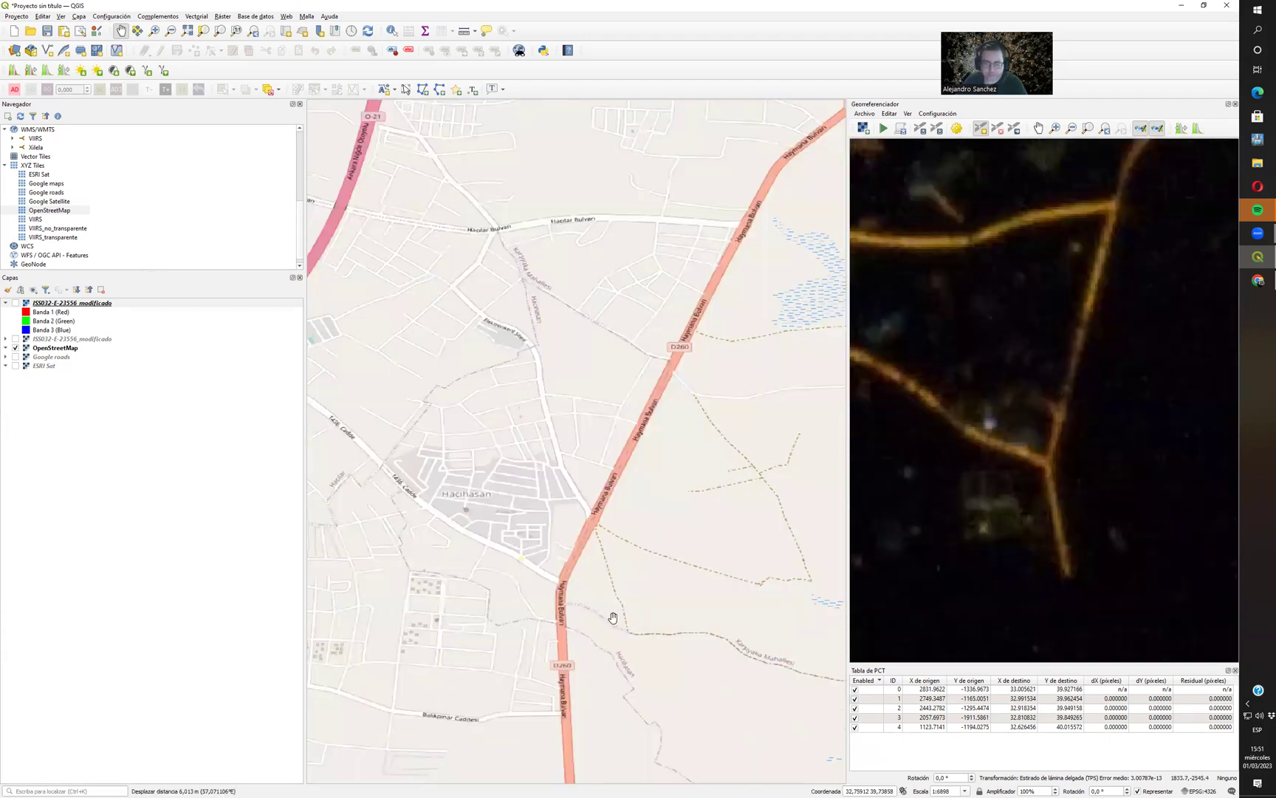
left_click(122, 307)
key("space")
key("space")
key("space")
key("space")
key("space")
key("space")
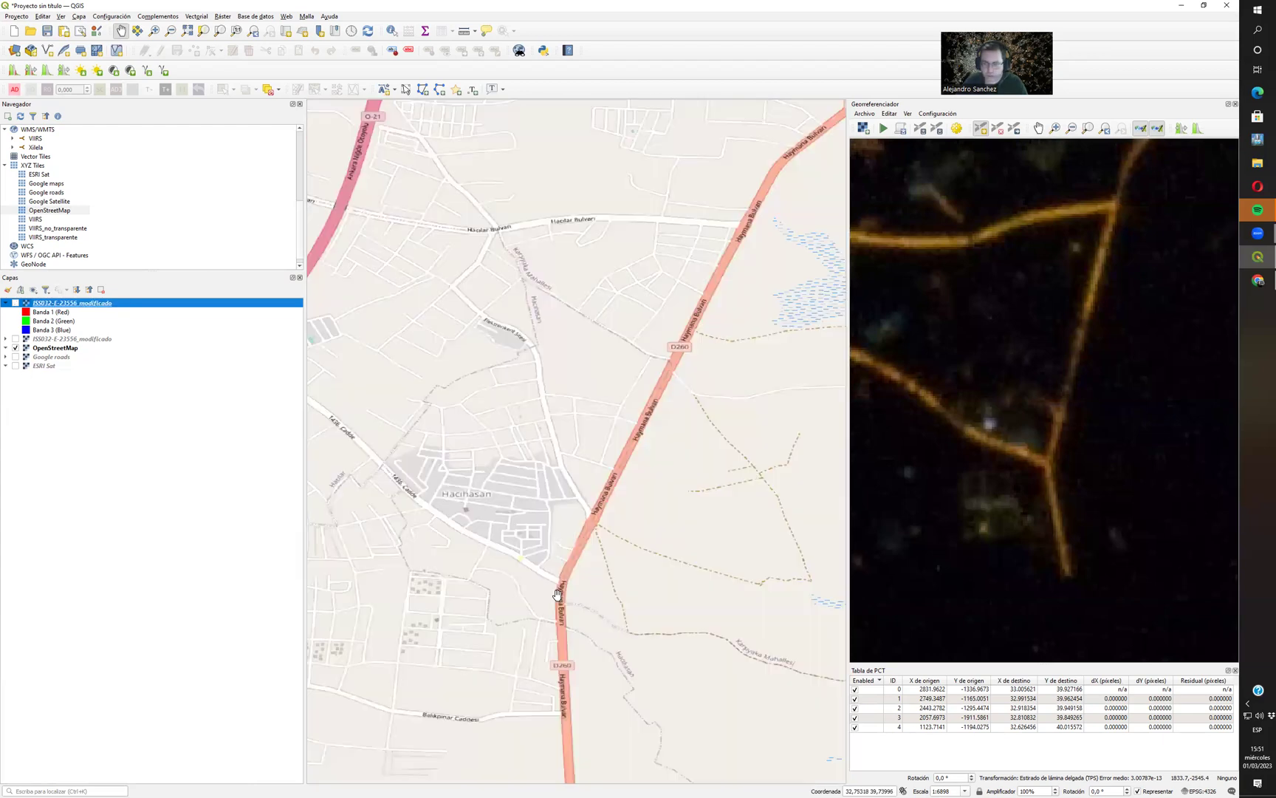
scroll(554, 594, "up", 1)
scroll(975, 406, "up", 1)
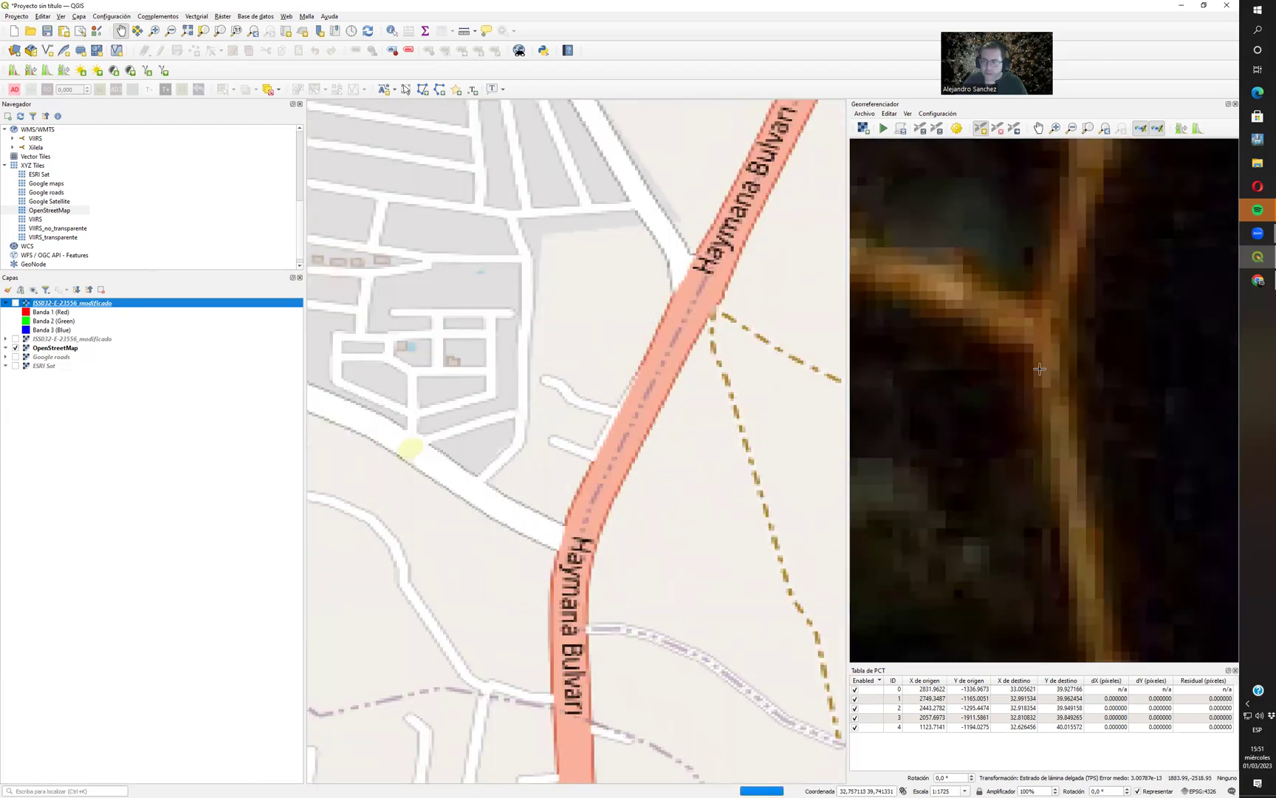
Add control point row 5 linking the photo junction to Haymana Bulvarı at about 32.753 E, 39.741 N.
left_click(1039, 333)
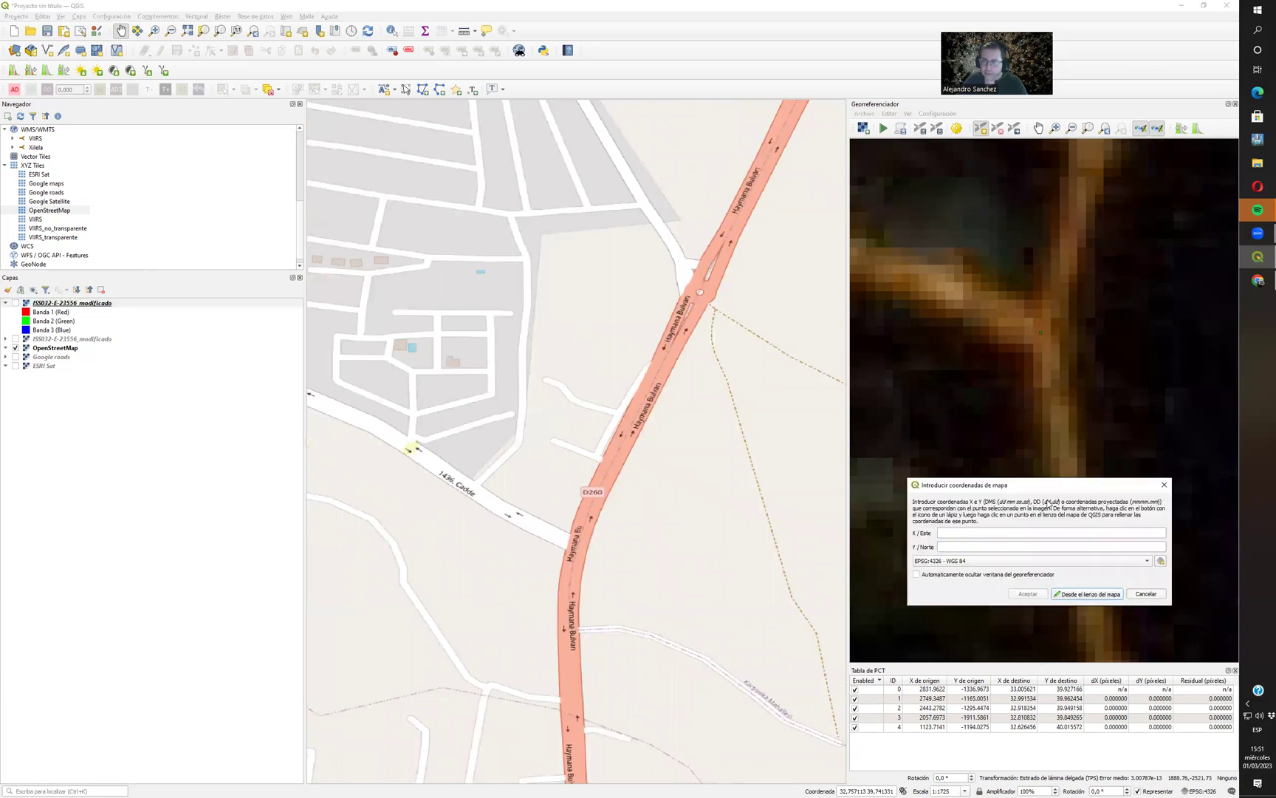
left_click(1094, 596)
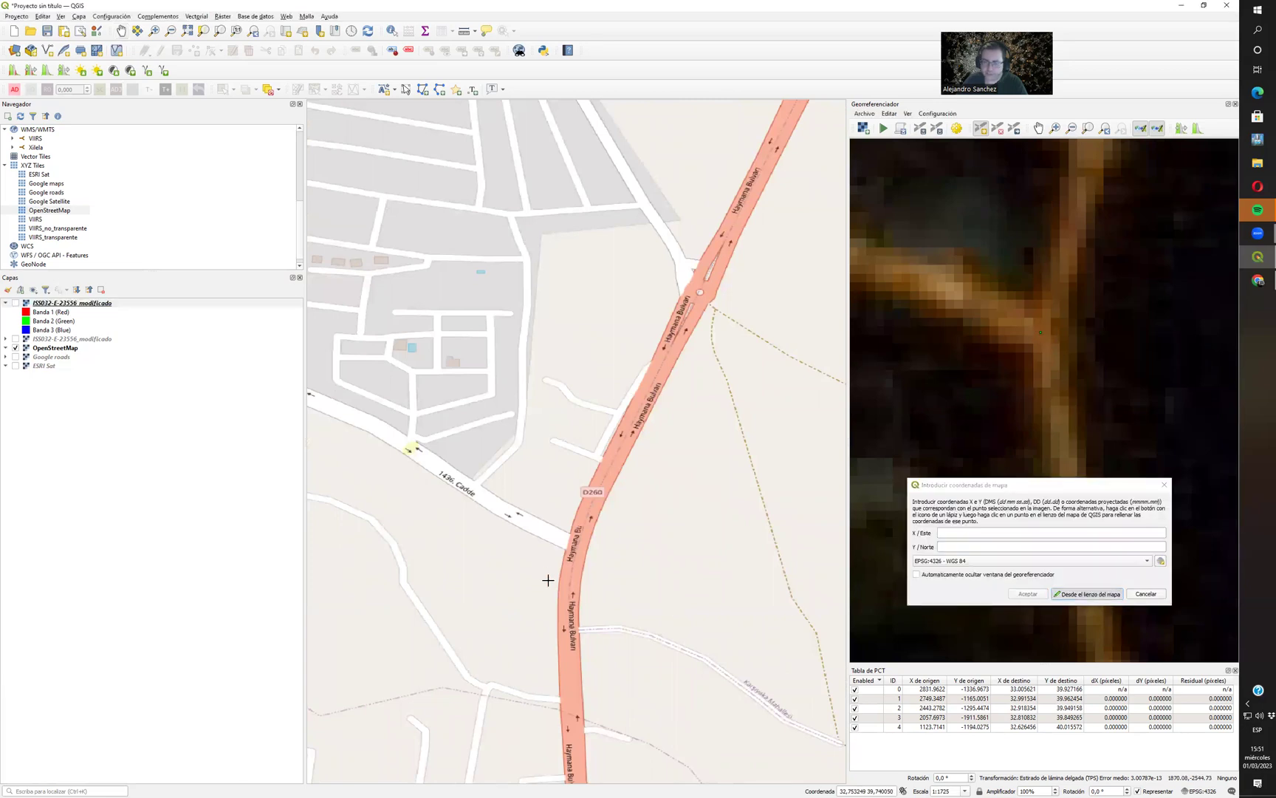
left_click(576, 545)
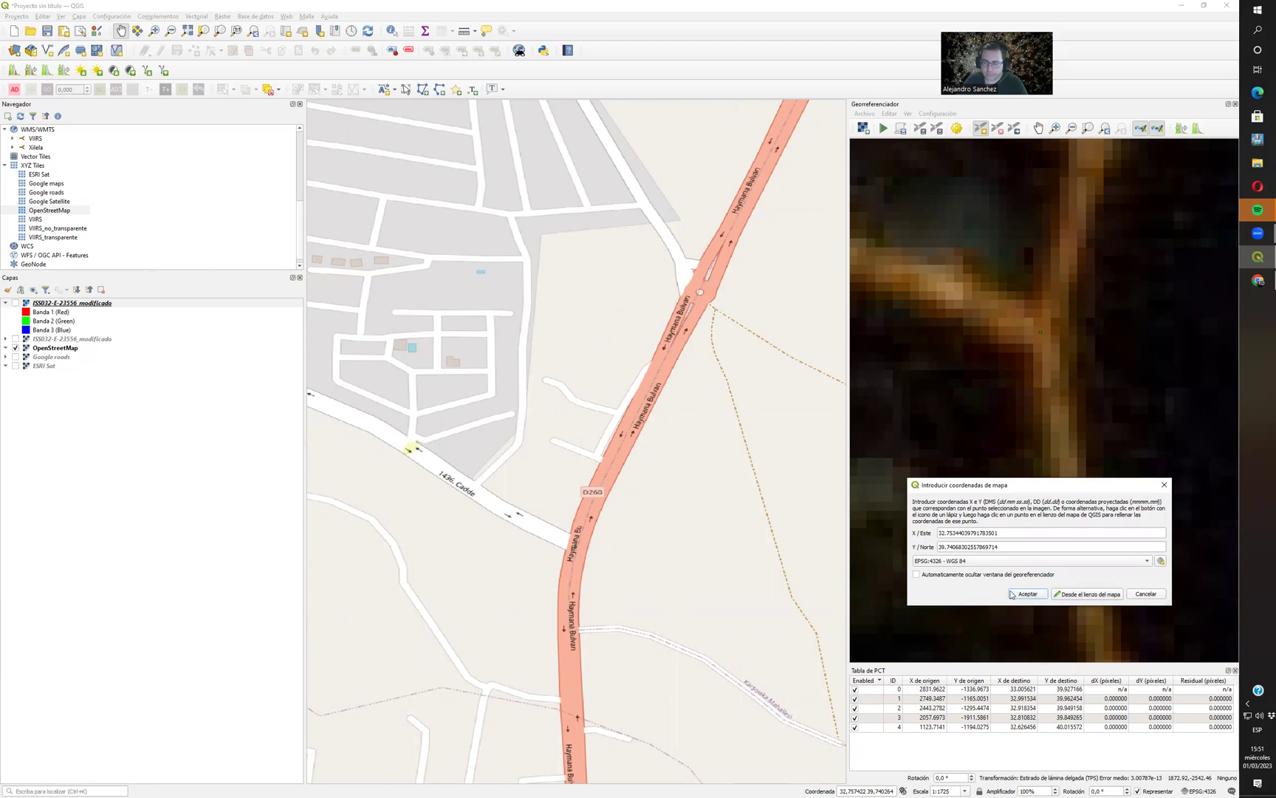
left_click(1027, 594)
scroll(630, 516, "down", 5)
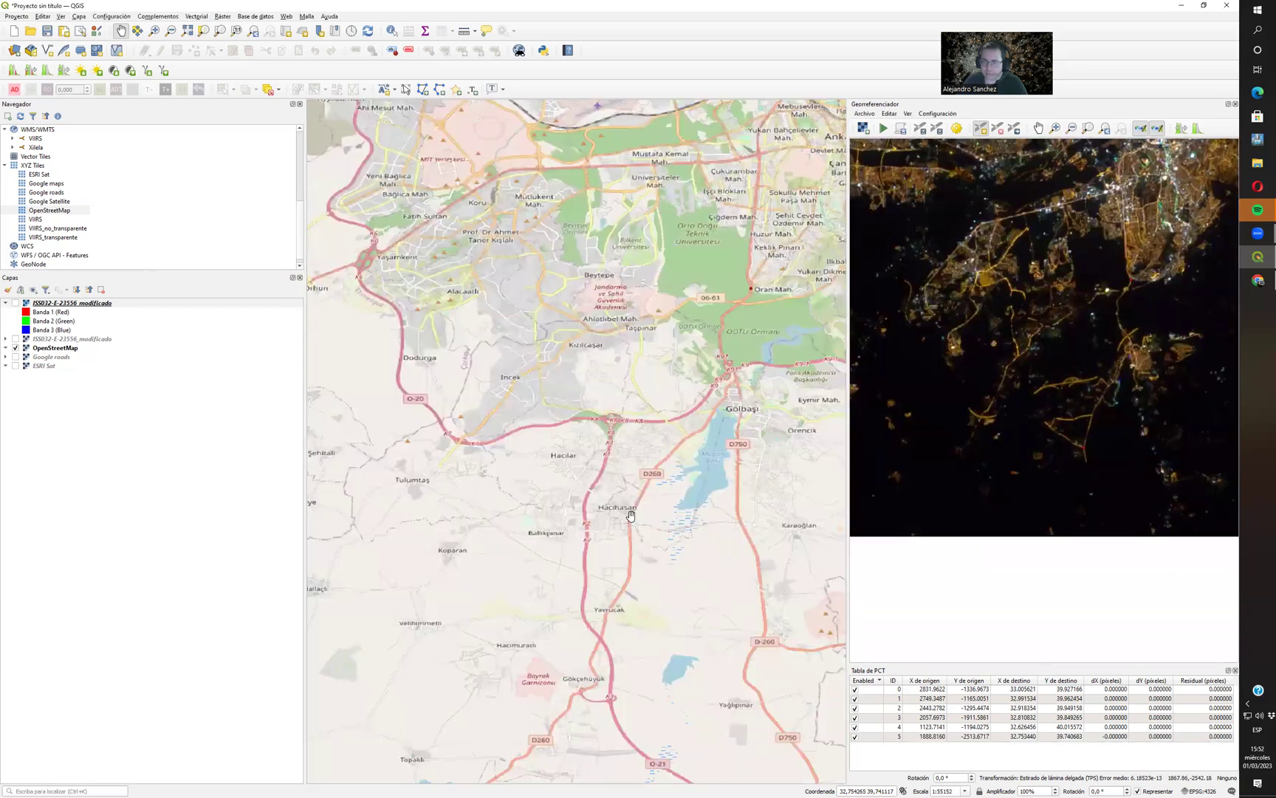
scroll(992, 203, "down", 3)
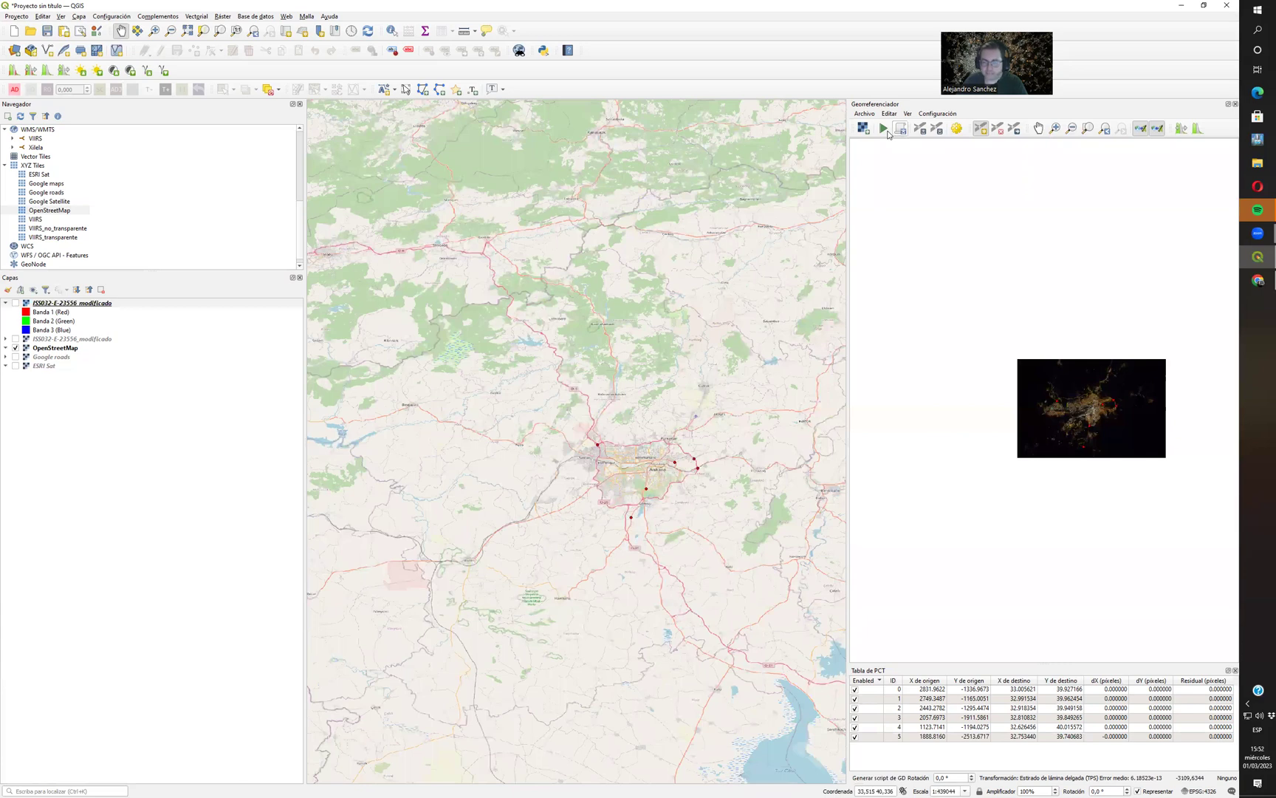
Rerun the georeferencing with the six control points.
left_click(884, 130)
scroll(654, 474, "up", 1)
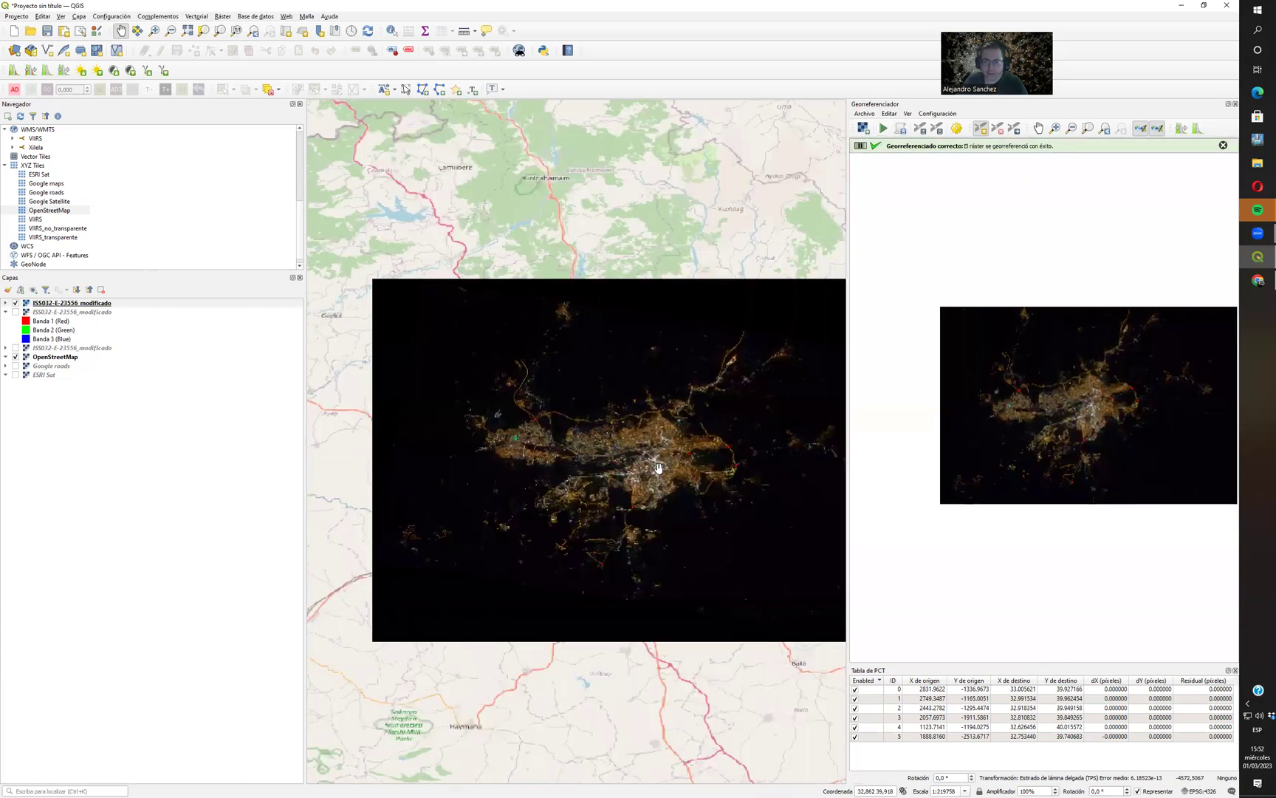
scroll(654, 473, "up", 1)
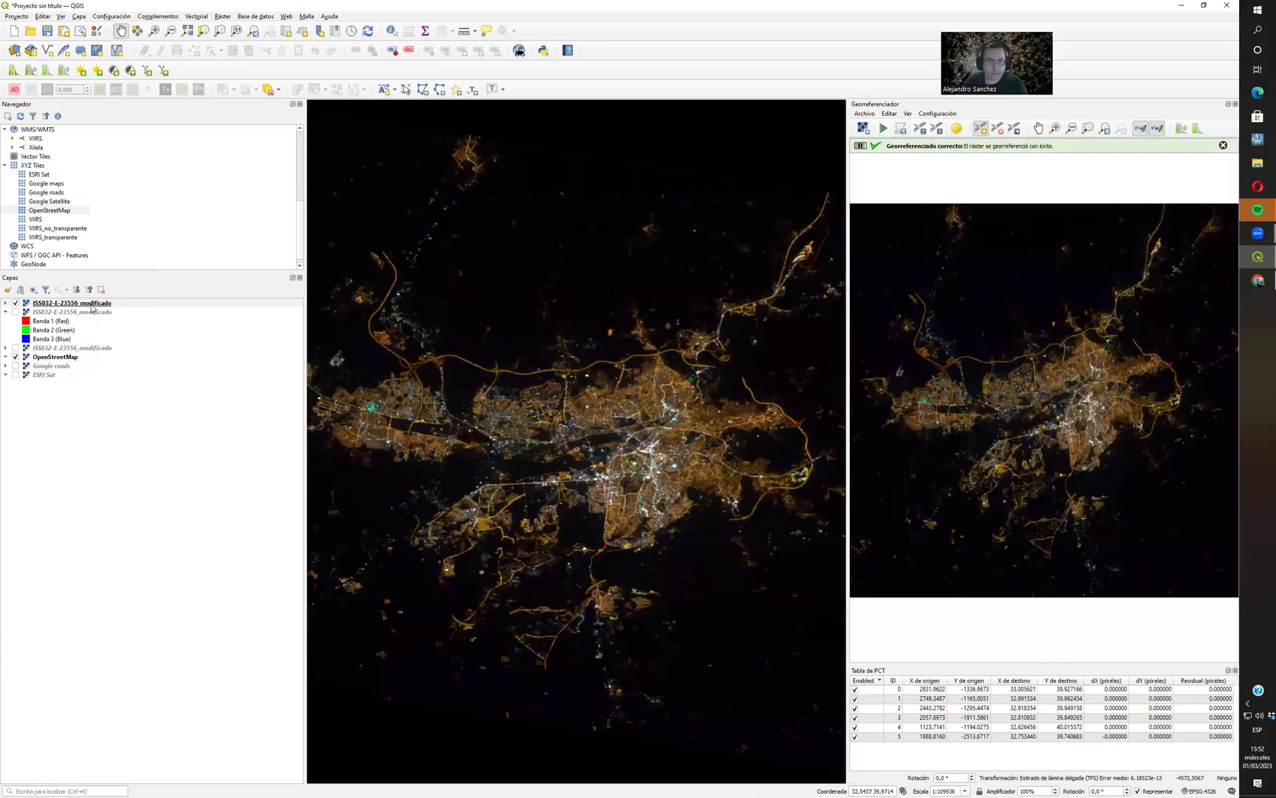
Flick the new night-image layer on and off to check its fit against OpenStreetMap.
left_click(92, 306)
key("space")
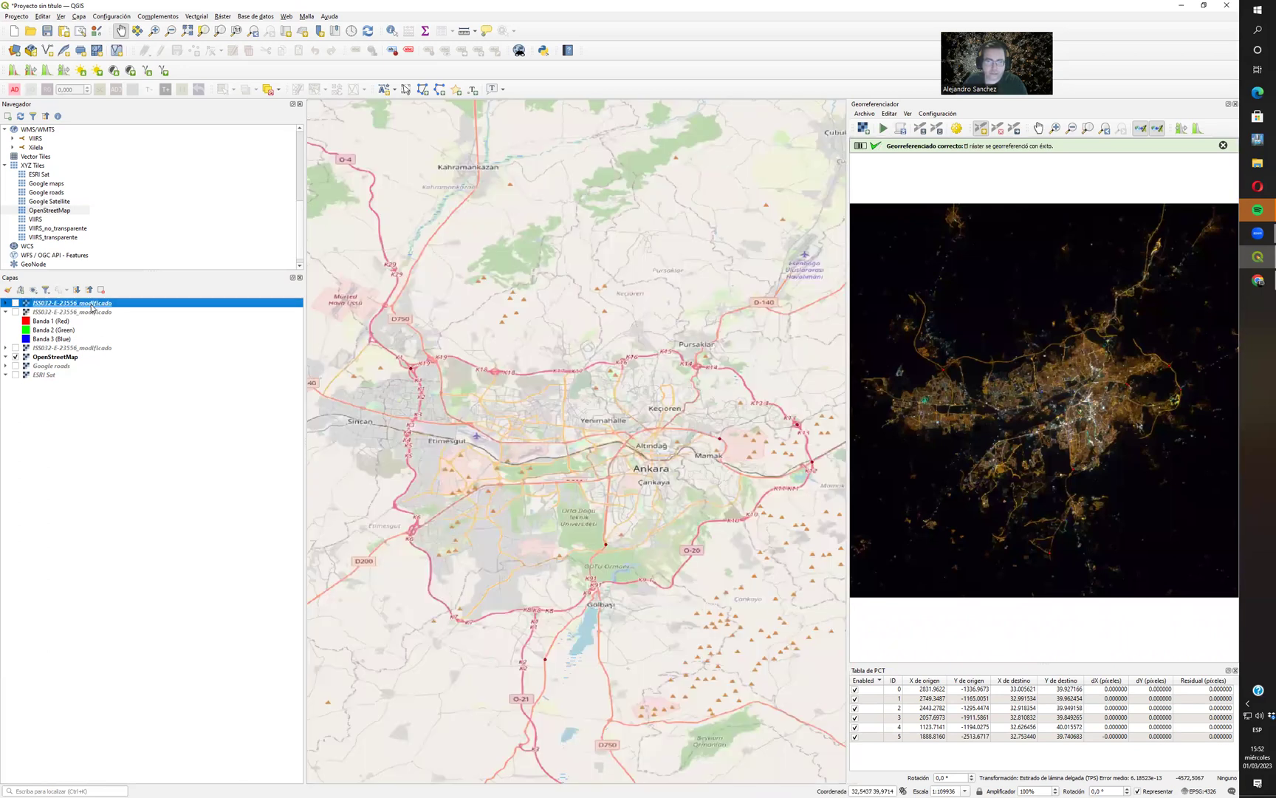
key("space")
key("space")
key("space")
key("space")
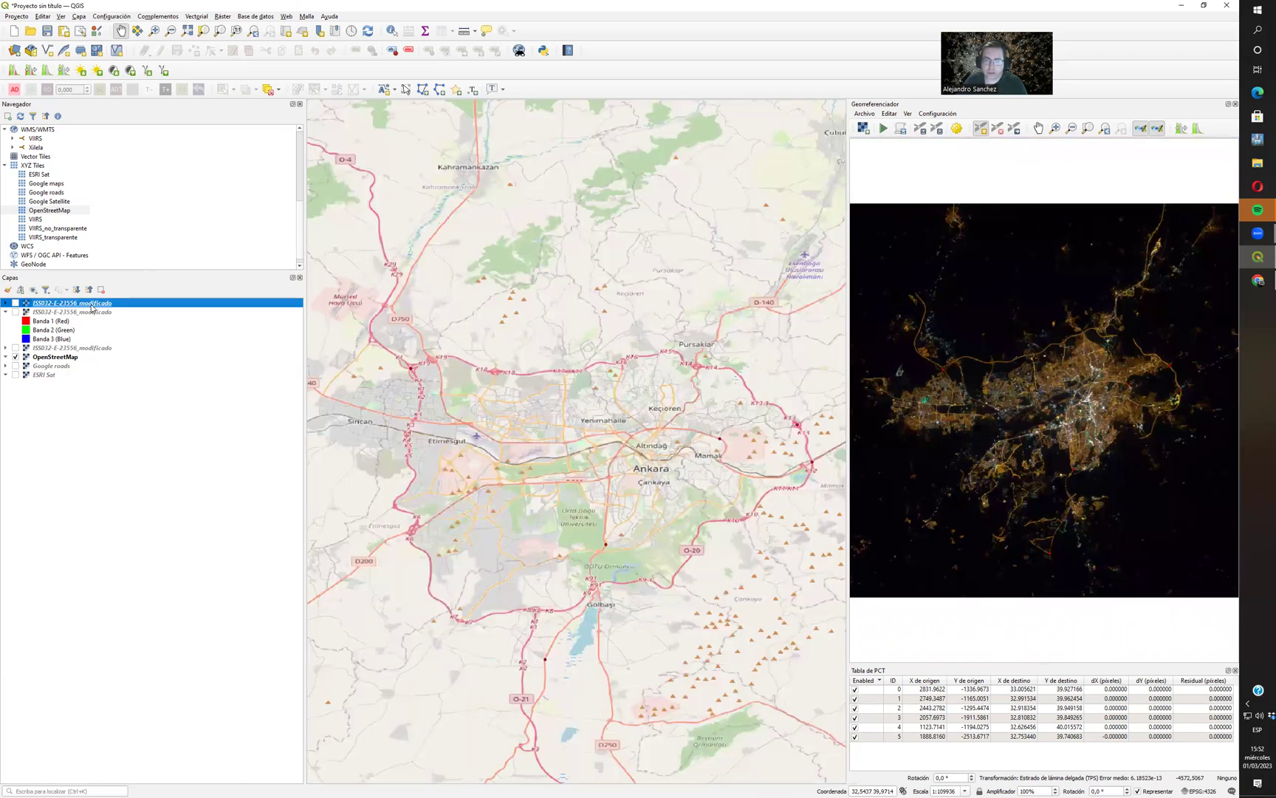
key("space")
key("space")
key("space")
key("space")
key("space")
key("space")
key("space")
key("space")
key("space")
key("space")
key("space")
key("space")
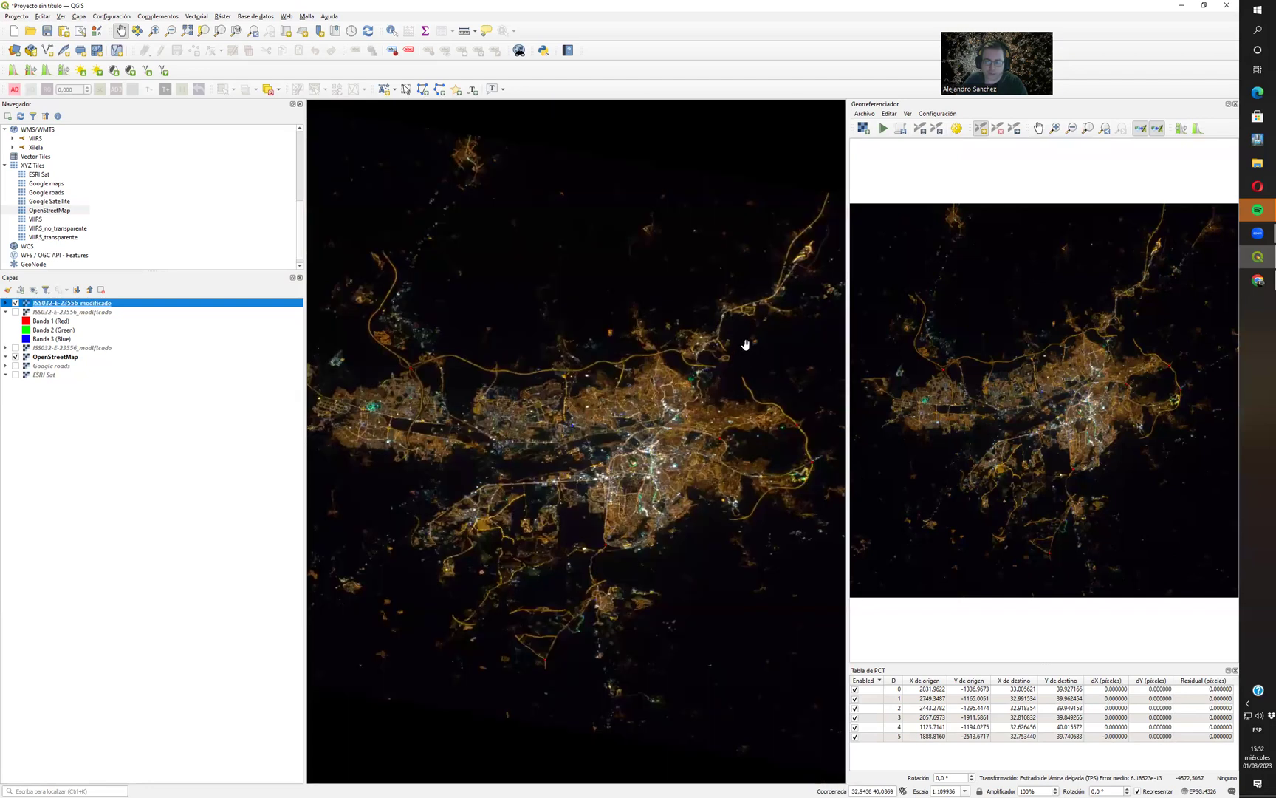
scroll(720, 343, "up", 1)
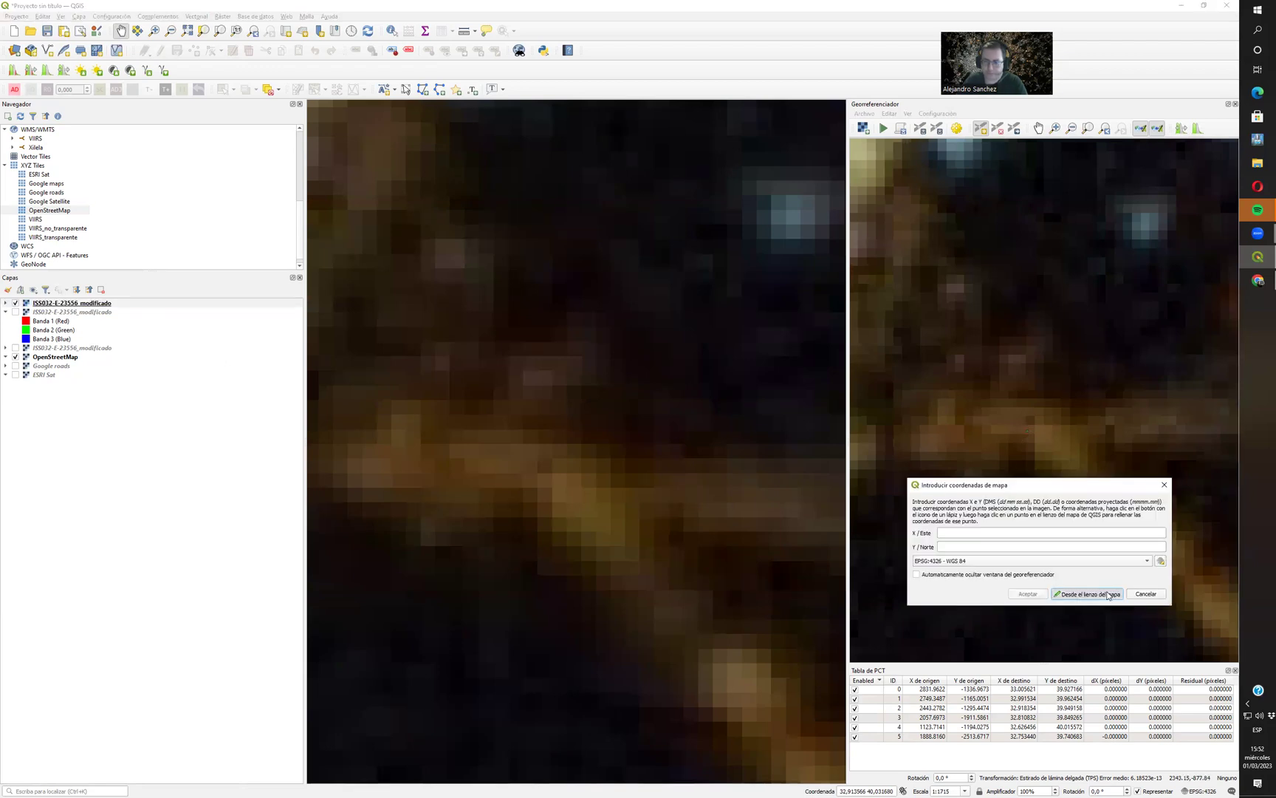
Take point row 6's map coordinates from the road junction at about 32.909 E, 40.031 N.
left_click(1099, 596)
left_click(77, 303)
key("space")
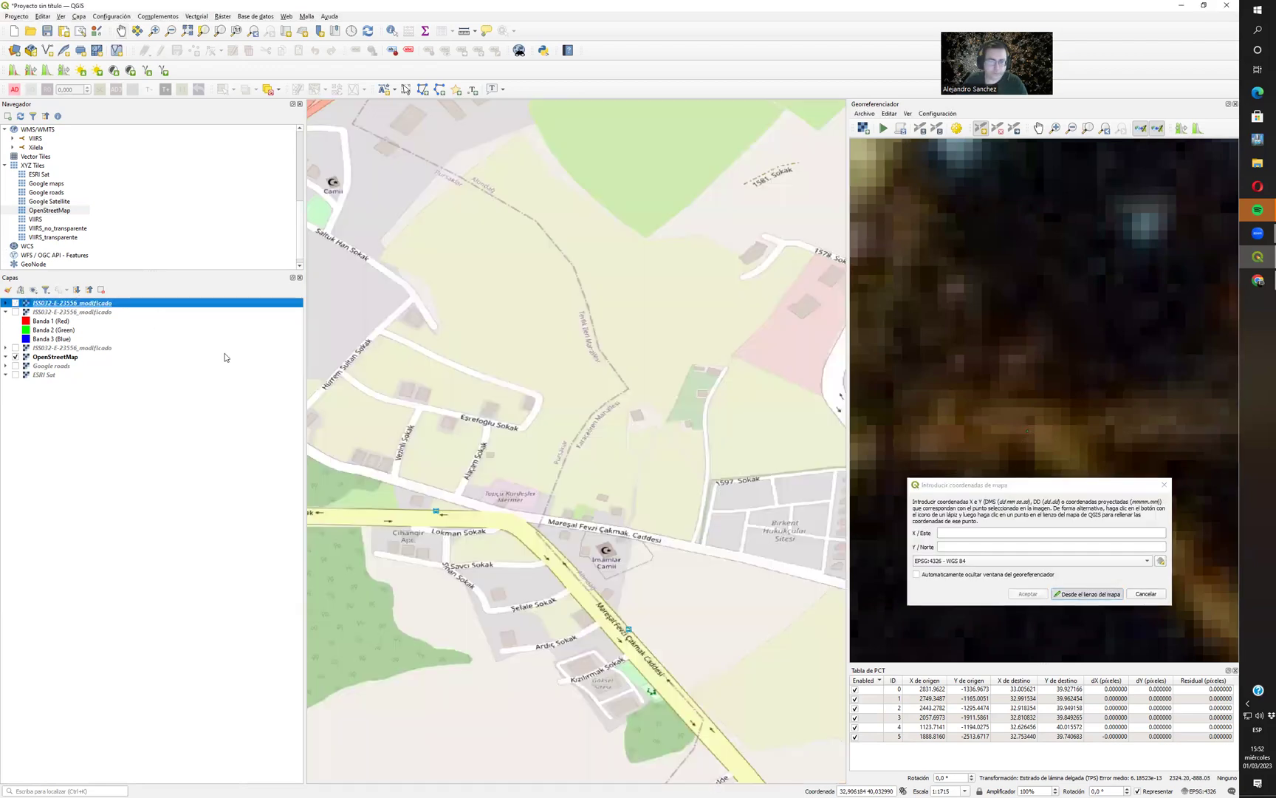
left_click(505, 518)
left_click(1028, 594)
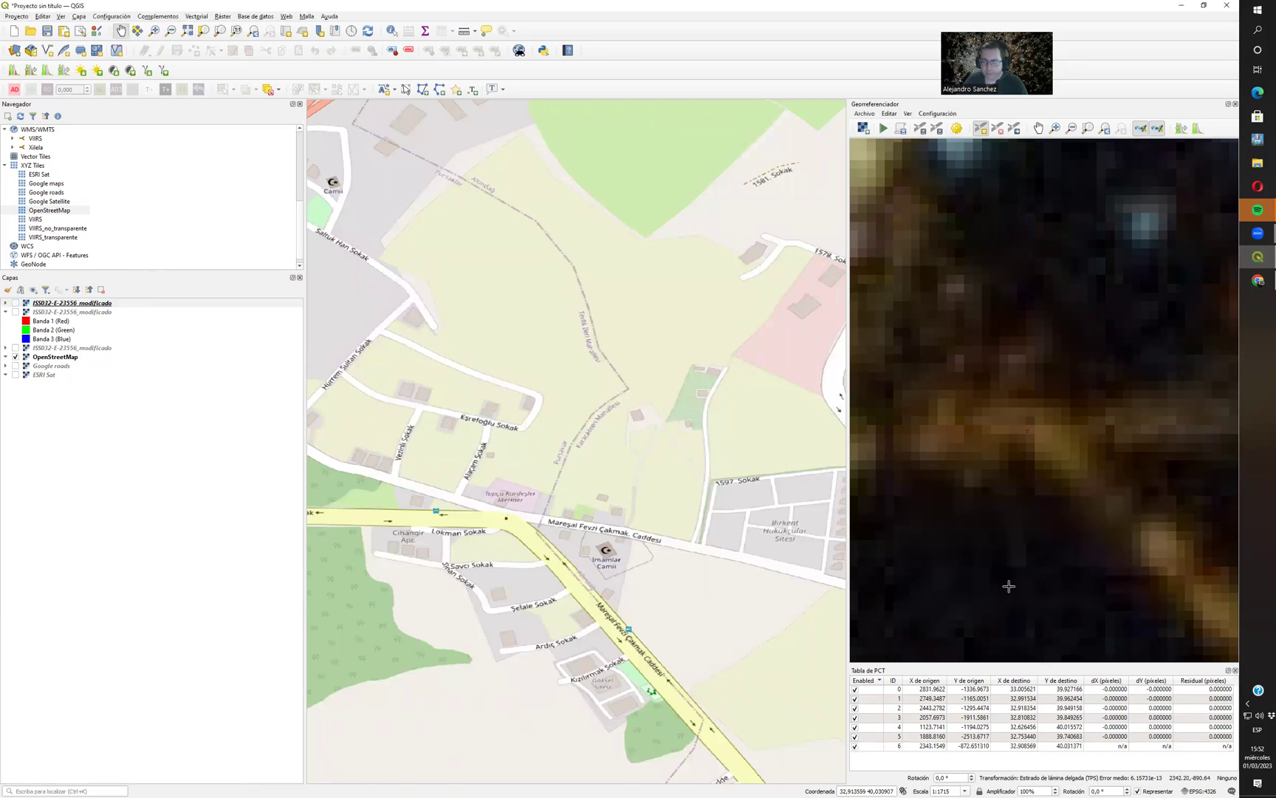
scroll(543, 387, "down", 4)
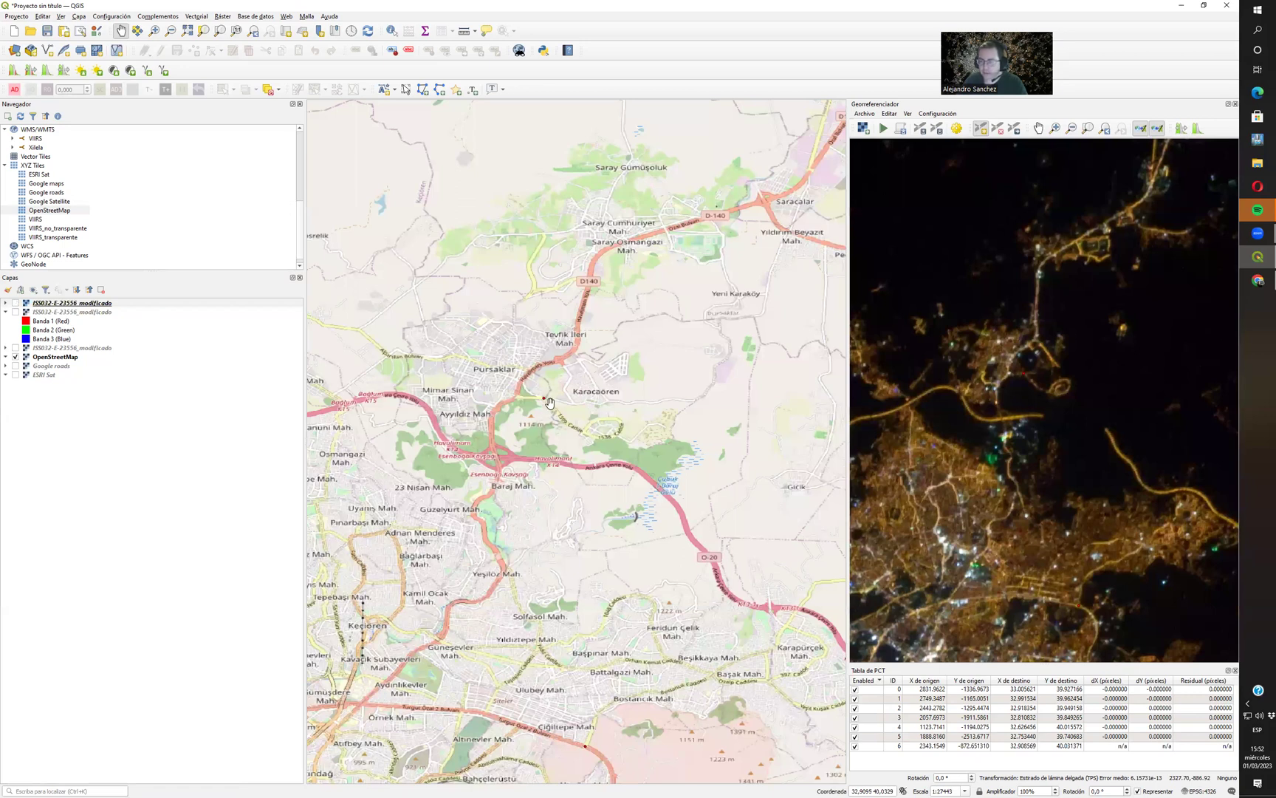
scroll(550, 402, "down", 3)
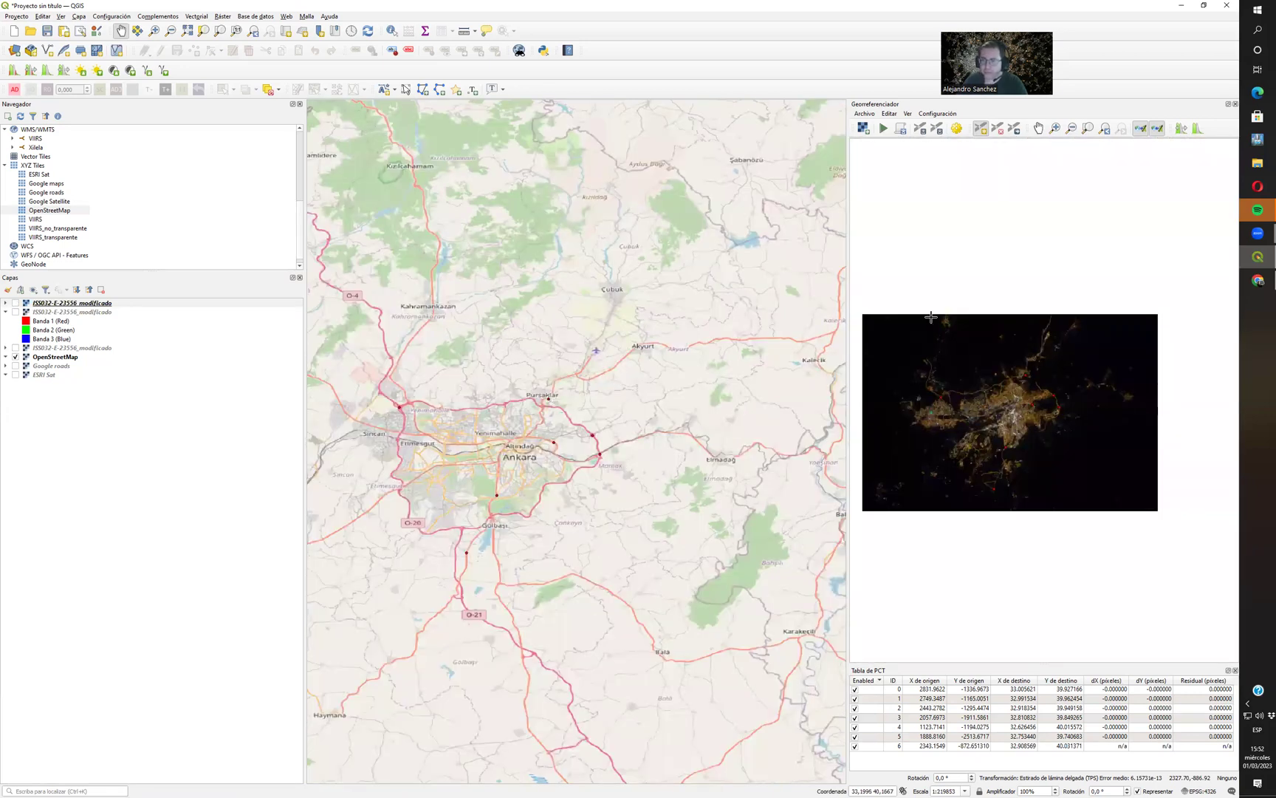
scroll(954, 327, "up", 1)
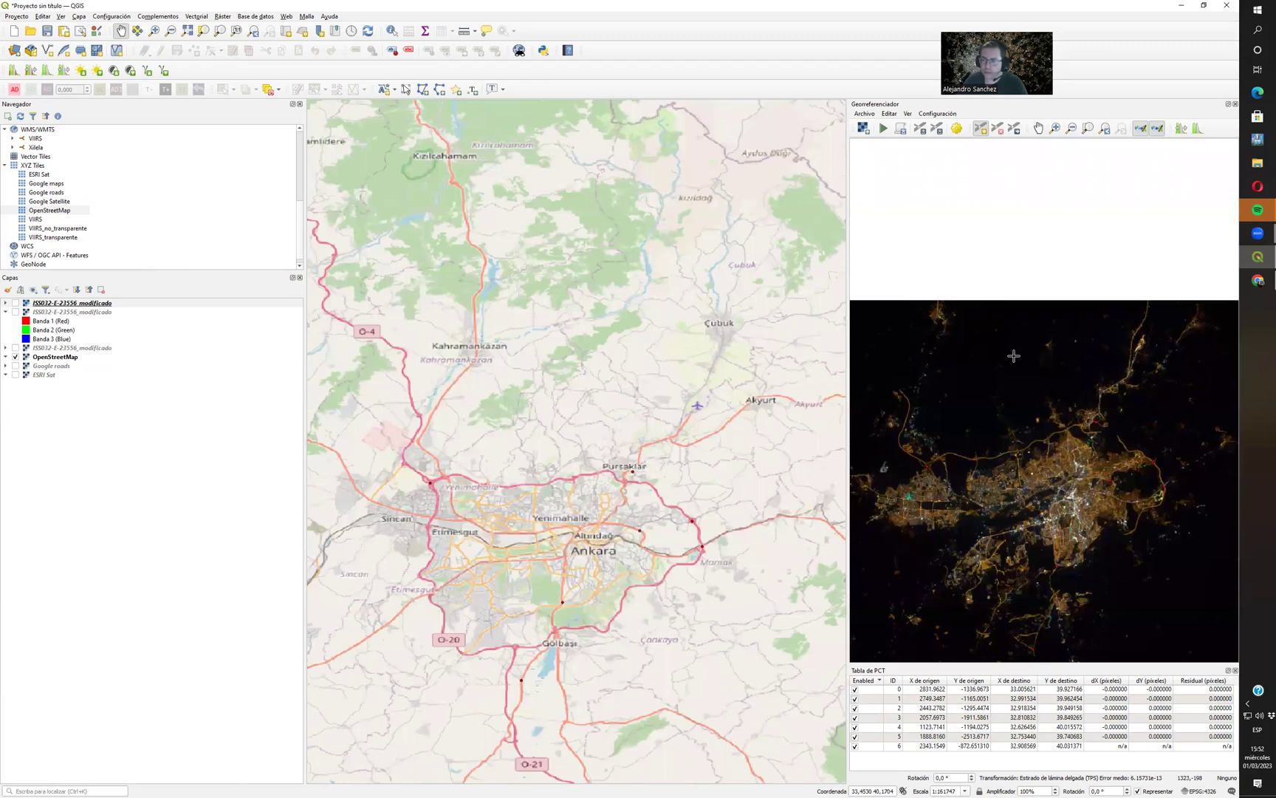
scroll(983, 349, "up", 3)
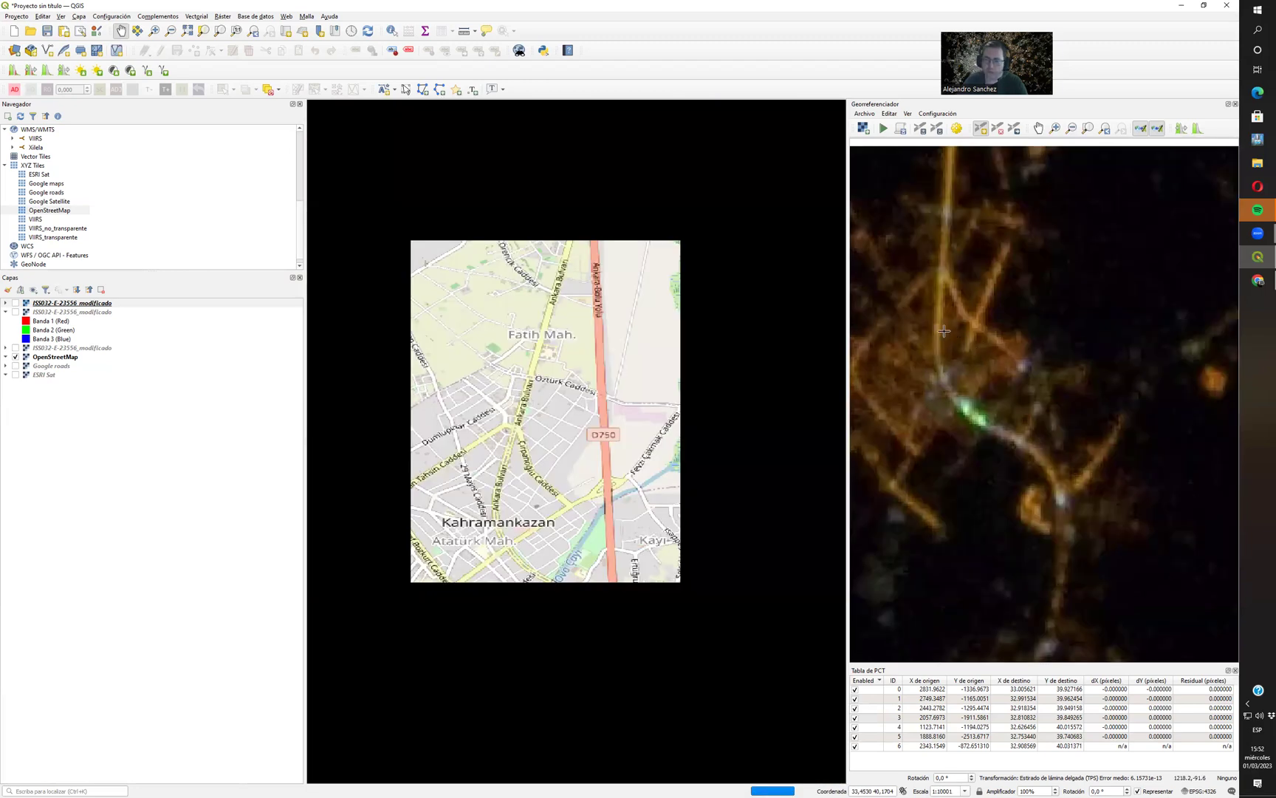
scroll(949, 331, "down", 3)
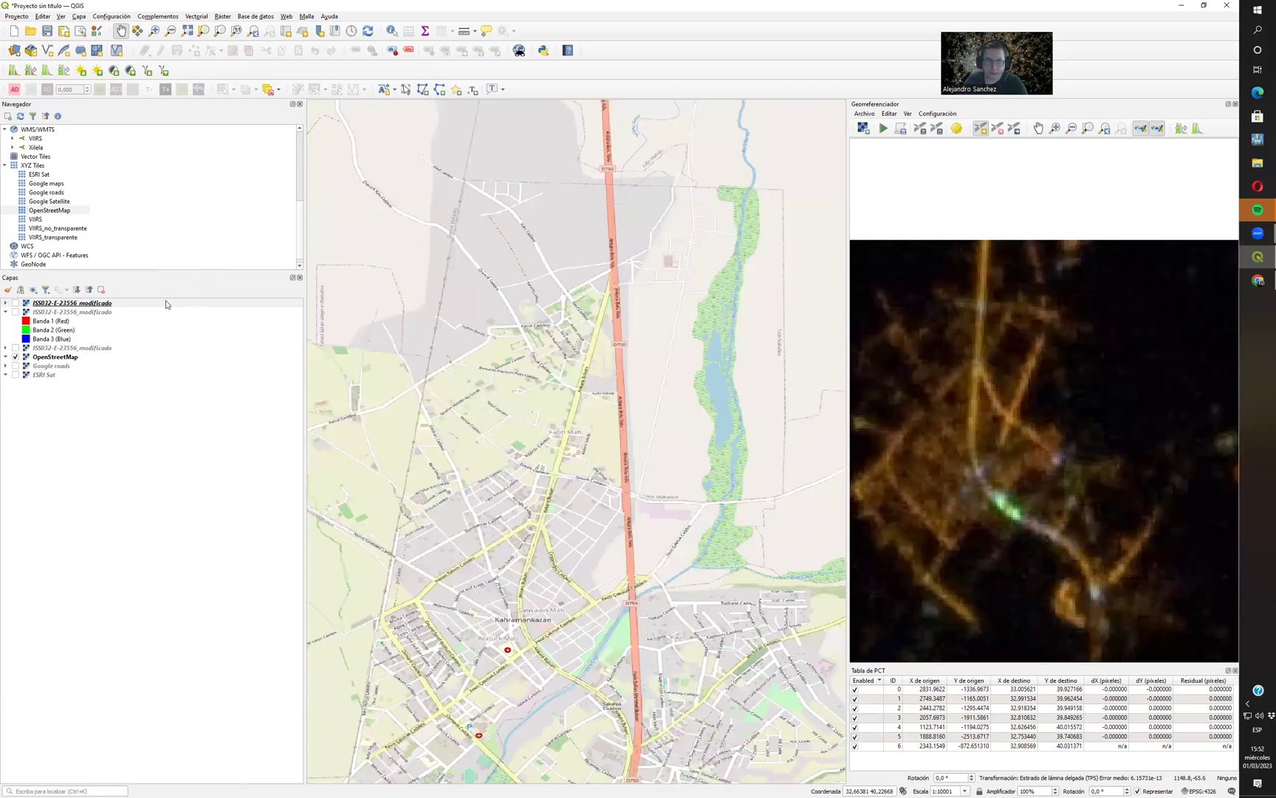
Compare the photo with the streets and add control point row 7 at about 32.684 E, 40.218 N.
left_click(166, 302)
key("space")
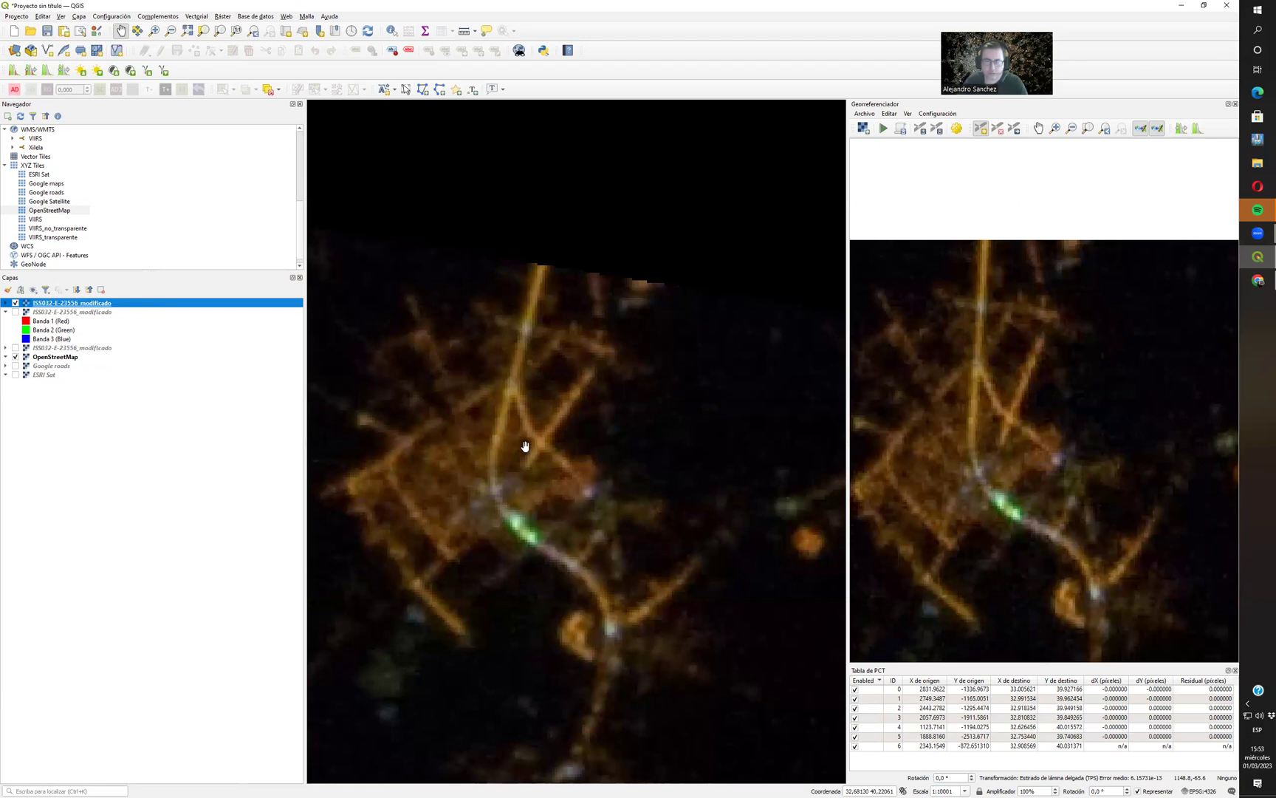
key("space")
key("space")
key("space")
key("space")
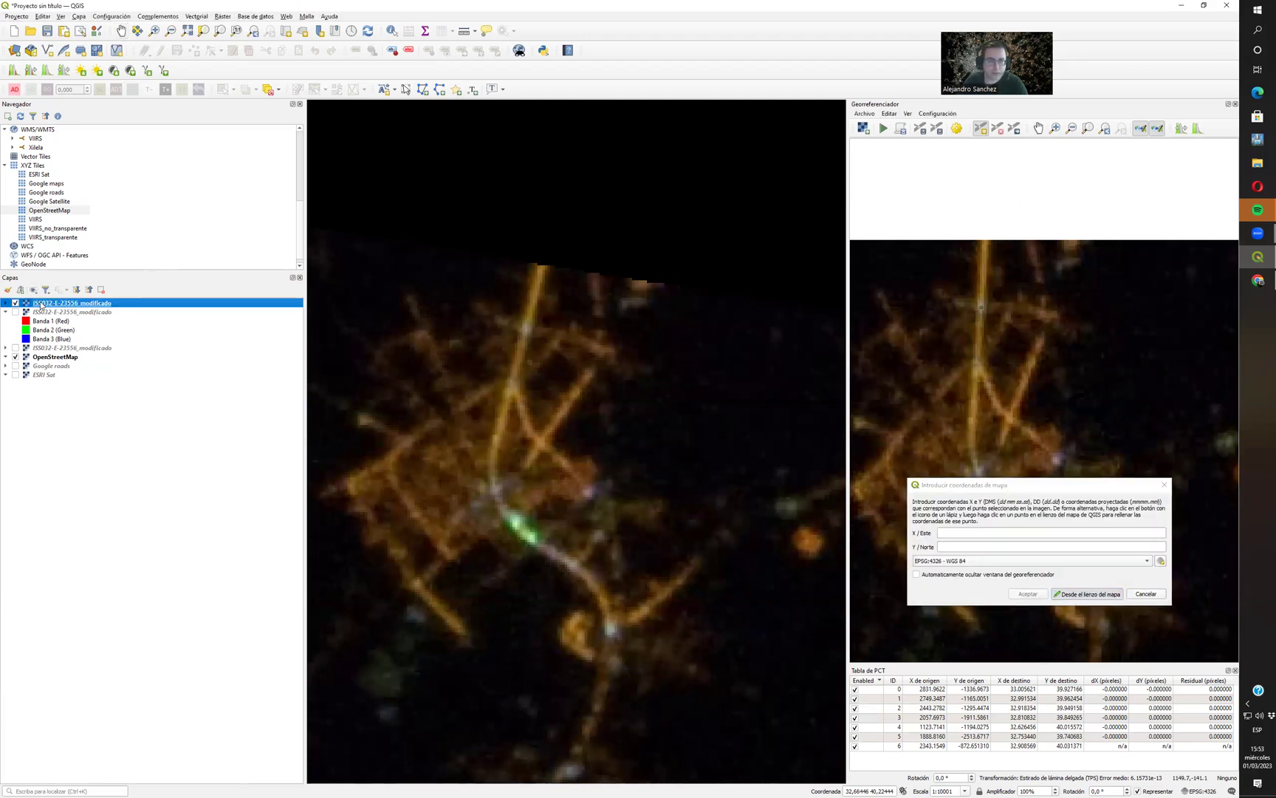
key("space")
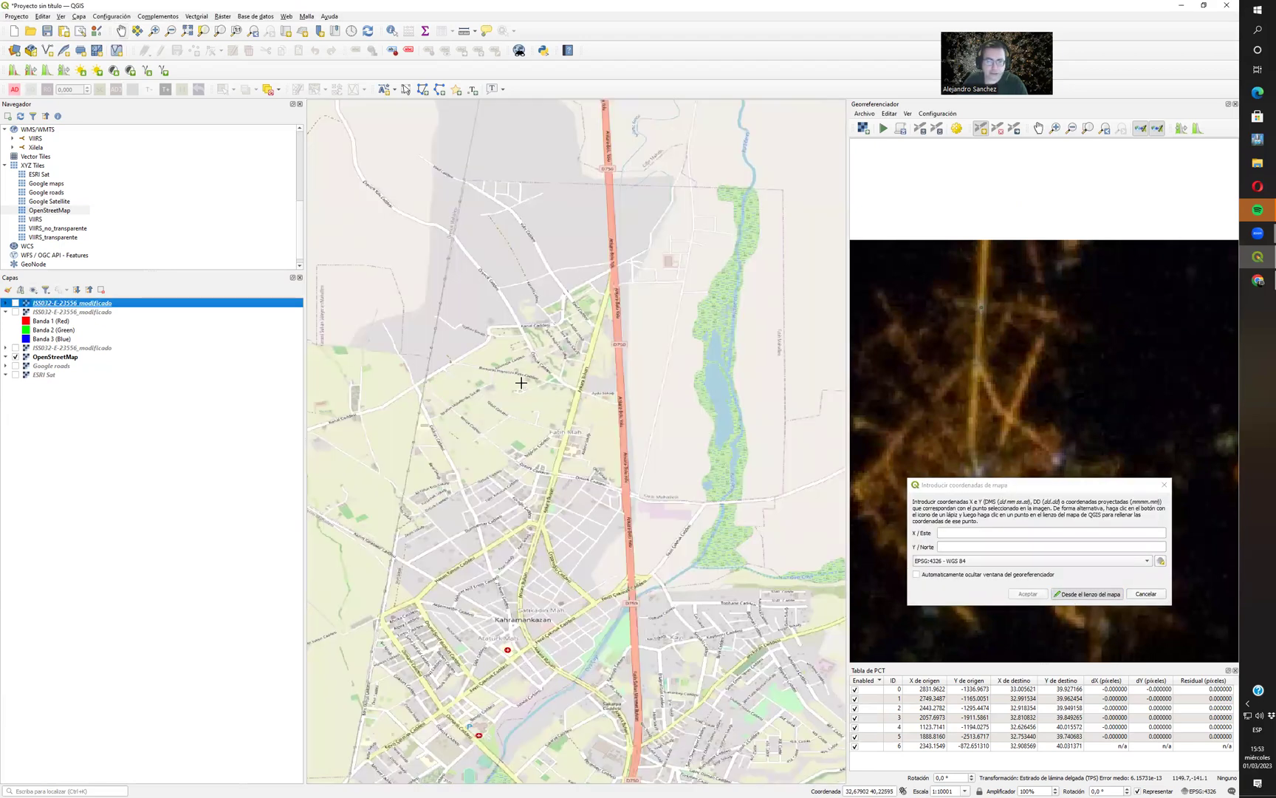
left_click(555, 474)
left_click(1039, 597)
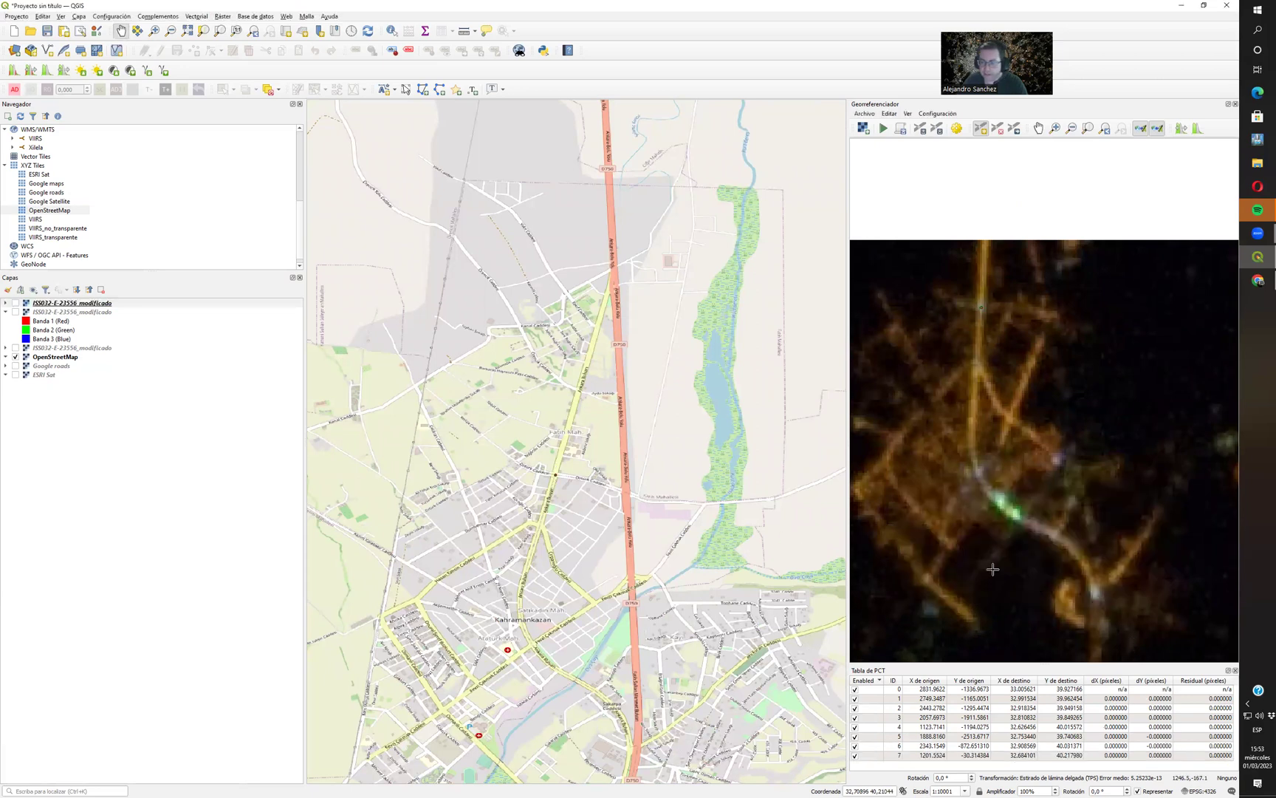
Rerun the georeferencing and flick the new layer to check its alignment with OpenStreetMap.
left_click(883, 128)
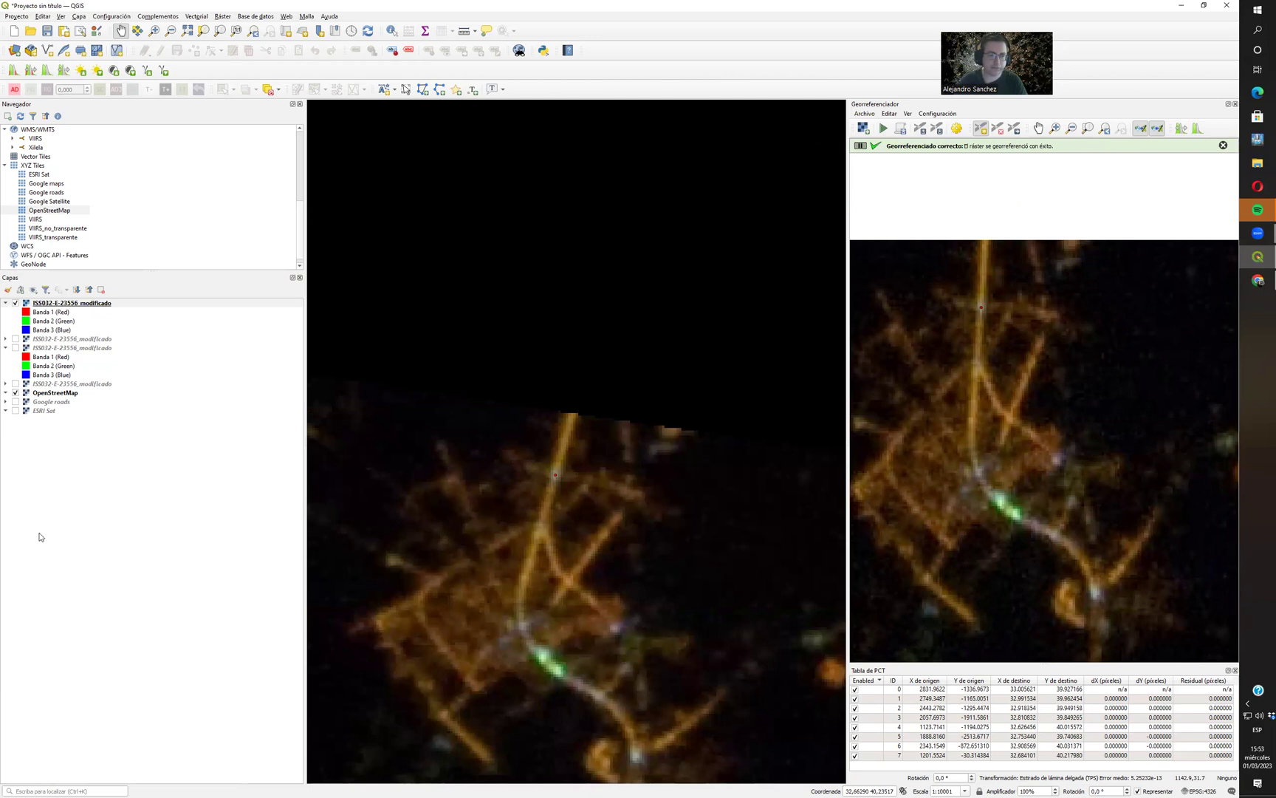
left_click(112, 305)
key("space")
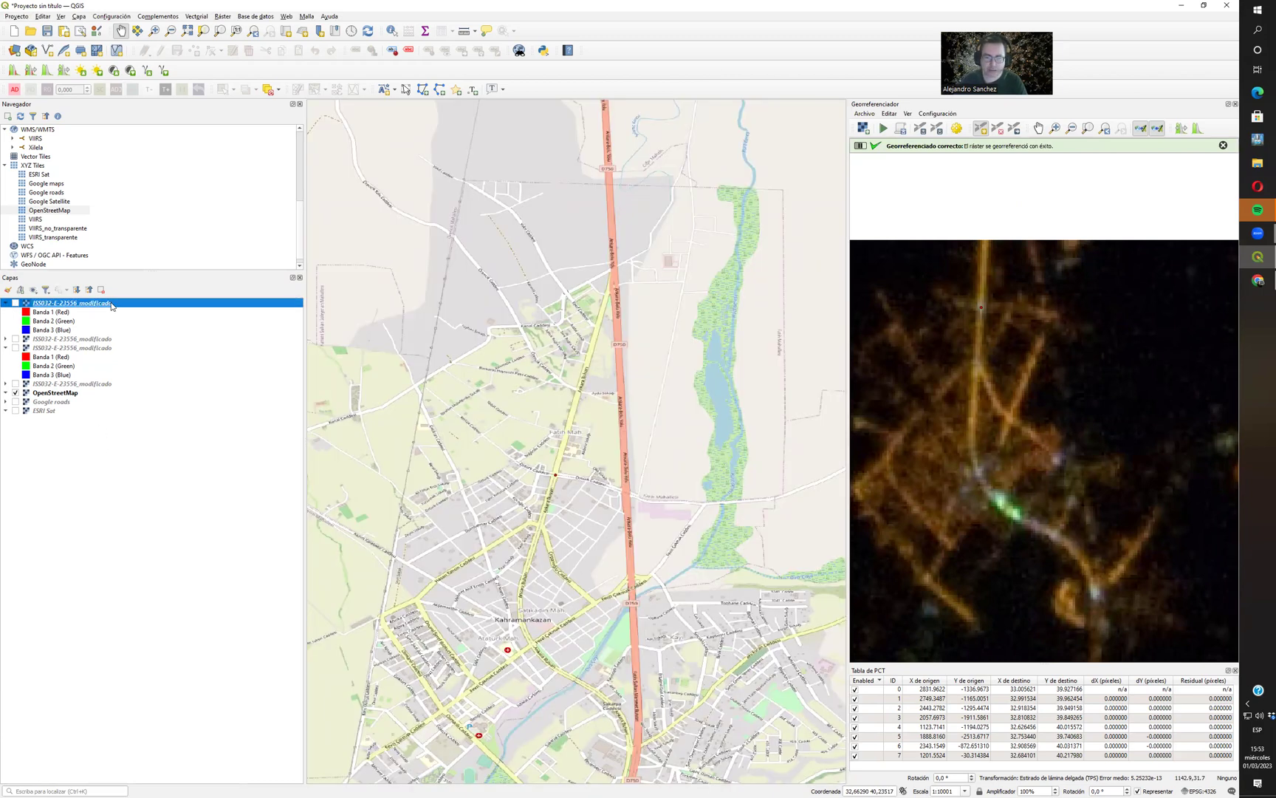
key("space")
key("space")
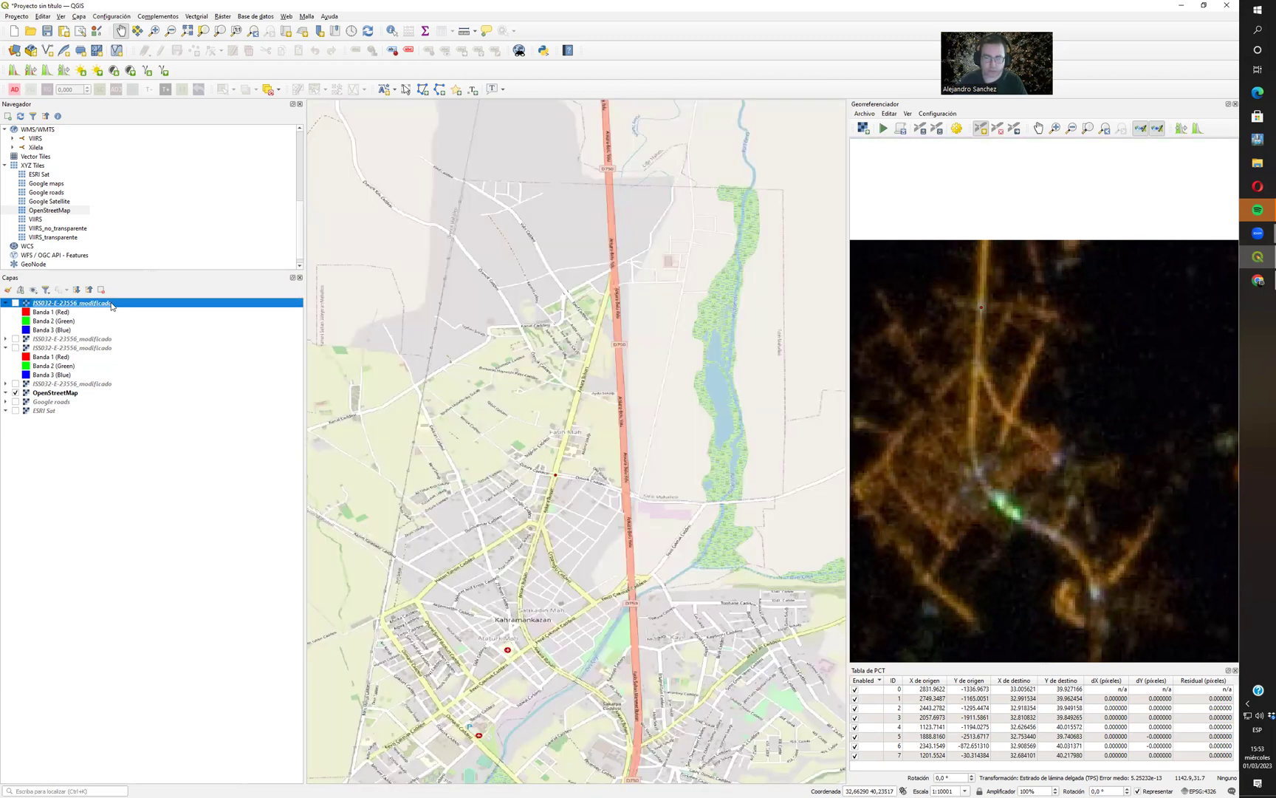
key("space")
key("space")
key("space")
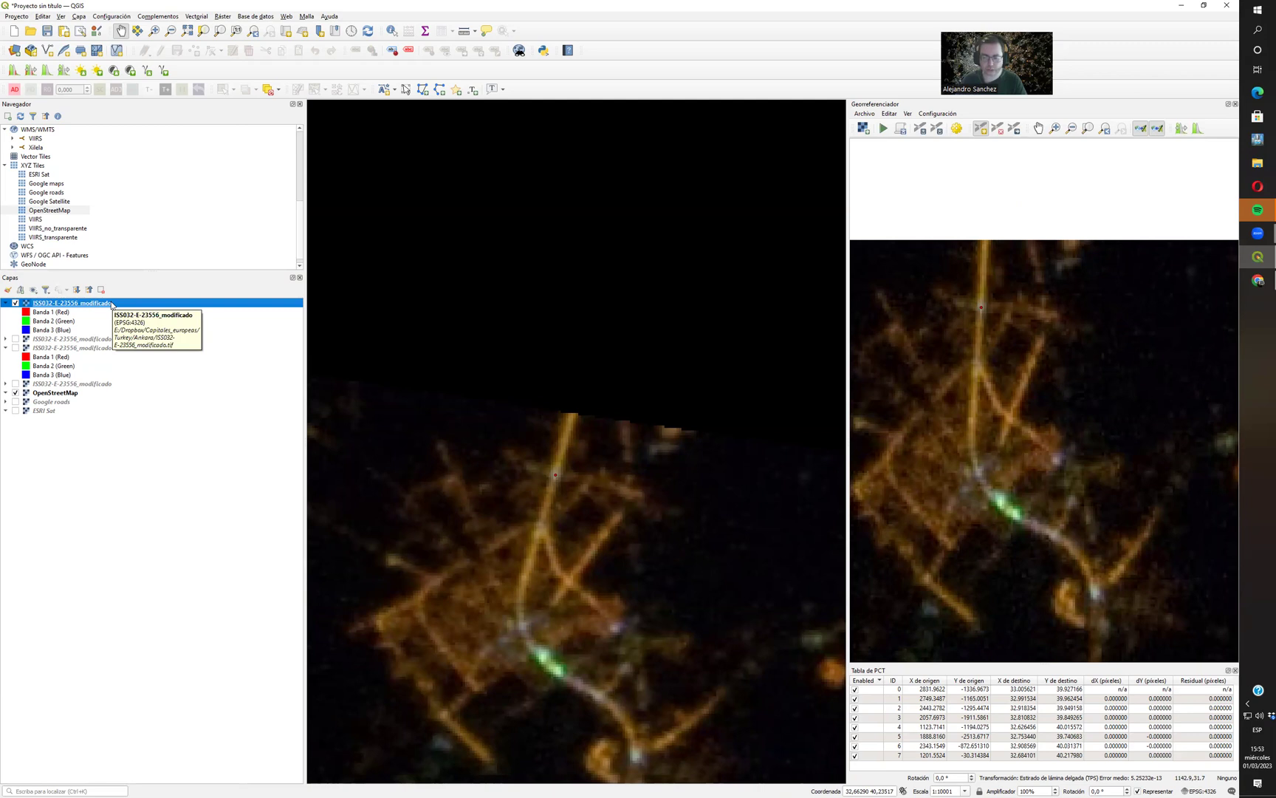
scroll(580, 624, "down", 3)
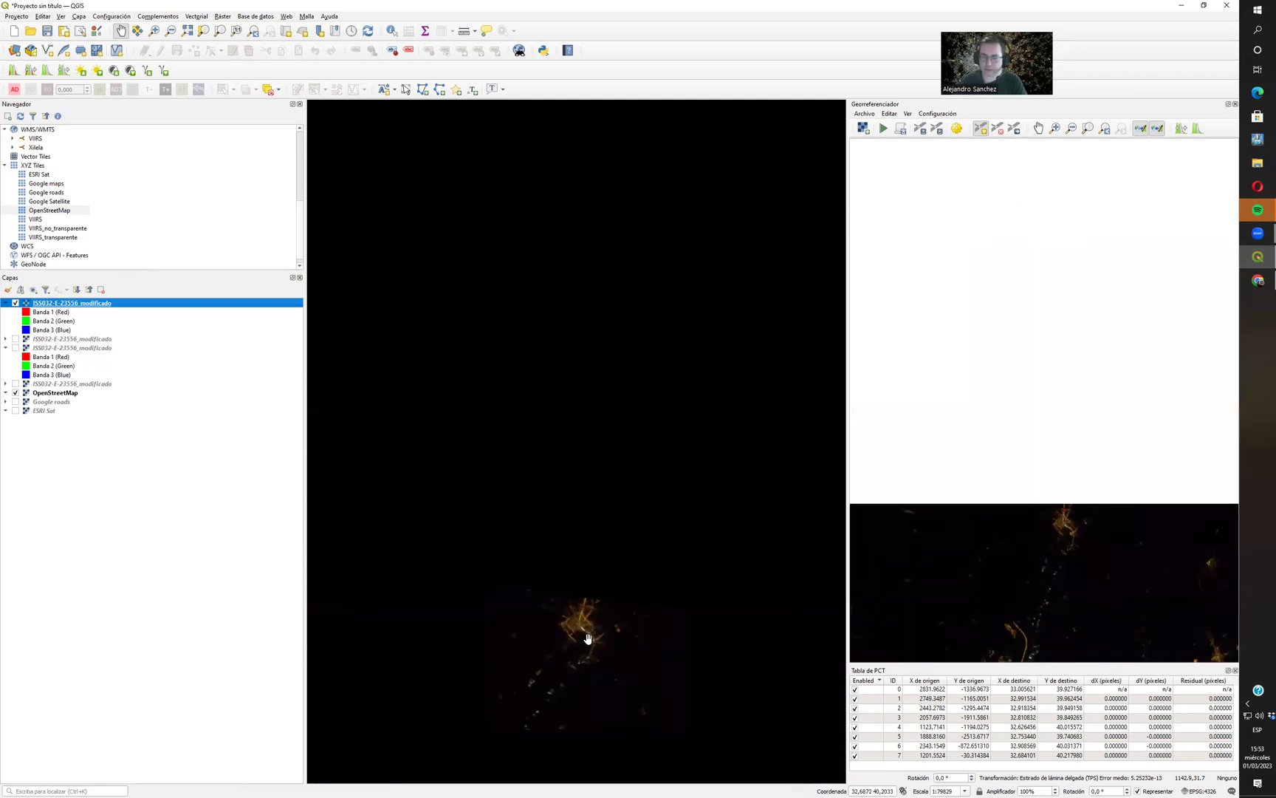
scroll(585, 674, "down", 1)
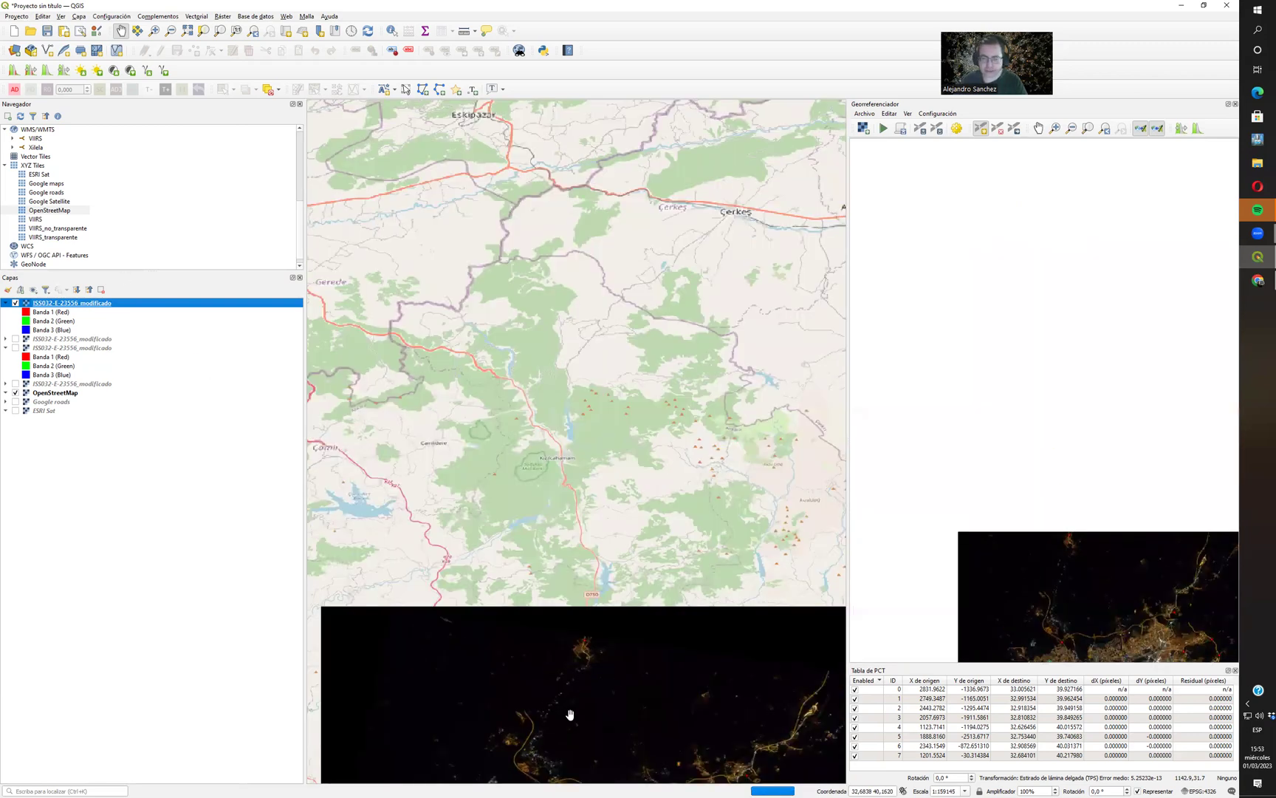
scroll(645, 525, "up", 1)
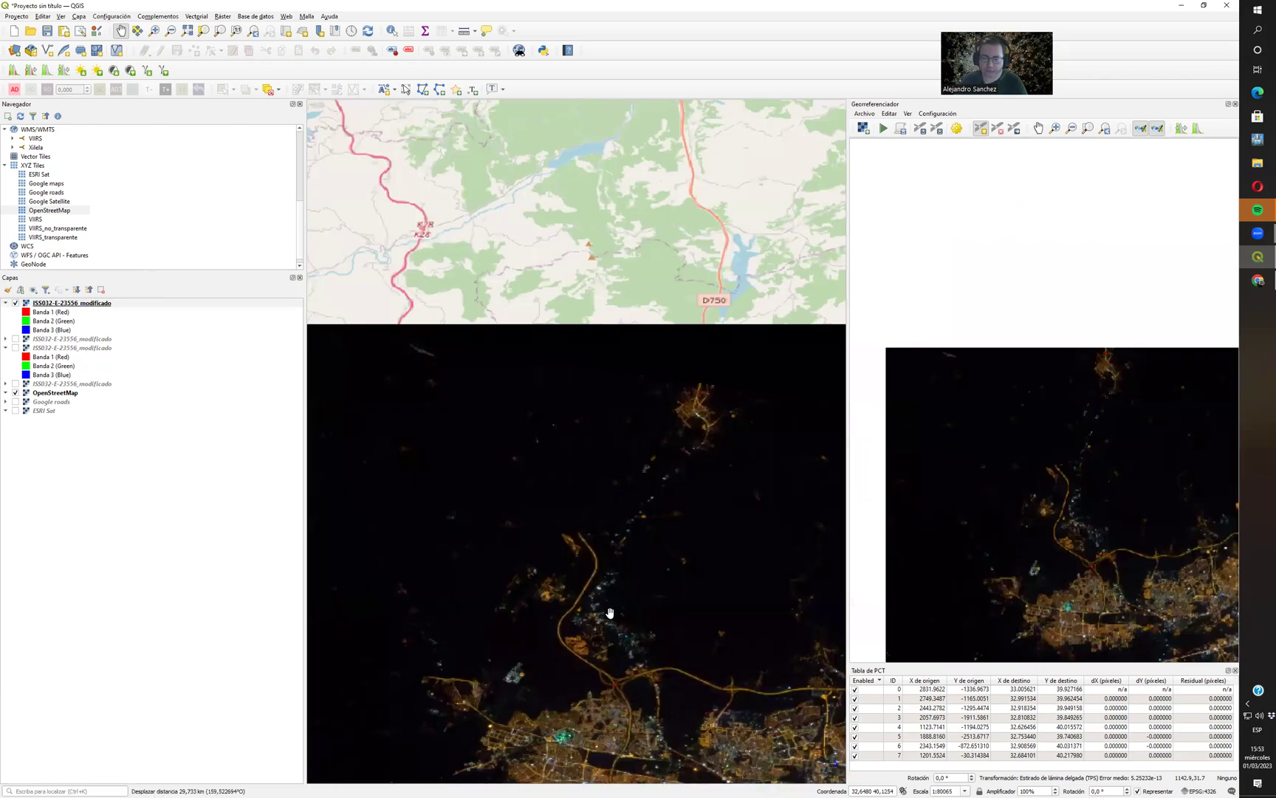
scroll(626, 655, "up", 1)
scroll(632, 687, "down", 2)
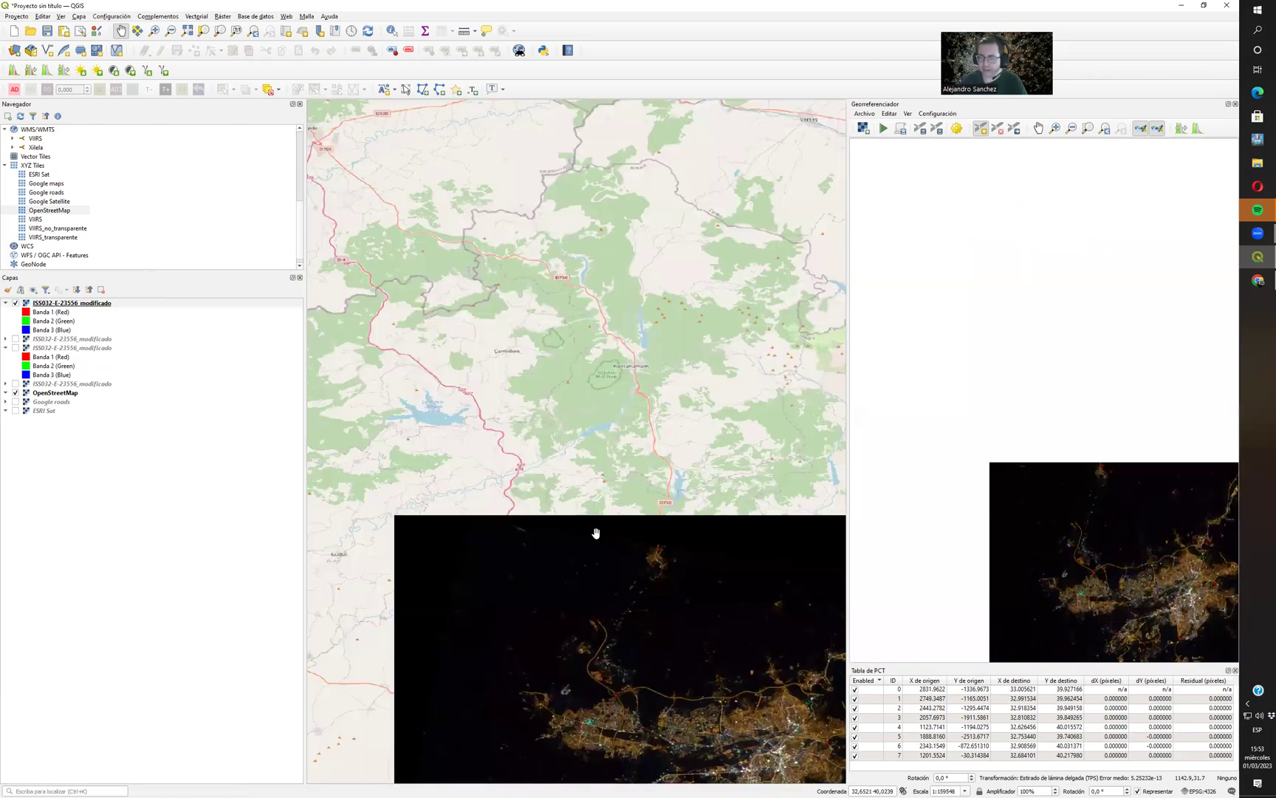
left_click_drag(641, 604, 552, 305)
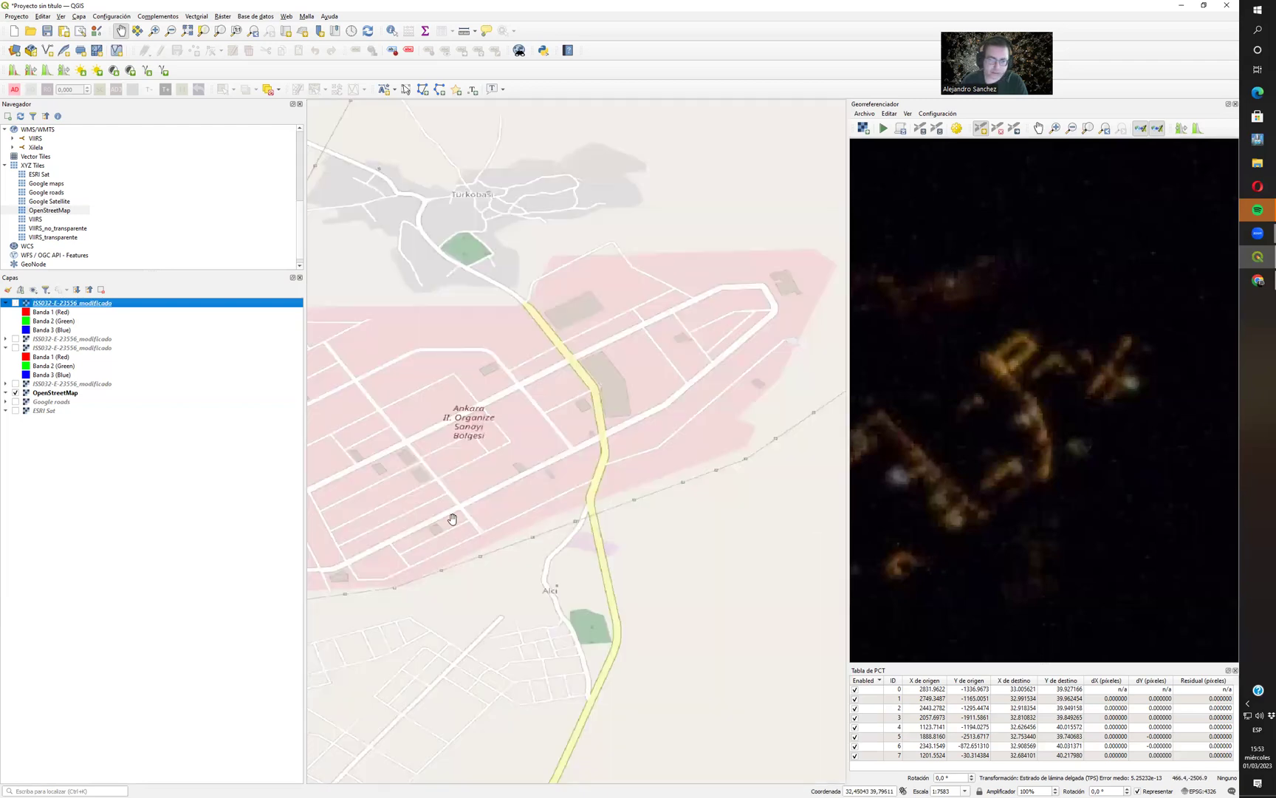
Add control point 8 at an industrial-zone street junction and rerun the georeferencing.
left_click(964, 501)
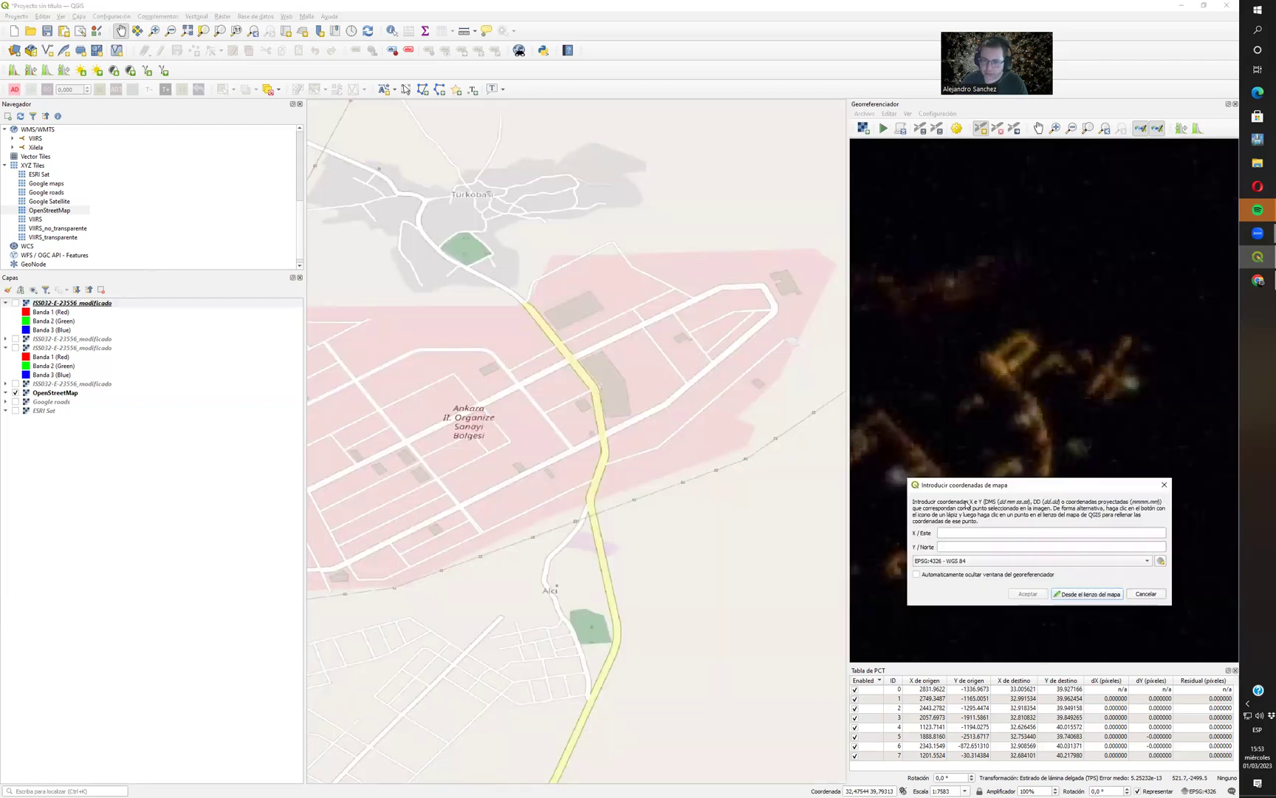
left_click(1087, 594)
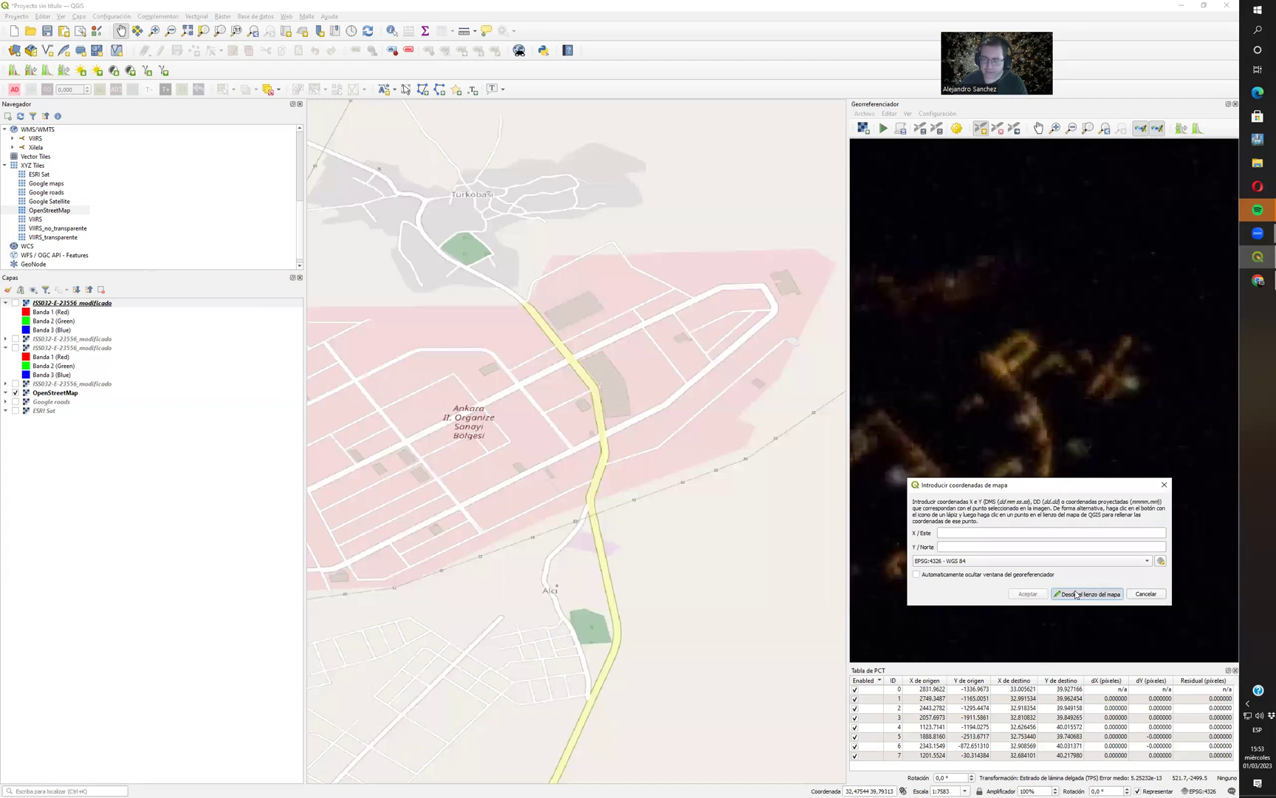
left_click(461, 505)
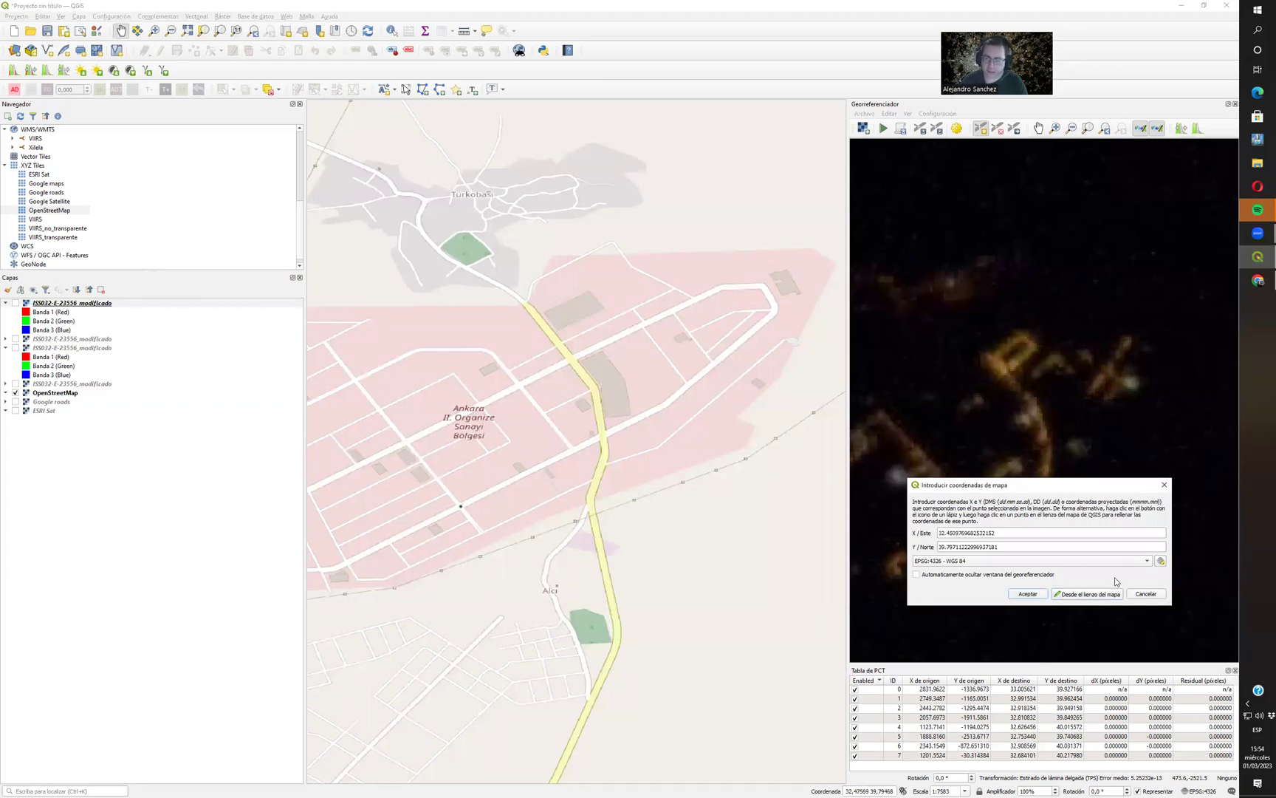
left_click(1027, 593)
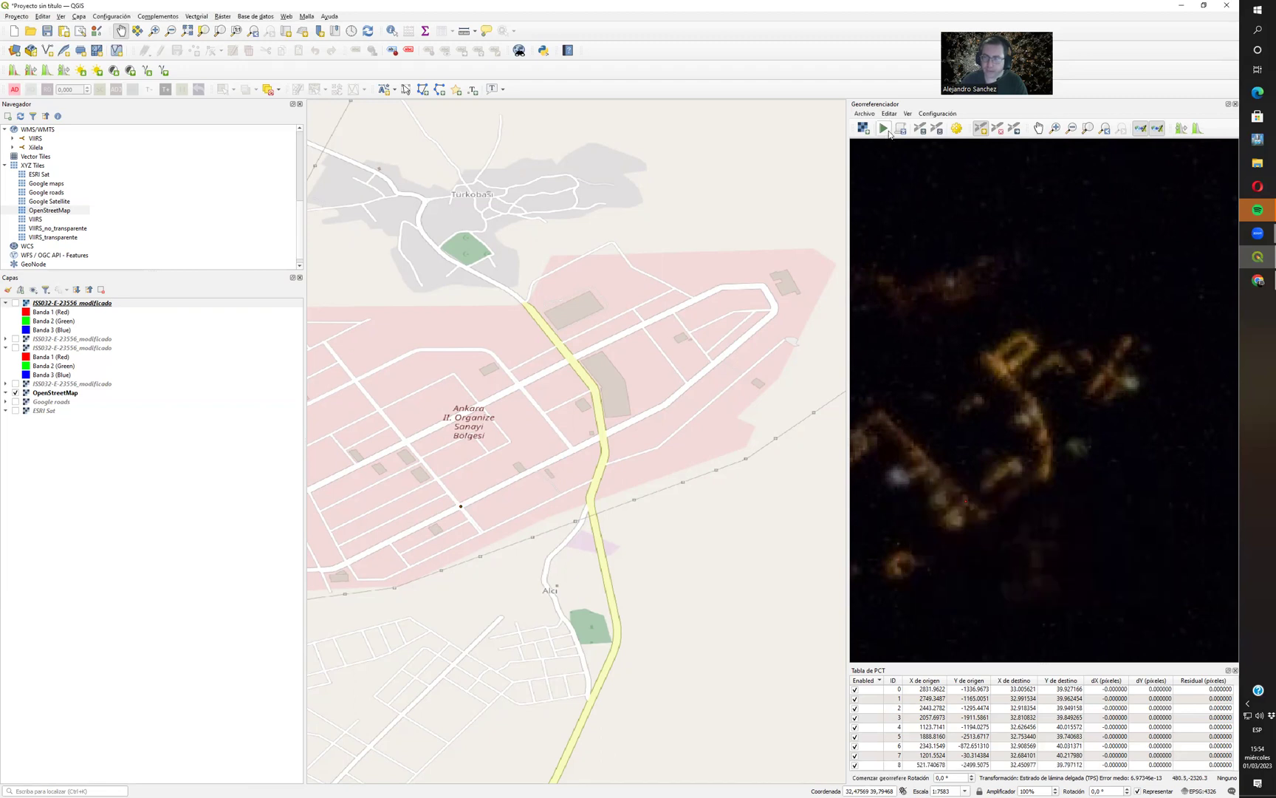
left_click(889, 129)
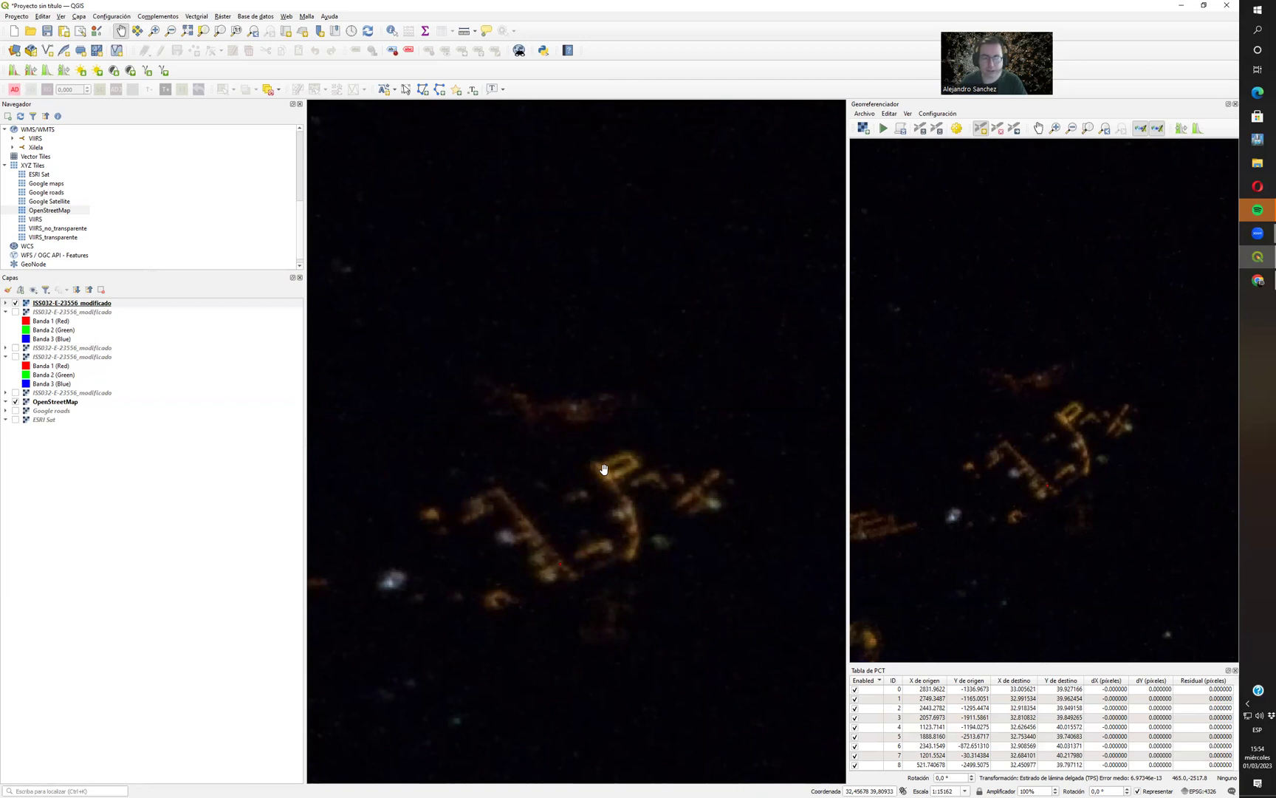
Add a tenth control point near 33.223 E, 39.925 N and rerun georeferencing, zooming out to inspect.
scroll(619, 495, "down", 4)
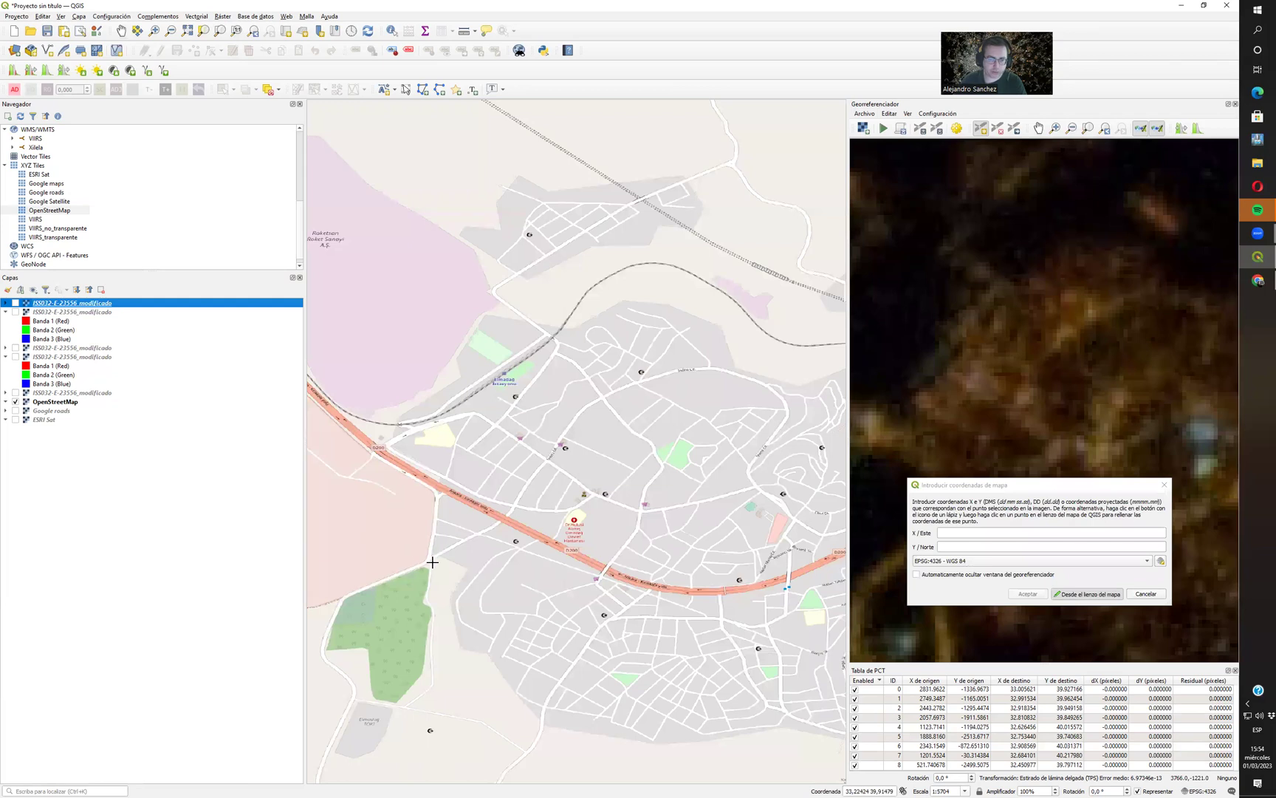
left_click(427, 559)
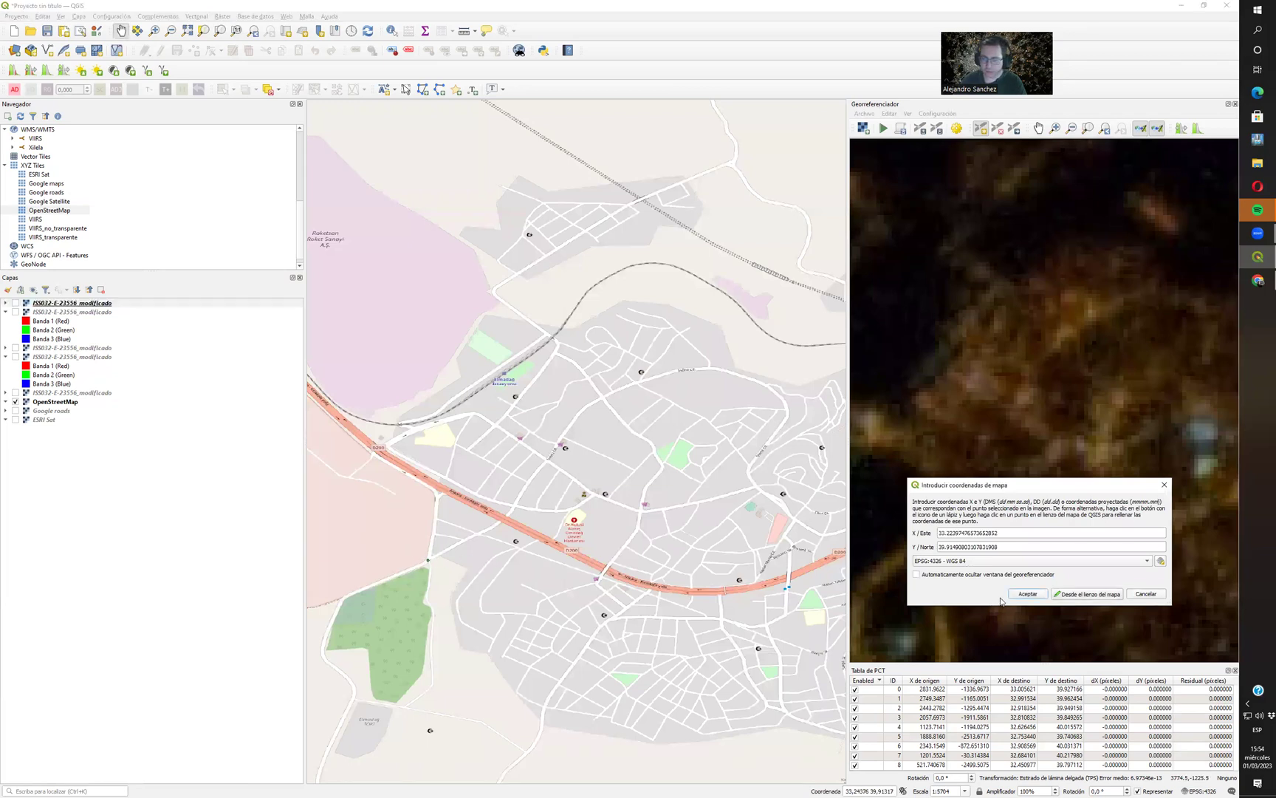
left_click(1013, 595)
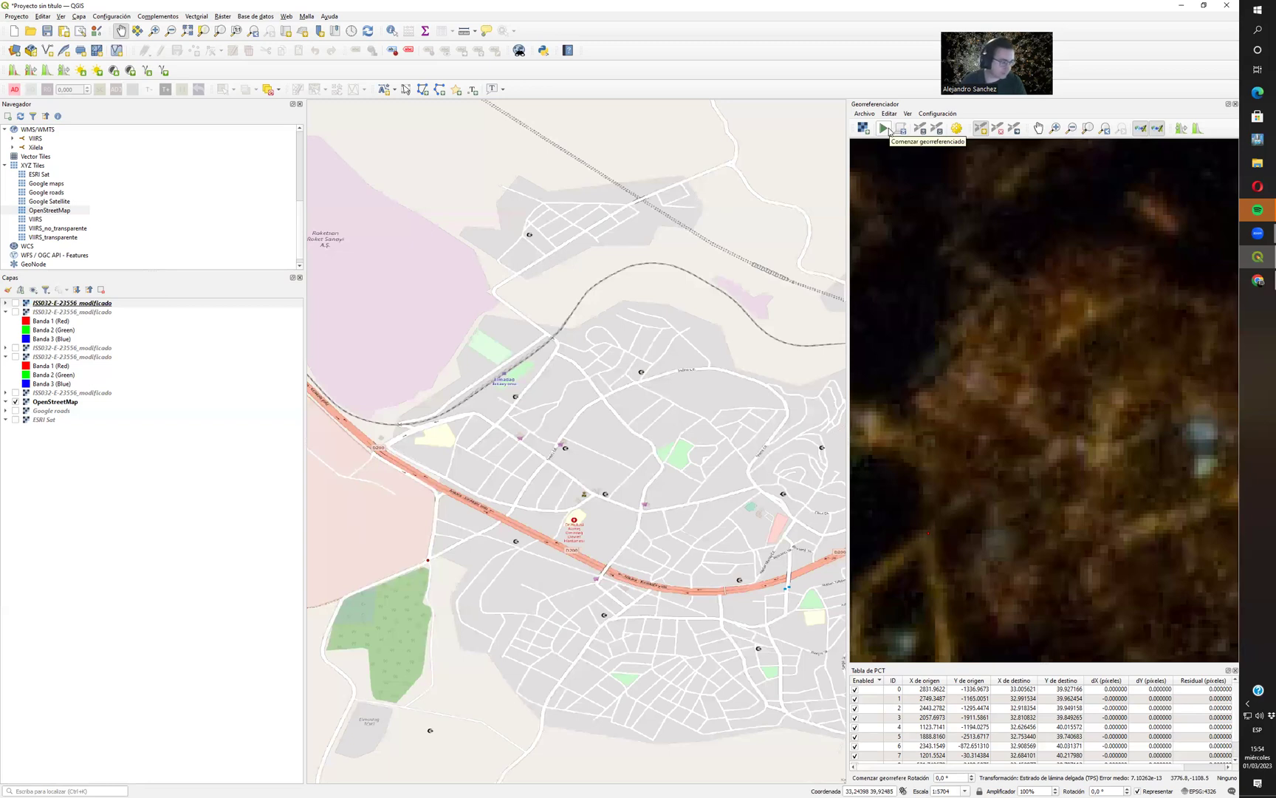
left_click(884, 129)
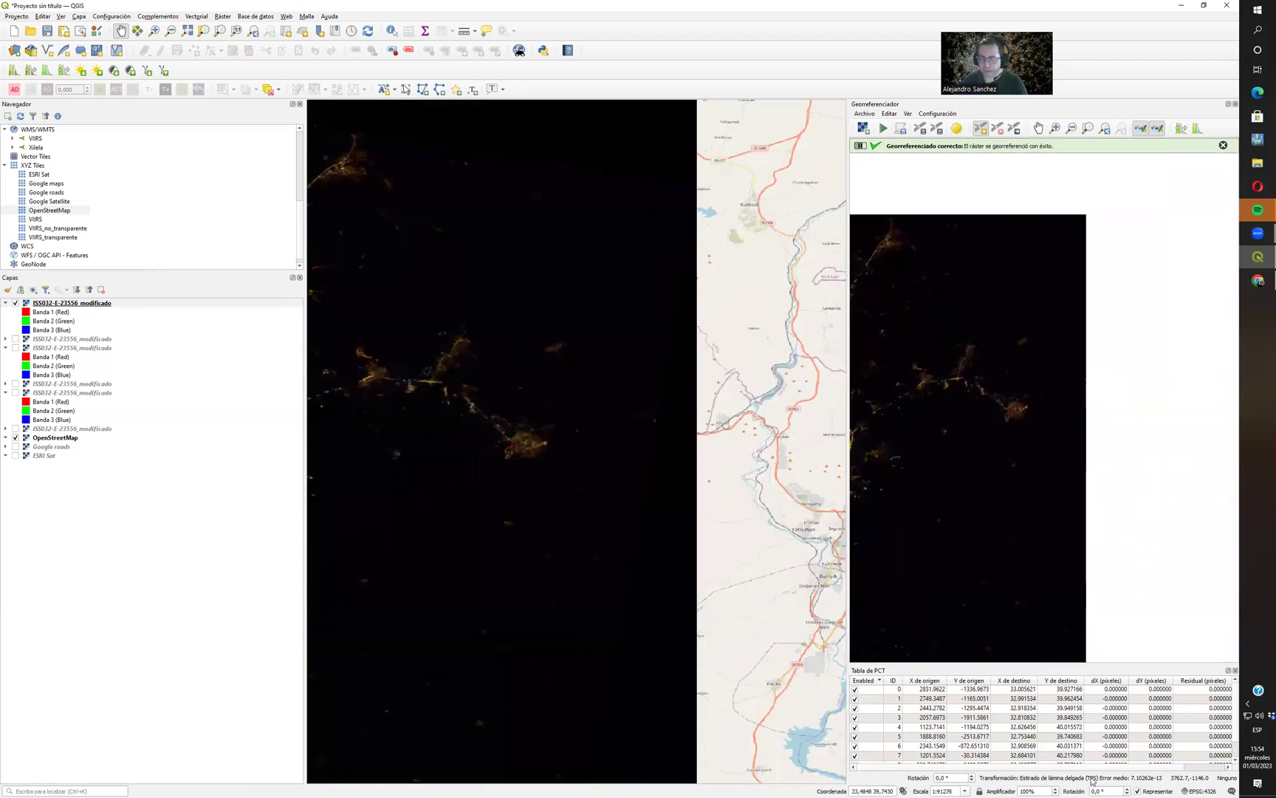
scroll(1015, 722, "down", 1)
Compare the night photo with OSM, then swap the OpenStreetMap basemap for ESRI Sat.
scroll(1015, 722, "up", 1)
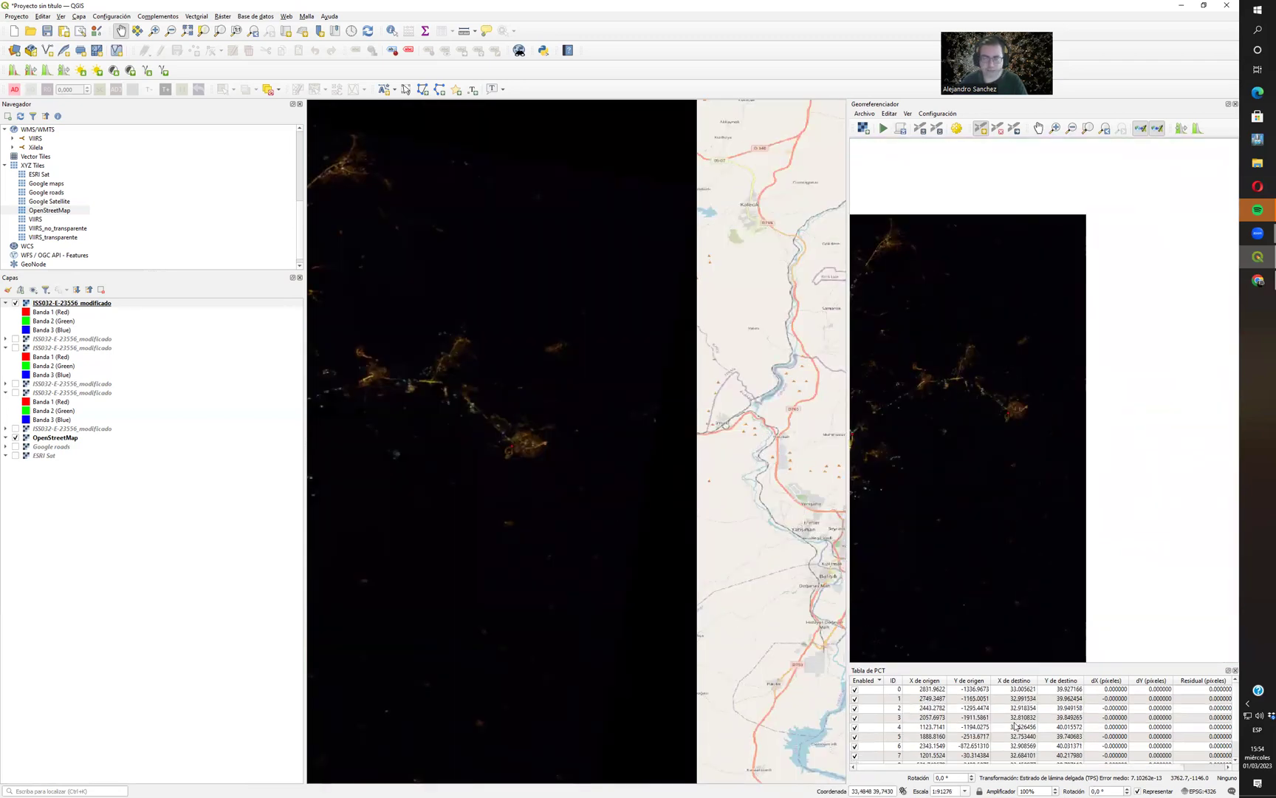
scroll(610, 499, "down", 2)
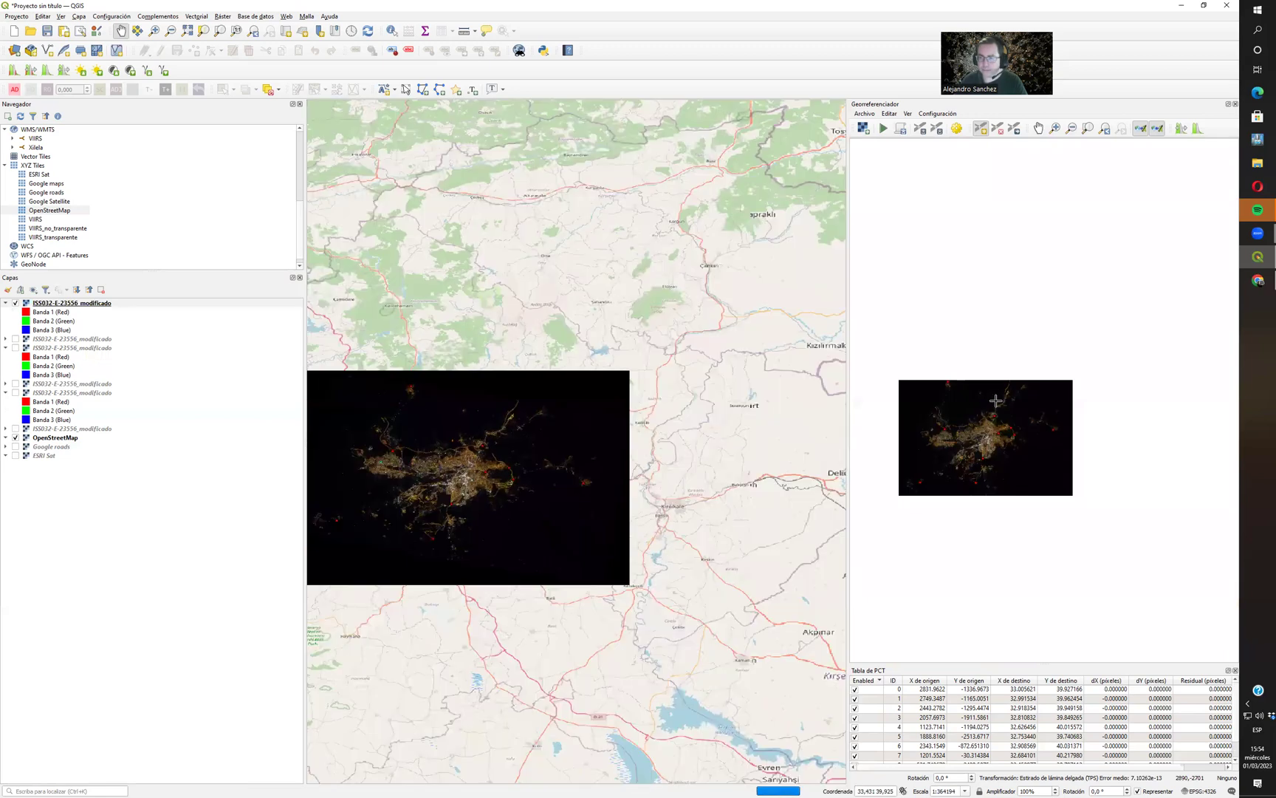
scroll(994, 396, "up", 5)
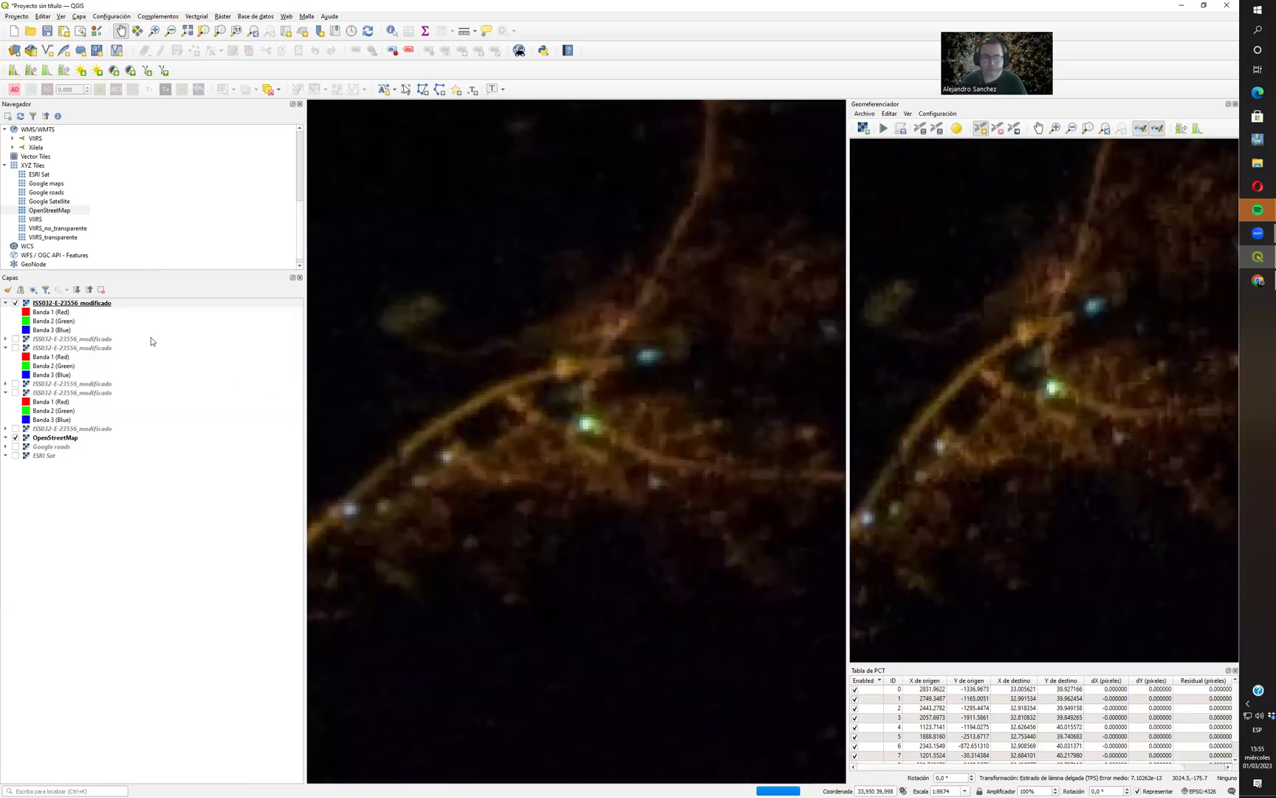
left_click(110, 303)
key("space")
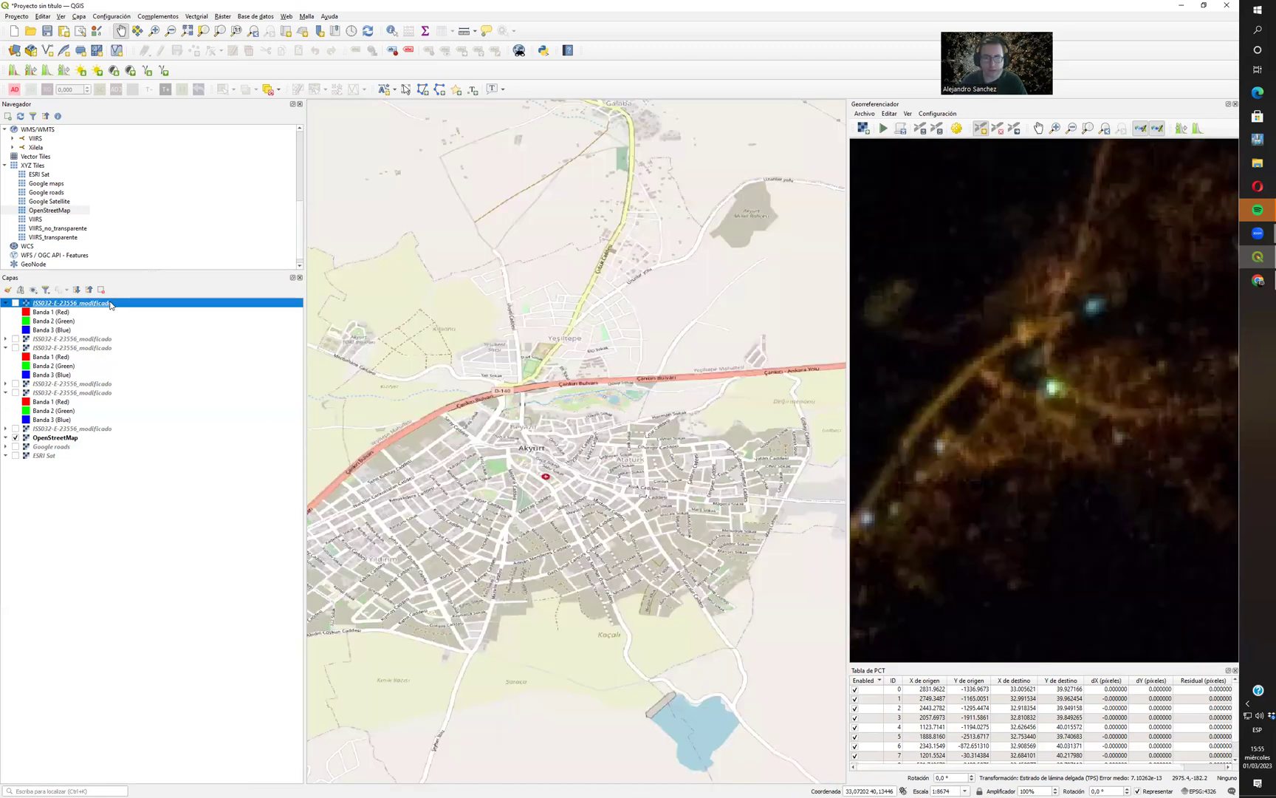
key("space")
key("space")
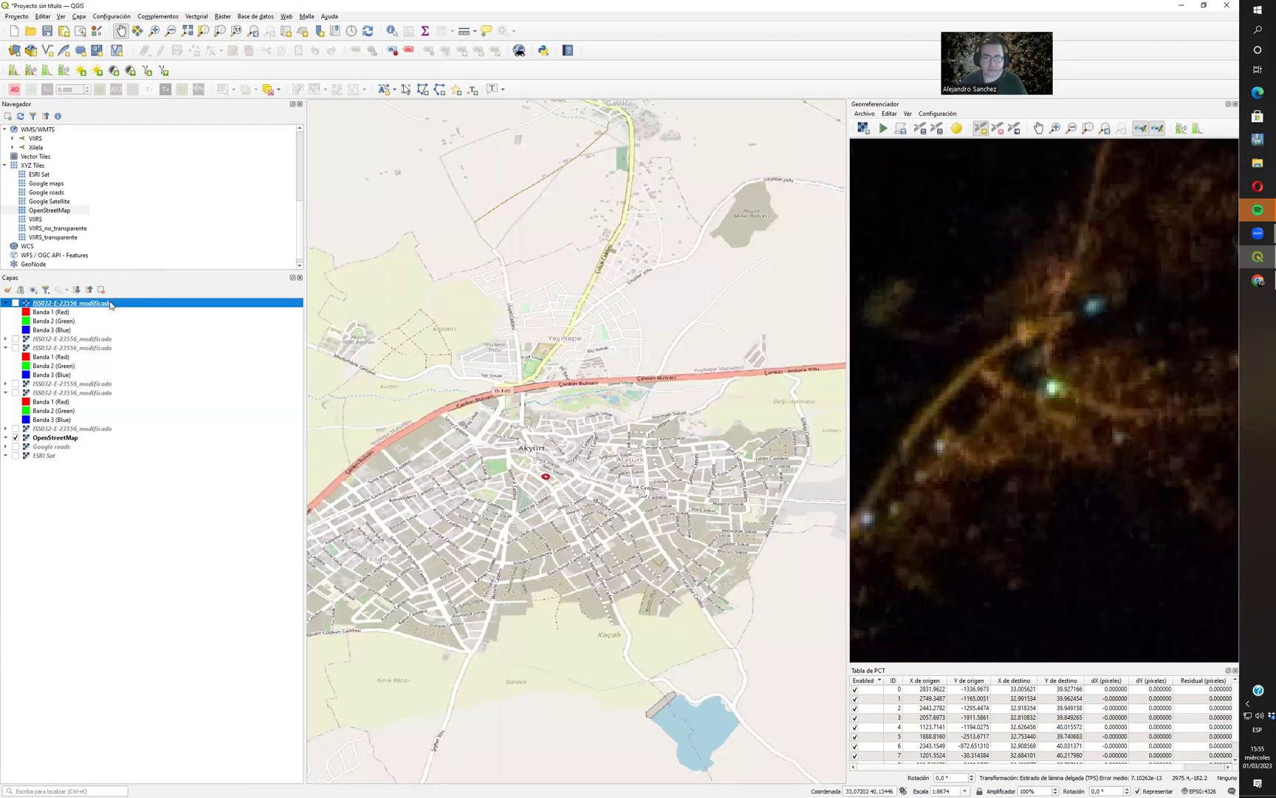
key("space")
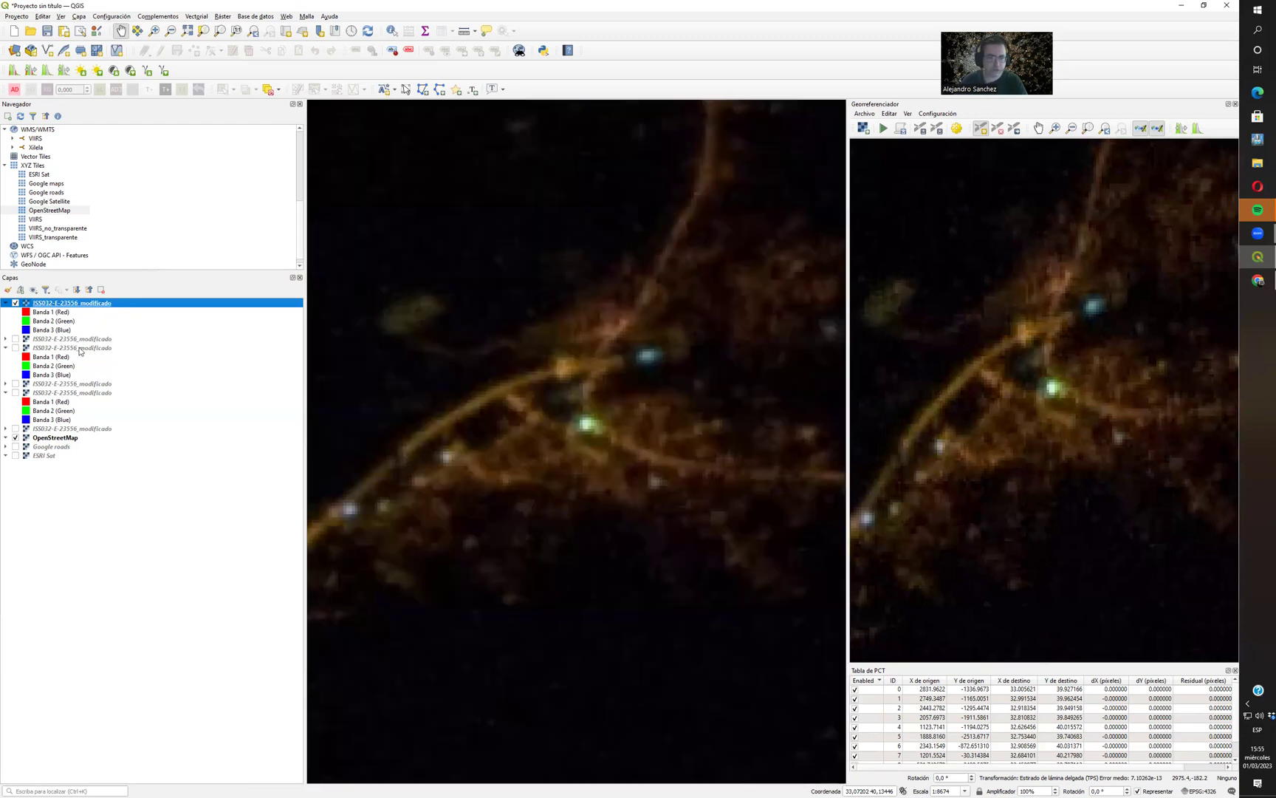
left_click(57, 438)
key("space")
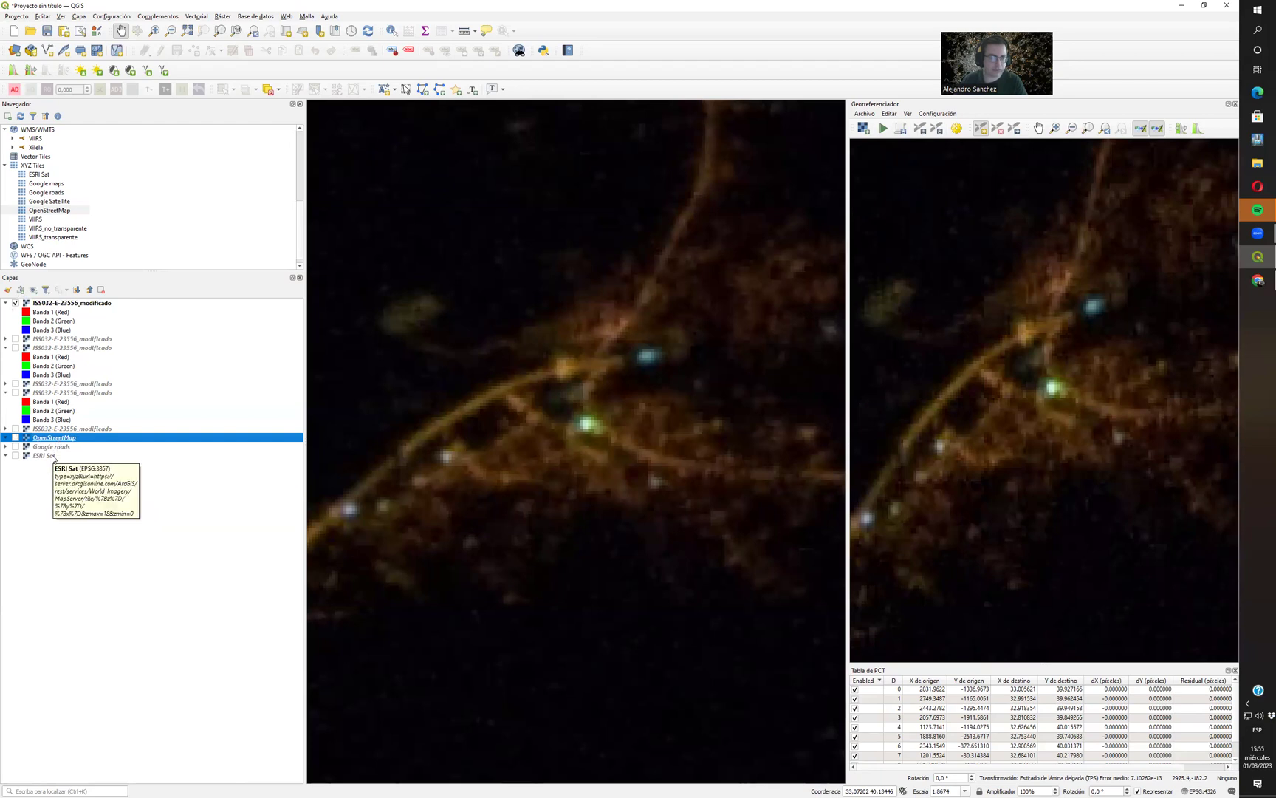
left_click(56, 455)
key("space")
Add a control point matching a lit road junction to its position on the ESRI Sat imagery.
left_click(85, 305)
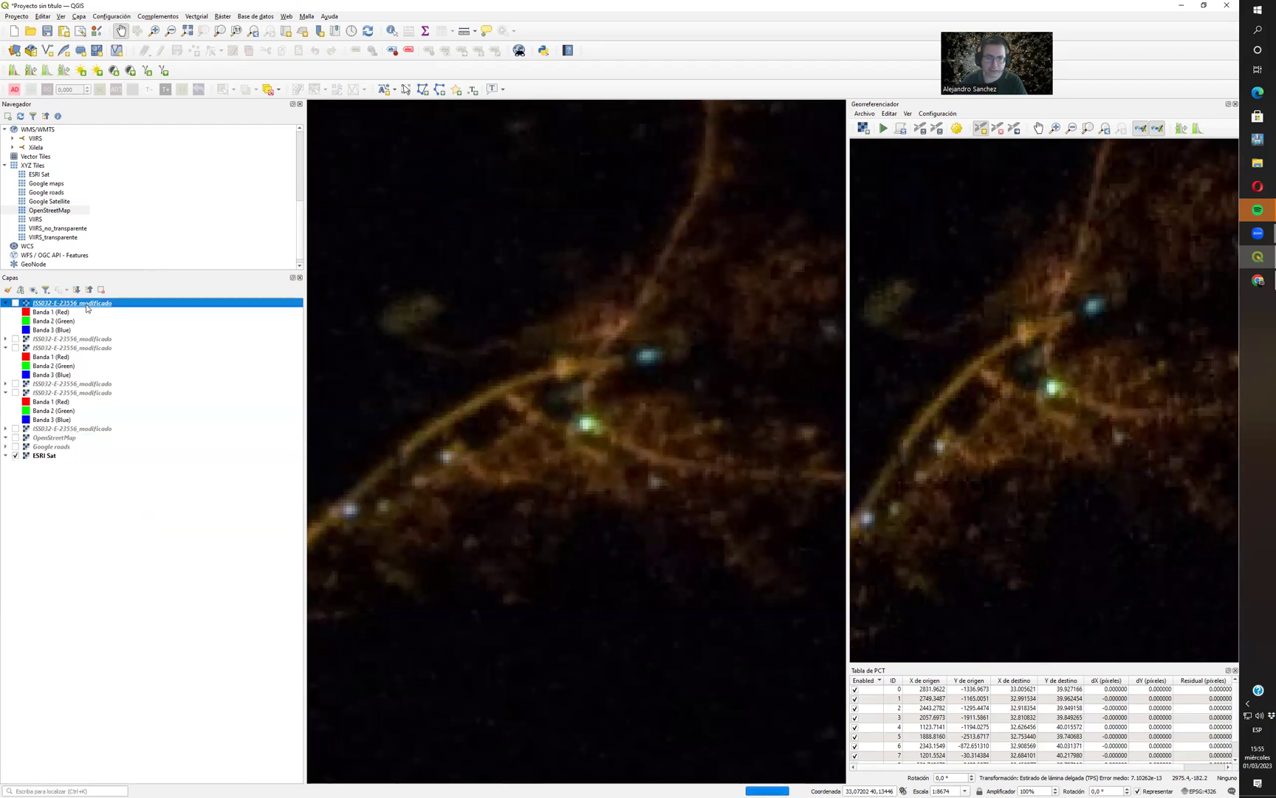
key("space")
key("space")
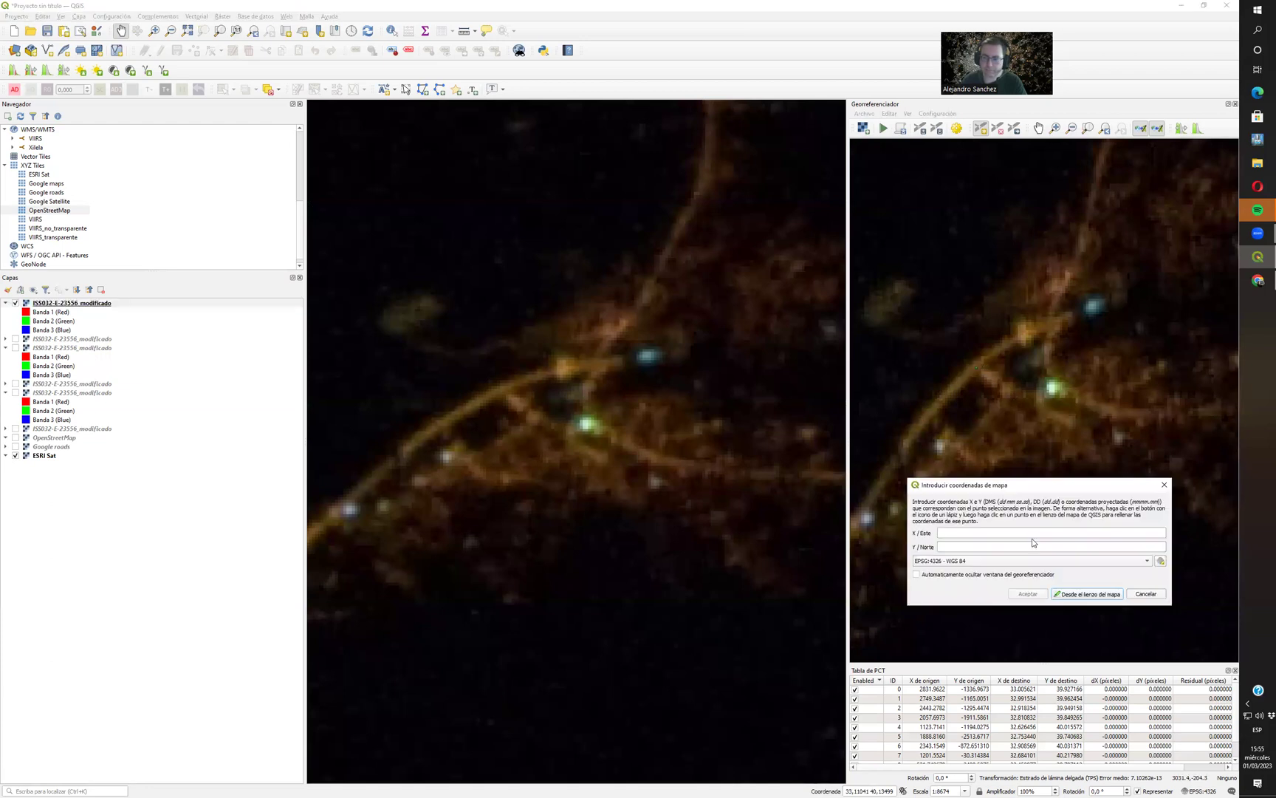
left_click(1076, 594)
left_click(89, 303)
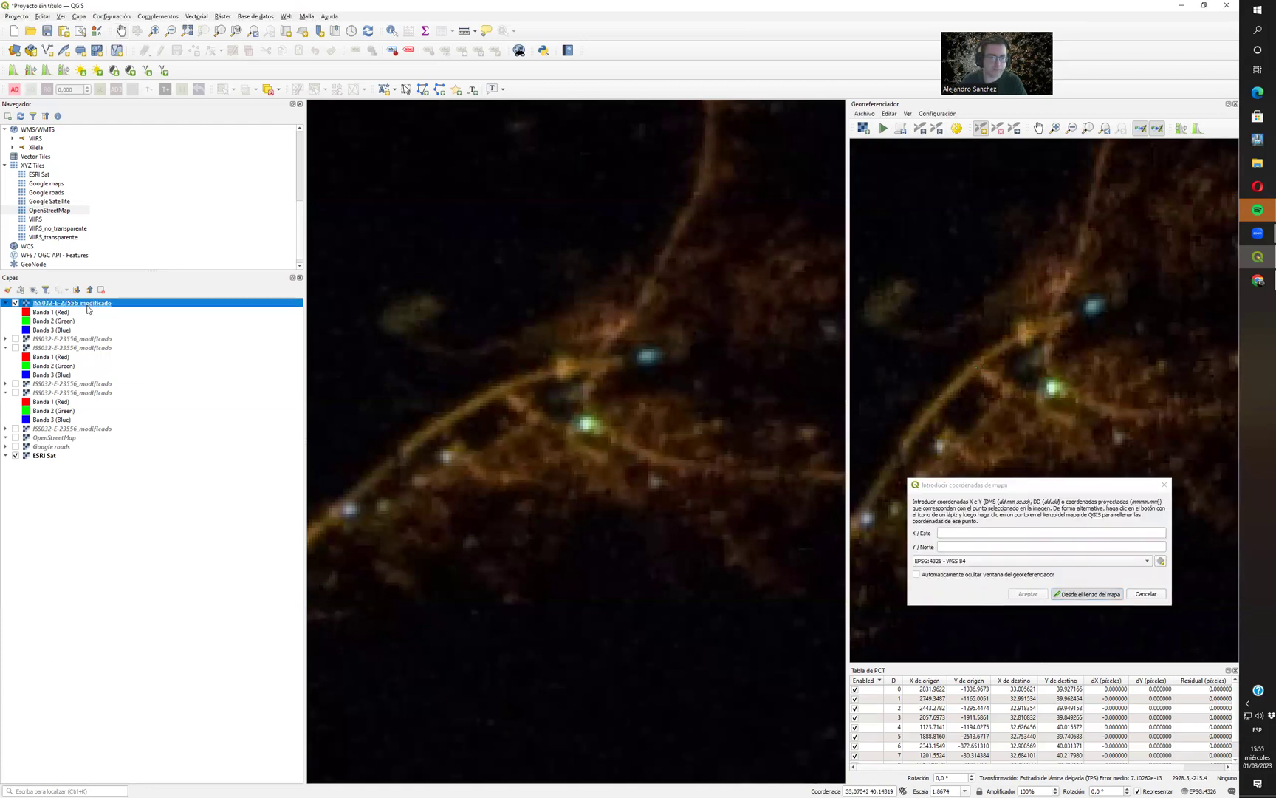
key("space")
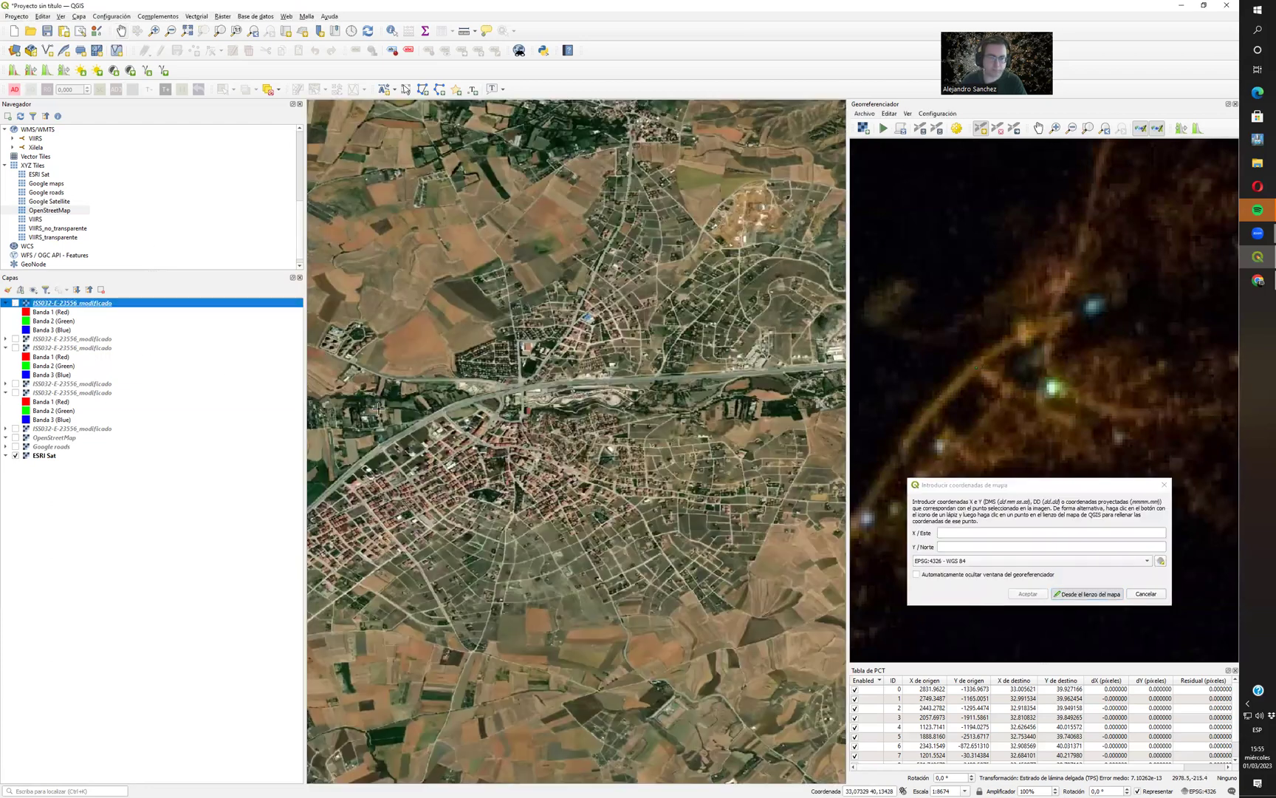
left_click(443, 411)
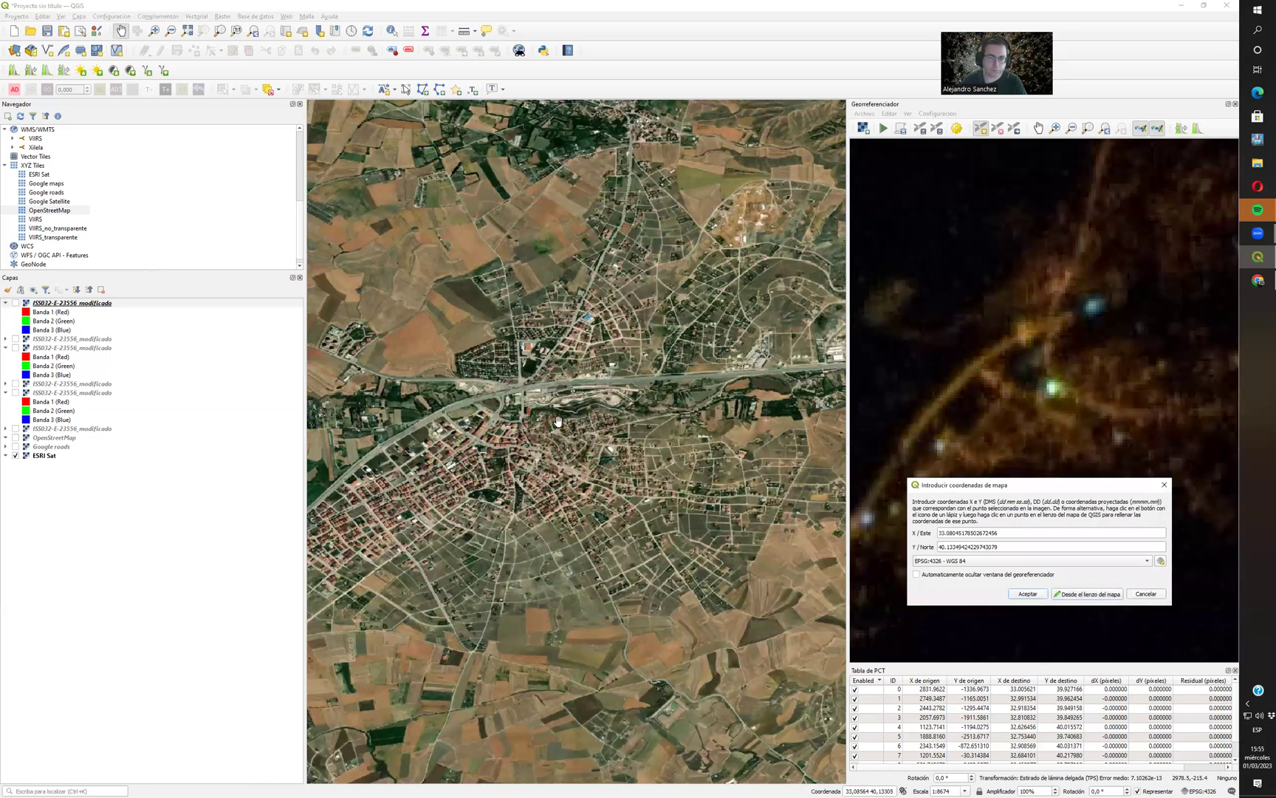
left_click(1027, 594)
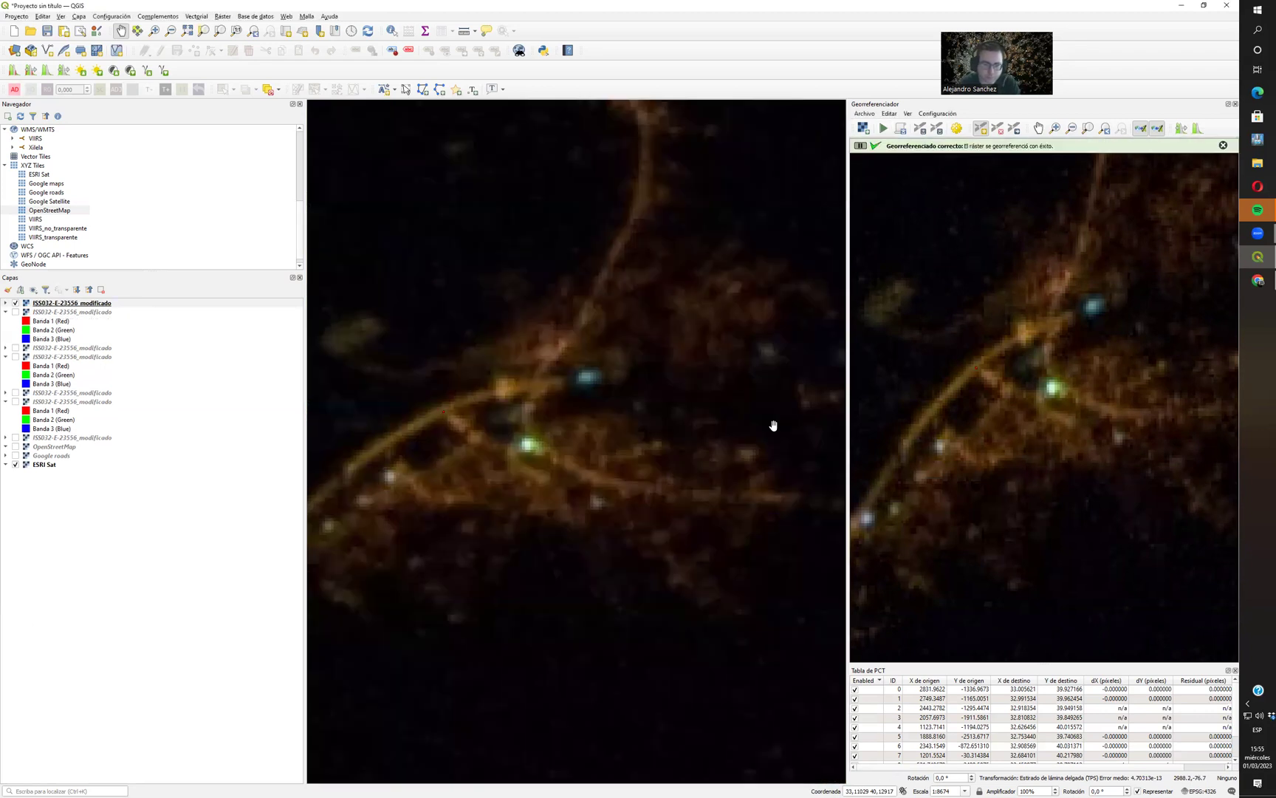
left_click(84, 304)
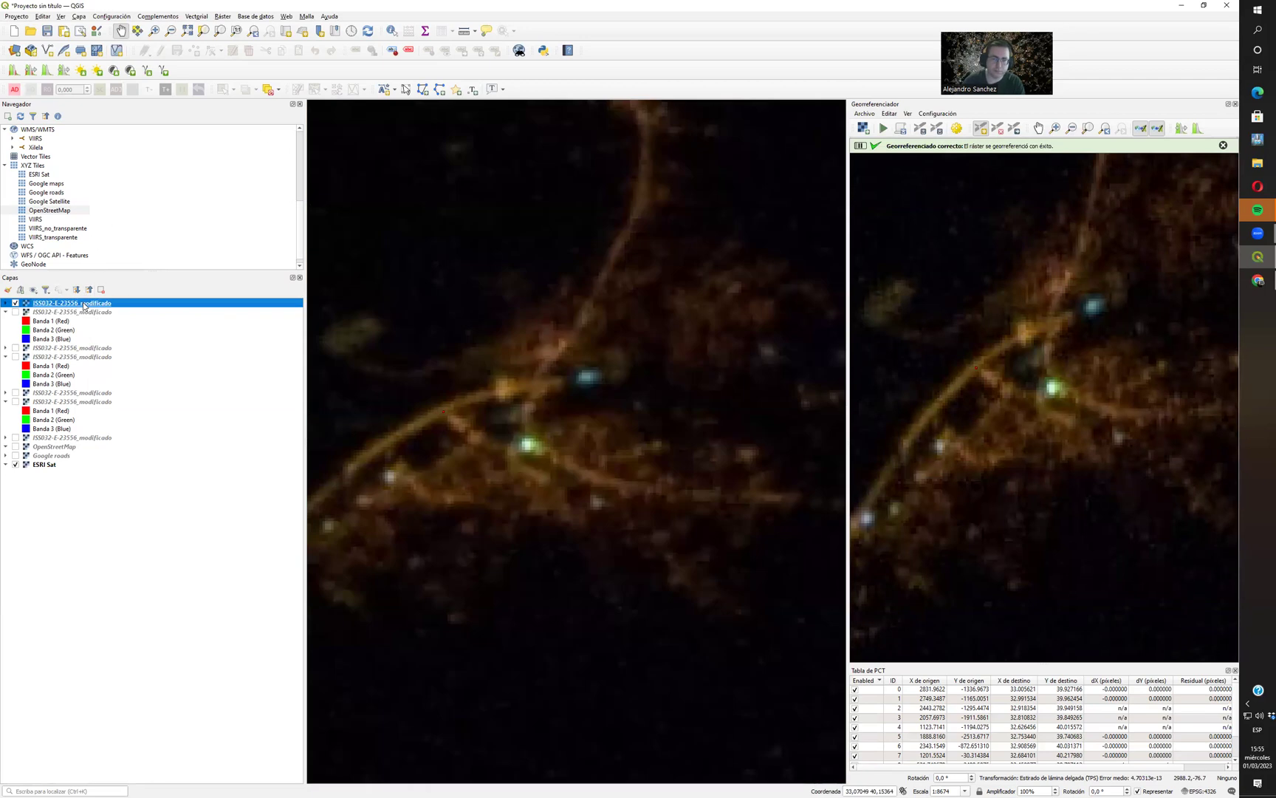
Zoom out, then zoom in on the small town with the bright V-shaped lit road.
scroll(588, 460, "down", 3)
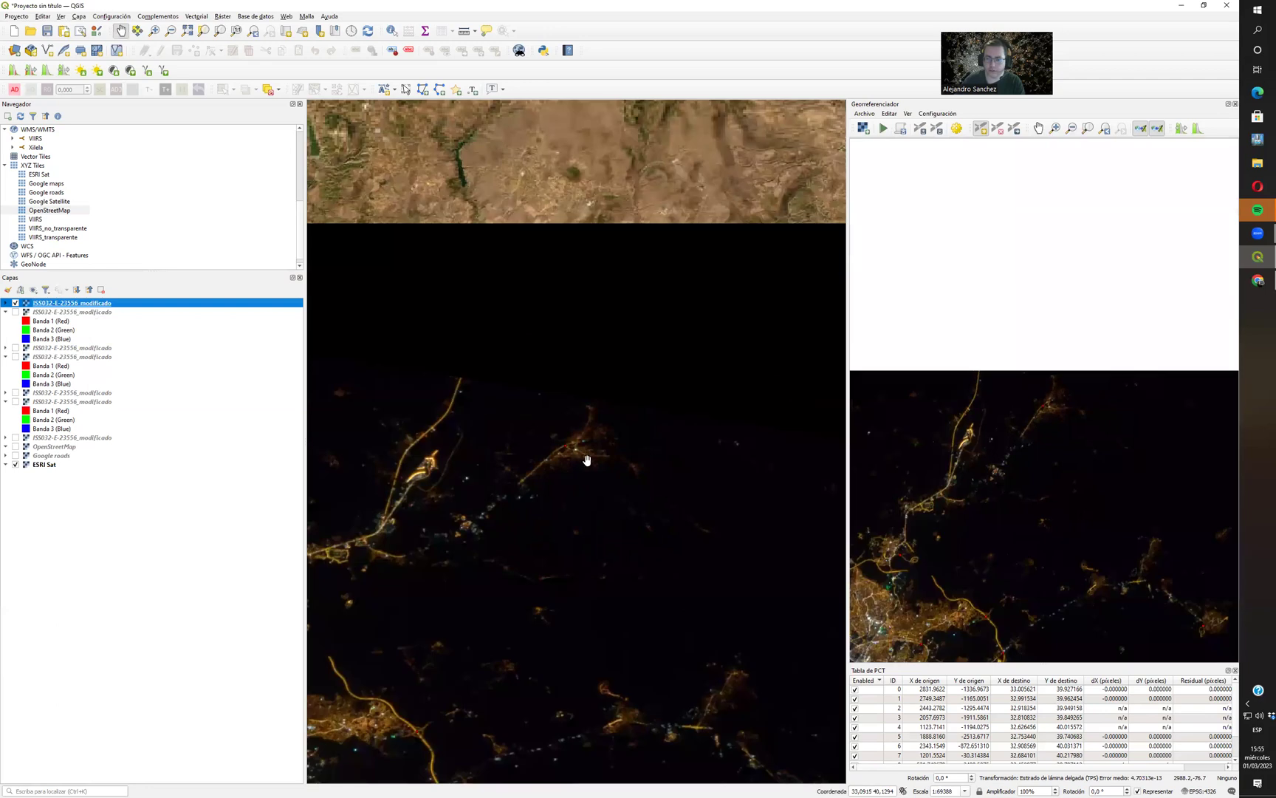
scroll(588, 460, "down", 2)
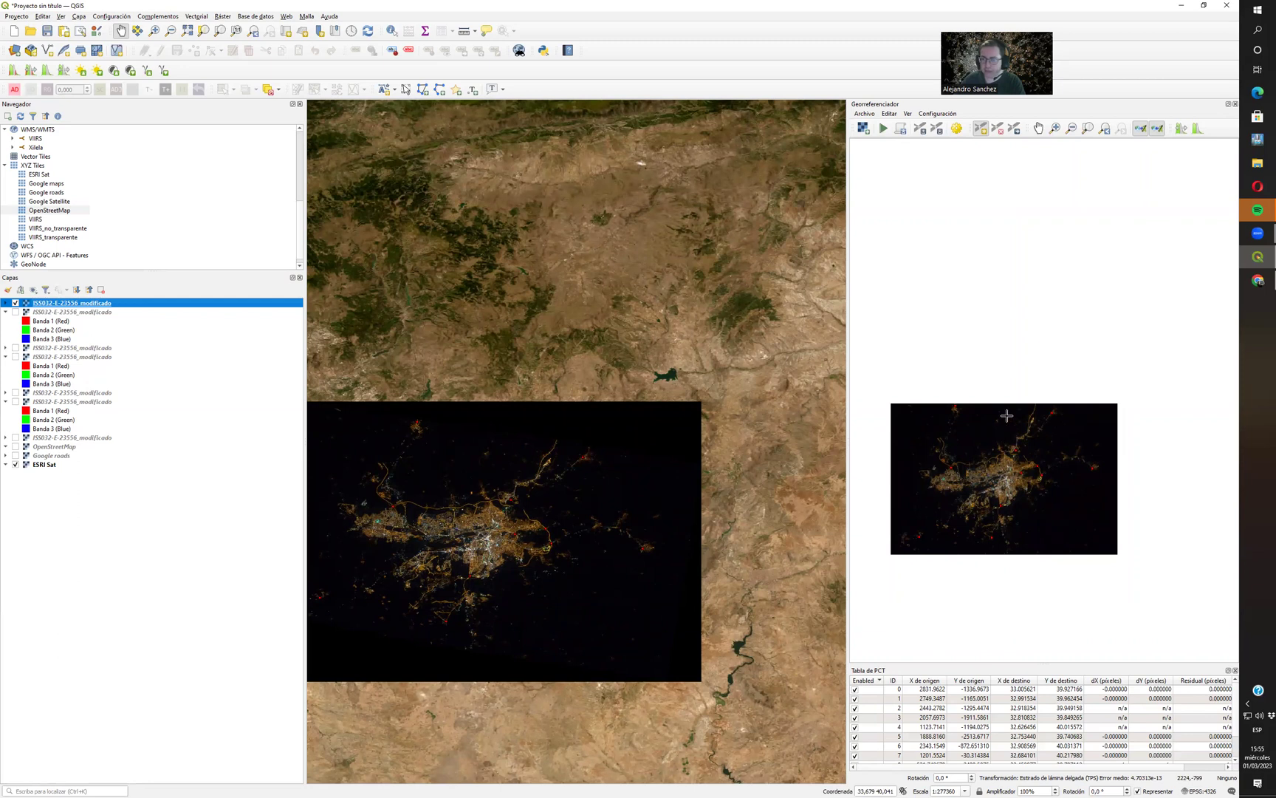
scroll(966, 353, "up", 2)
scroll(917, 405, "up", 4)
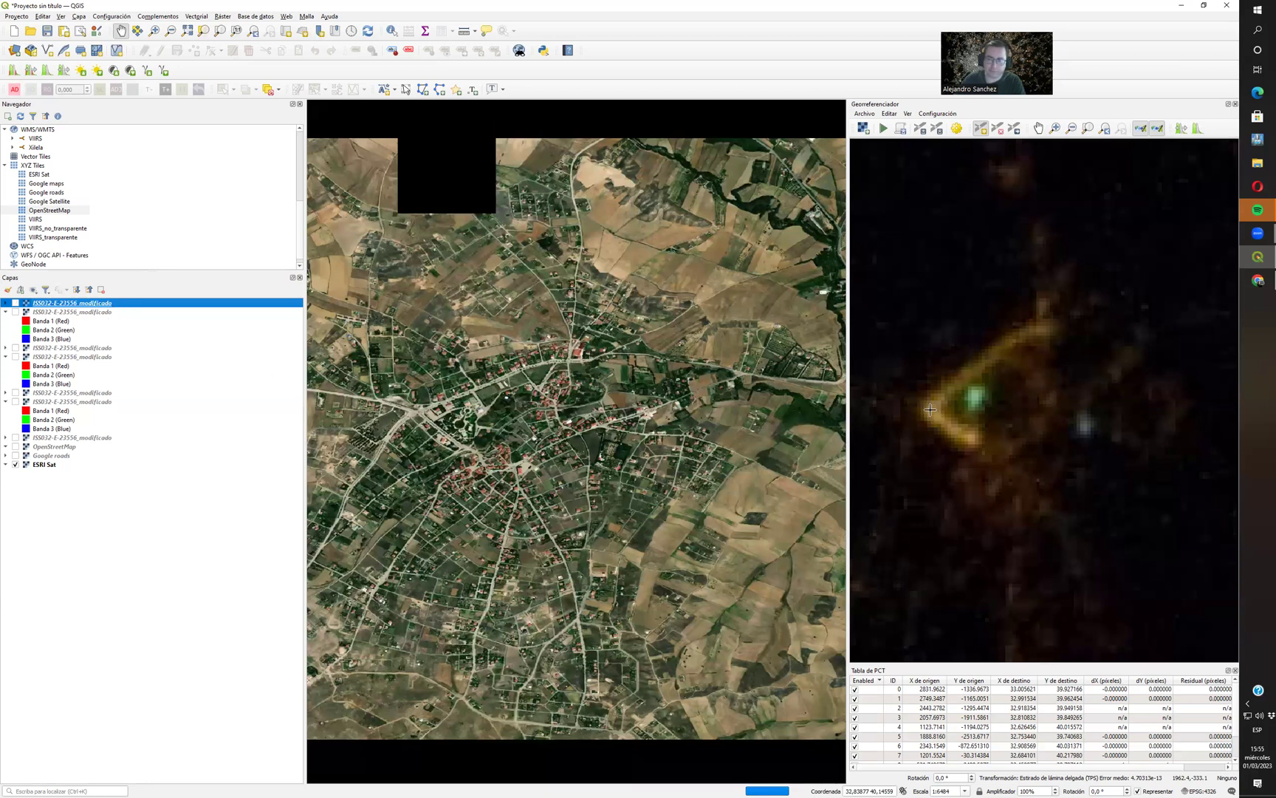
Add a control point linking the V-shaped road corner to its spot on the satellite map.
left_click(930, 410)
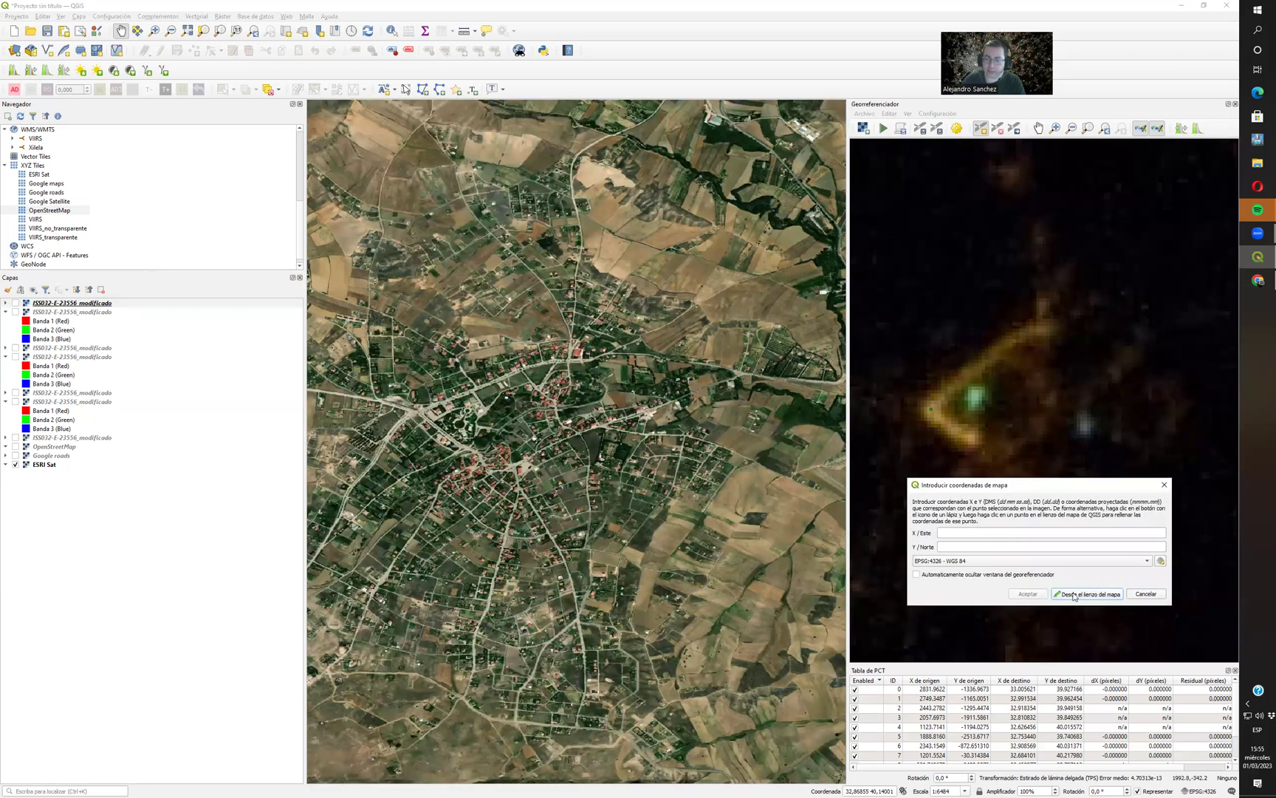
left_click(1076, 597)
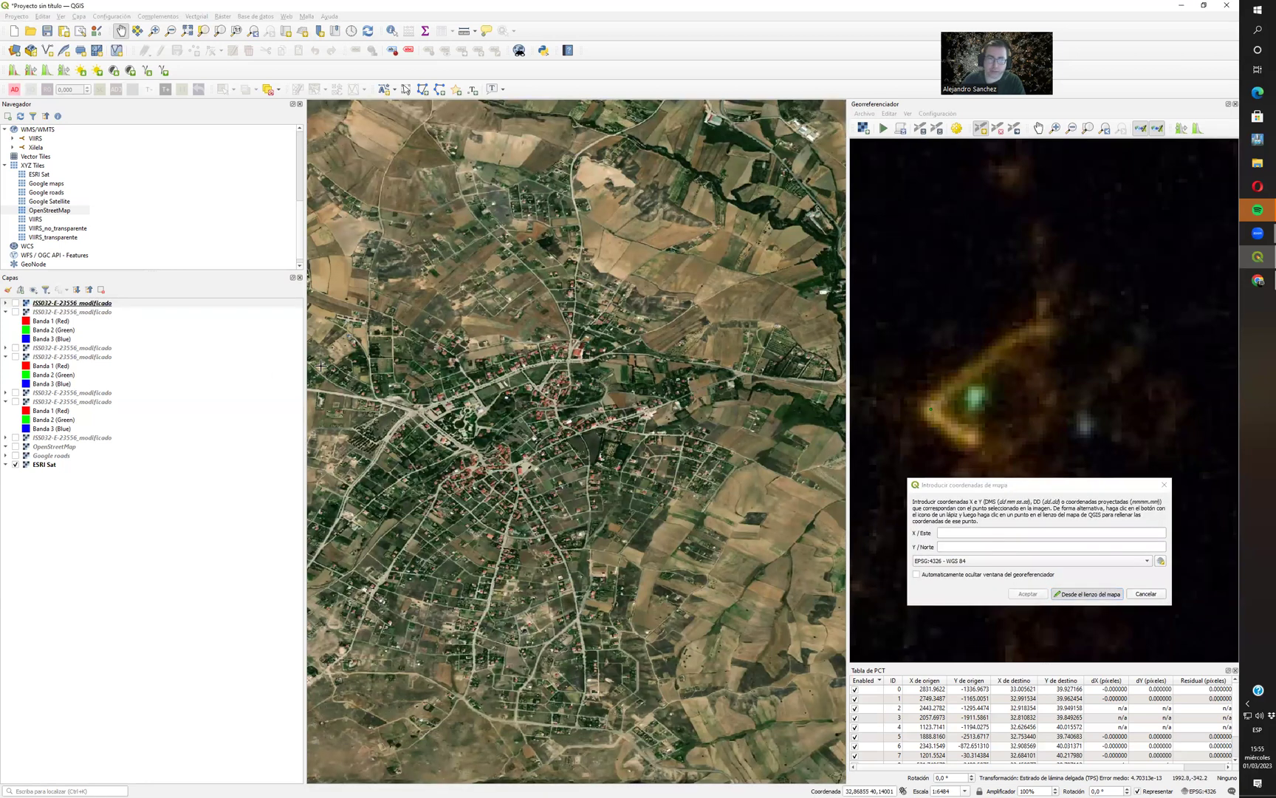
left_click(421, 410)
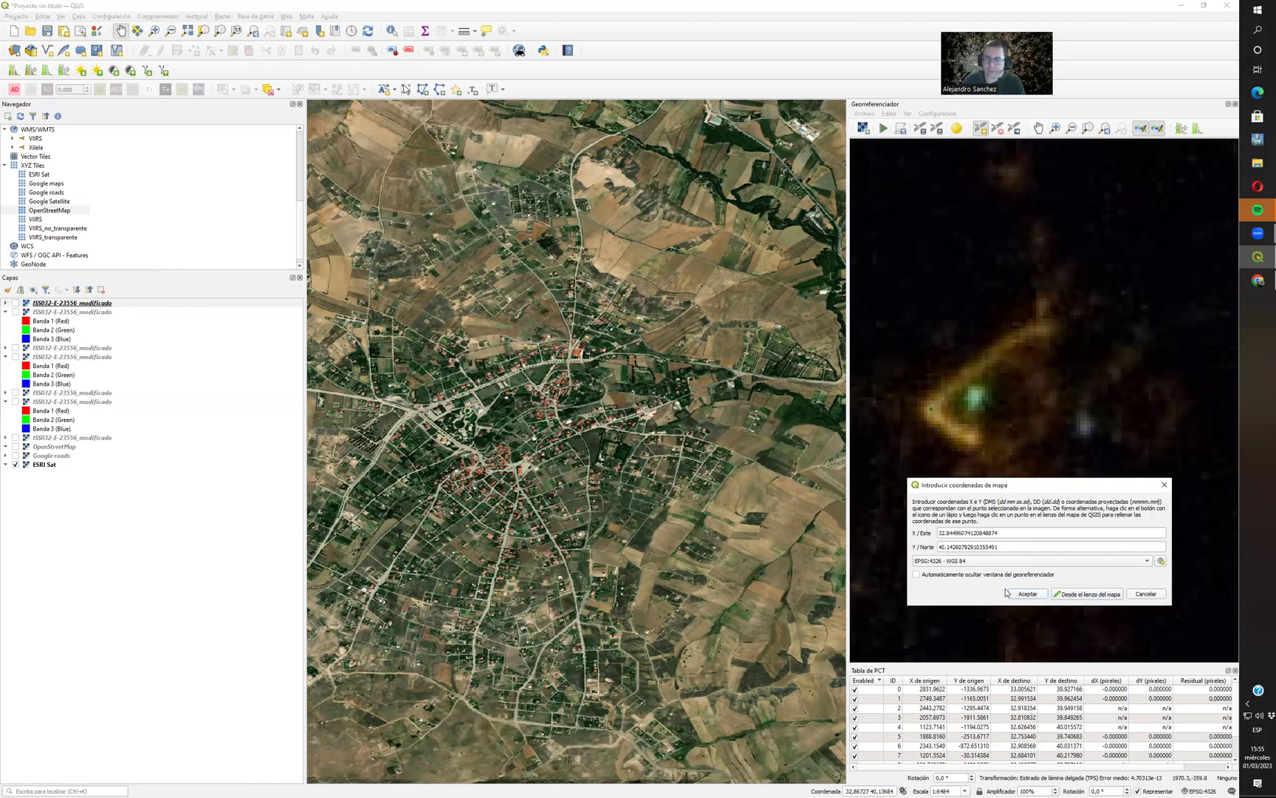
left_click(1027, 594)
Rerun the georeferencing and toggle the night photo layer to check alignment against the satellite.
left_click(884, 131)
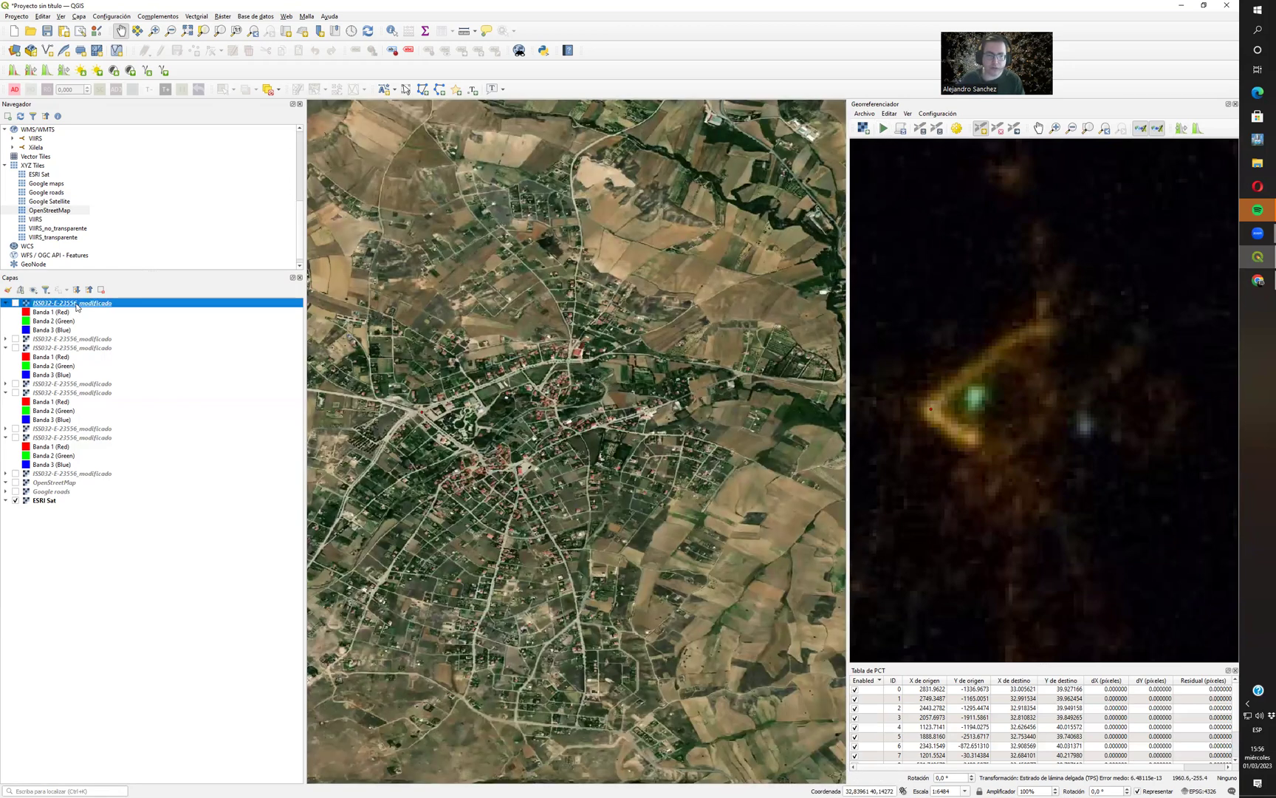
key("space")
key("space")
key("space")
key("space")
key("space")
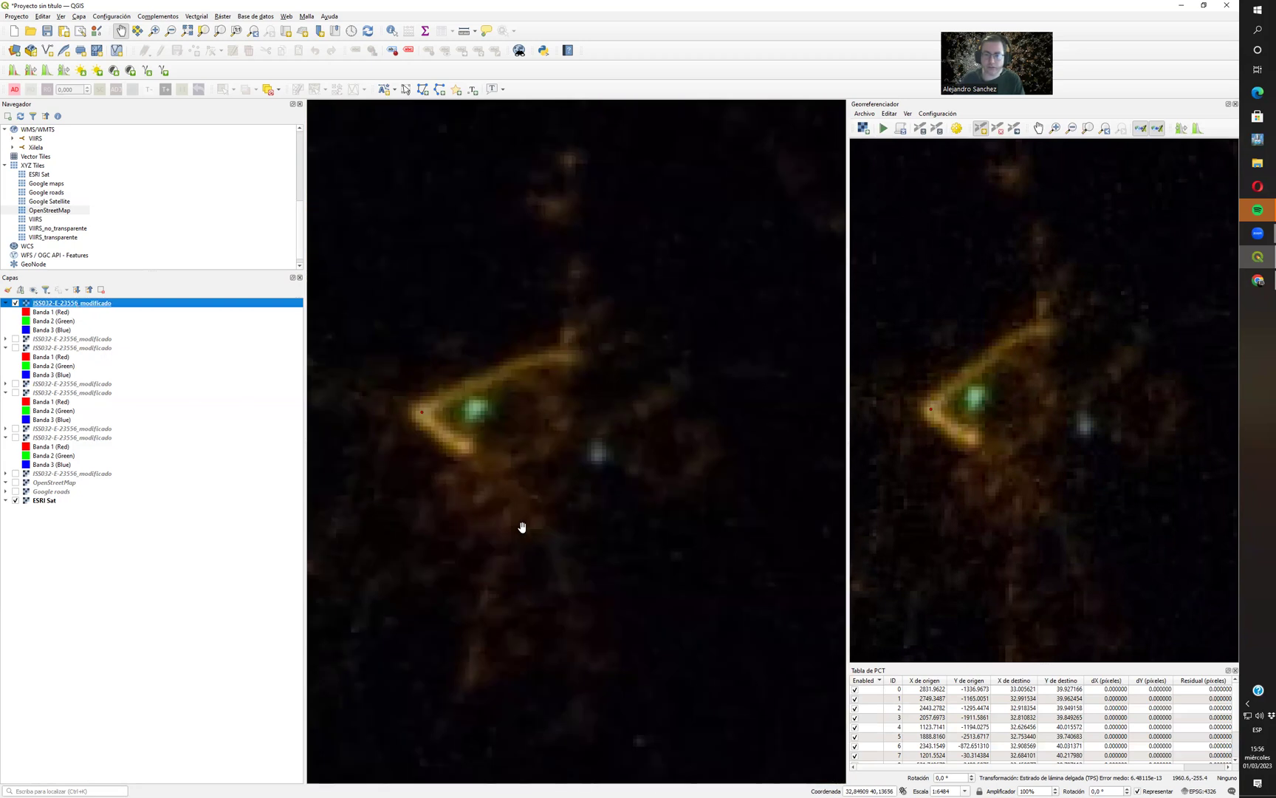
key("space")
Zoom out and centre the visible night photo over the satellite map.
scroll(575, 494, "down", 1)
scroll(574, 495, "down", 2)
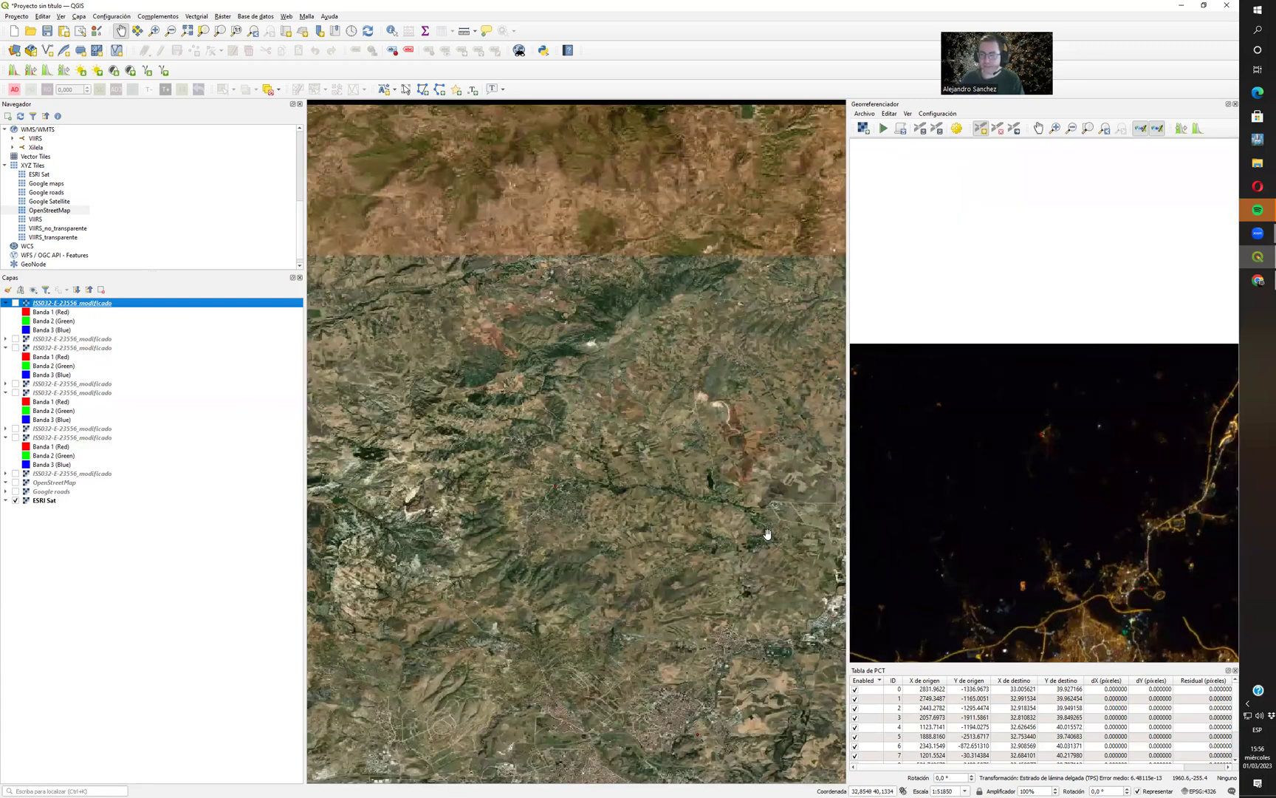
scroll(853, 540, "down", 2)
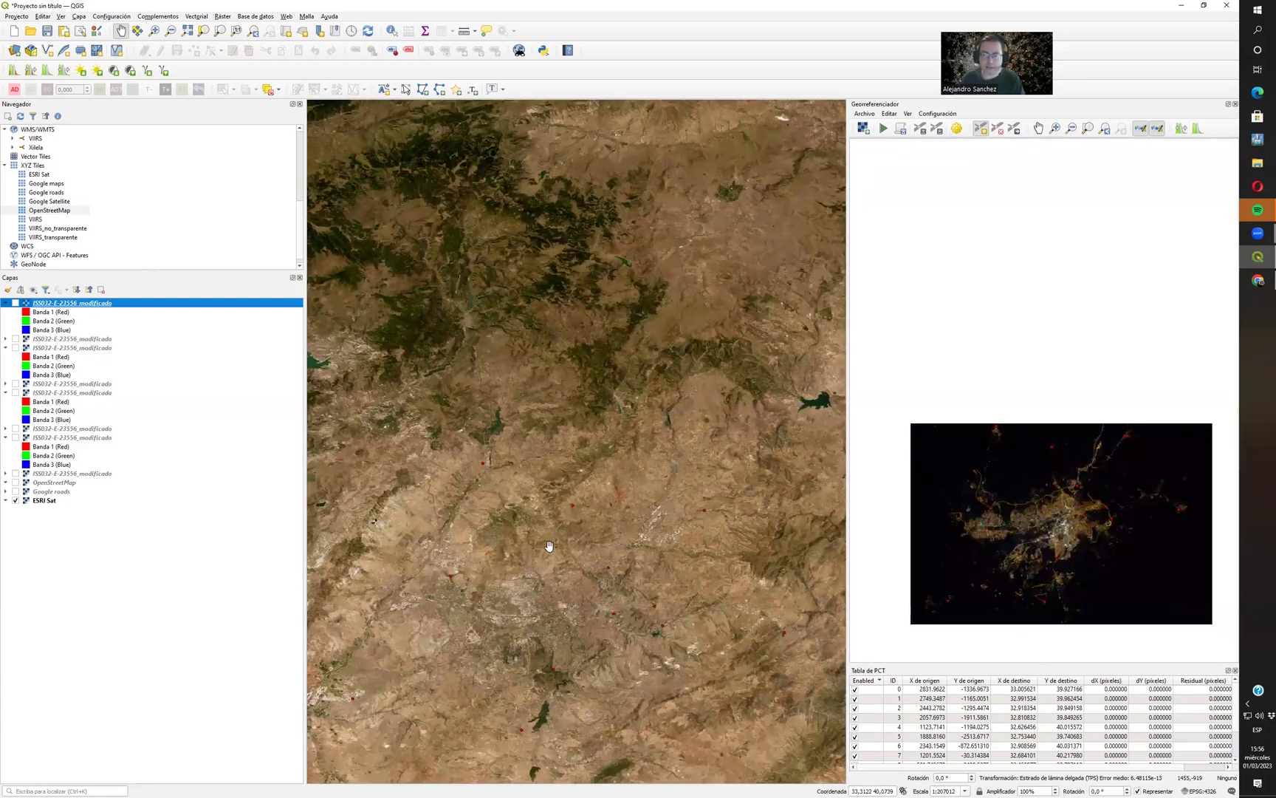
key("space")
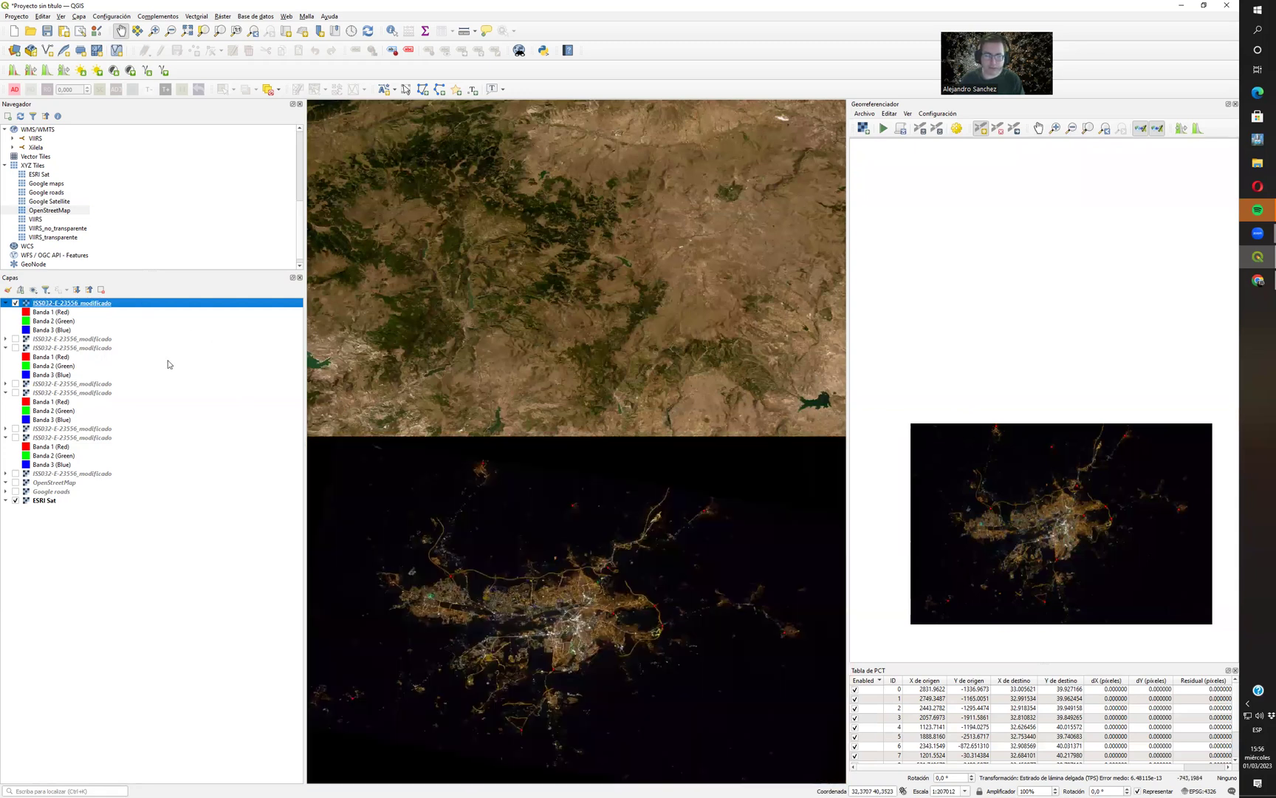
left_click_drag(514, 629, 527, 434)
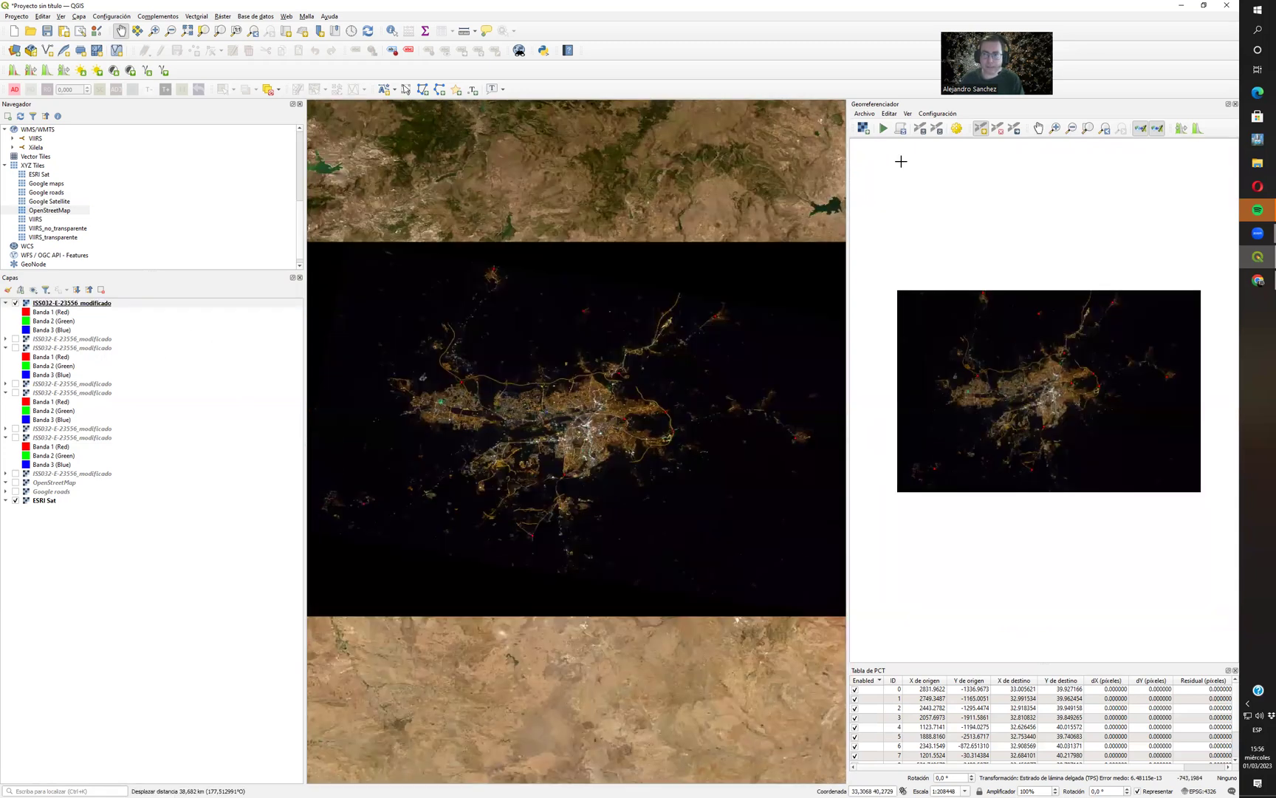
Save the control points as ISS032-E-23556.jpg.points, overwriting the existing file.
left_click(936, 130)
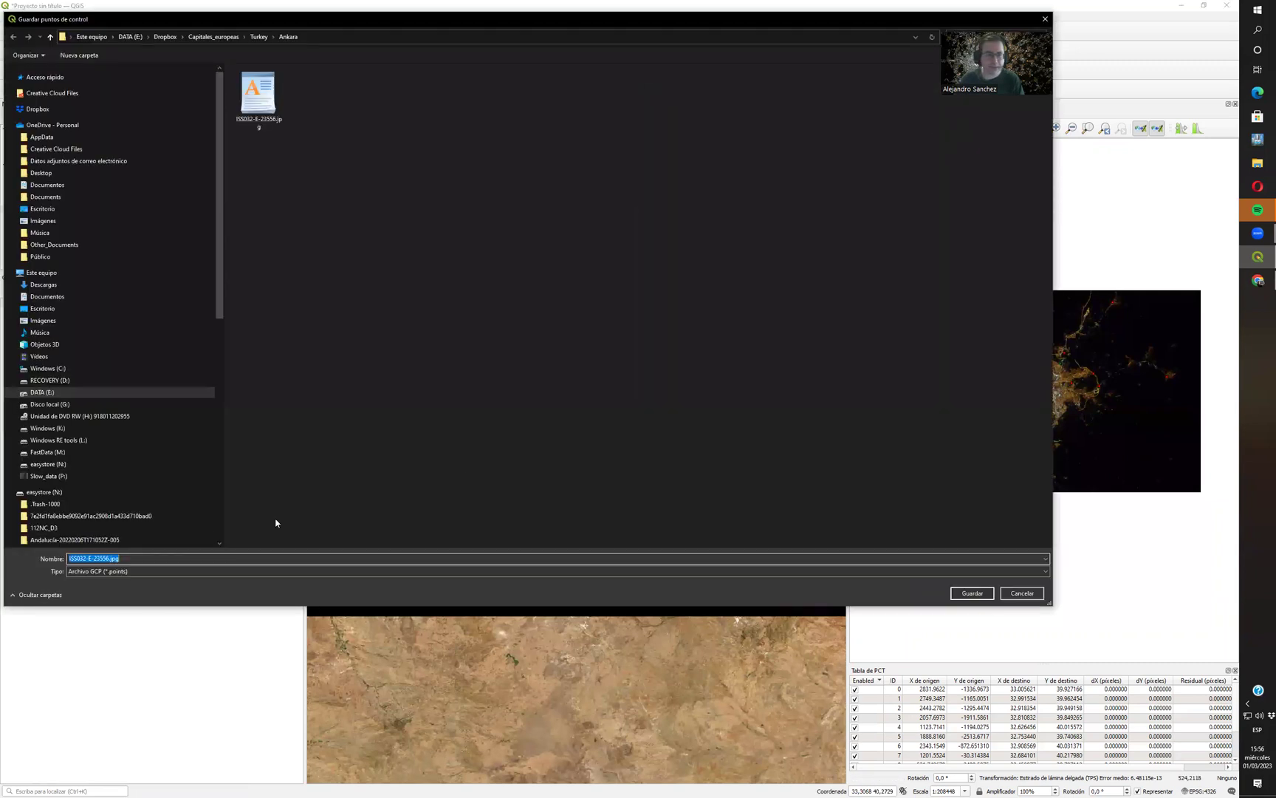
left_click(960, 597)
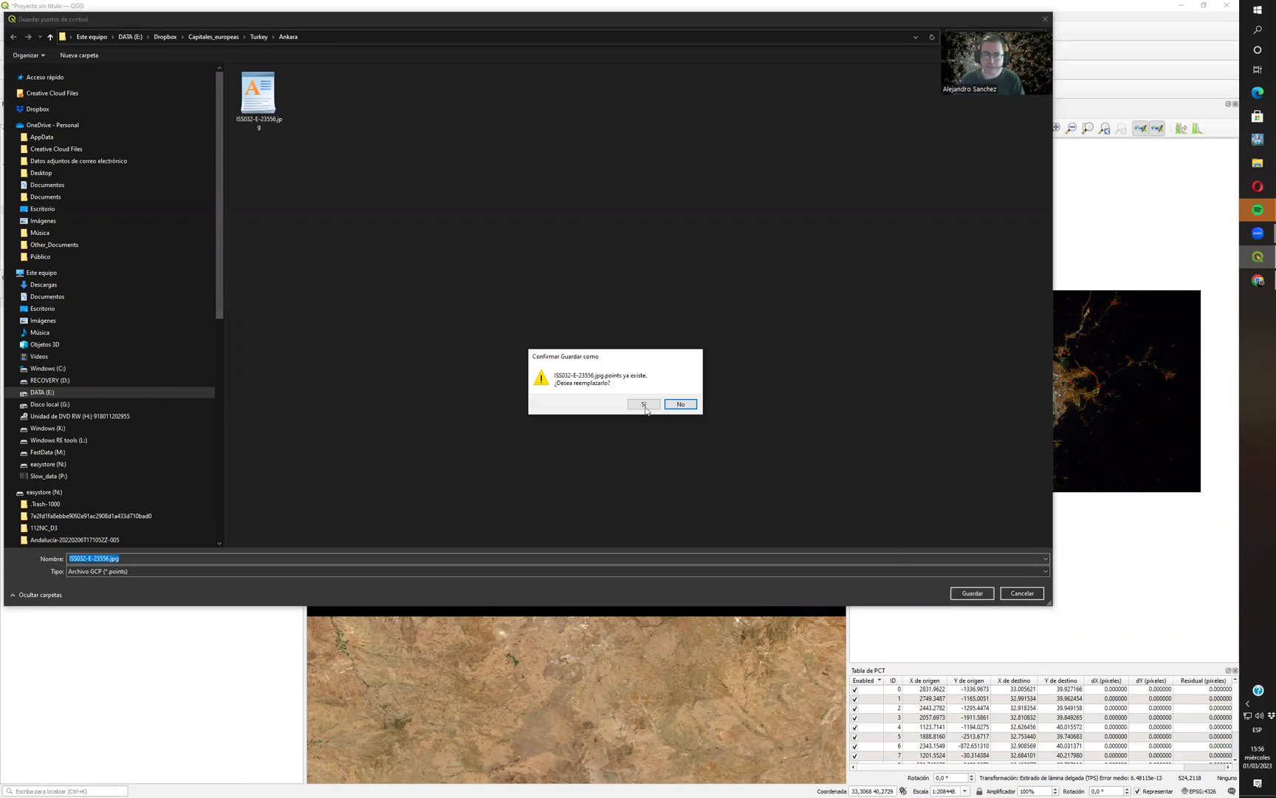
left_click(644, 405)
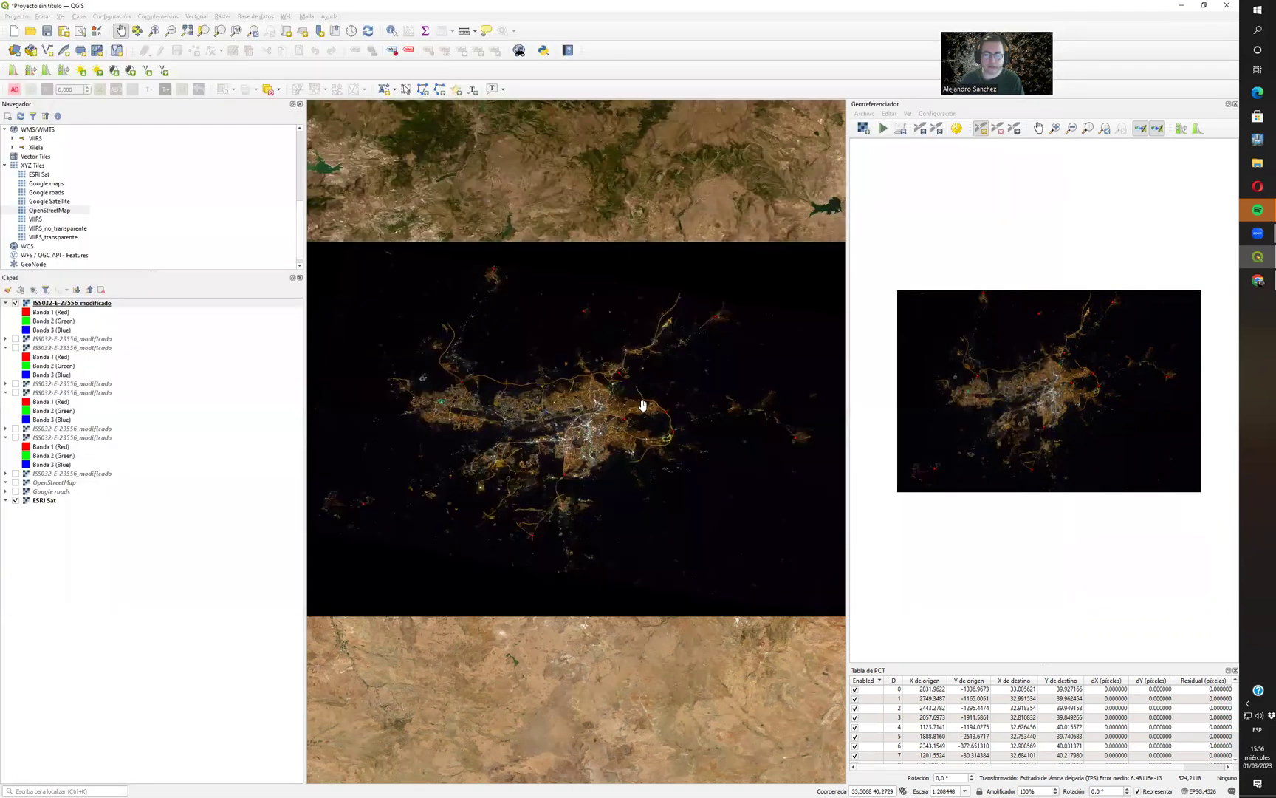